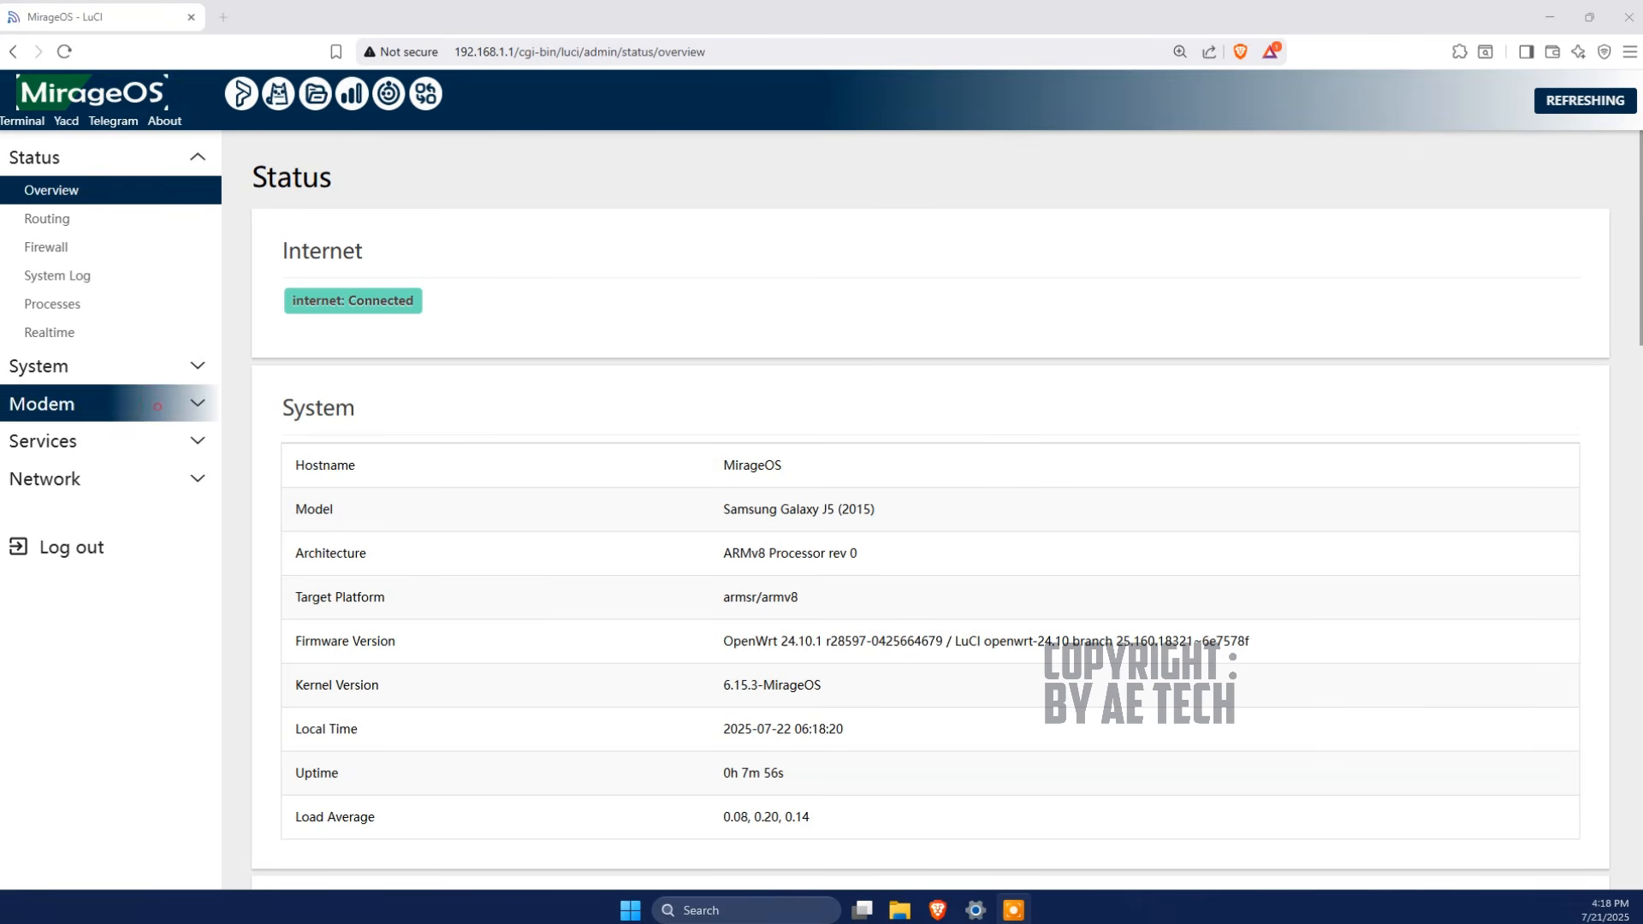
Open the OpenClash service page from the router's administration interface.
left_click(52, 403)
left_click(42, 412)
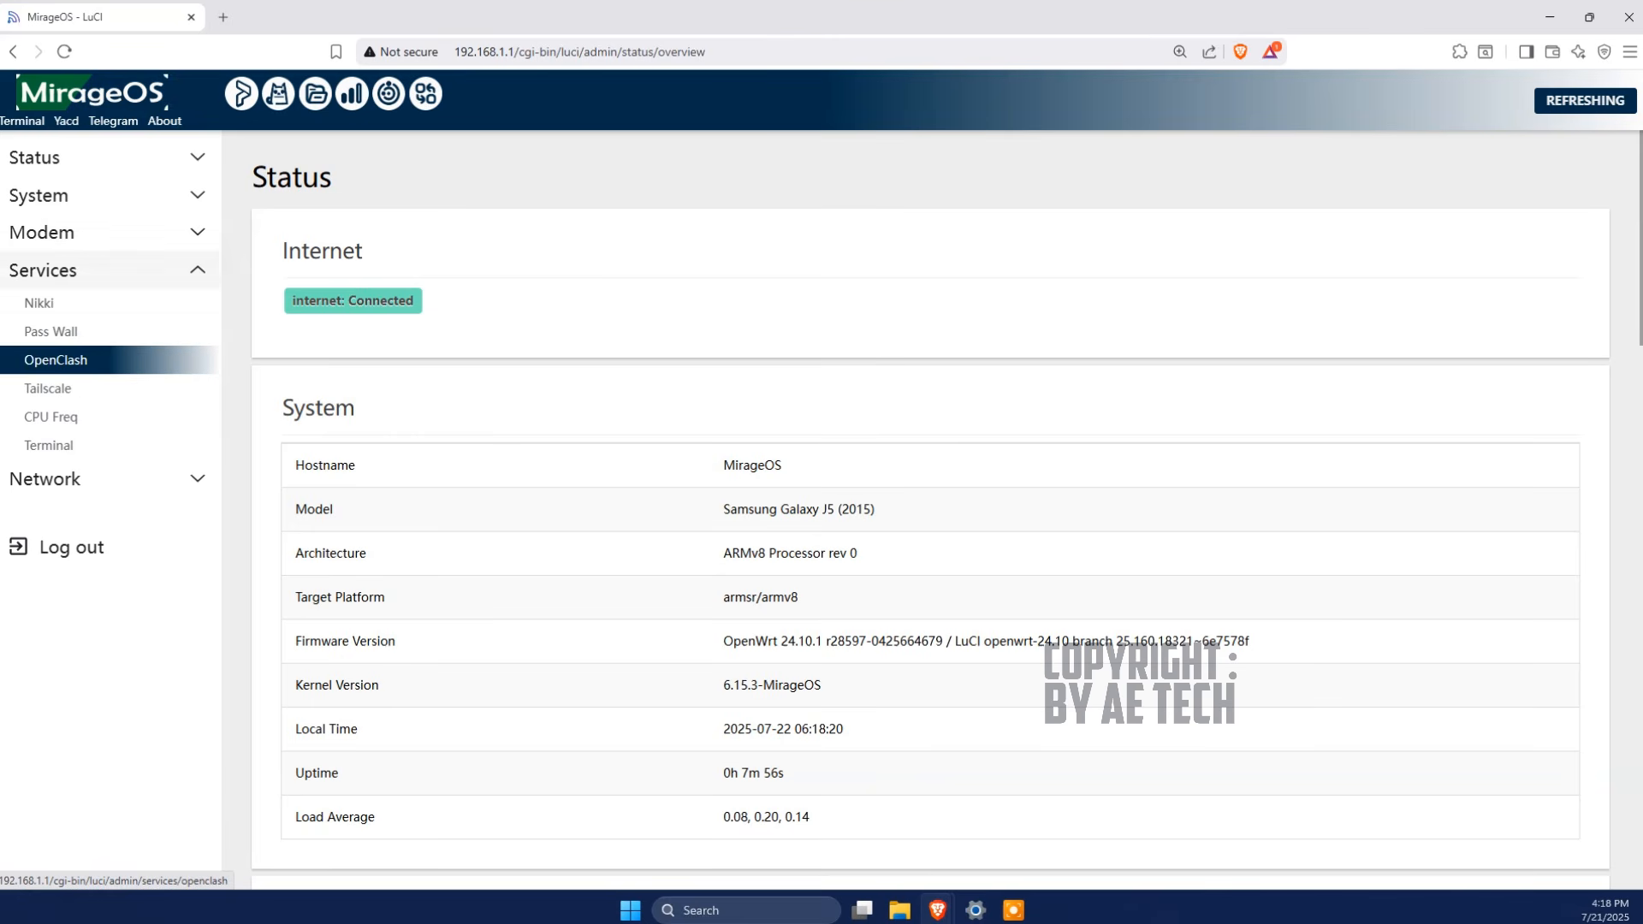
left_click(56, 360)
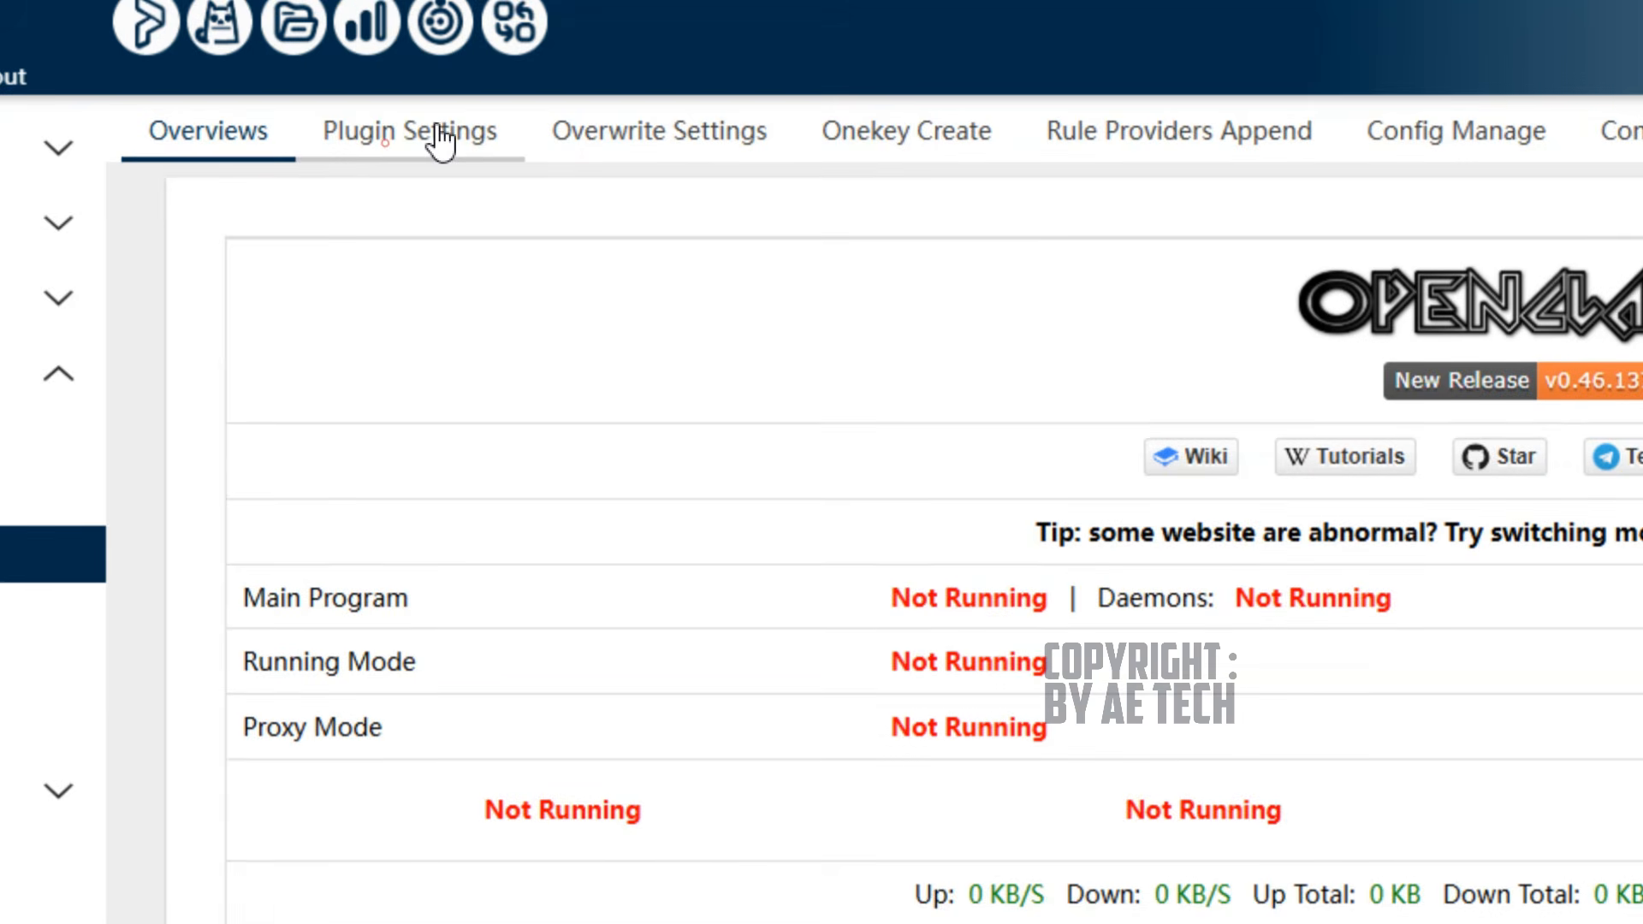
Open OpenClash's plugin settings and review the core and client details in the Version Update section.
left_click(436, 135)
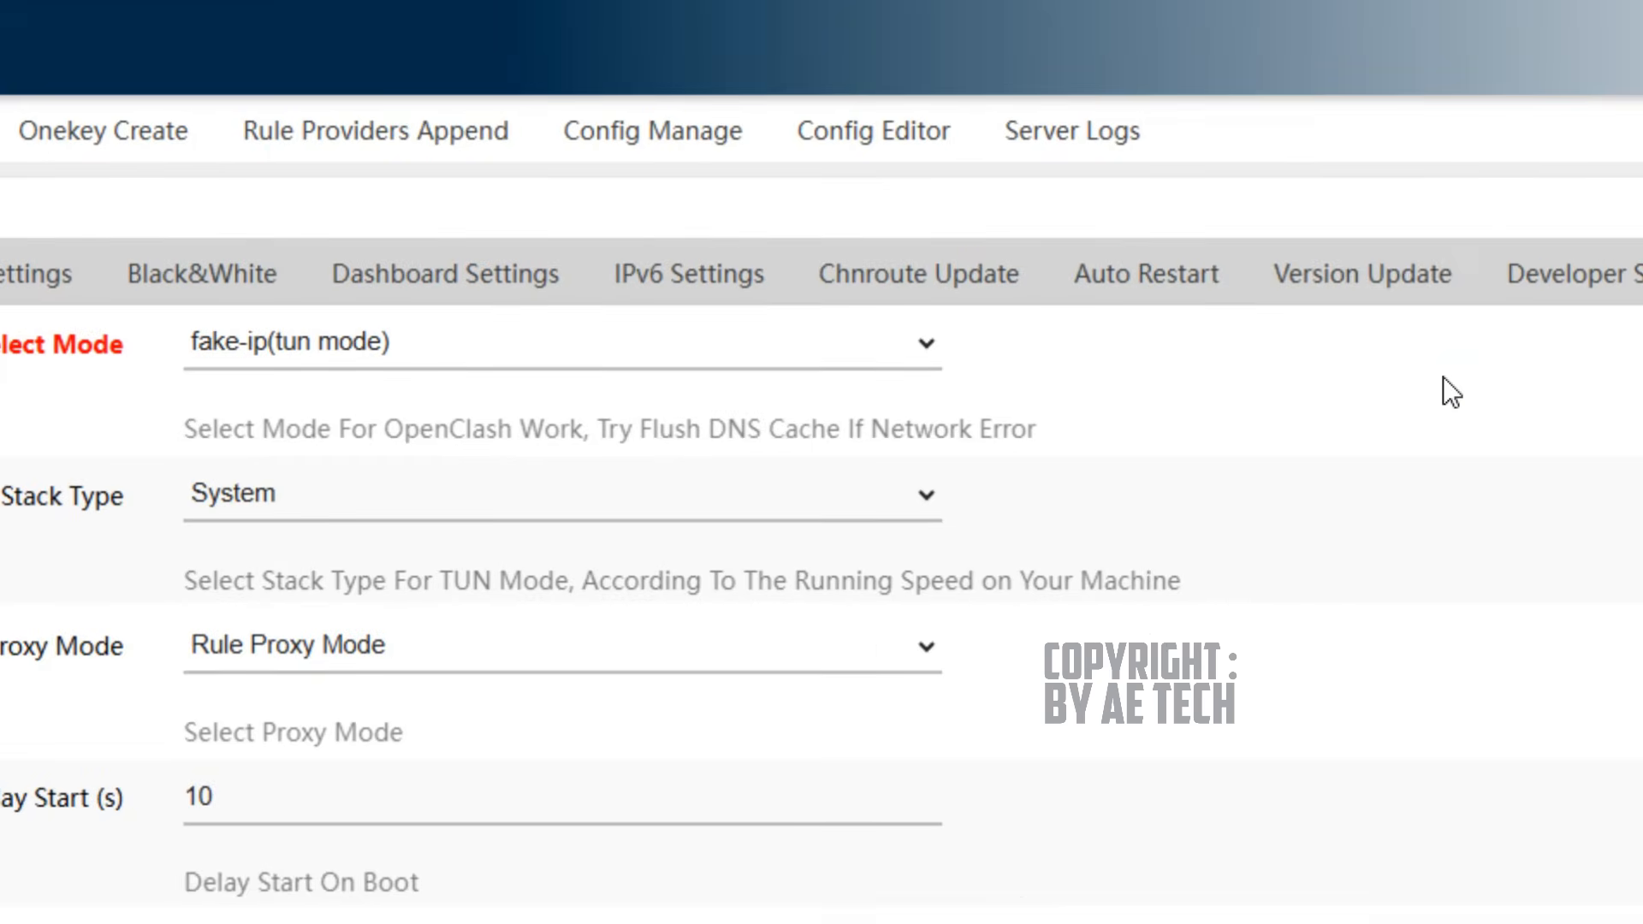
left_click(1364, 295)
scroll(356, 825, "down", 3)
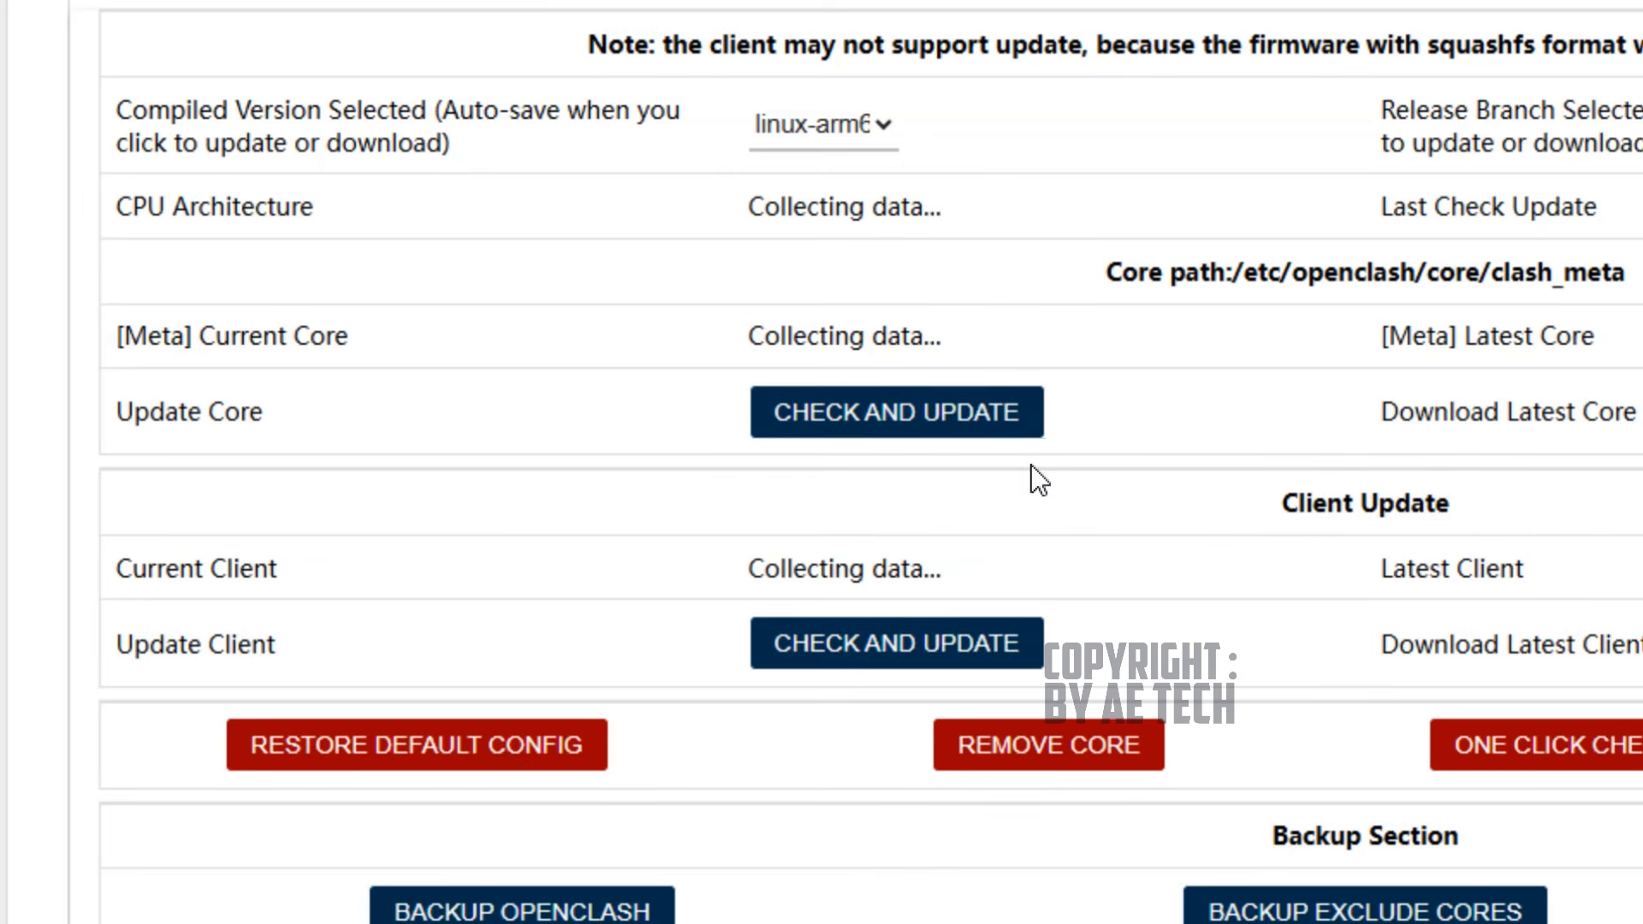
scroll(1030, 469, "up", 3)
scroll(1441, 813, "down", 3)
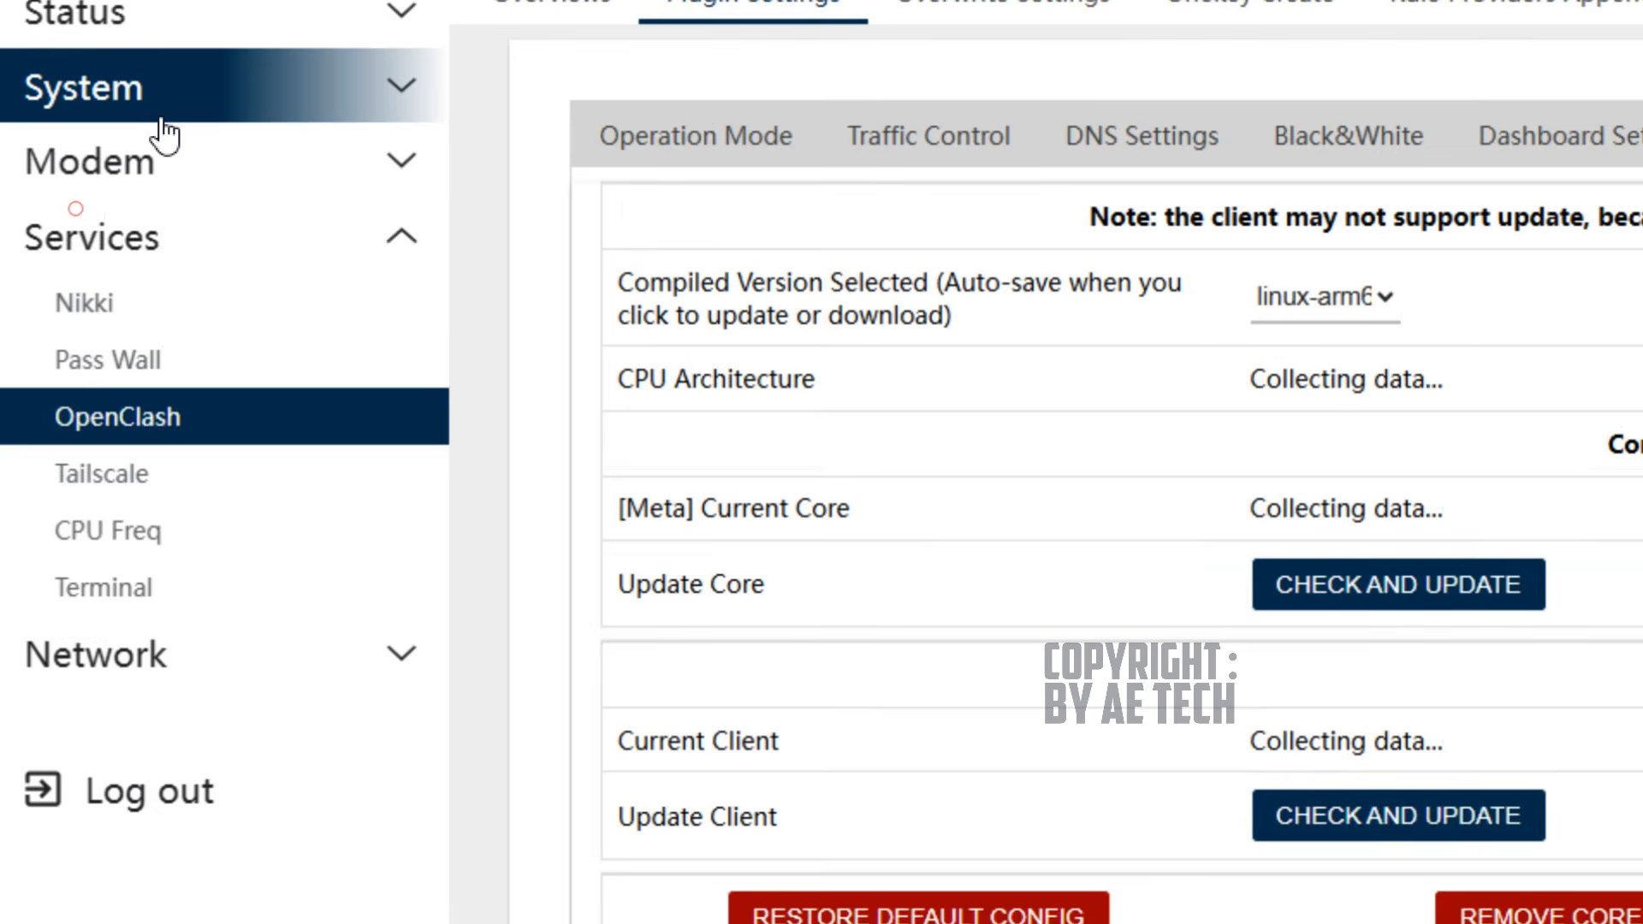
Update the package lists on the system's Software page and dismiss the package manager output.
left_click(160, 96)
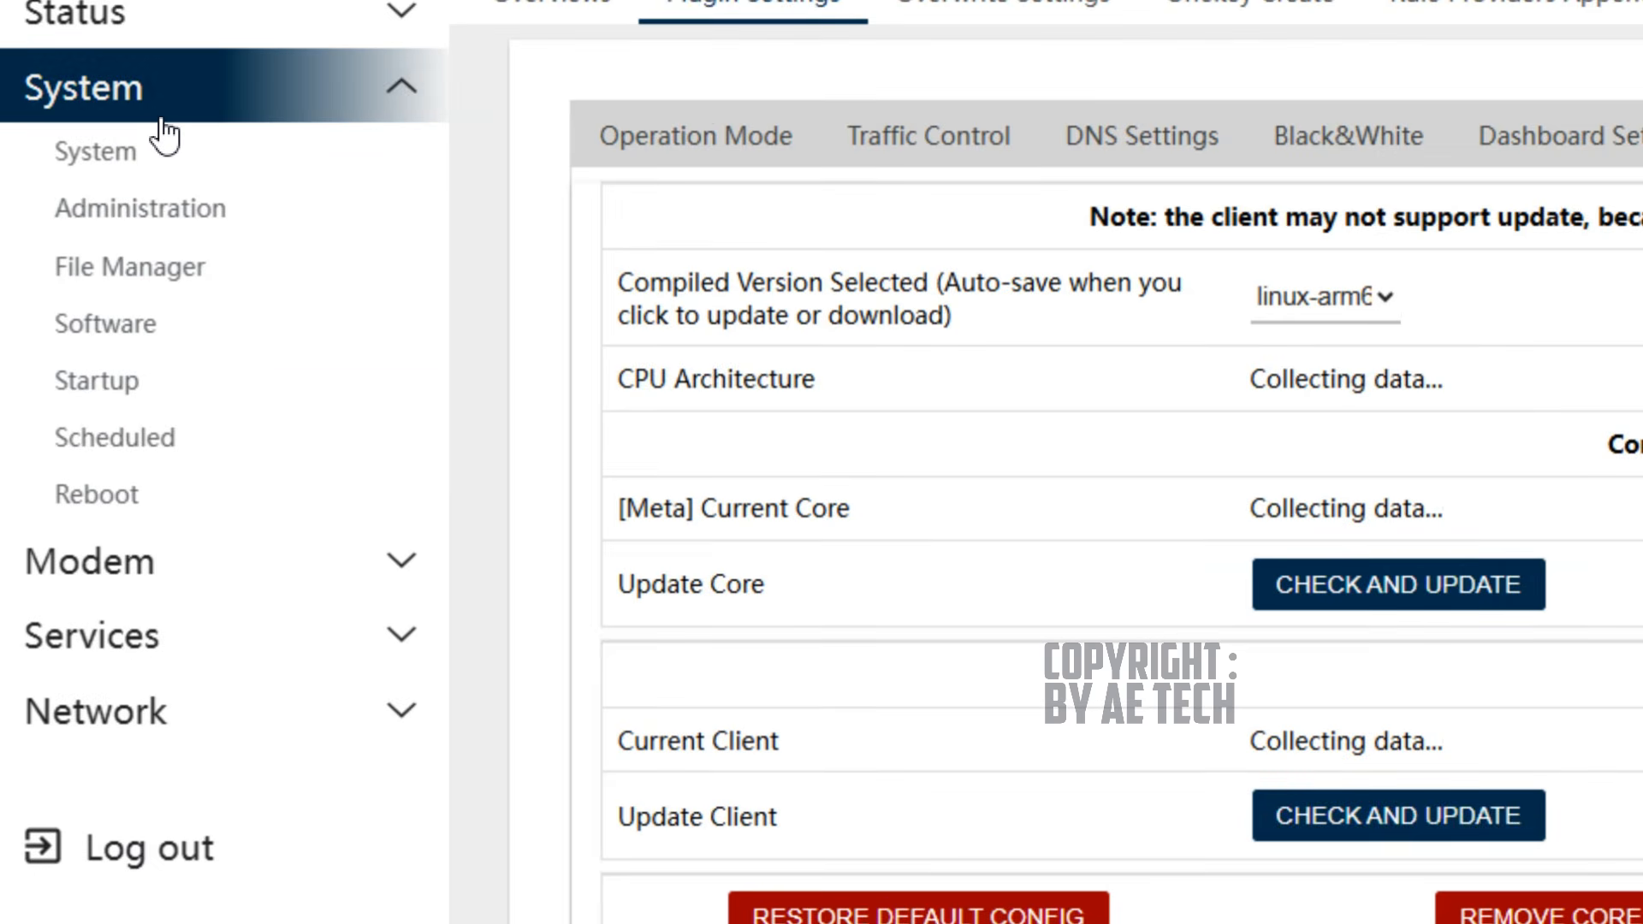
left_click(134, 350)
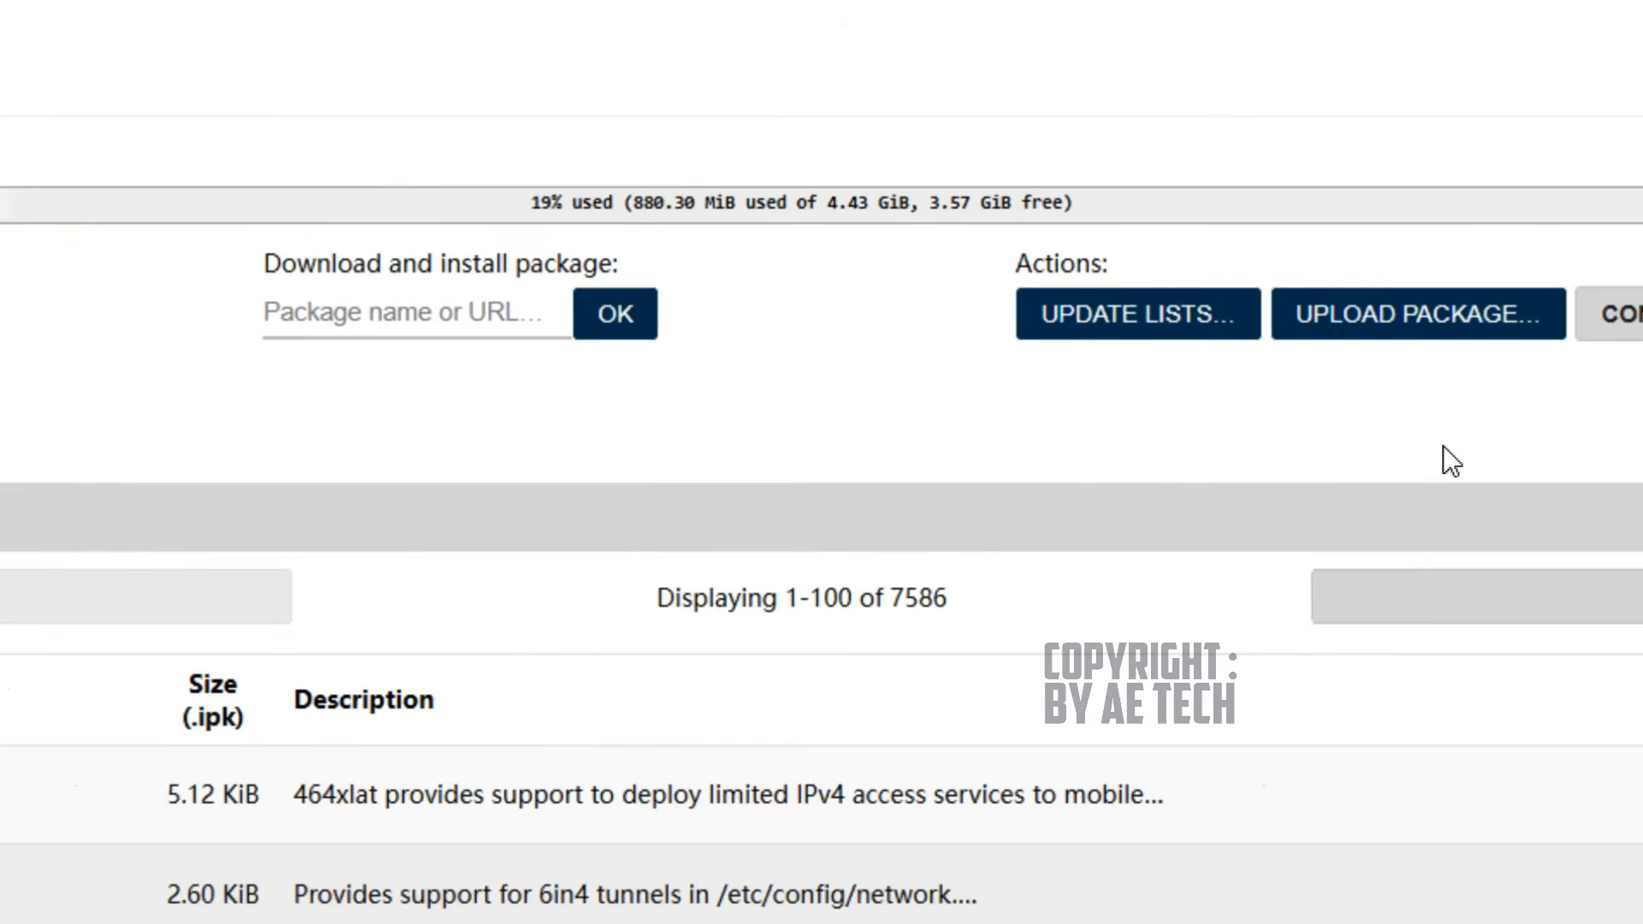
left_click(1082, 333)
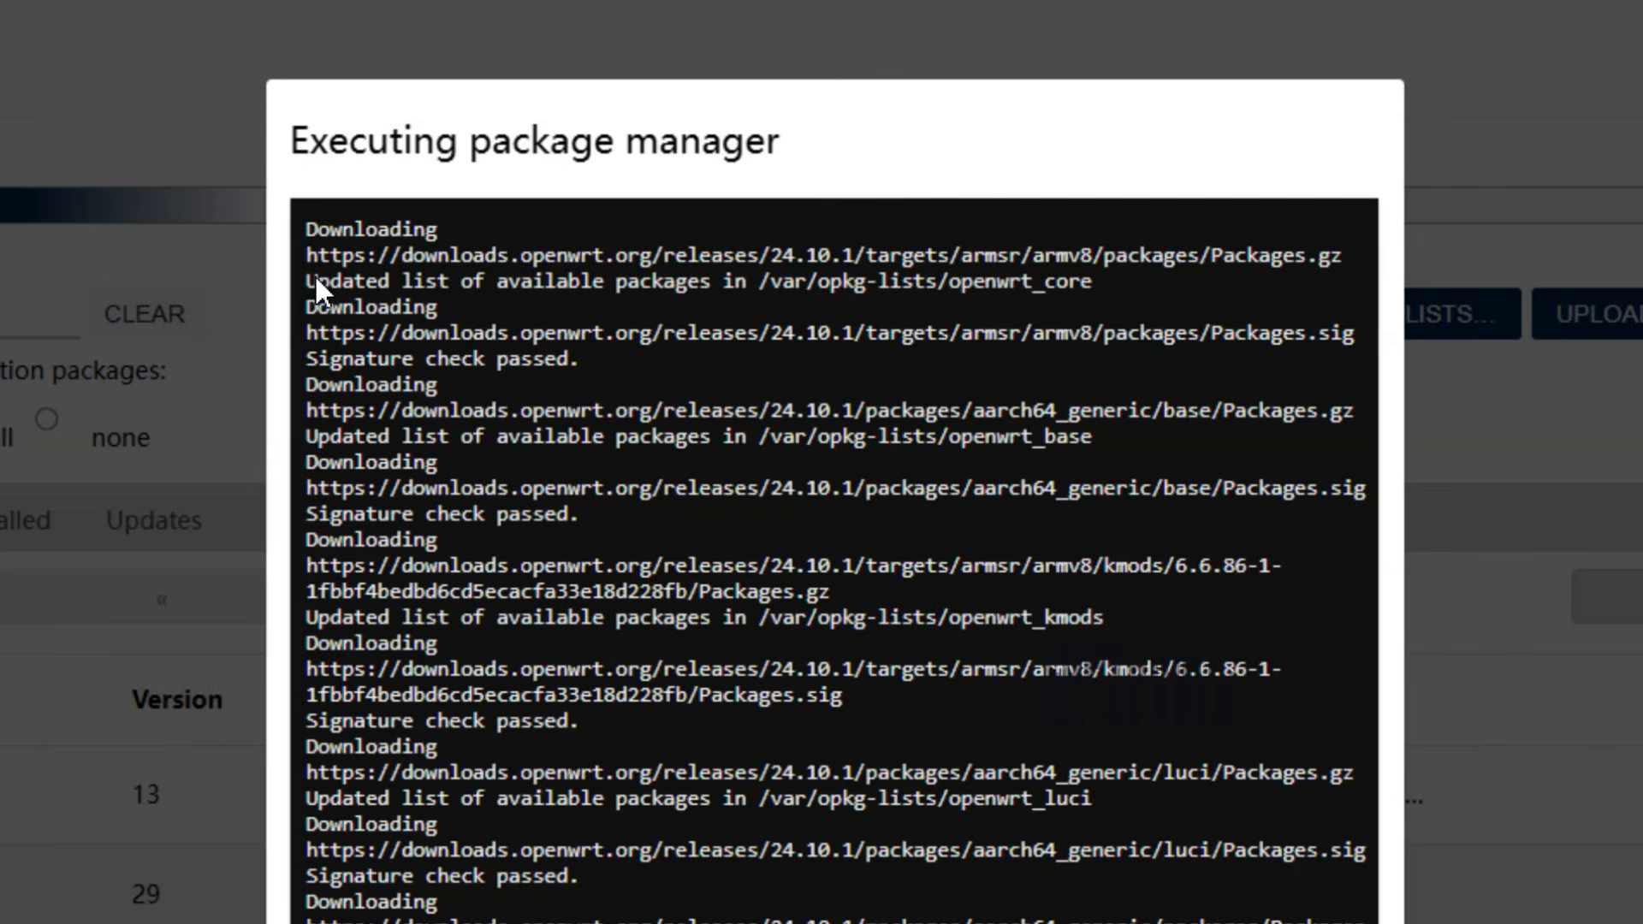
scroll(315, 274, "down", 5)
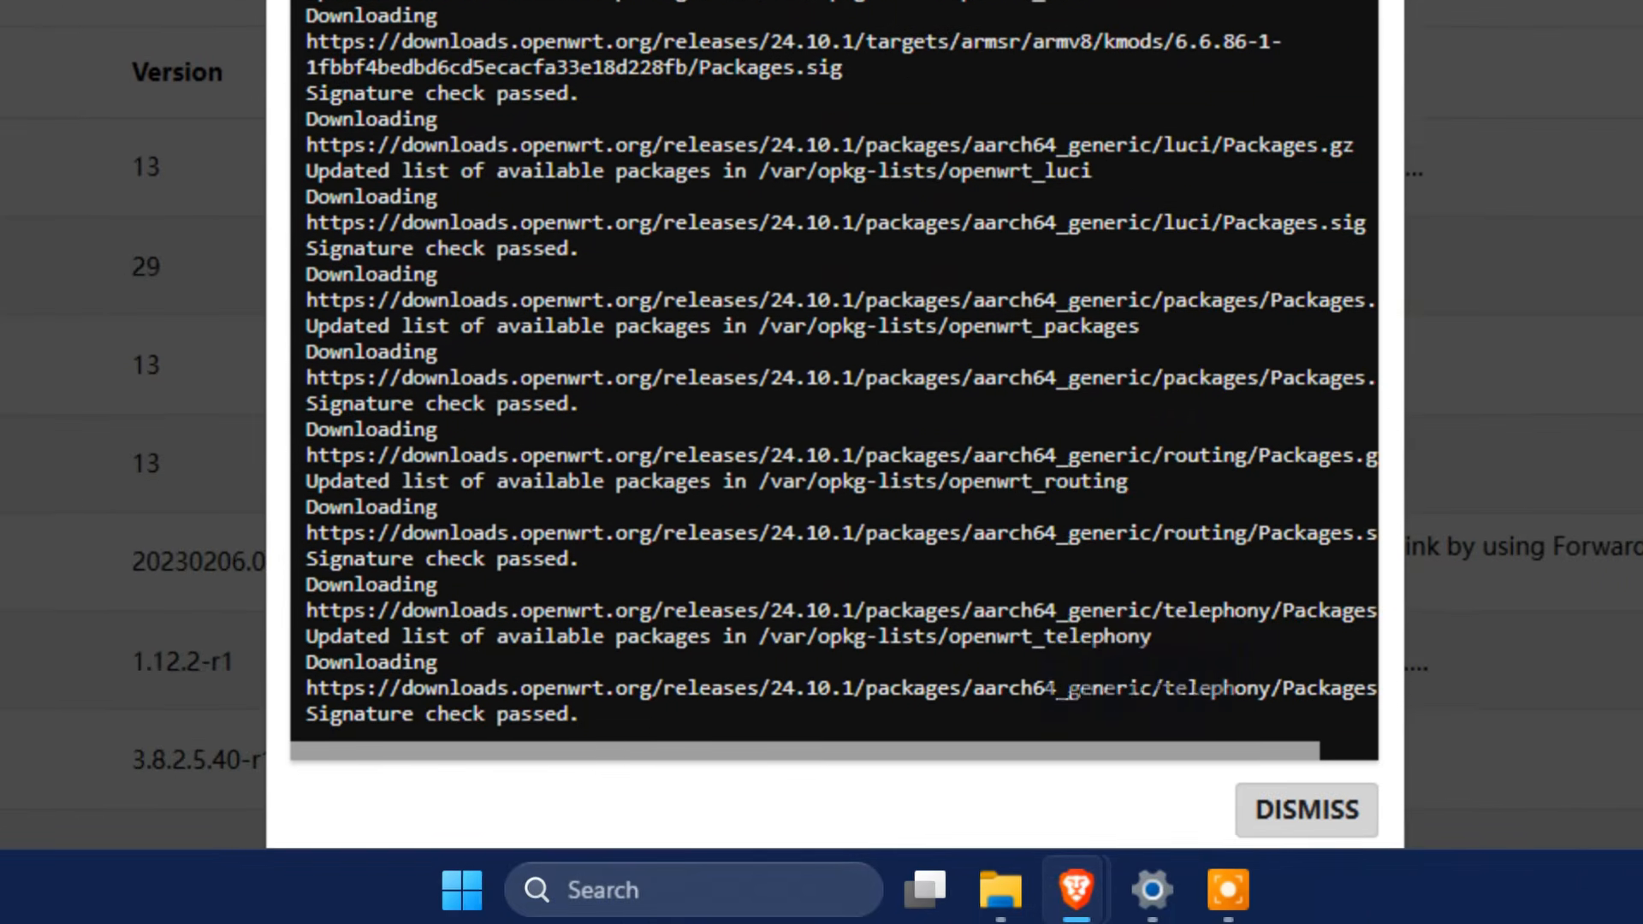
left_click(1304, 832)
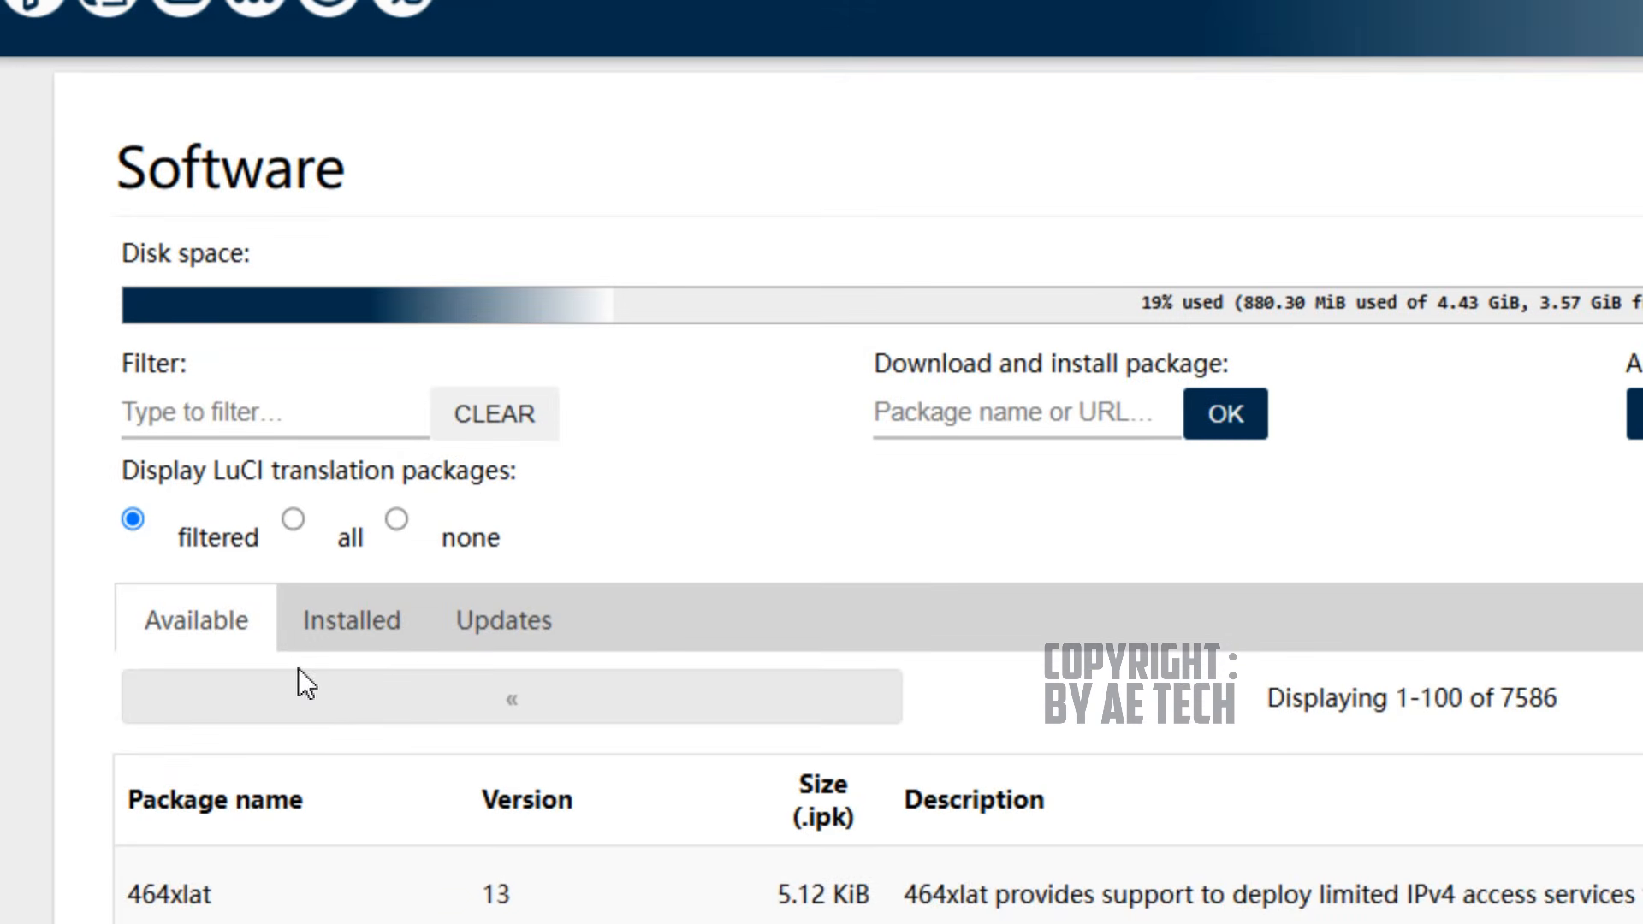
Filter the installed packages for "openclash" with all LuCI translation packages displayed.
left_click(358, 637)
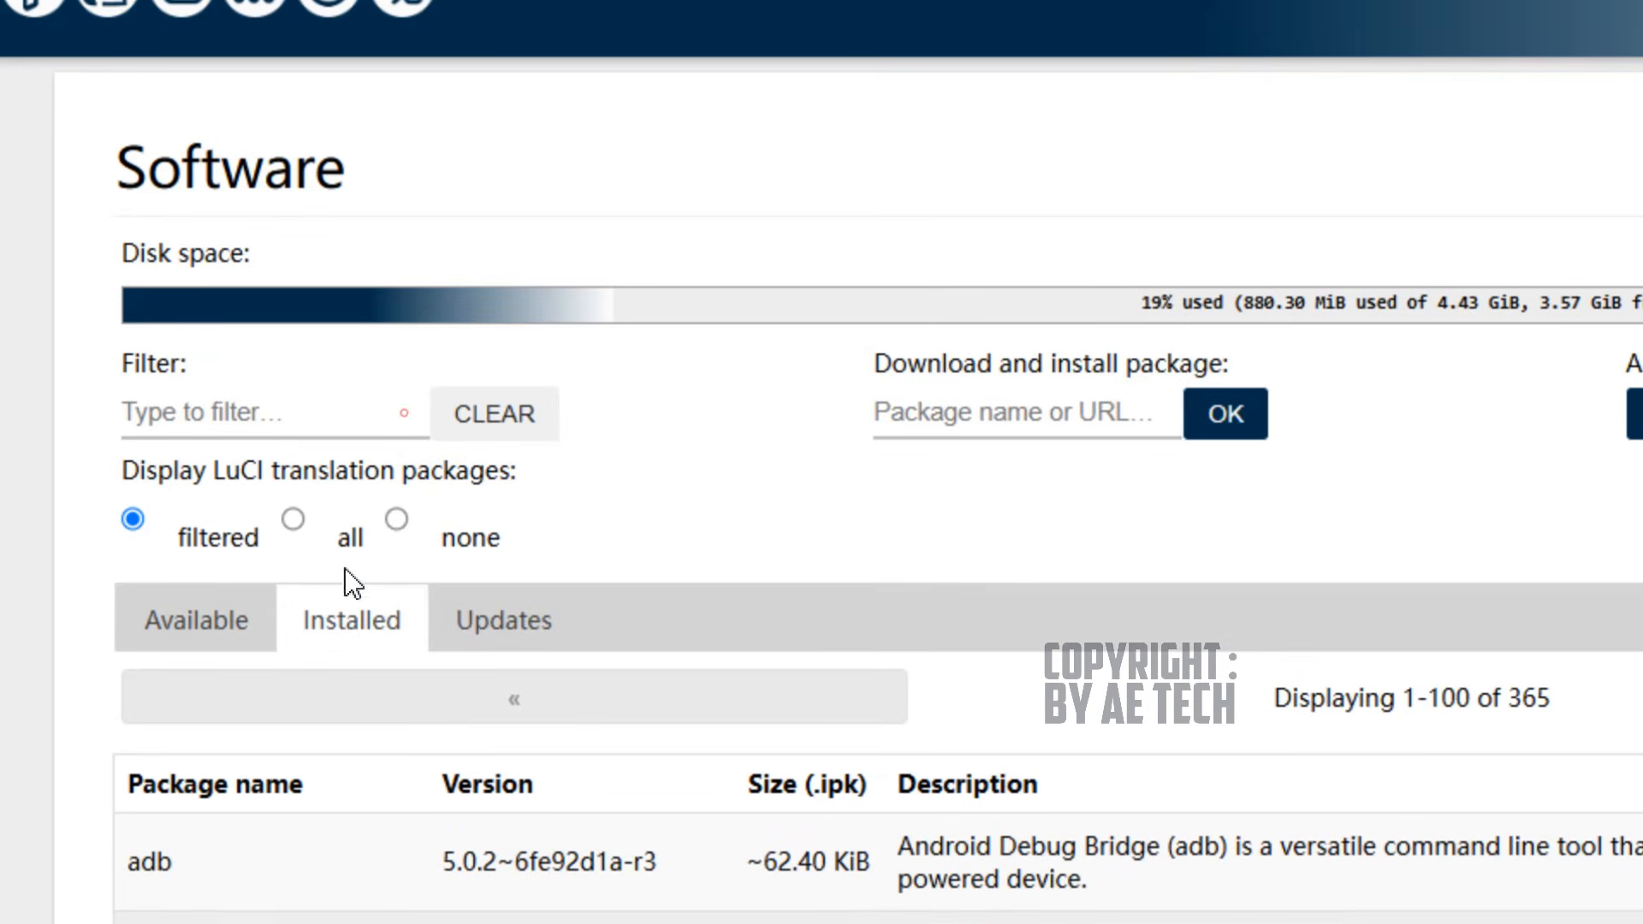
left_click(317, 520)
left_click(309, 417)
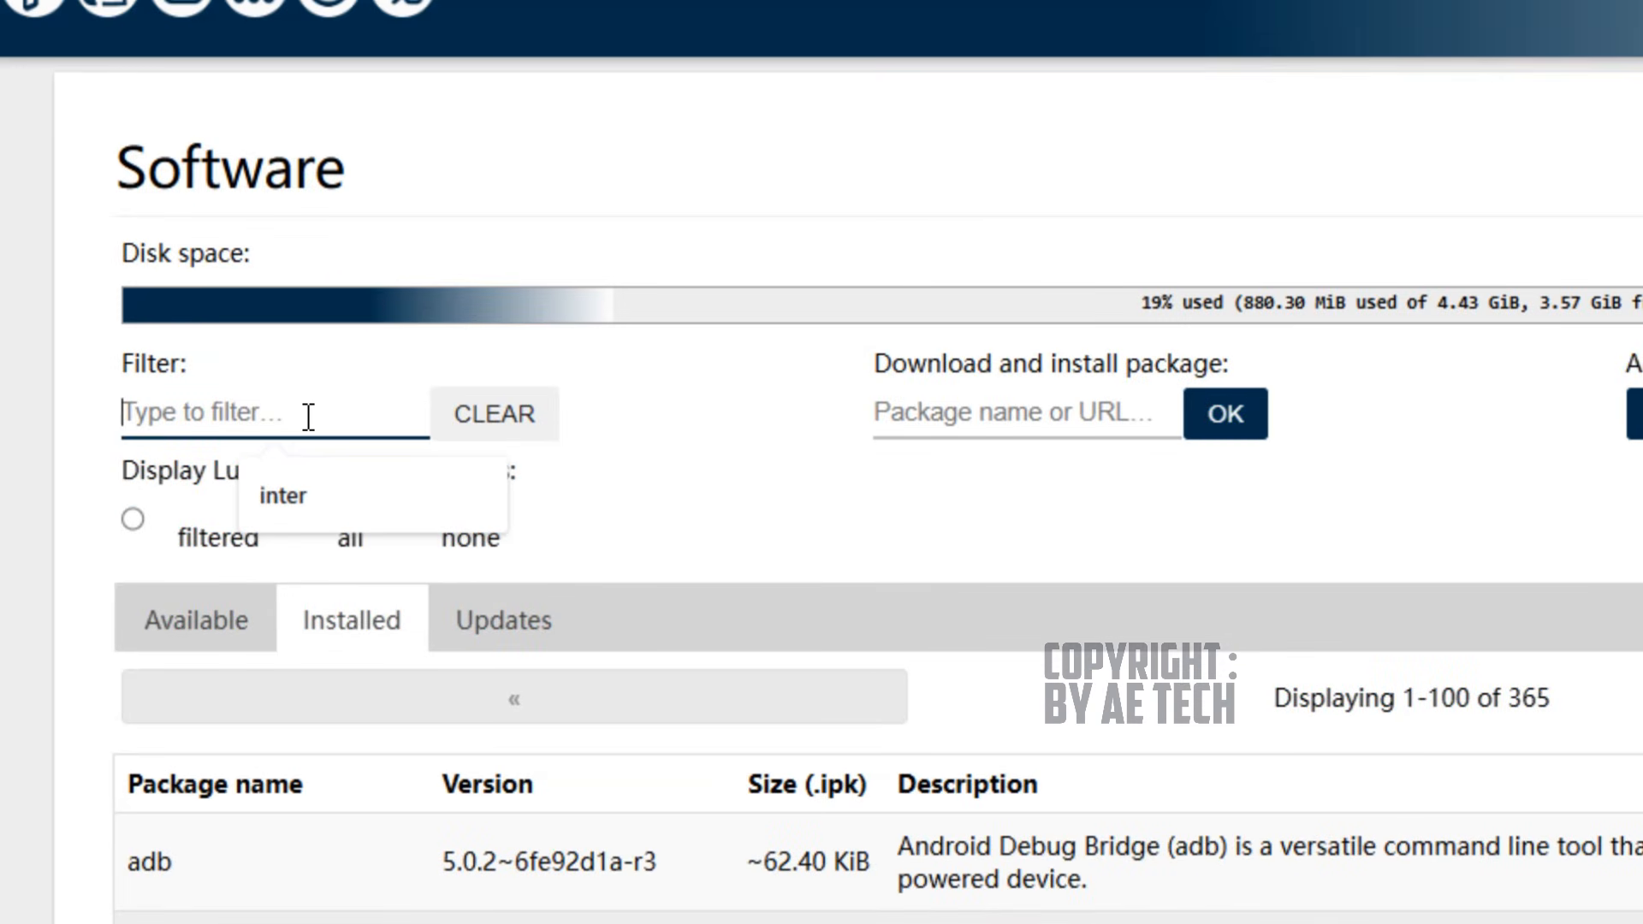
type("openclash")
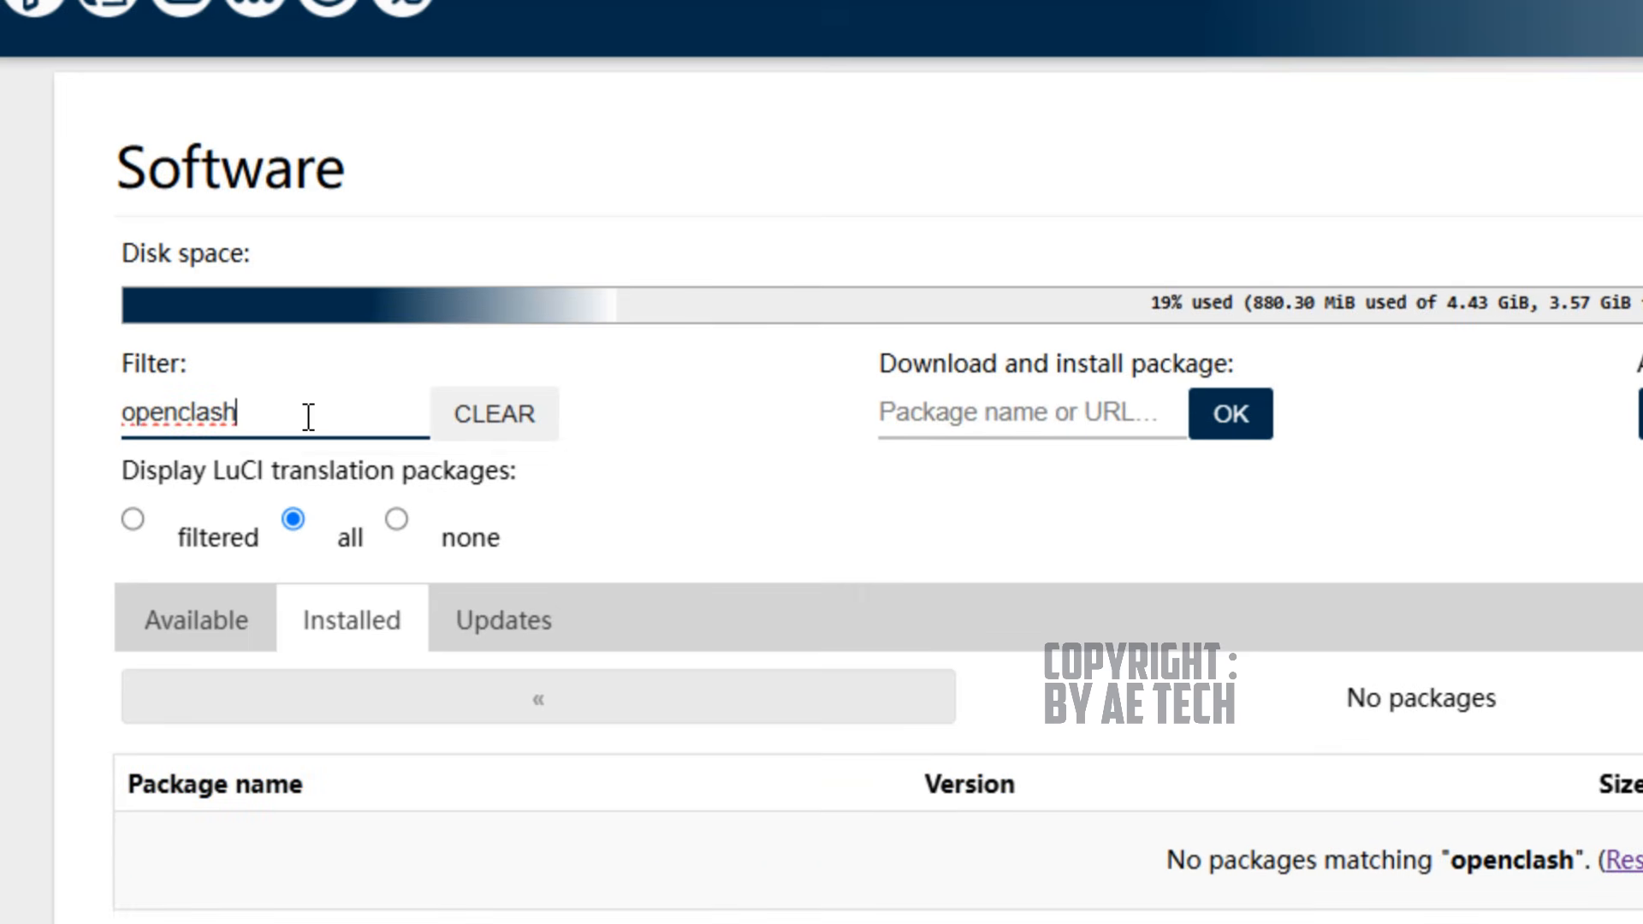
scroll(428, 804, "down", 5)
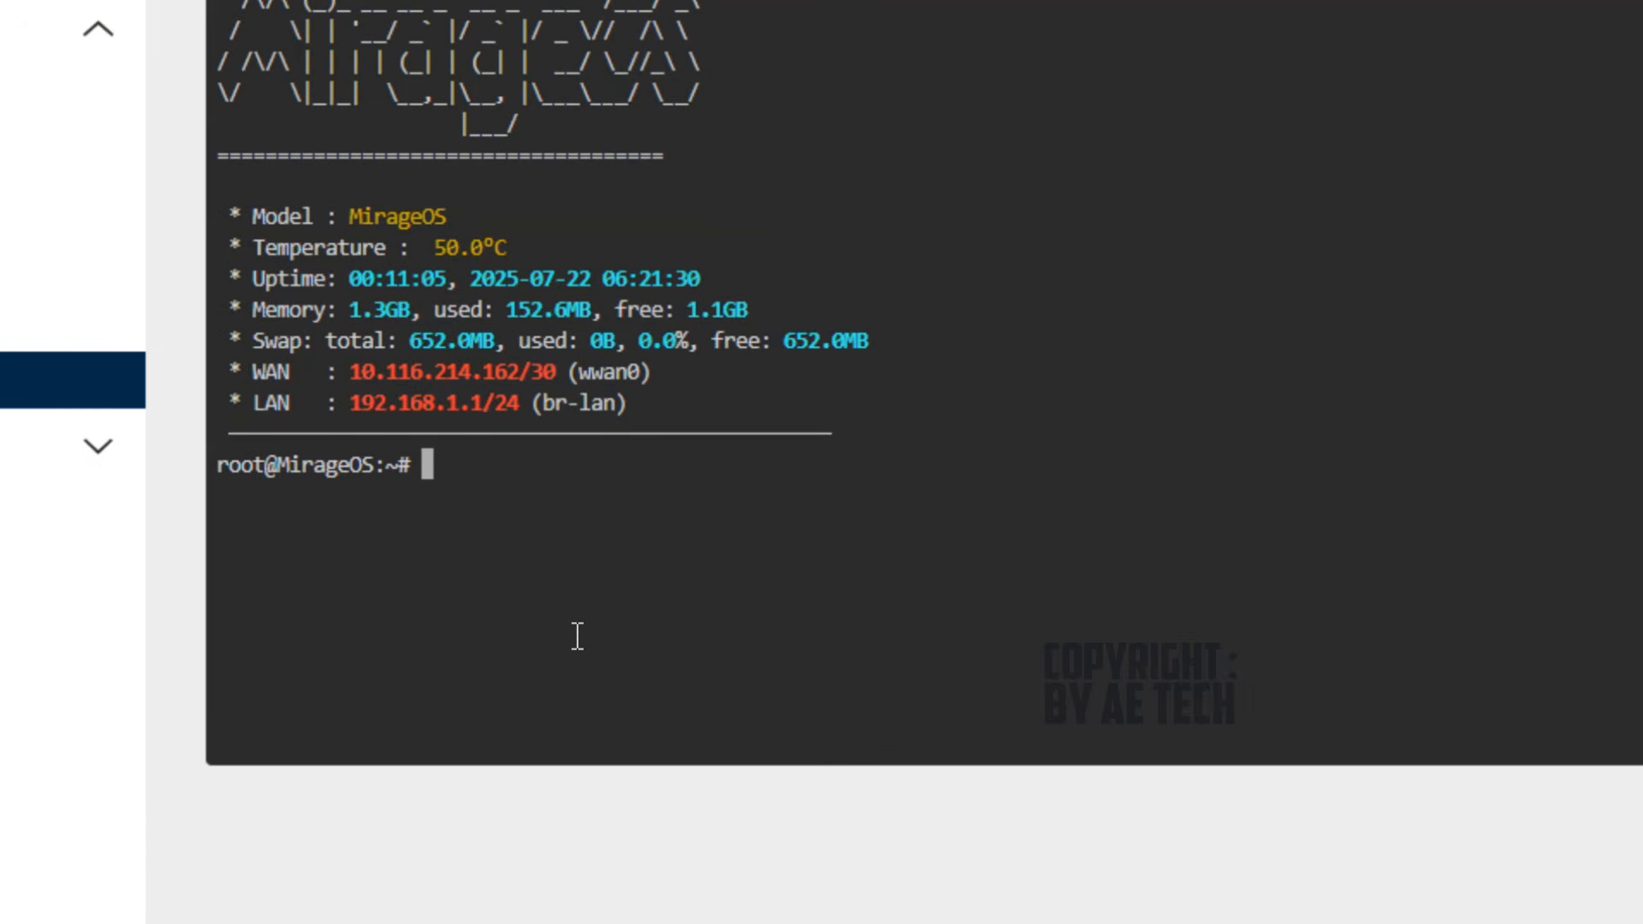
Run "opkg list-installed" in the router's web terminal.
type("opkg li")
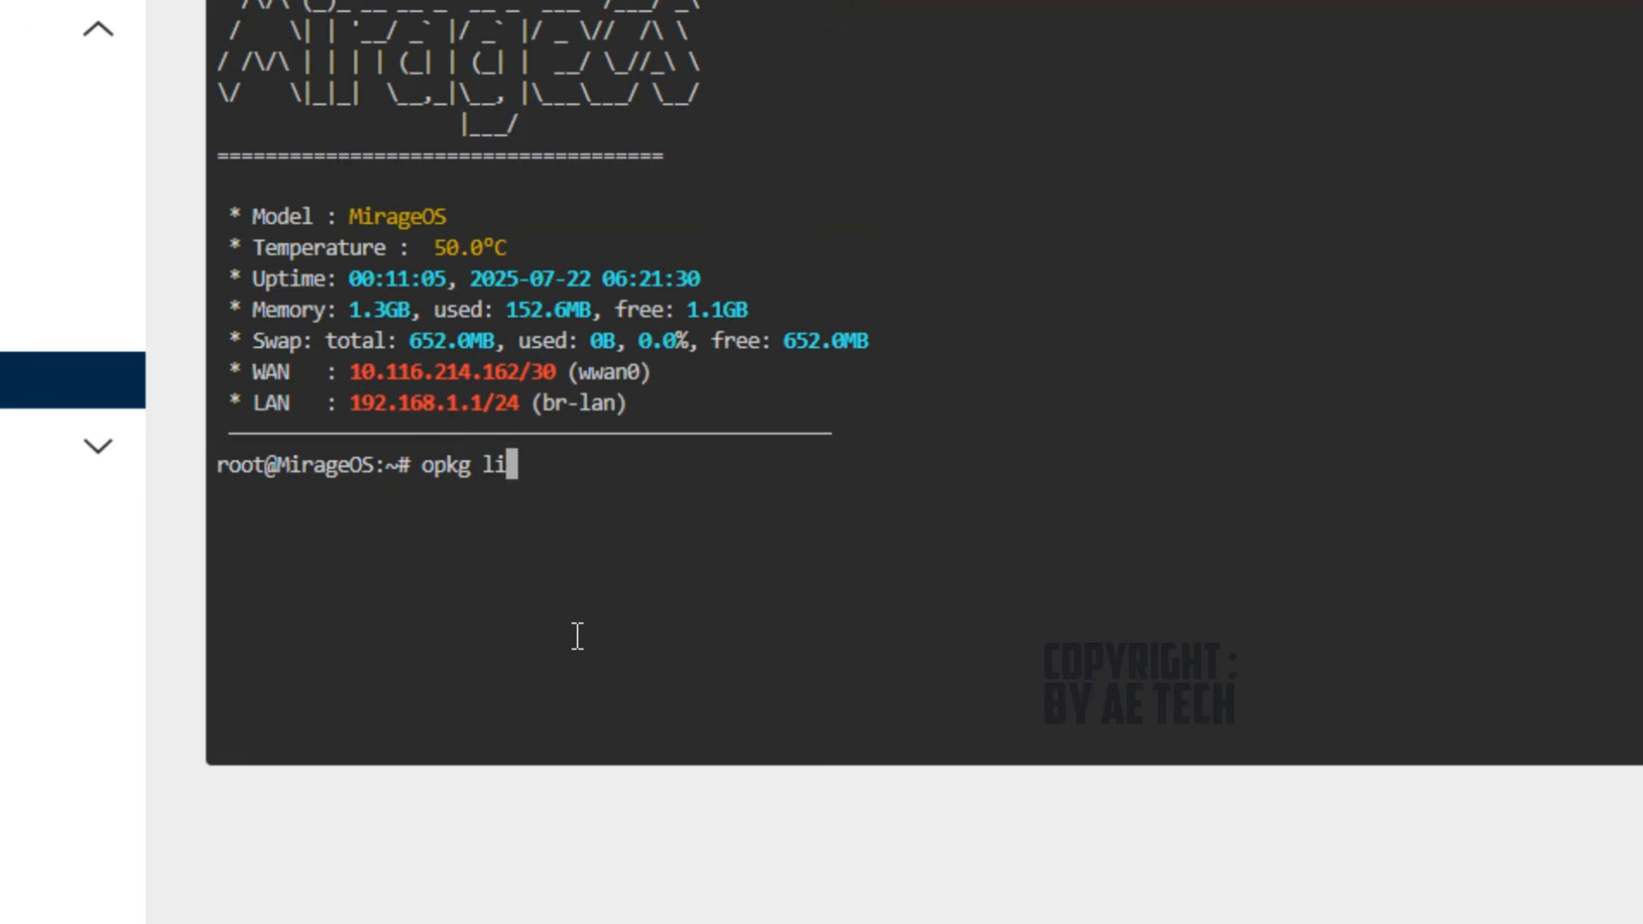
type("st-installed")
key("Return")
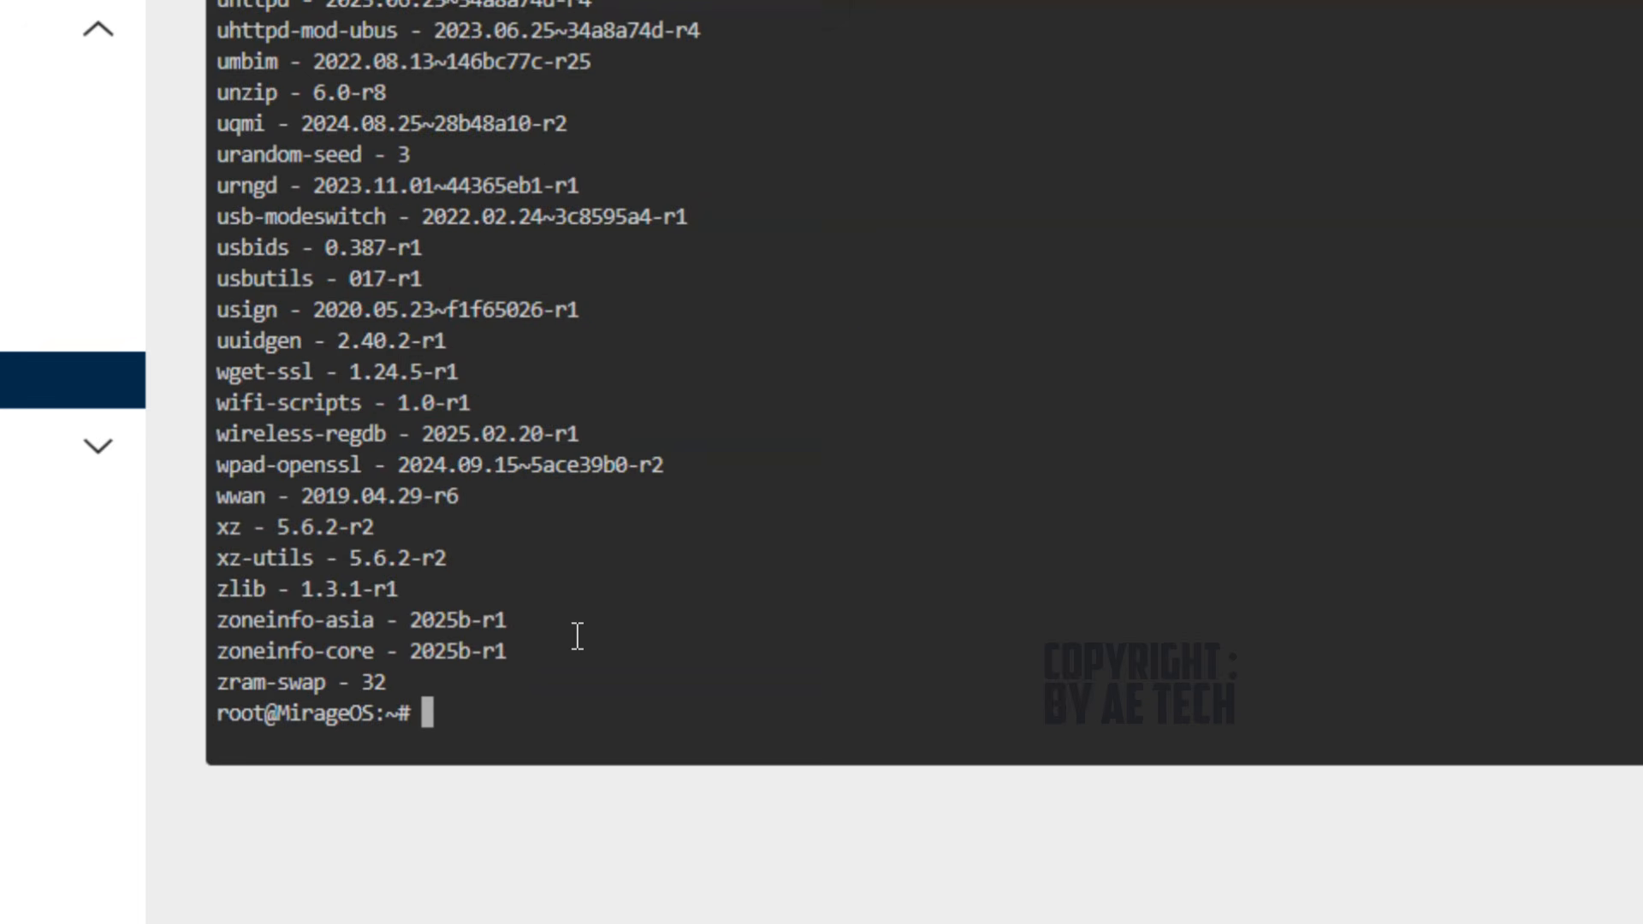
Look through the terminal's installed package list, examining the luci-app entries for the OpenClash package.
scroll(688, 492, "up", 15)
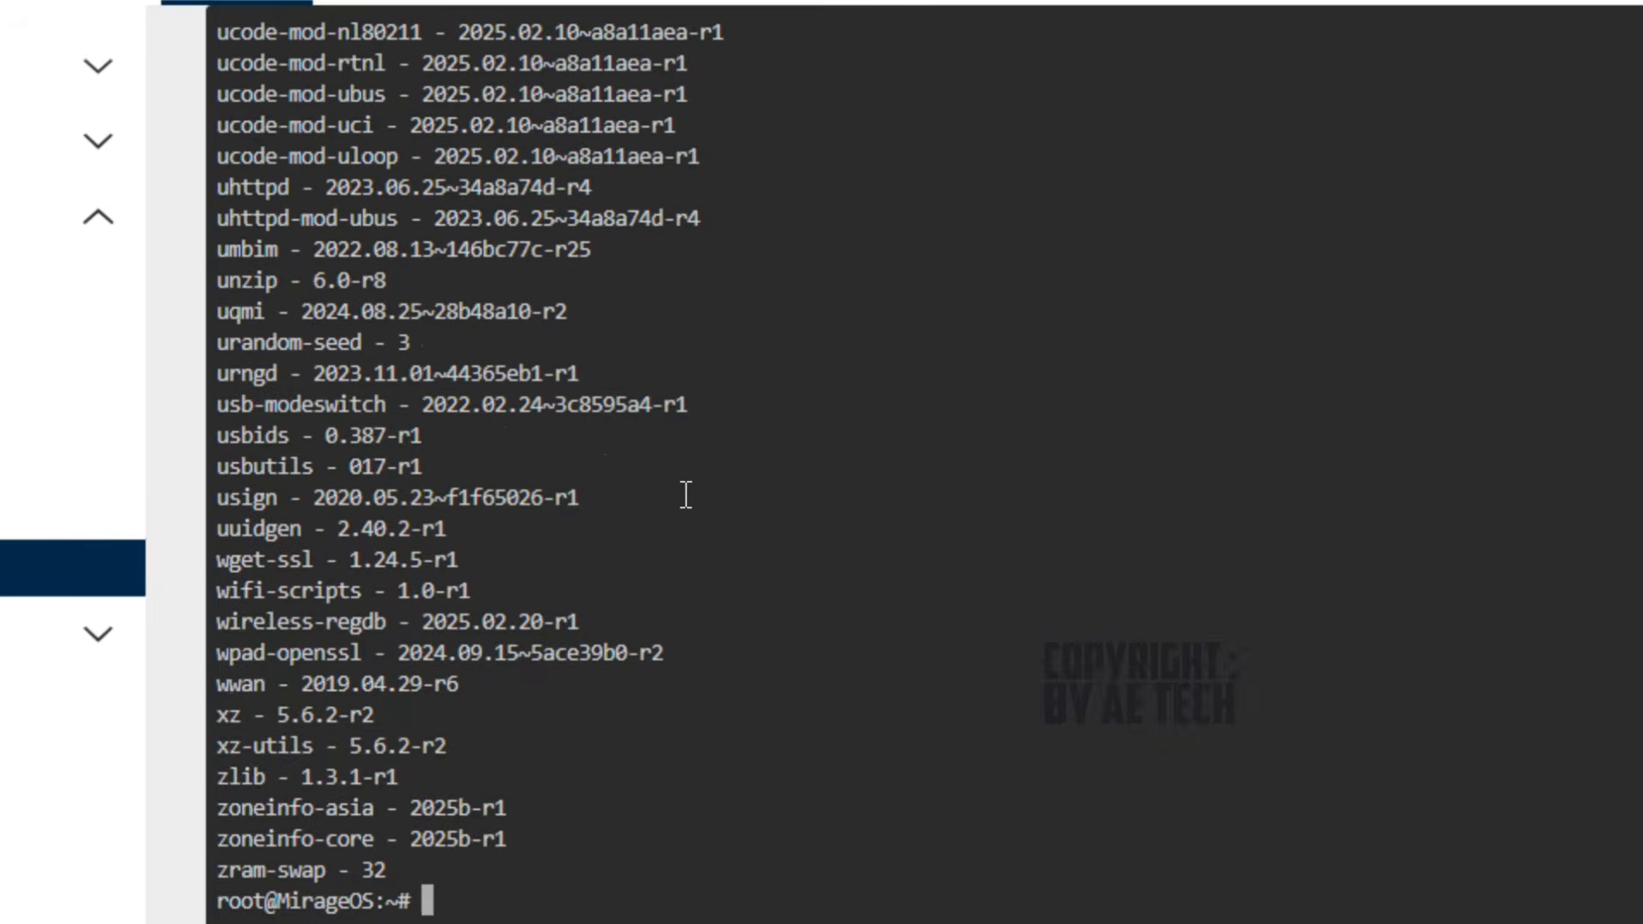
scroll(703, 495, "up", 15)
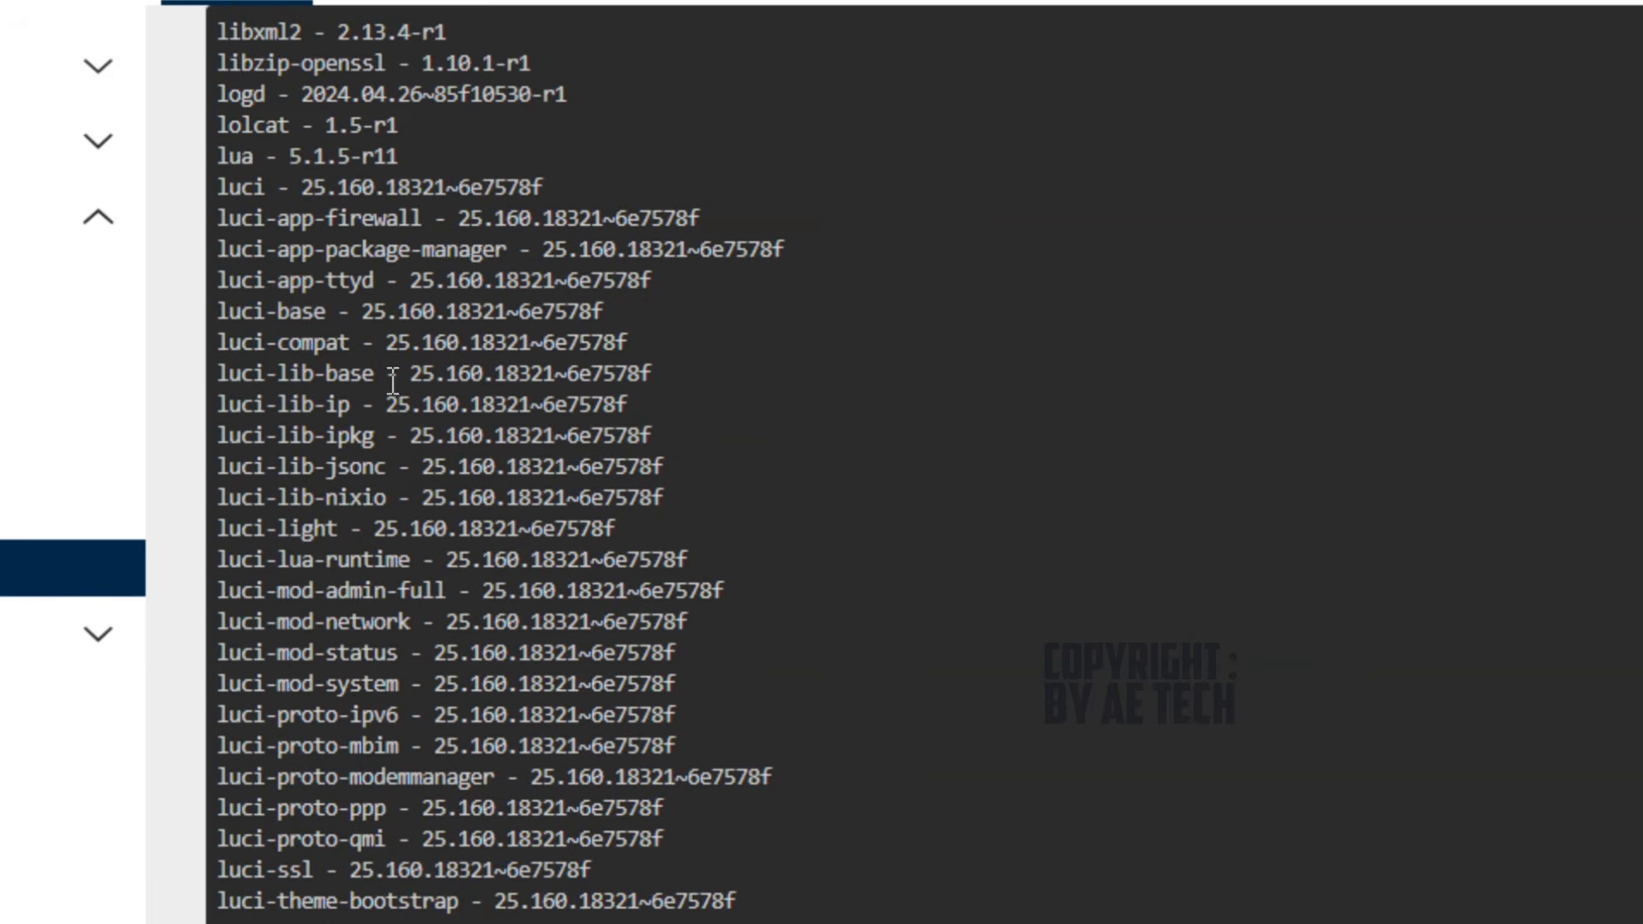
scroll(402, 568, "down", 2)
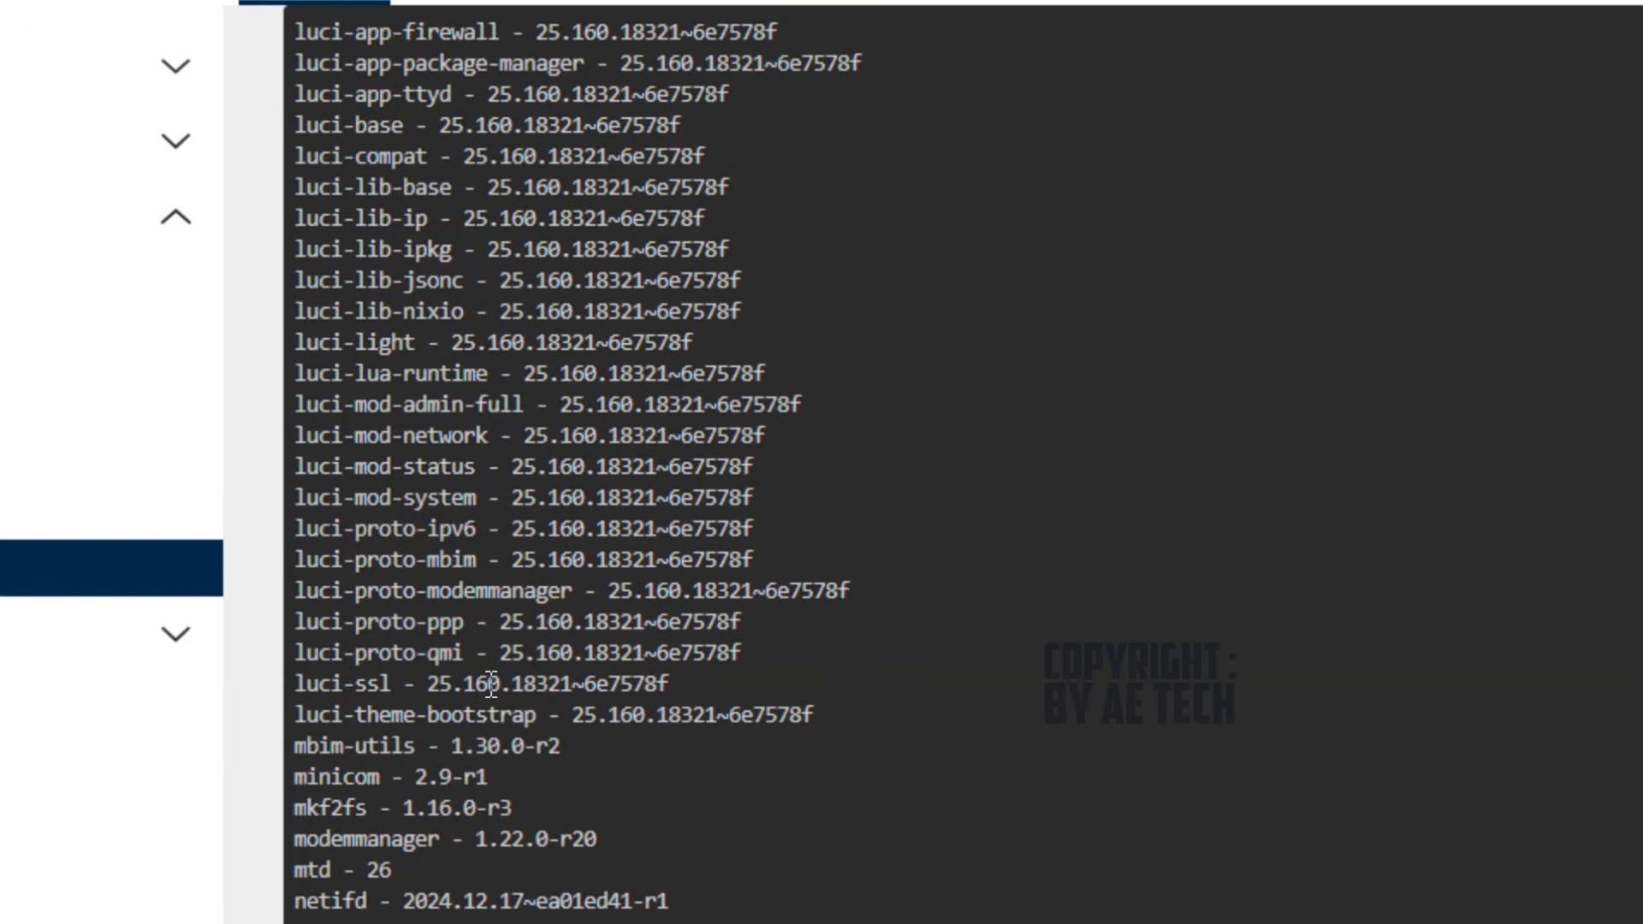
scroll(568, 676, "up", 9)
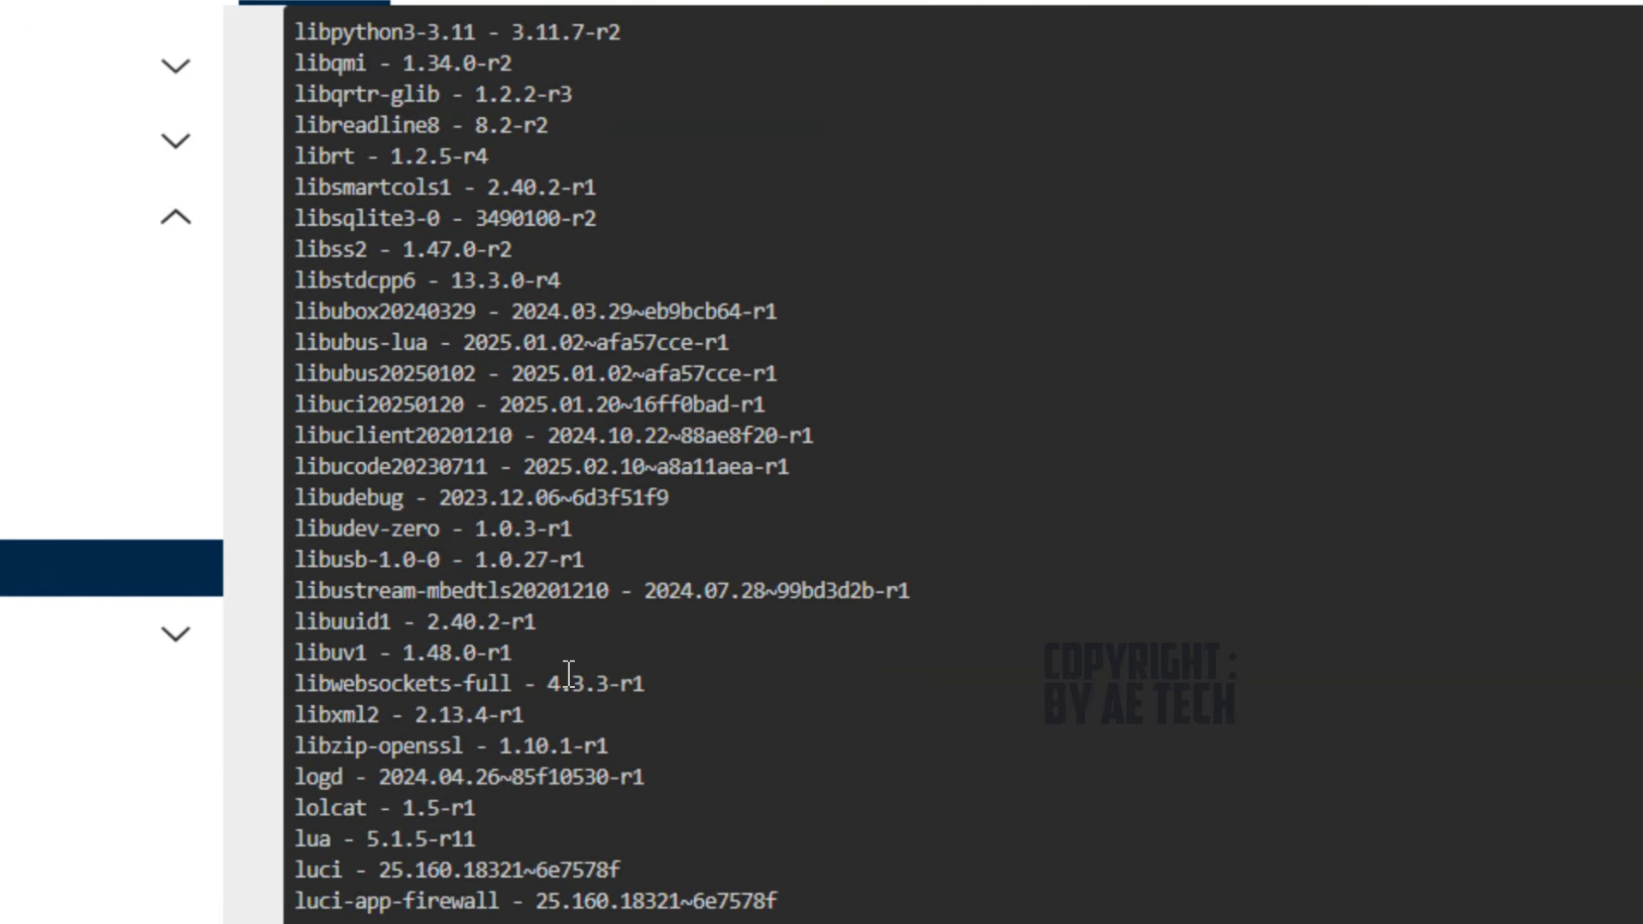
scroll(568, 675, "up", 20)
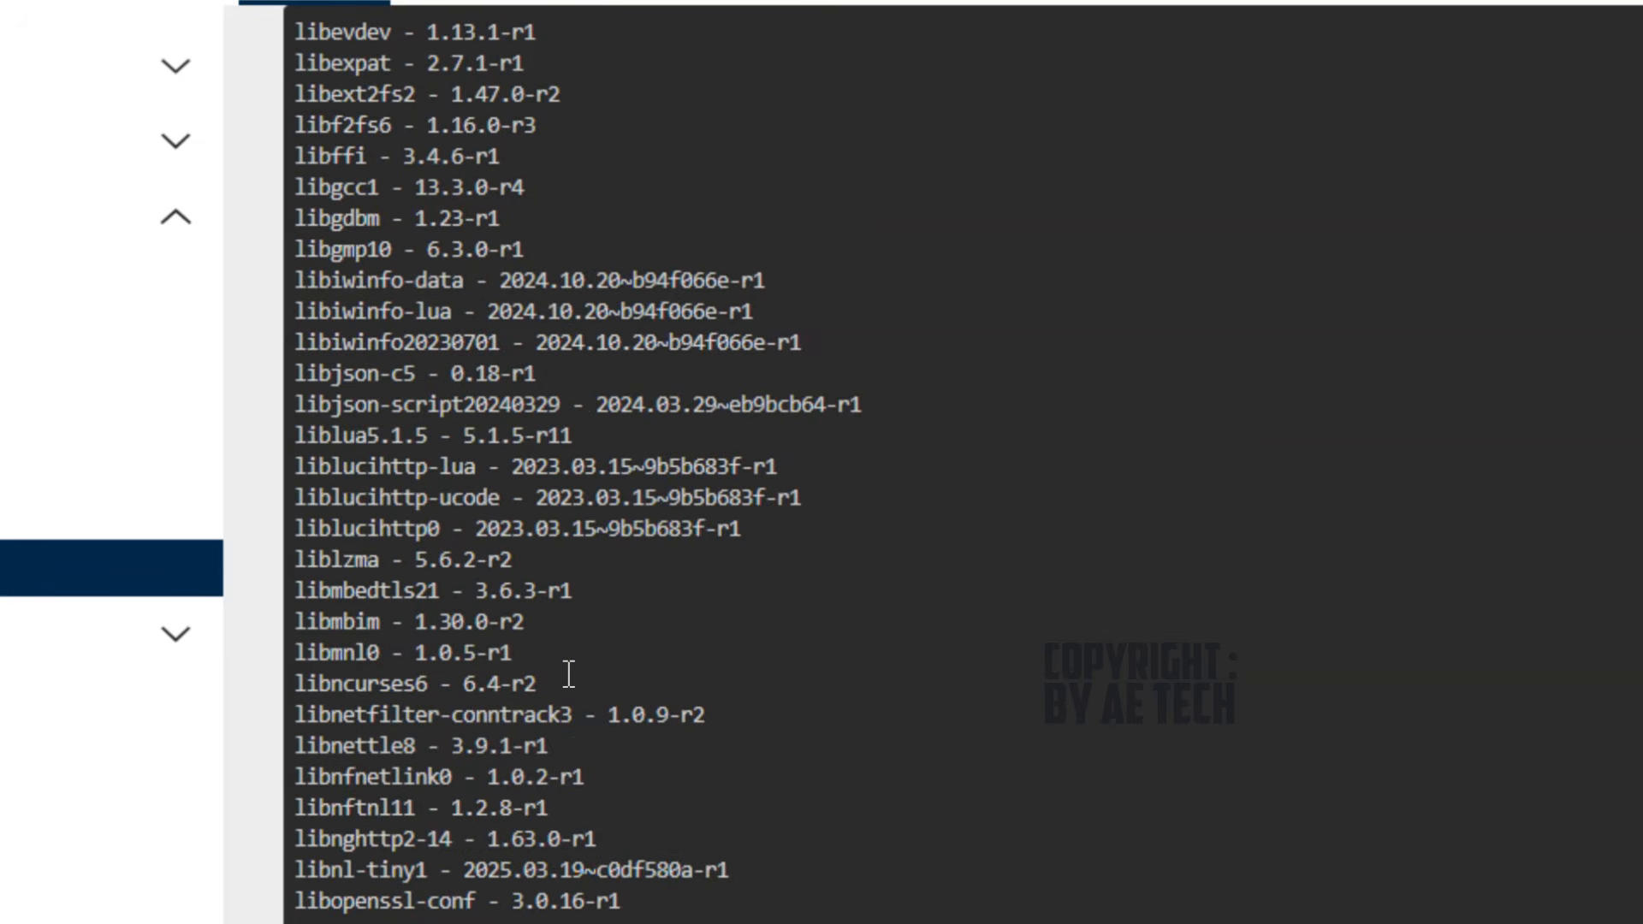
scroll(568, 676, "down", 20)
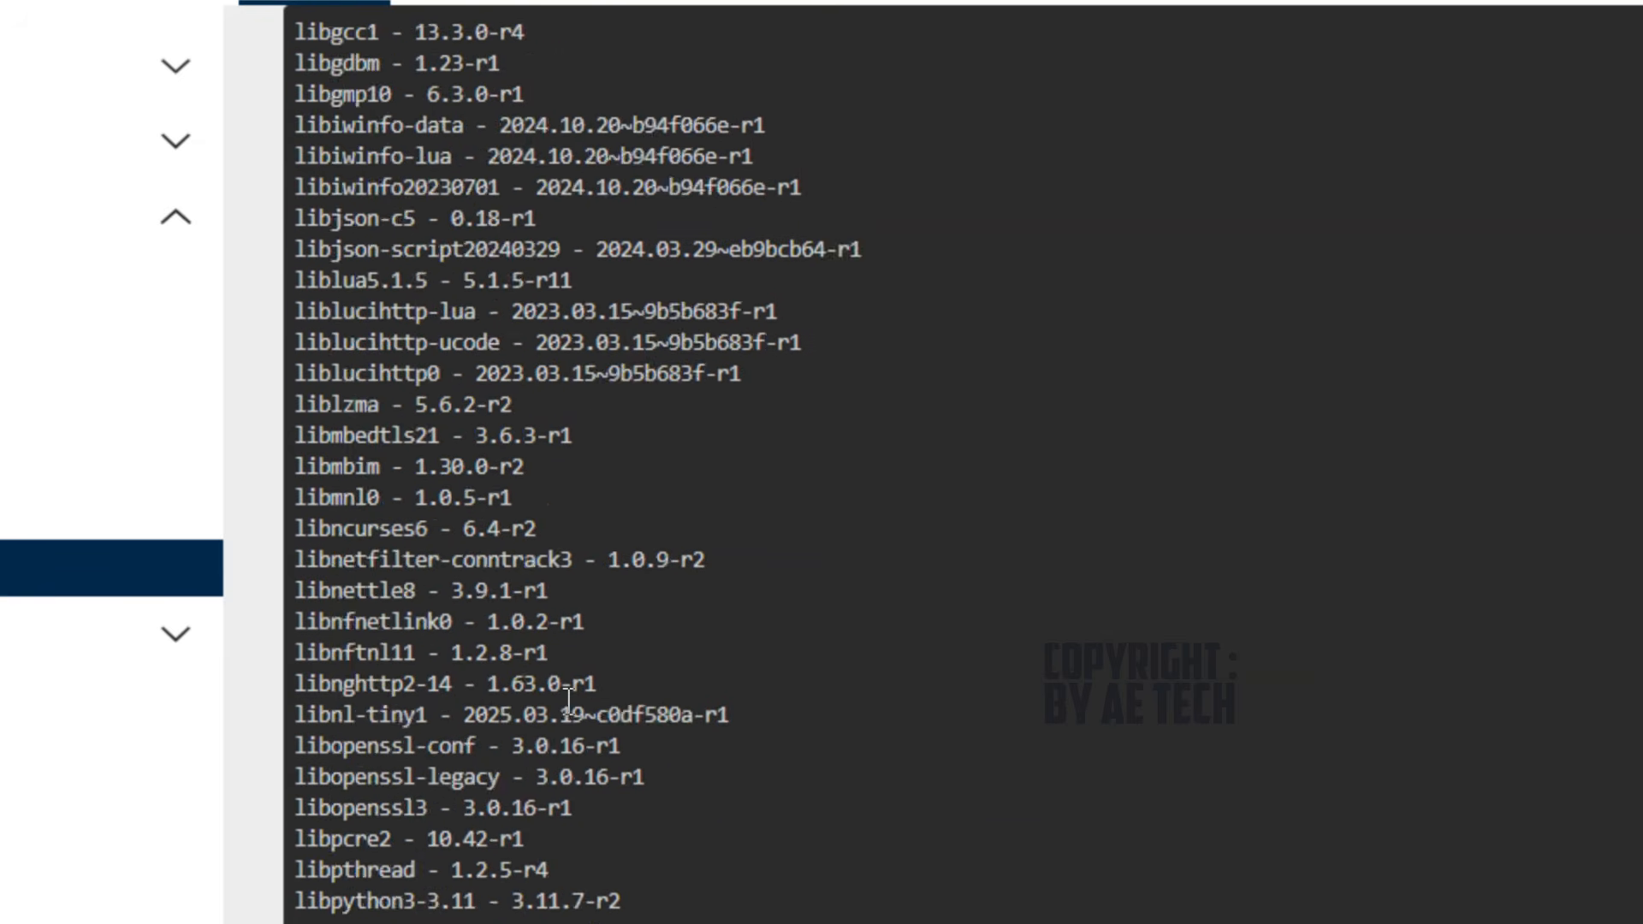
scroll(376, 630, "down", 4)
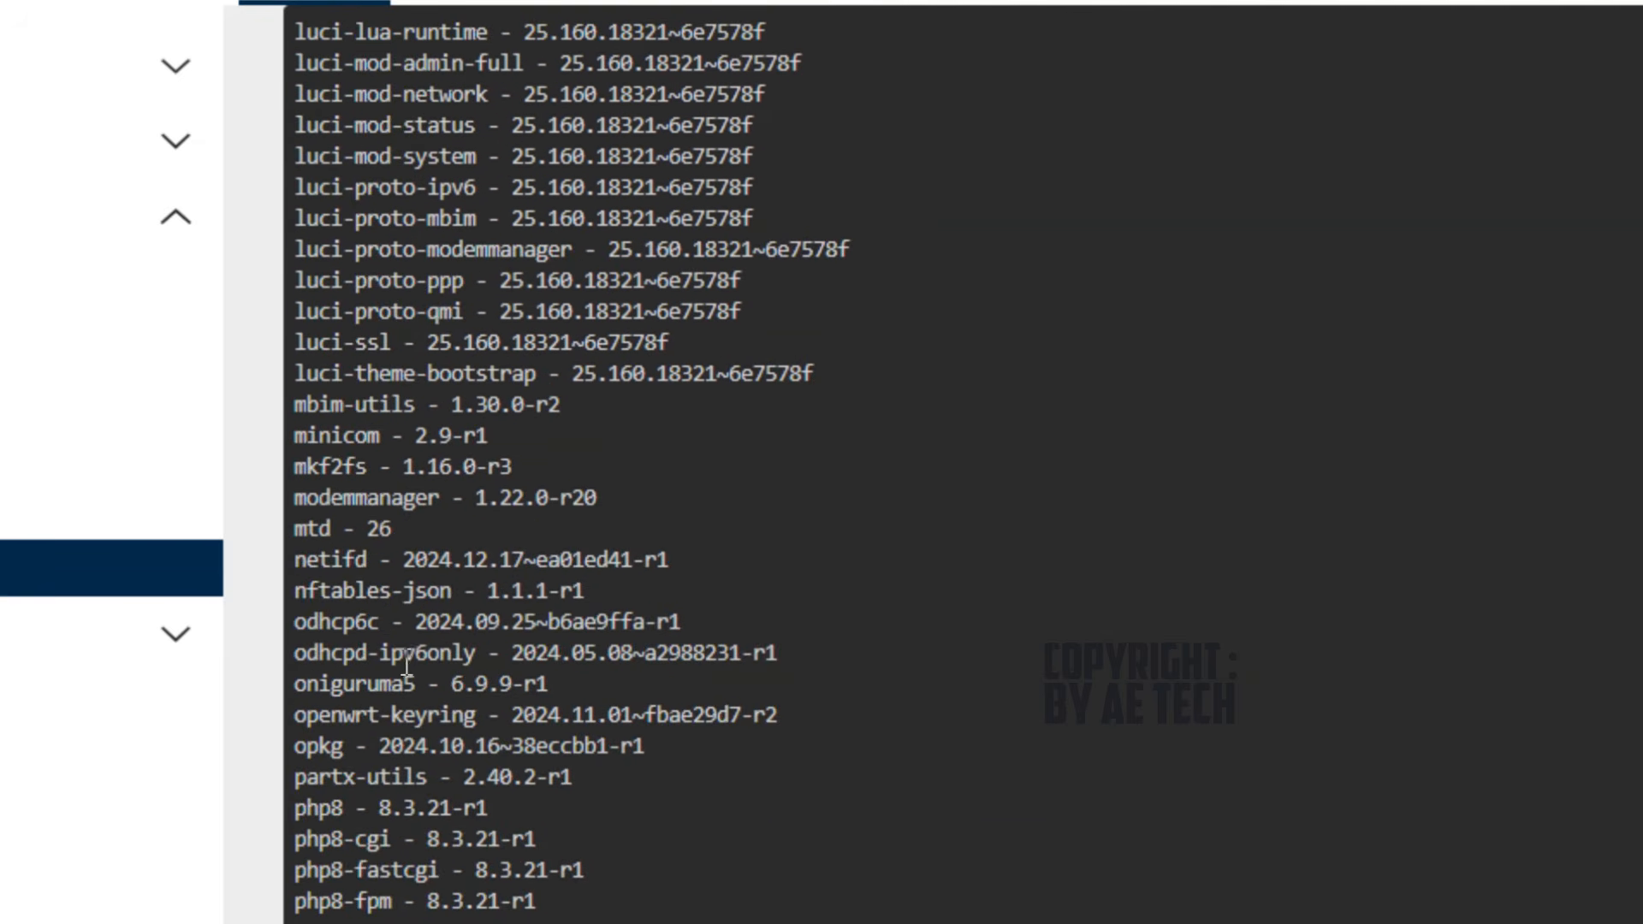
scroll(409, 661, "up", 9)
scroll(409, 660, "down", 2)
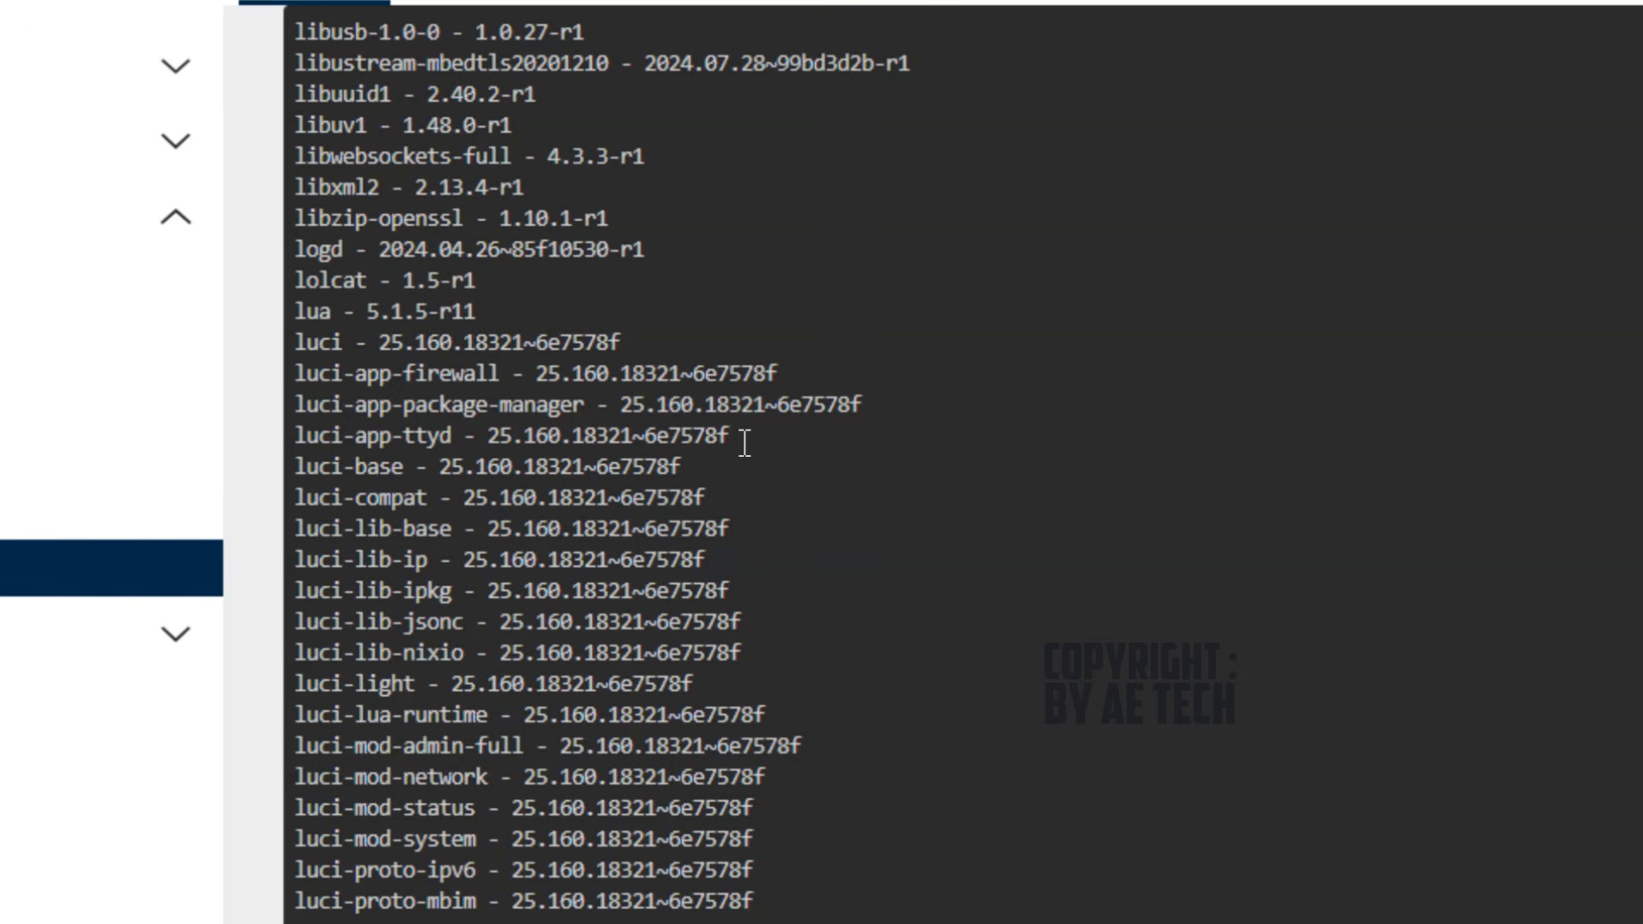
Copy the luci-app-ttyd entry from the package list and begin an "opkg remove" command at the terminal prompt.
left_click_drag(752, 438, 296, 449)
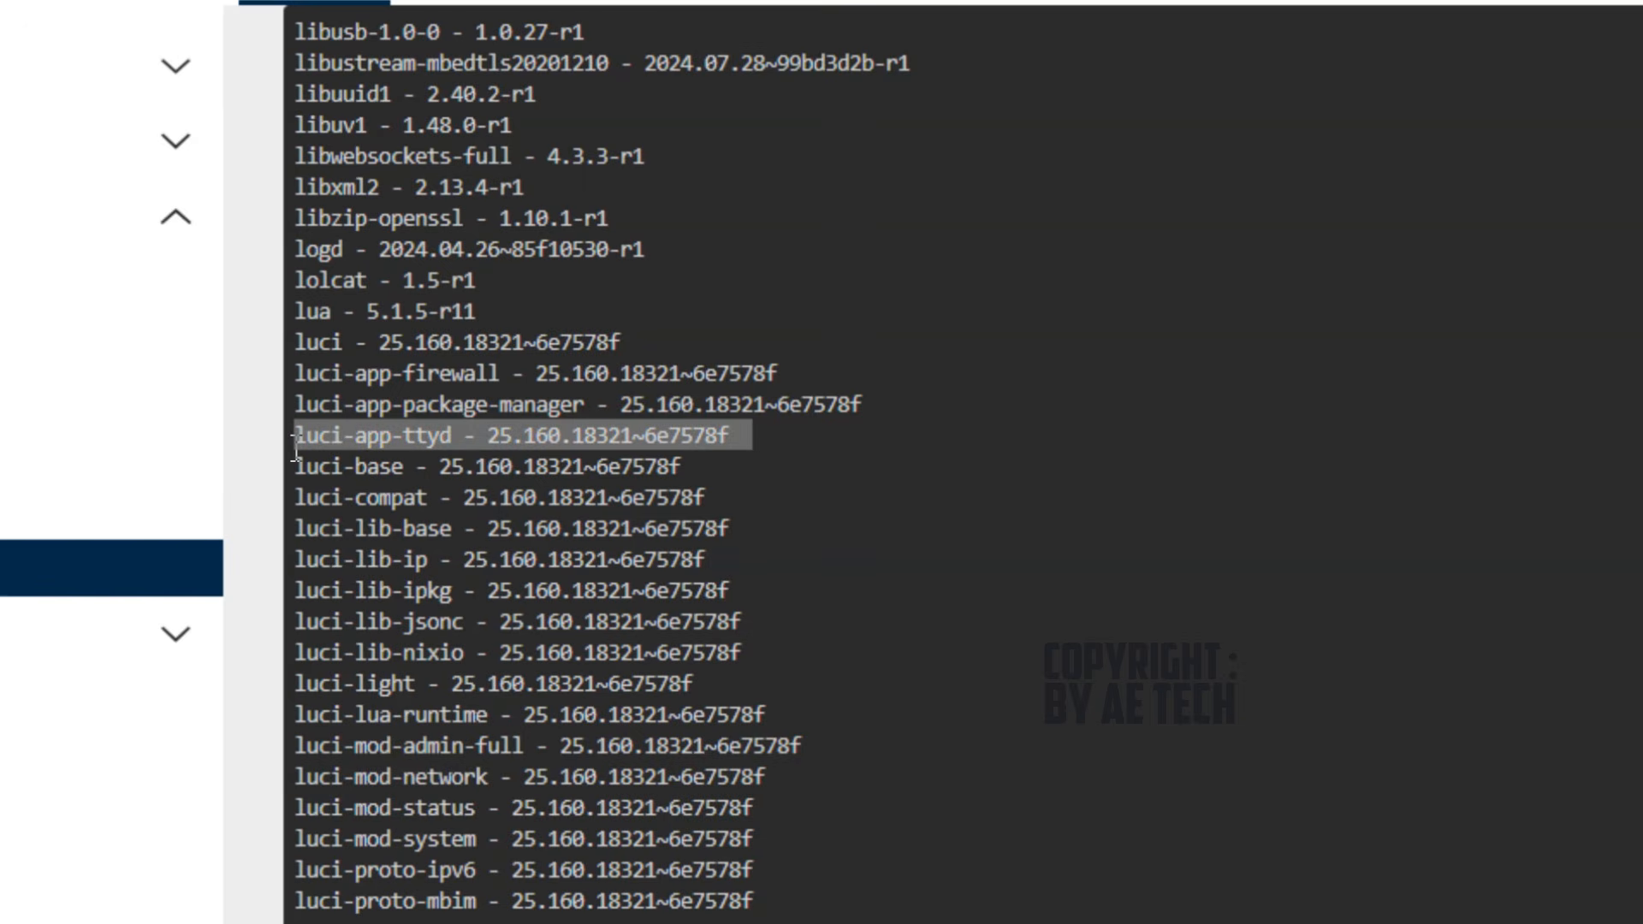
right_click(358, 440)
left_click(488, 602)
scroll(638, 812, "down", 6)
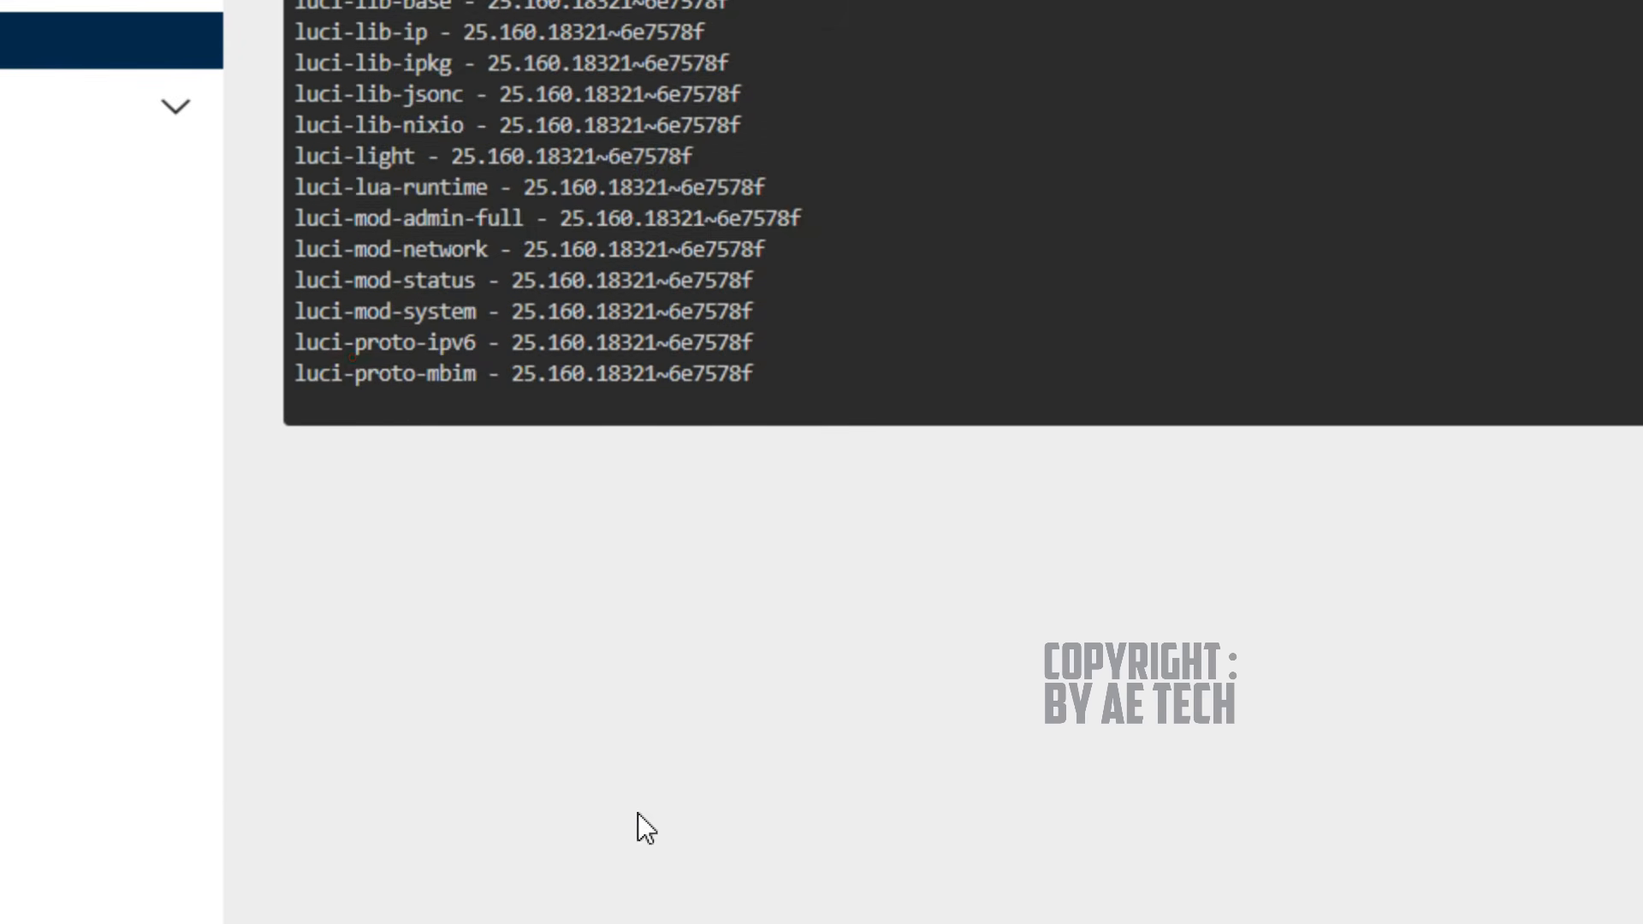
scroll(813, 256, "down", 20)
scroll(751, 306, "down", 8)
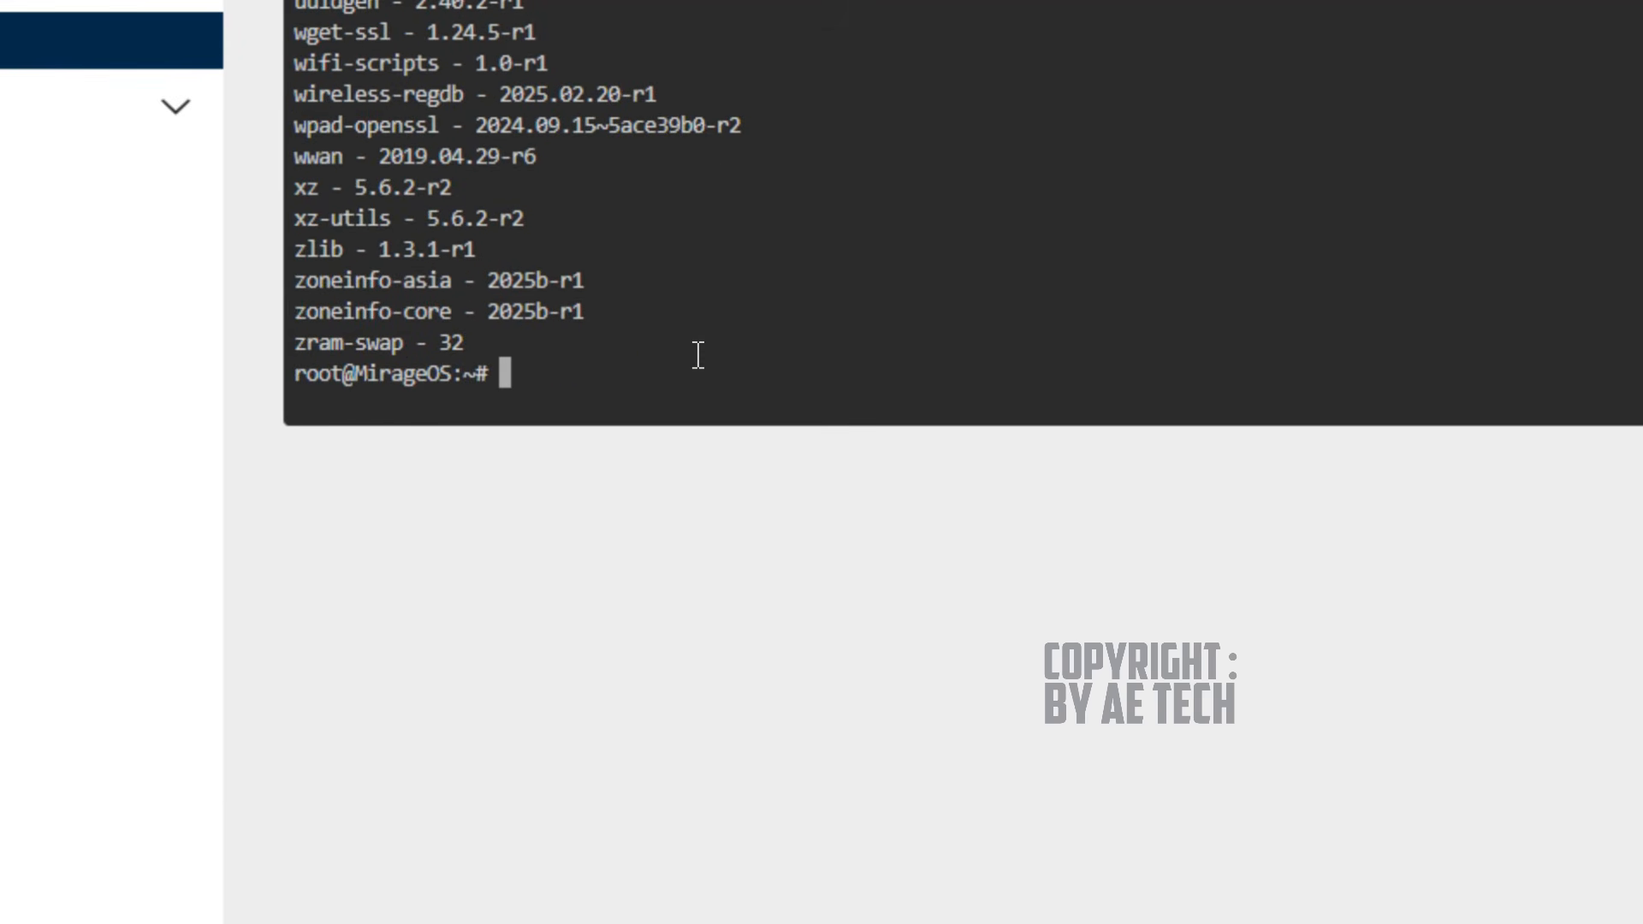
type("opkg")
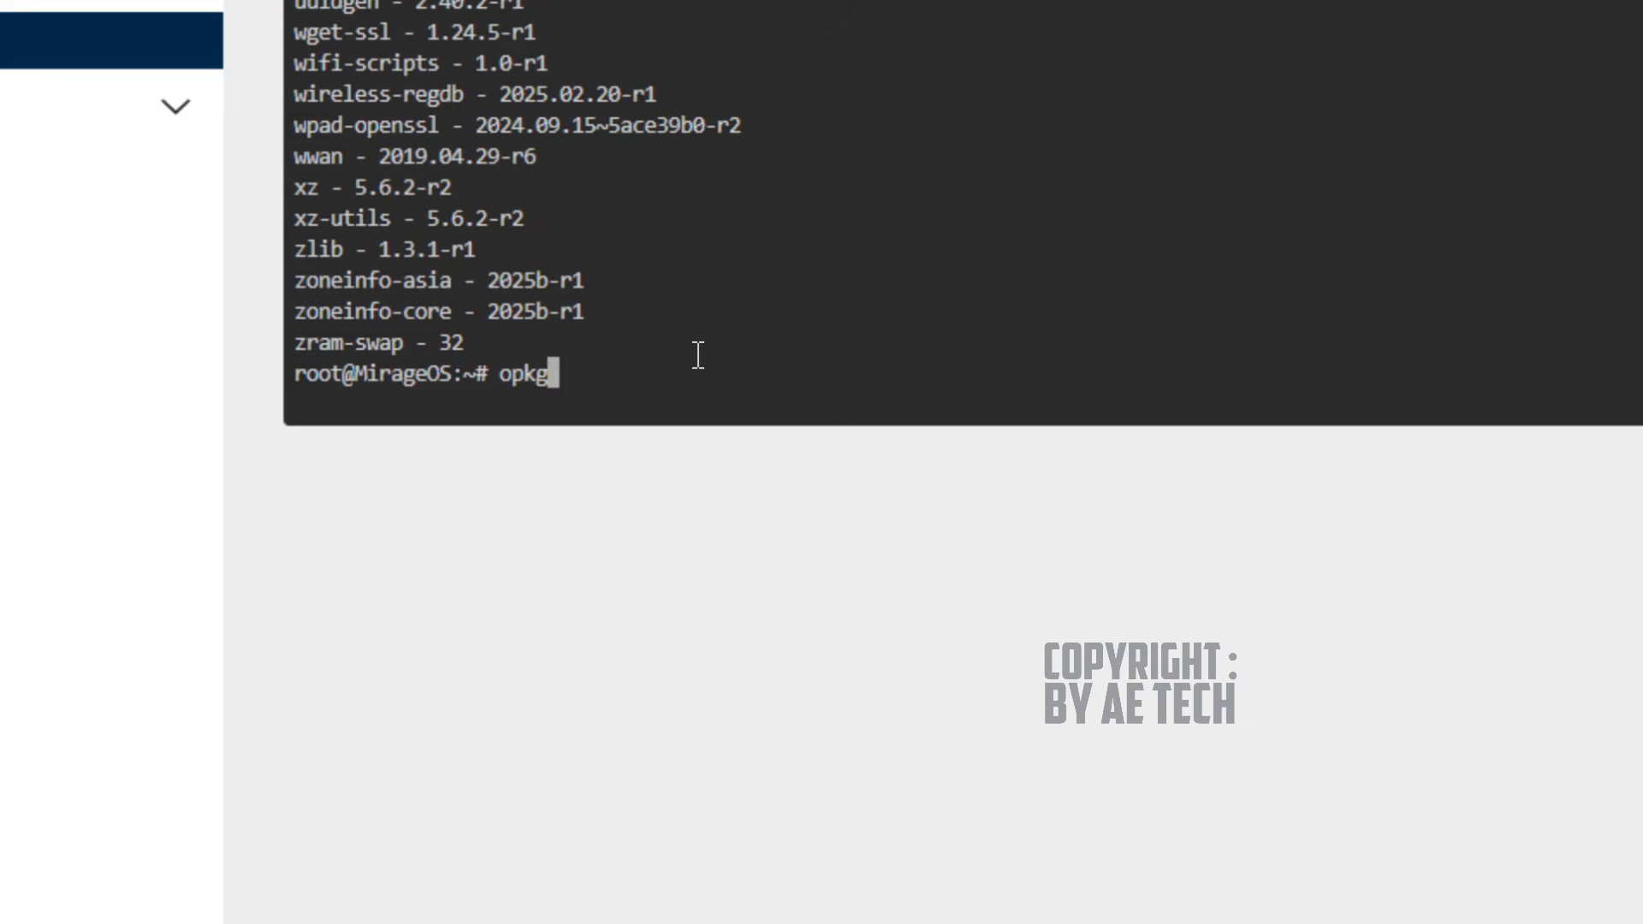
type(" remove")
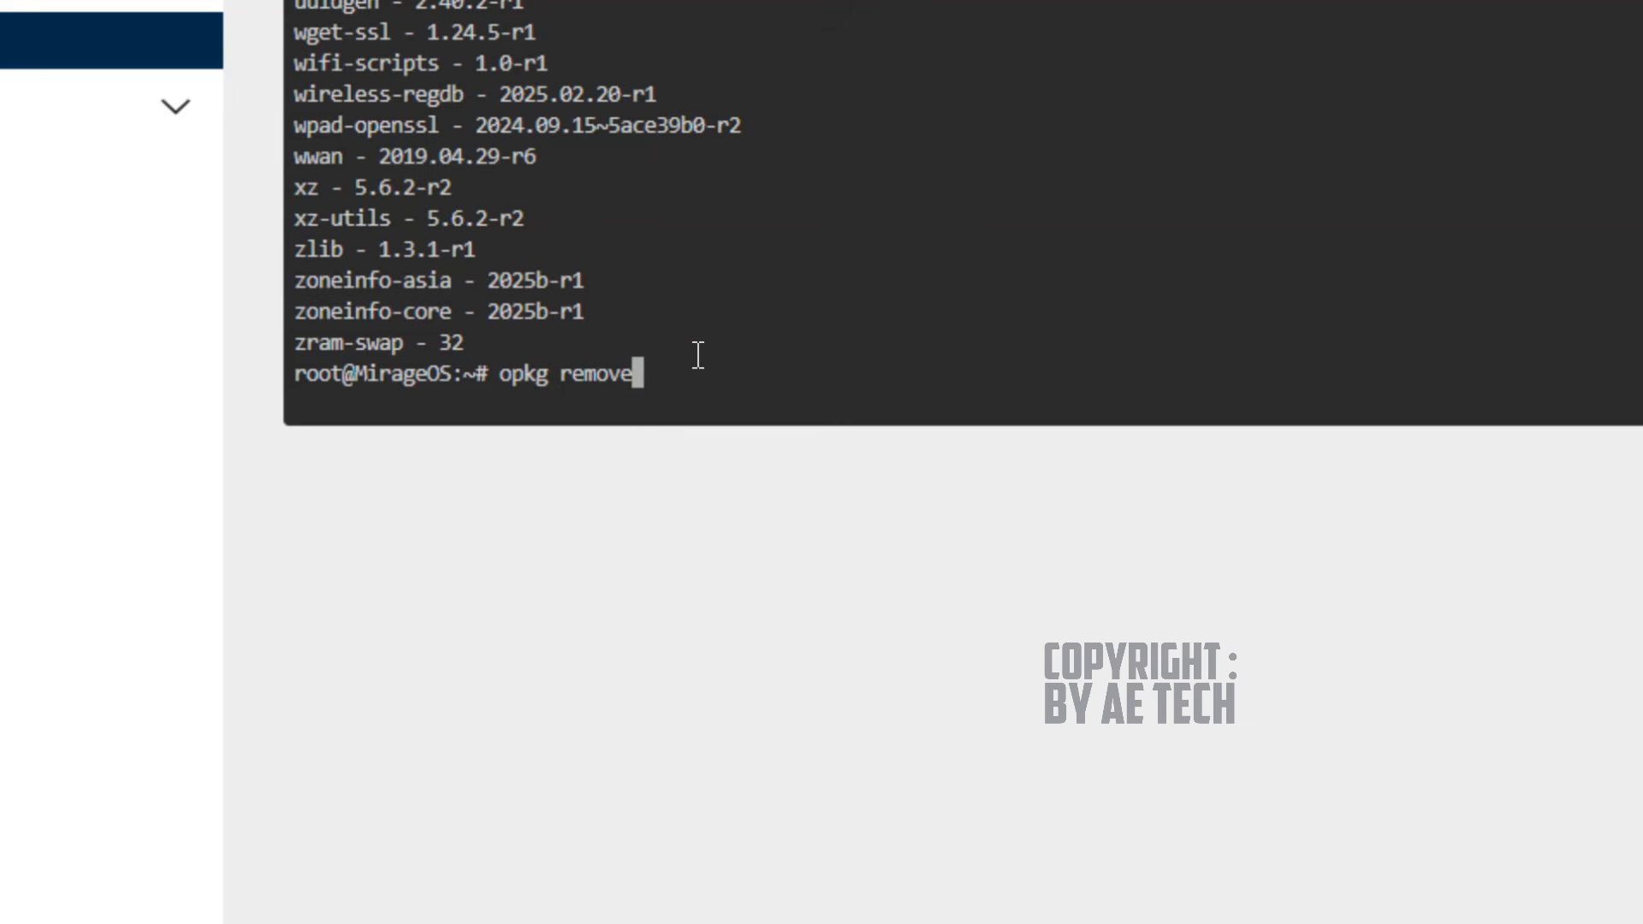
right_click(698, 355)
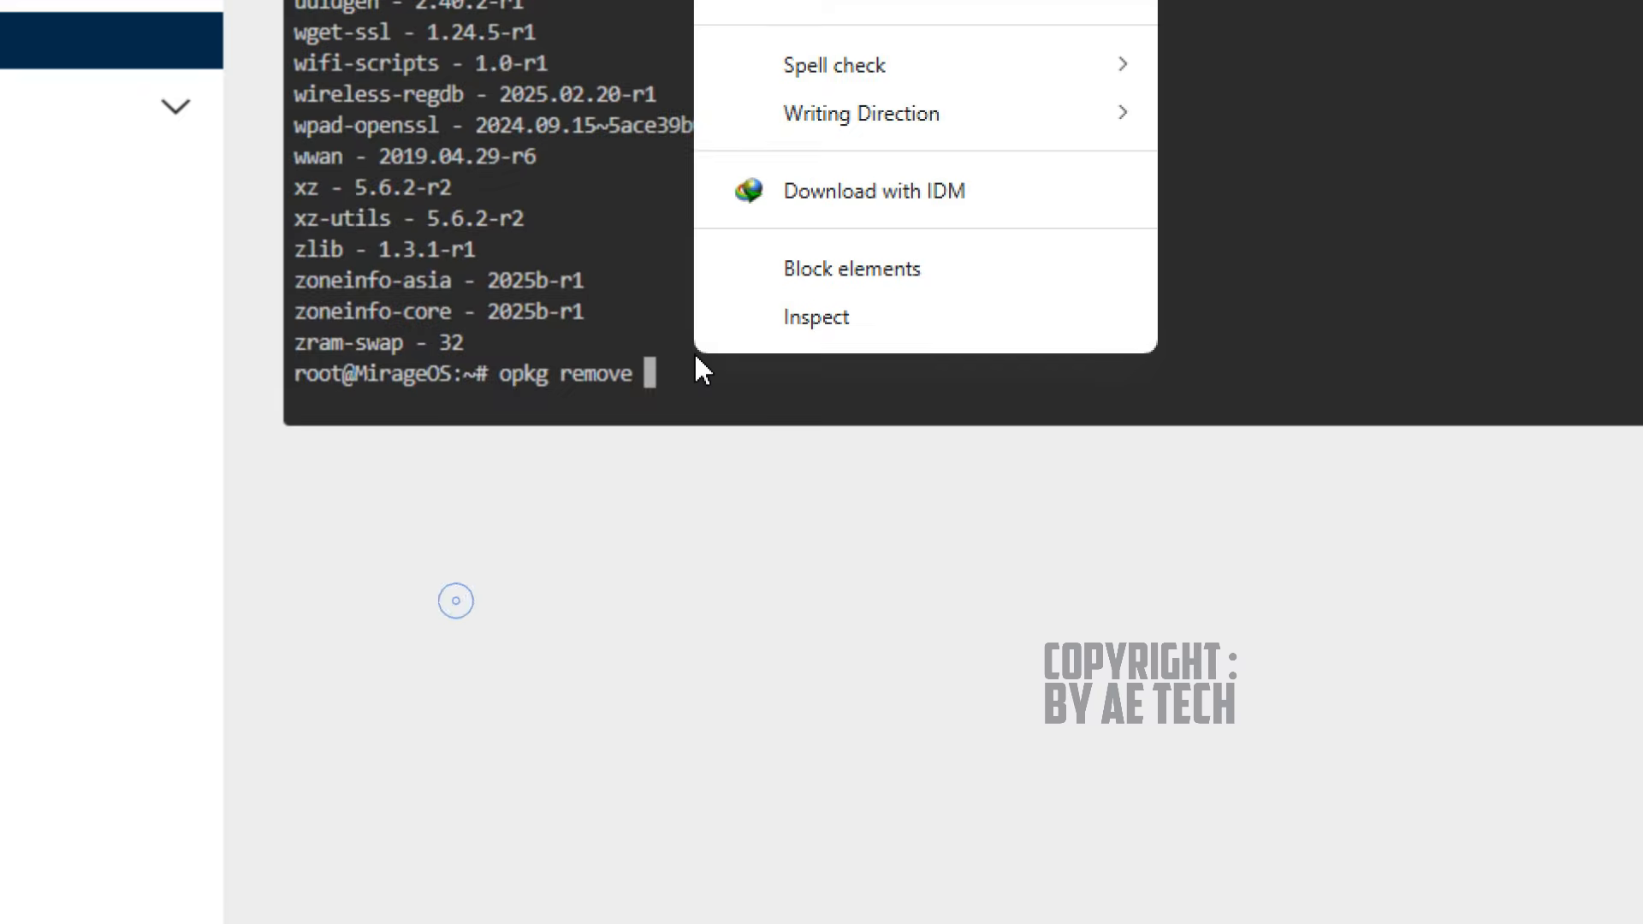
left_click(807, 130)
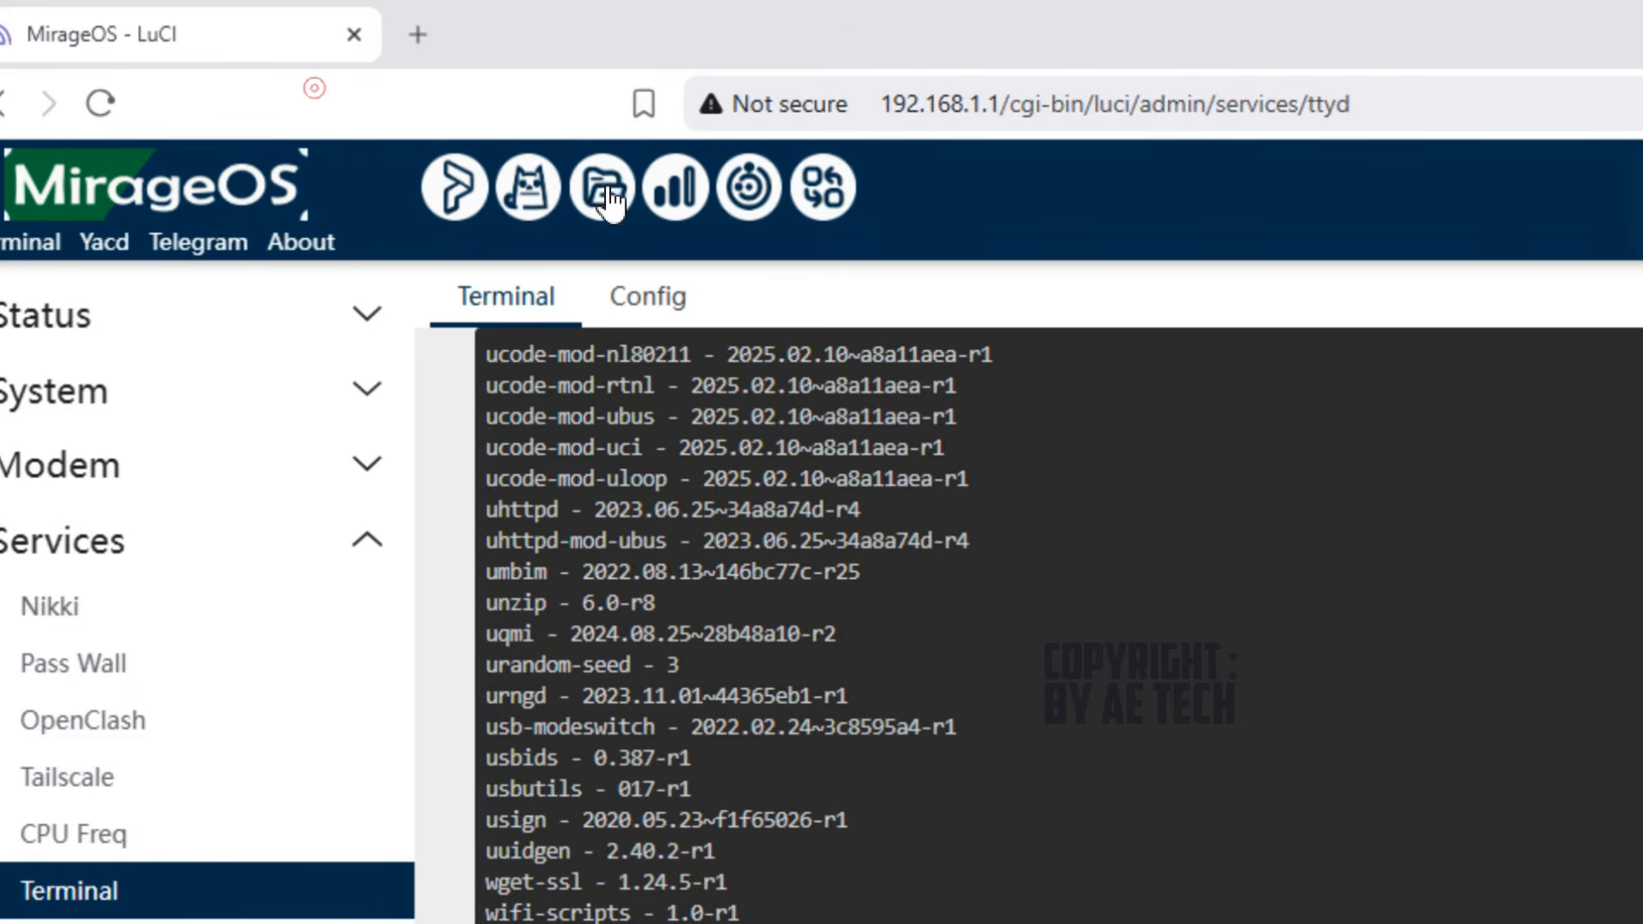
Open the root folder in the File Manager to check its package file.
left_click(1266, 310)
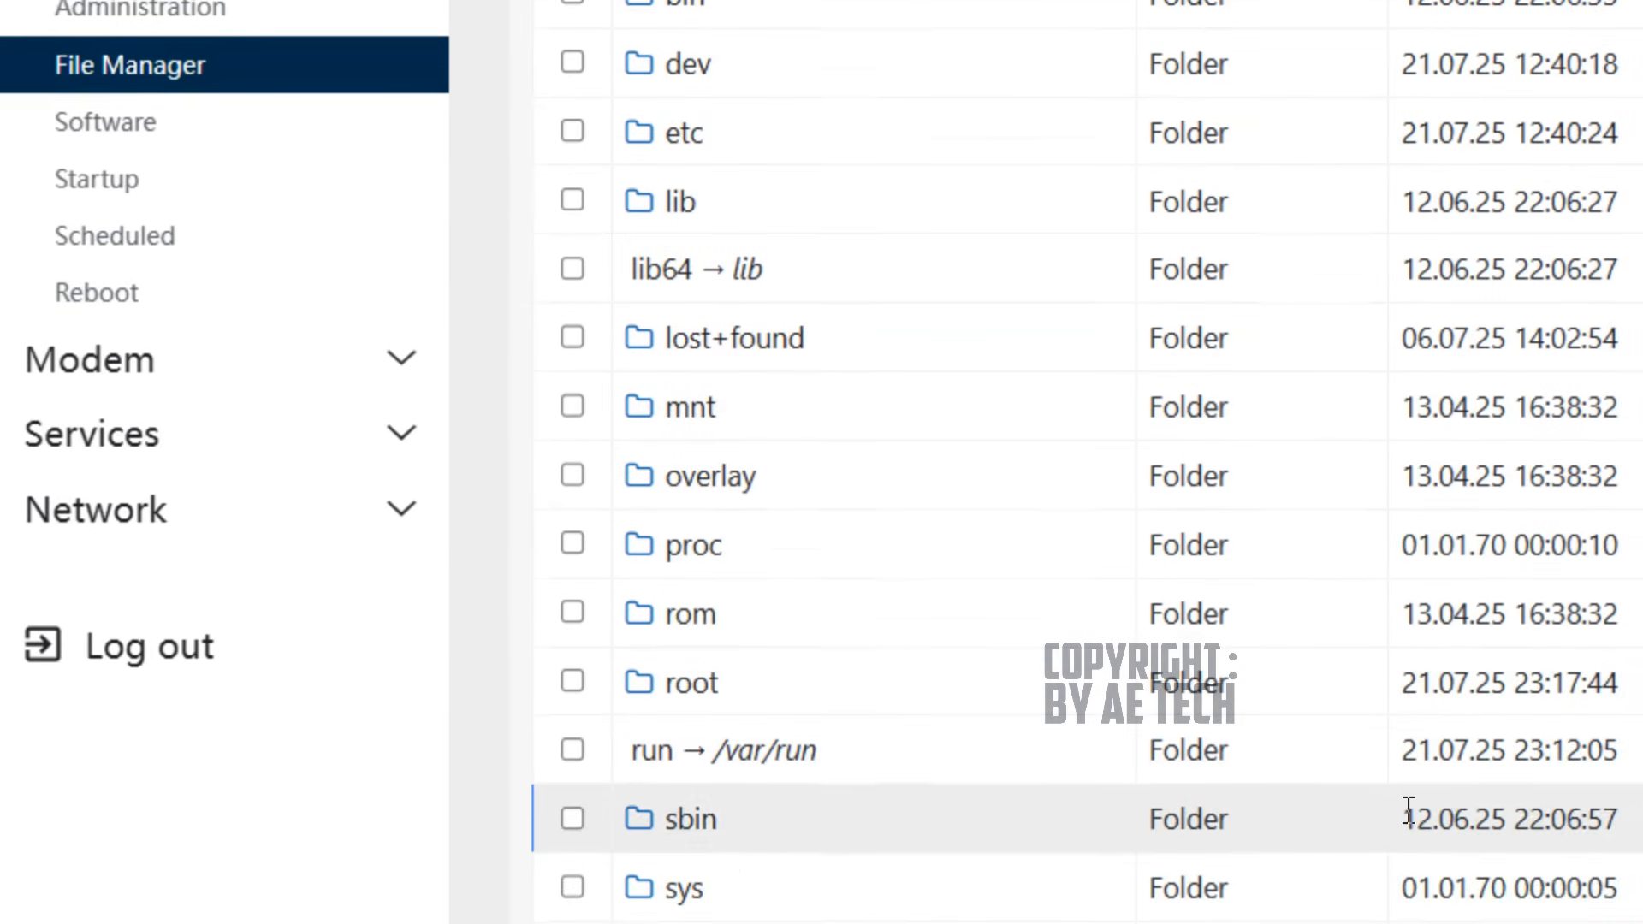
left_click(707, 692)
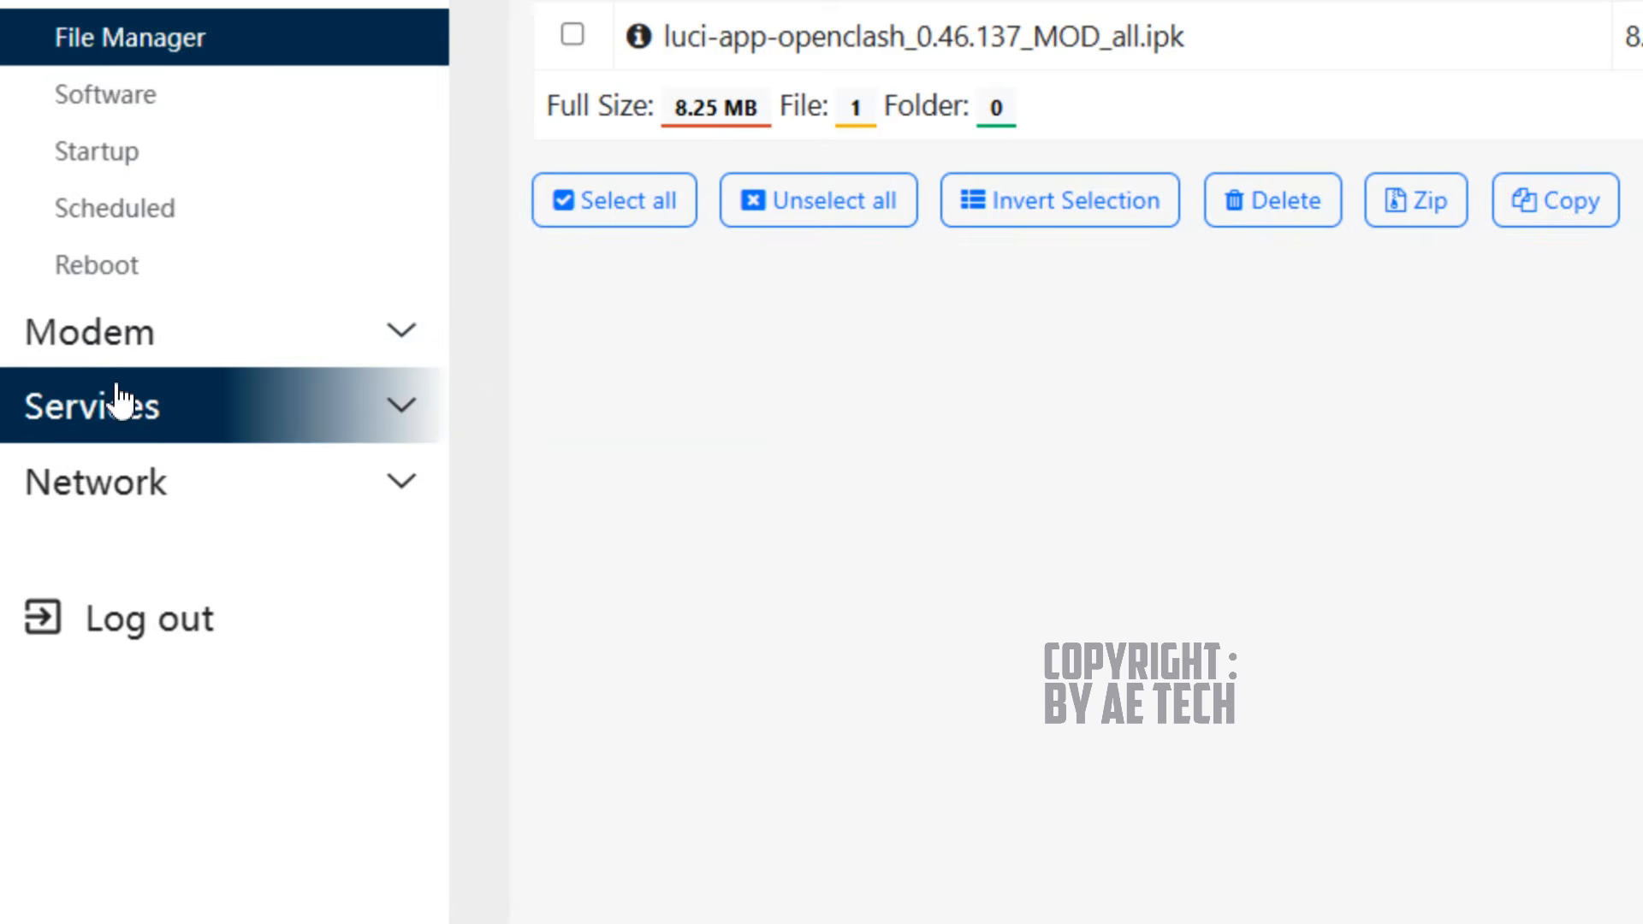
Open the OpenClash service page in a new browser tab, keeping the File Manager open.
left_click(119, 402)
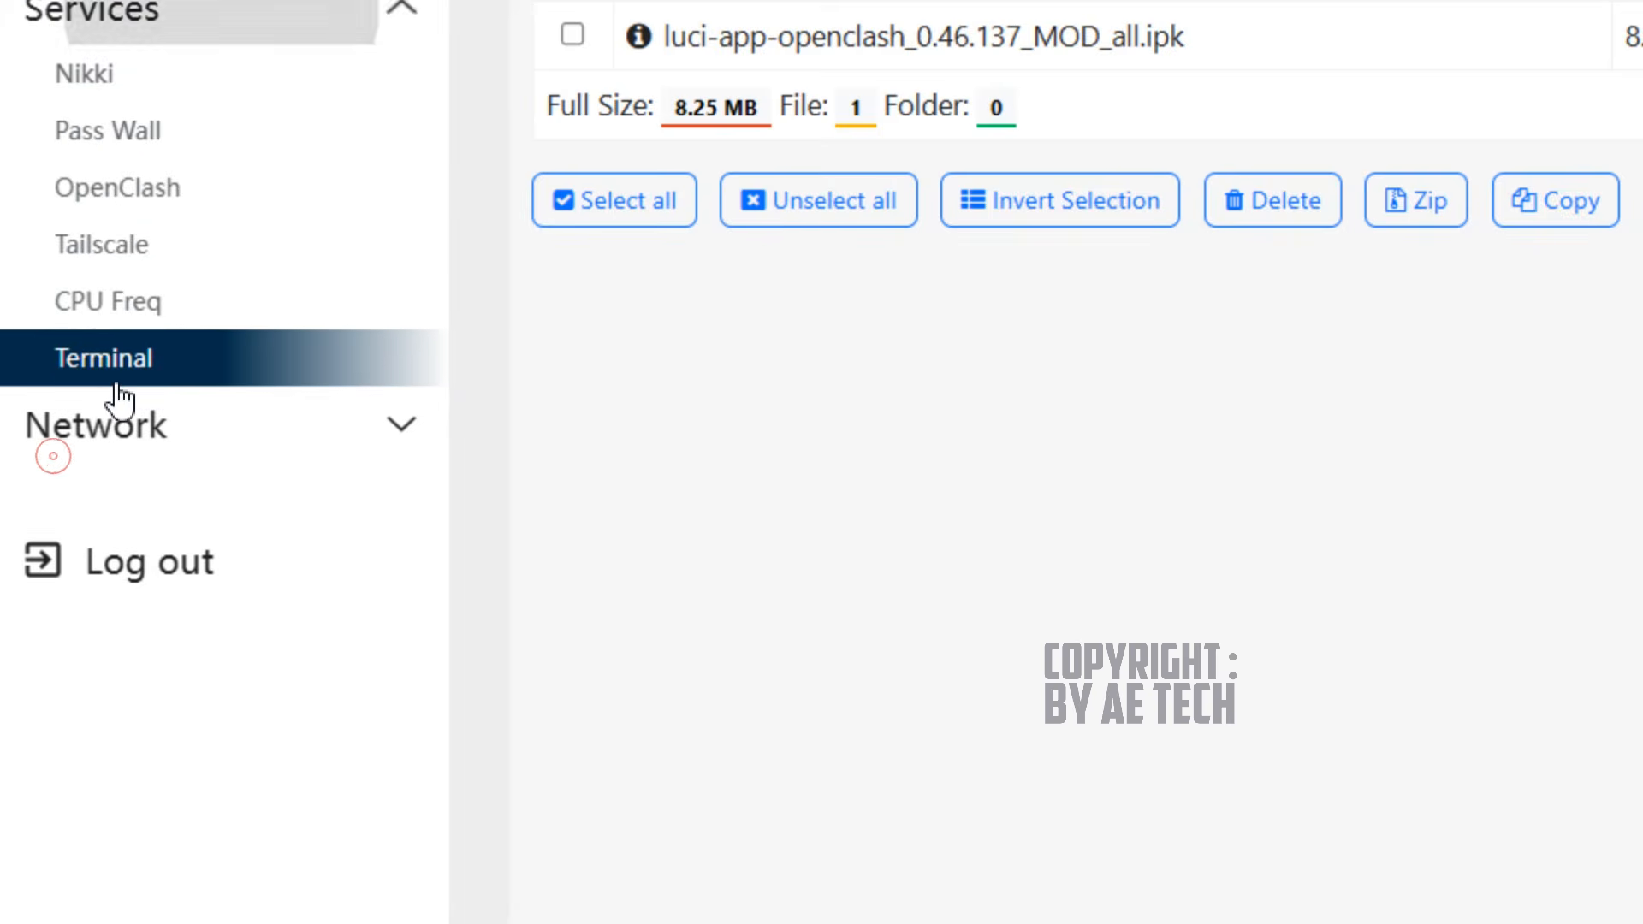
right_click(129, 190)
left_click(162, 214)
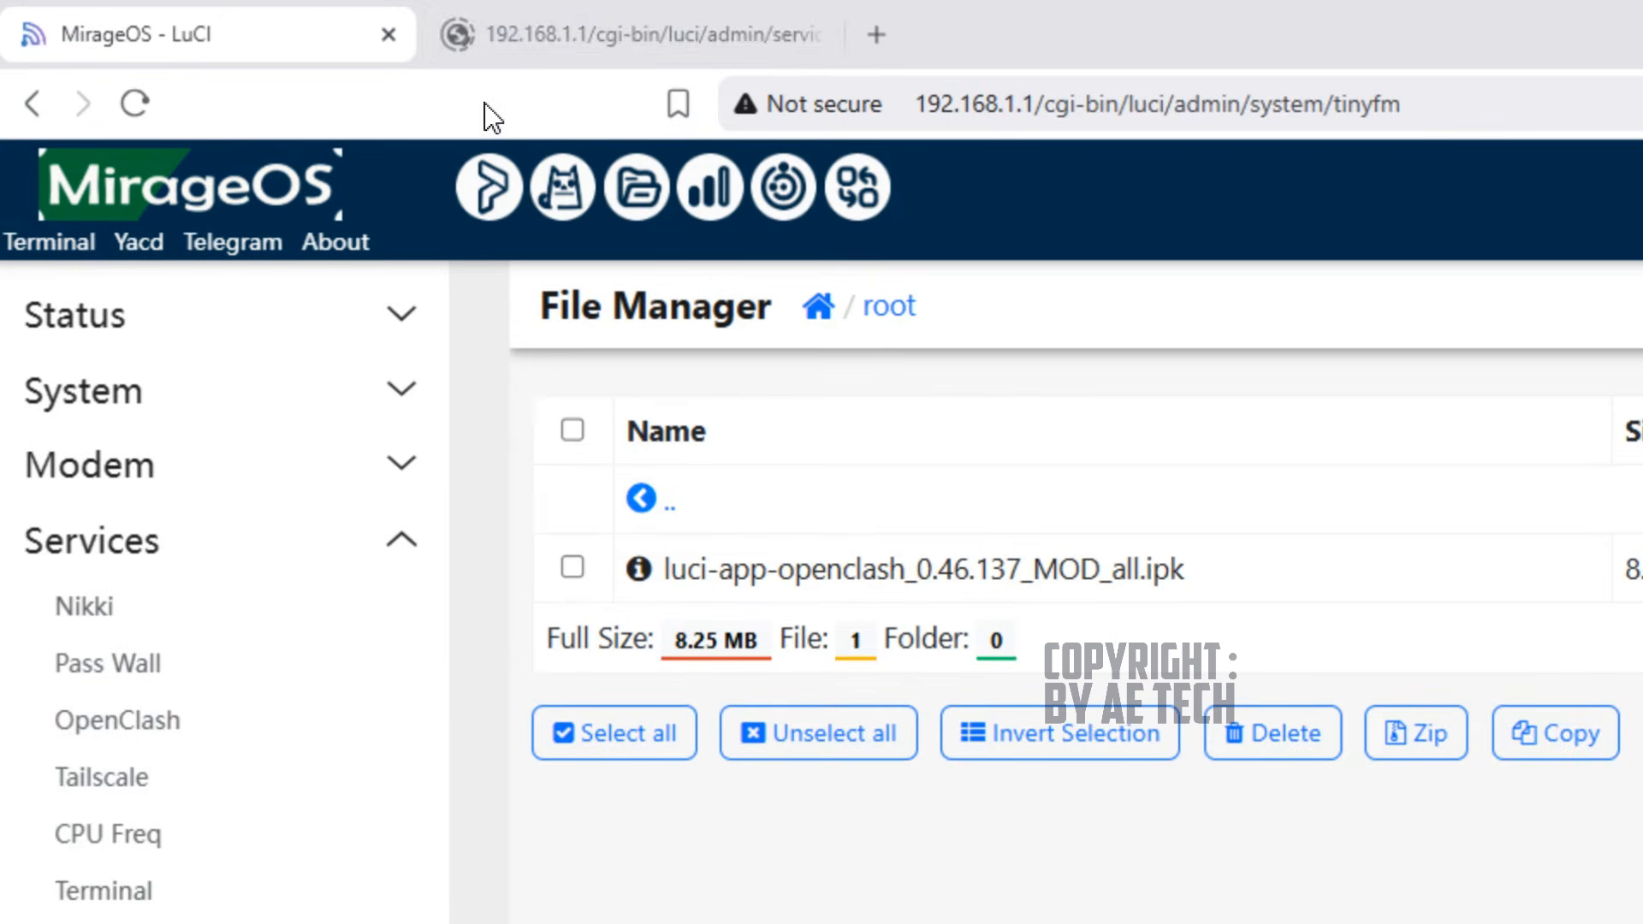
Open the router's Terminal page in the File Manager's browser tab and refresh the package lists with "opkg update".
left_click(522, 37)
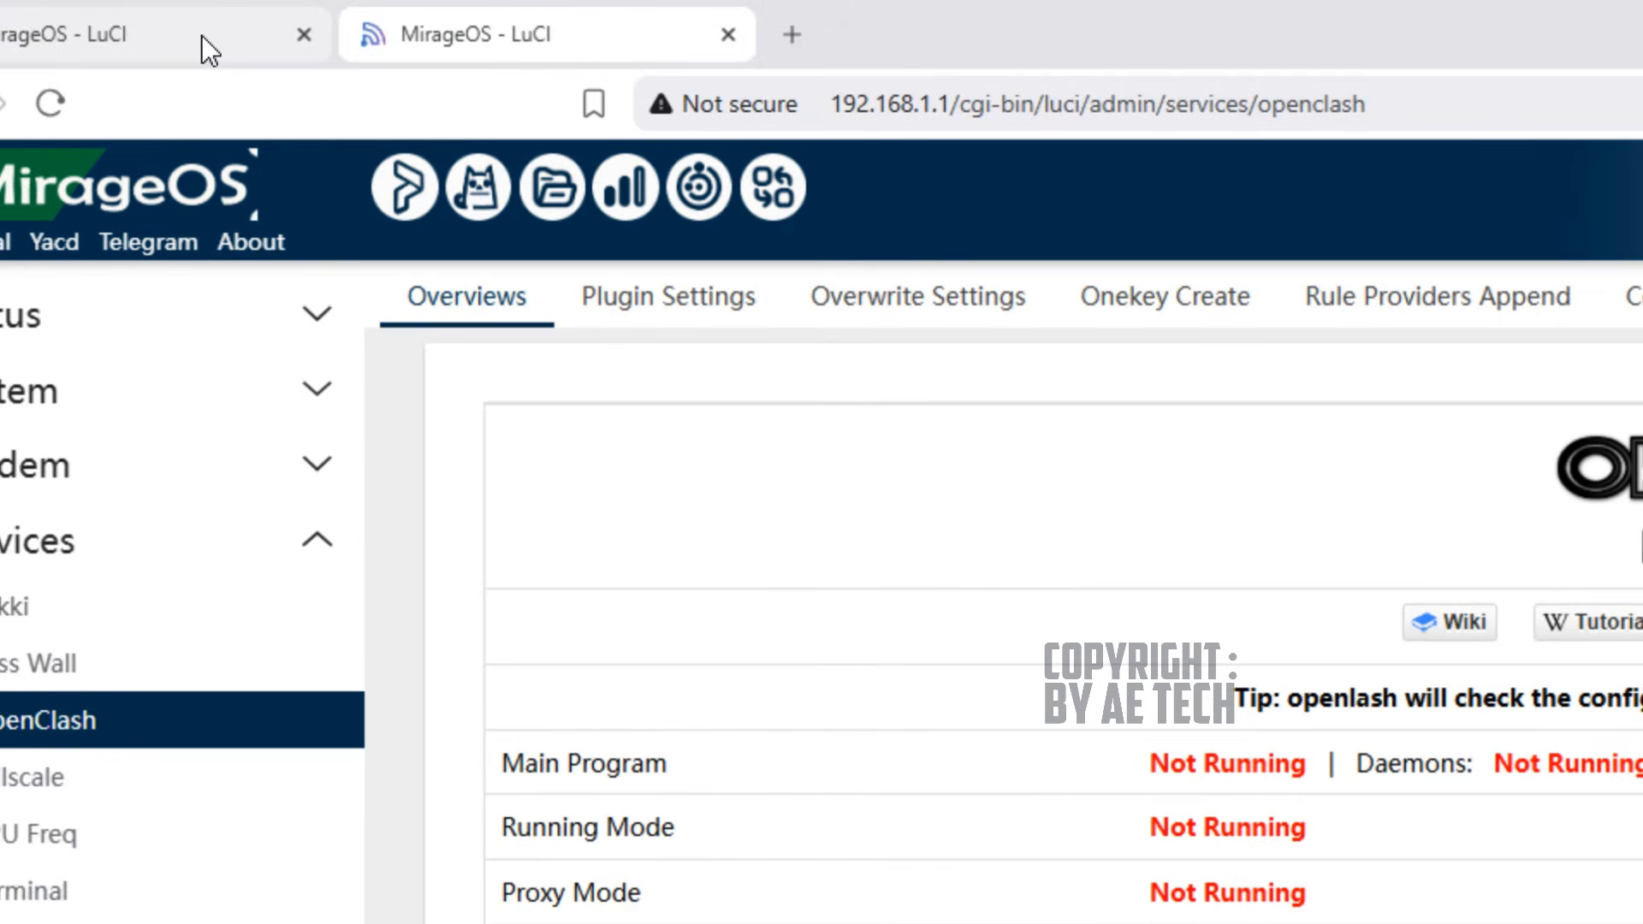
left_click(202, 38)
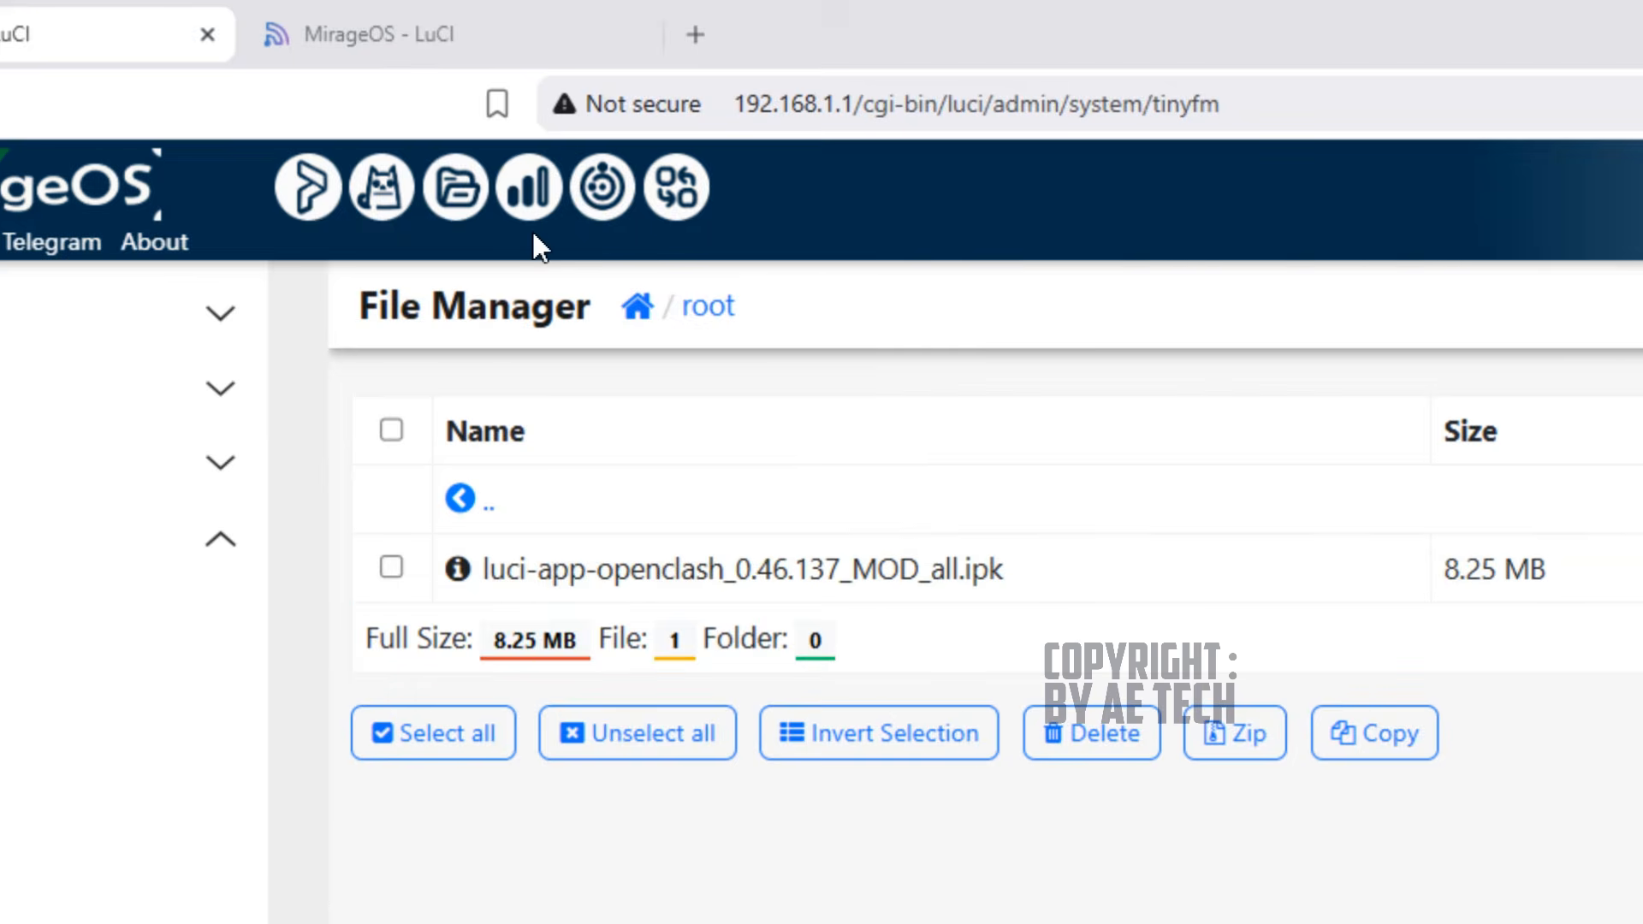
left_click(62, 246)
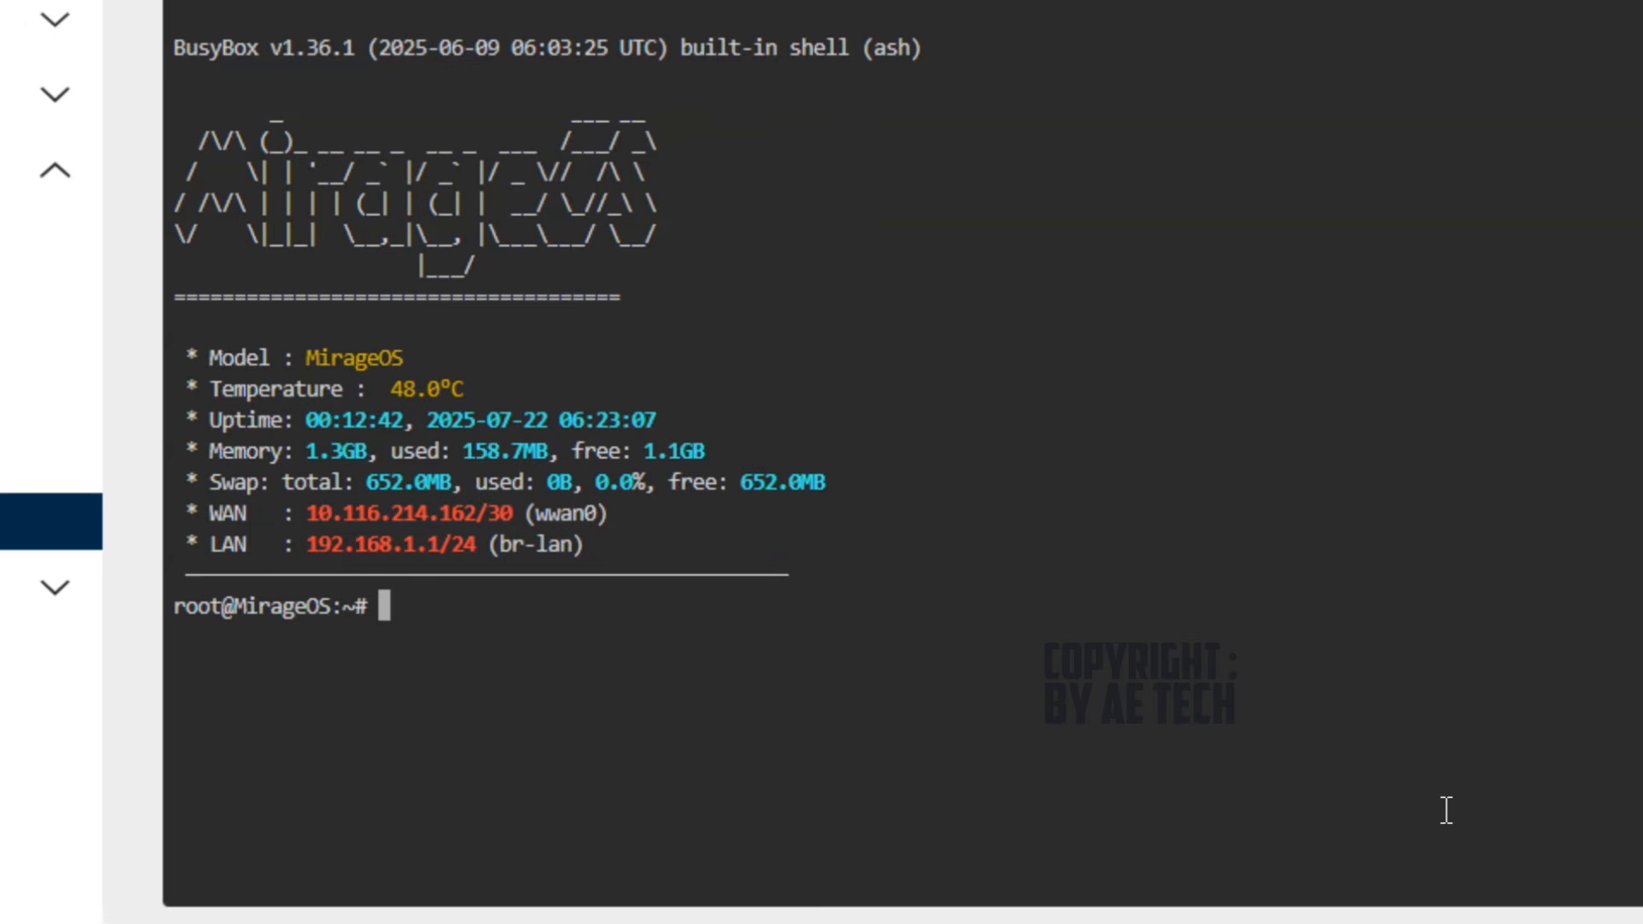
type("opkg update")
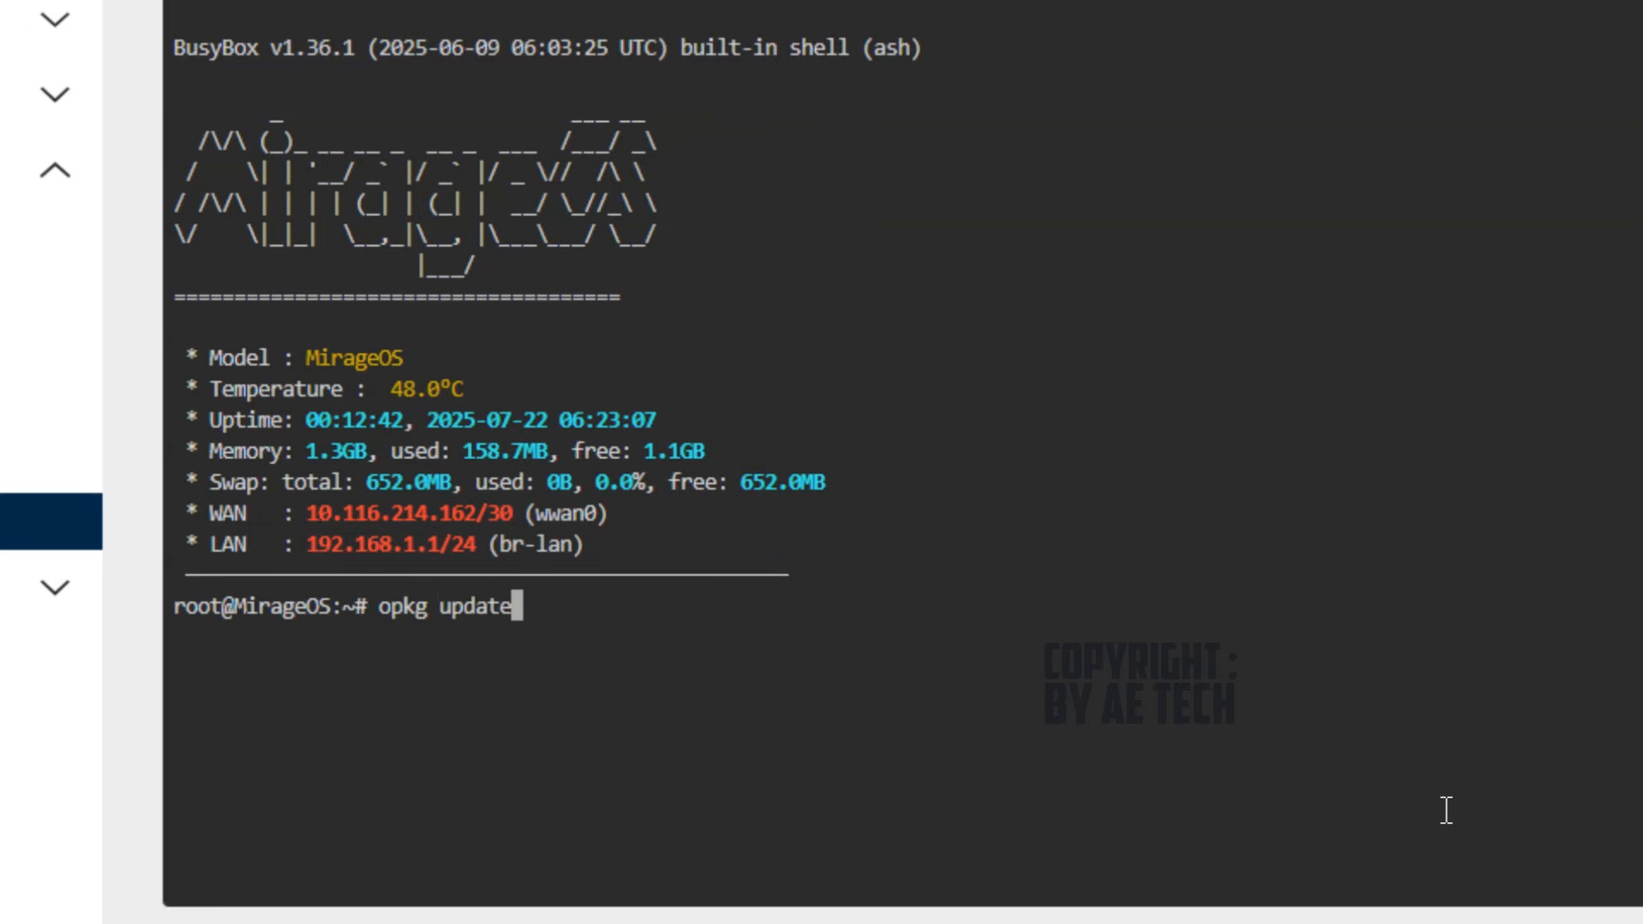
key("Return")
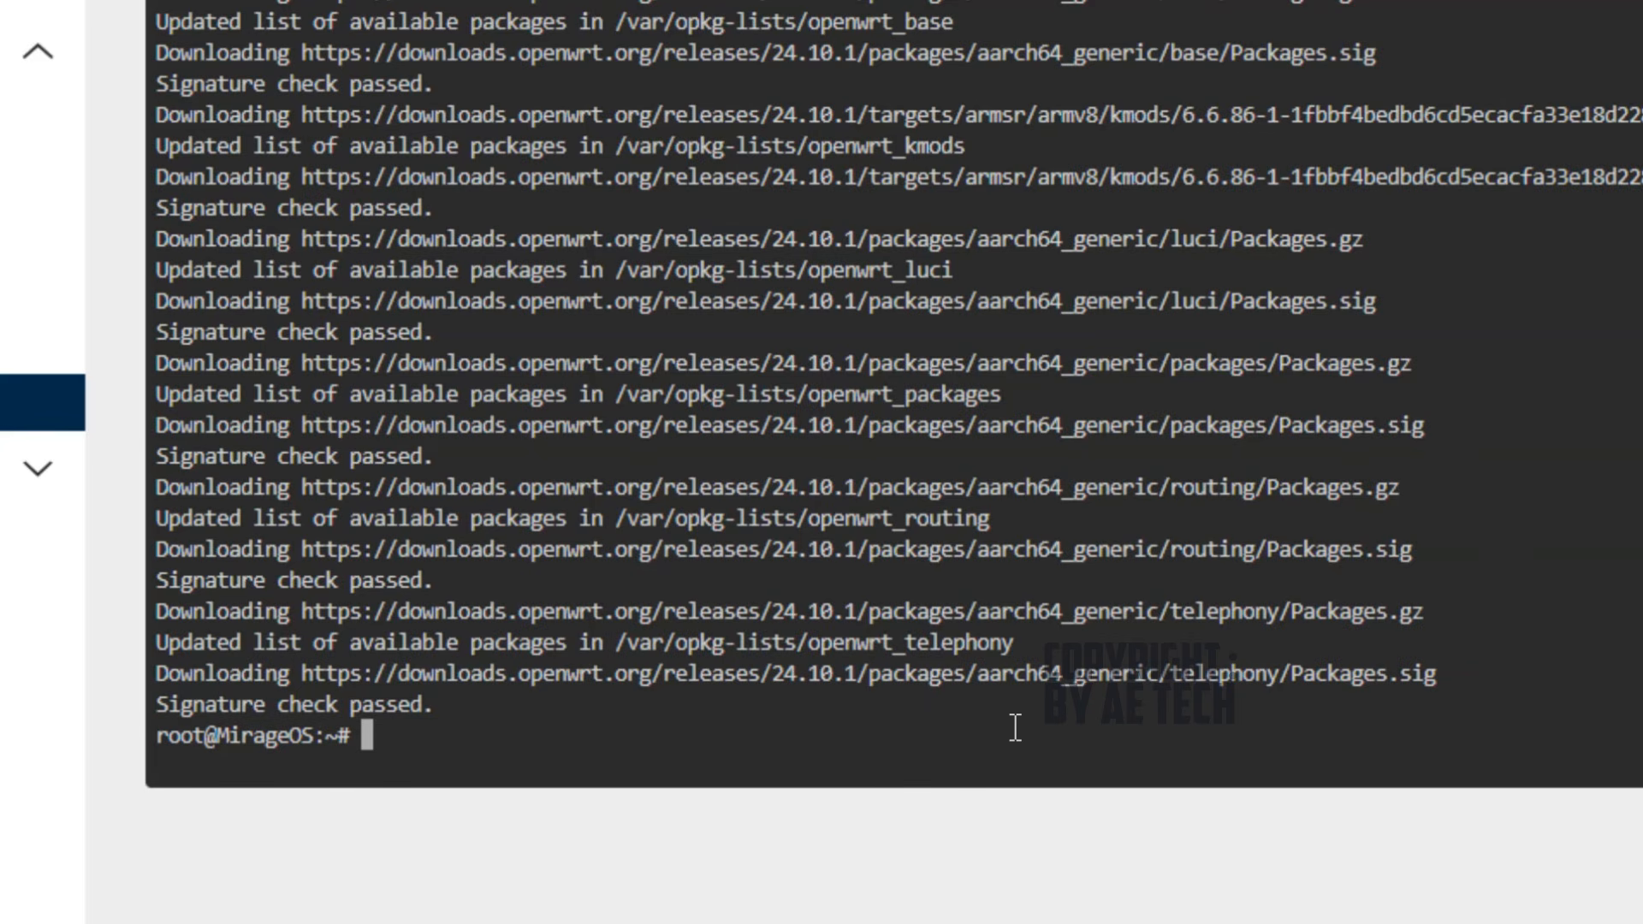
Switch to the home directory, list its files, and install the OpenClash package with "opkg install *.ipk".
type("cd")
key("Return")
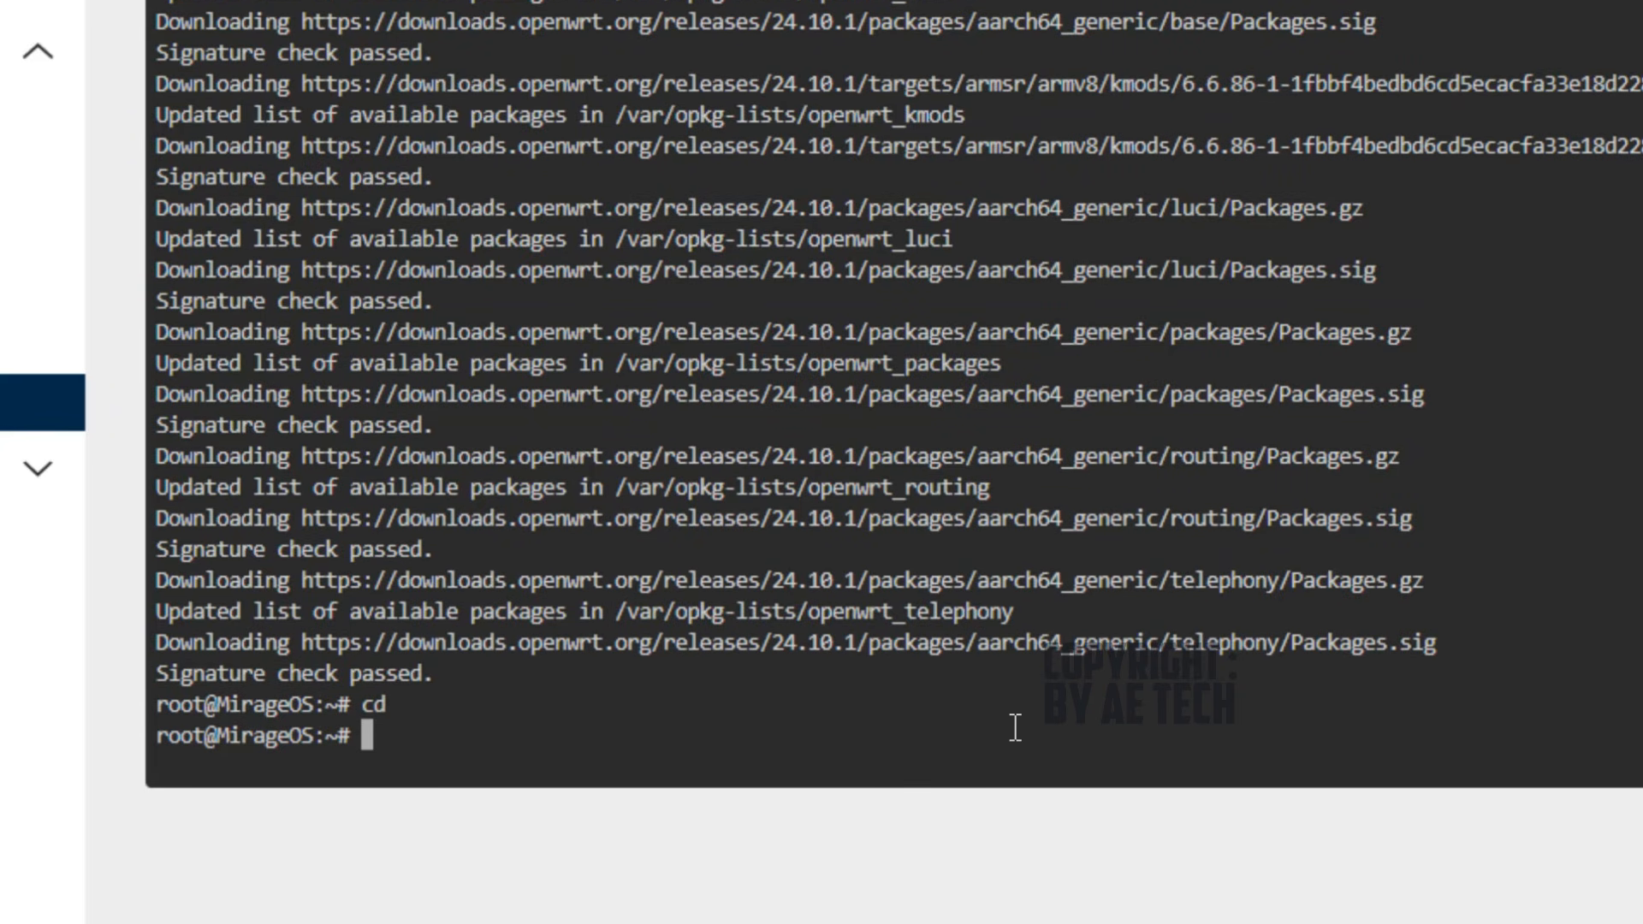
type("ls")
key("Return")
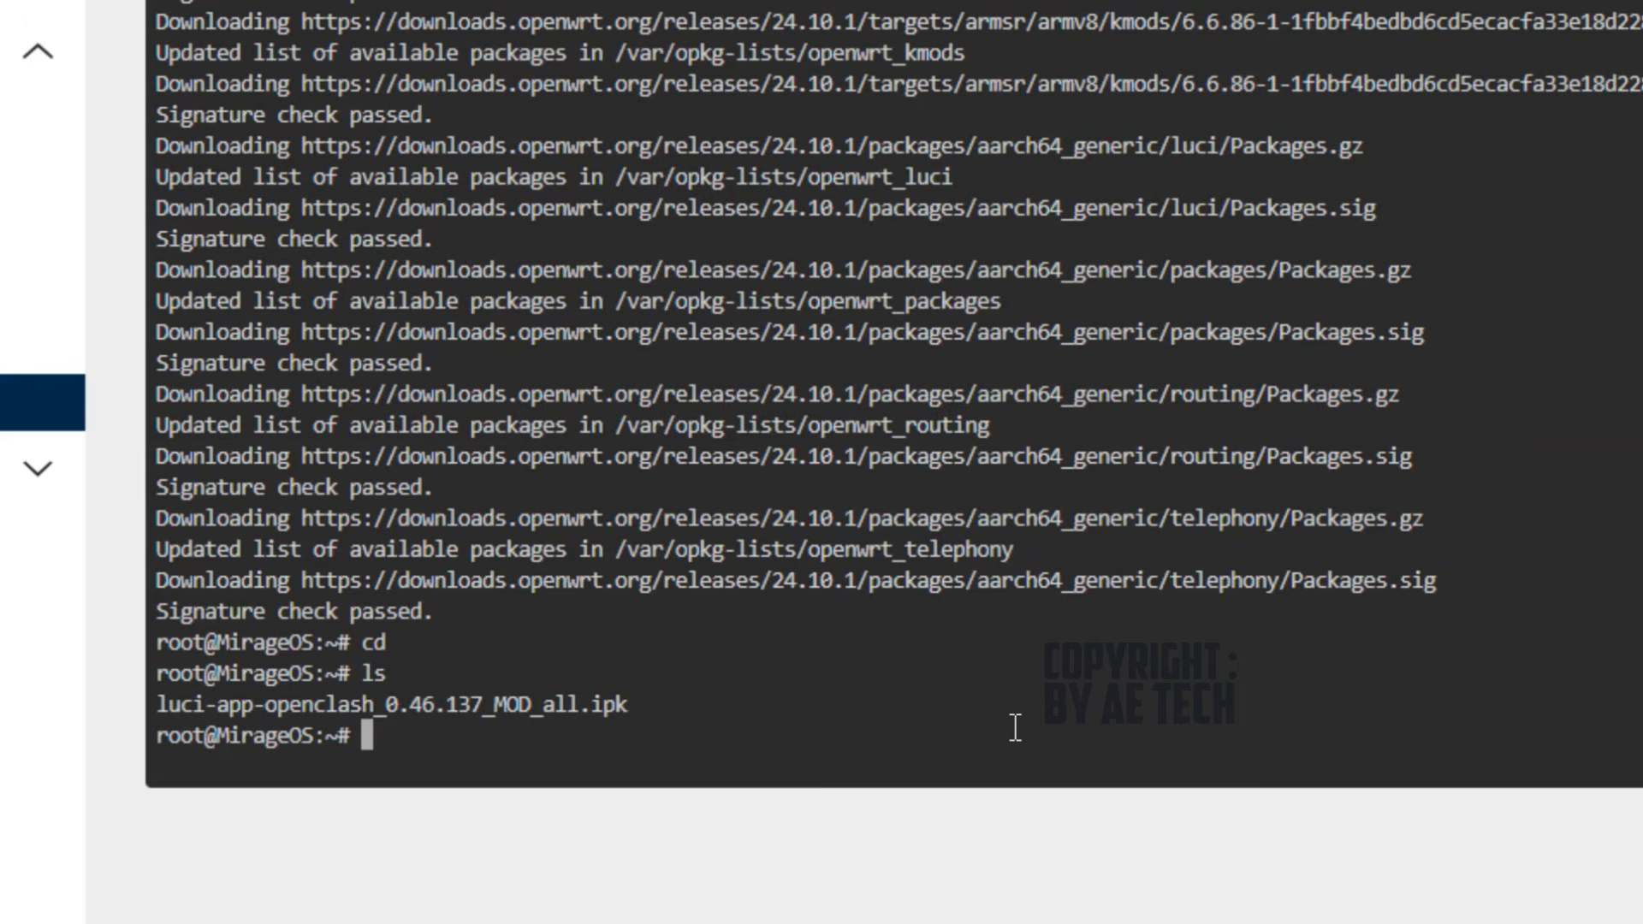
type("opkg install ")
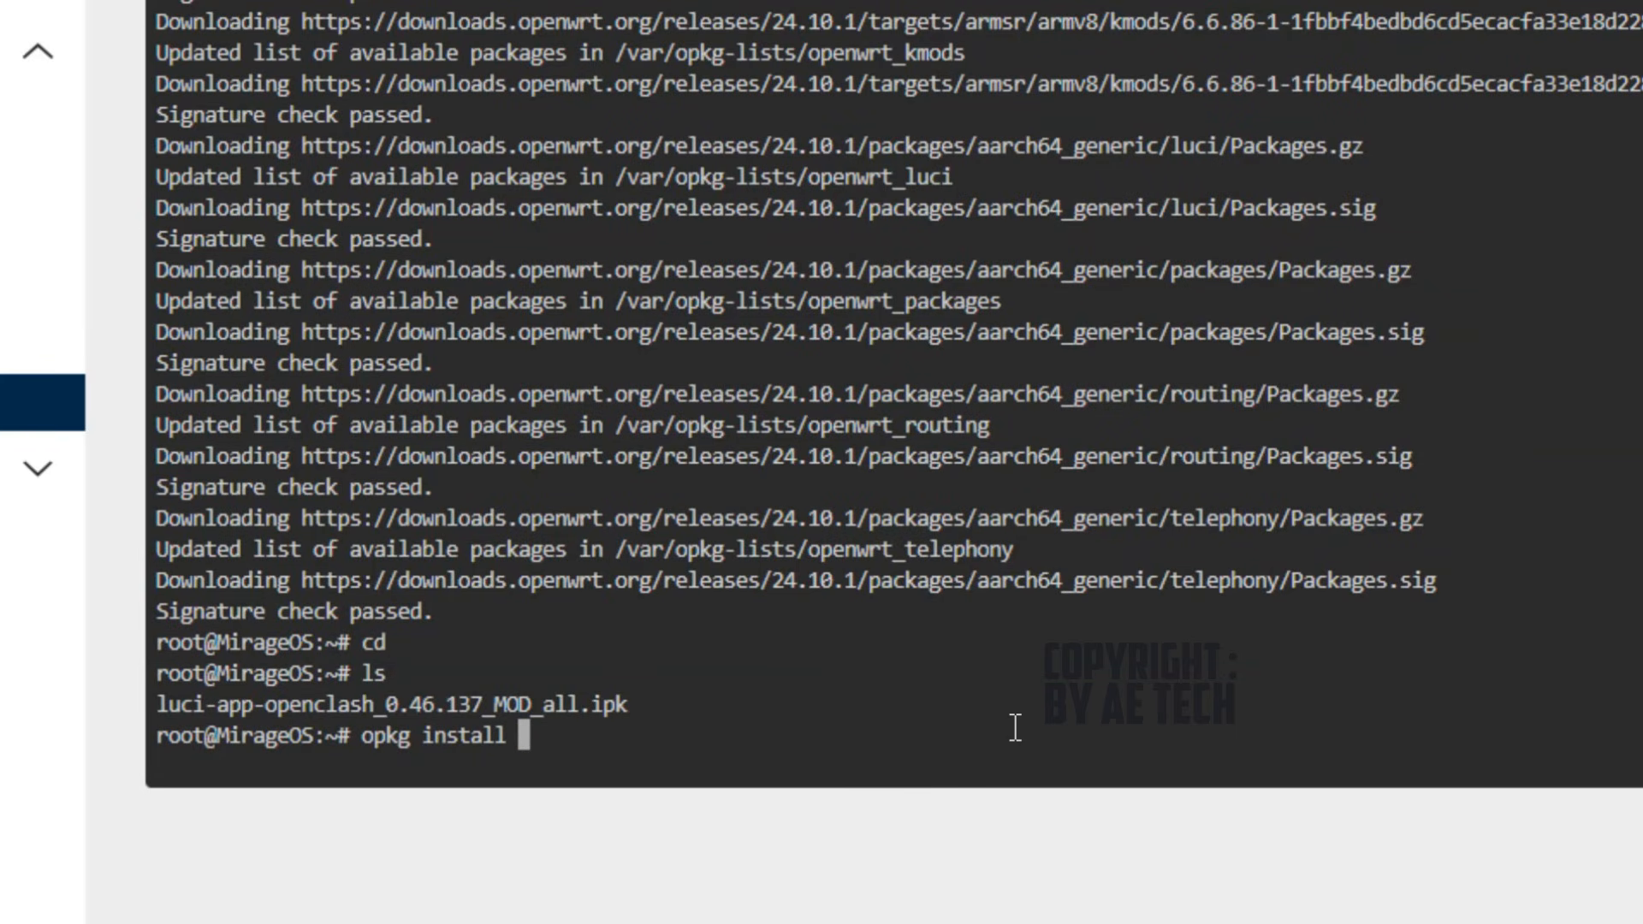
type("*.ipk")
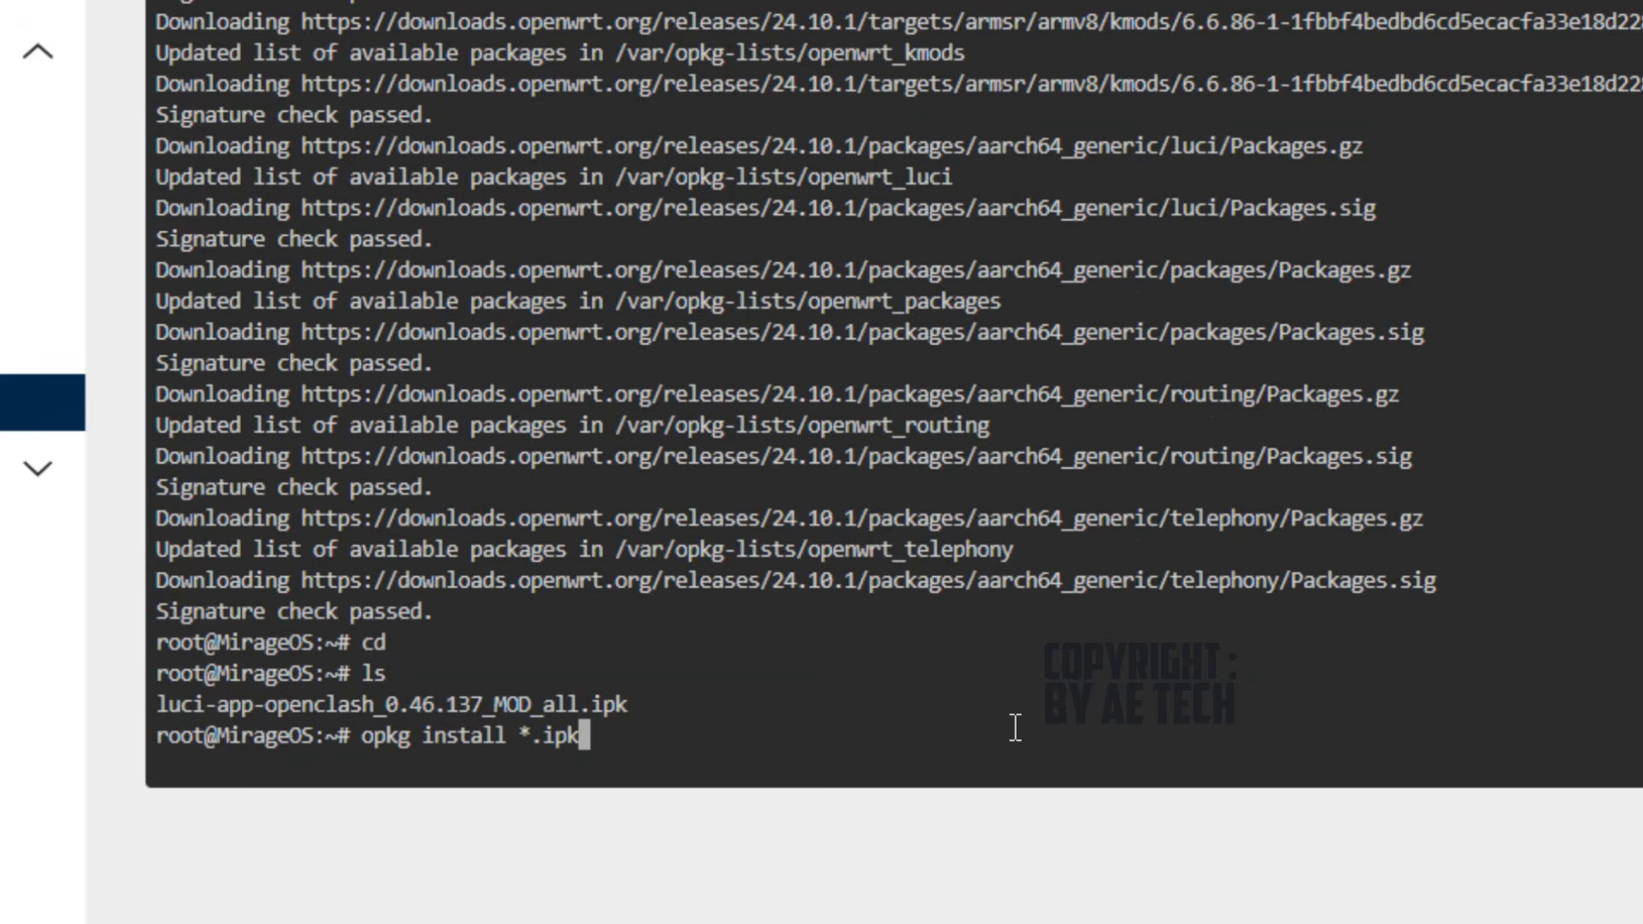
key("Return")
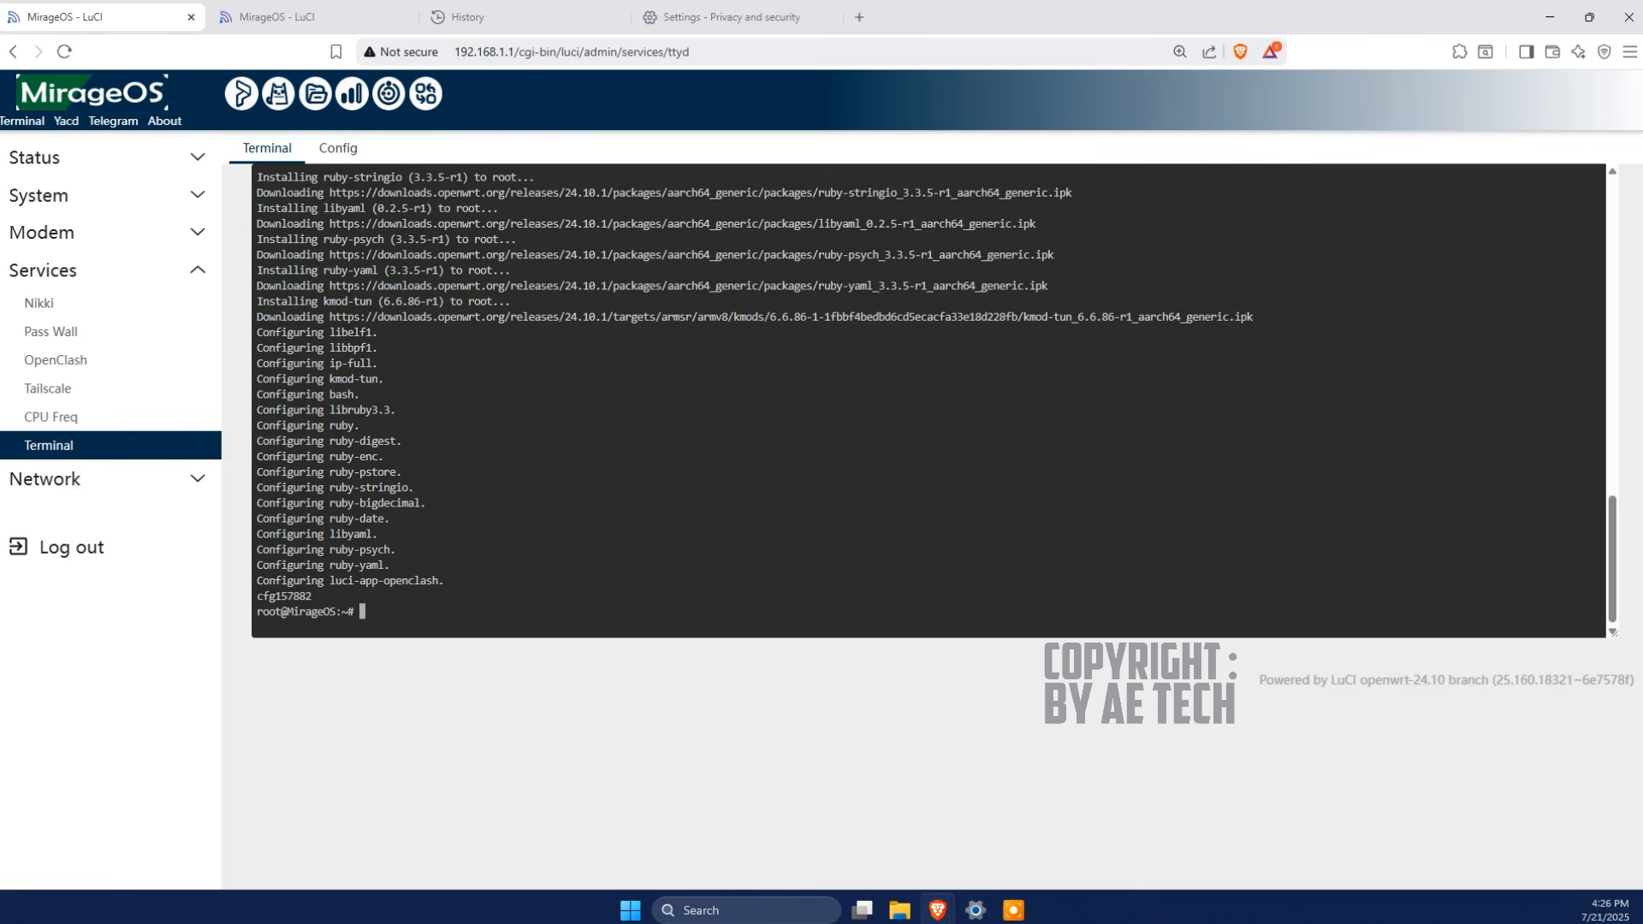
Close the browser's History tab and show its Privacy and security settings.
left_click(615, 17)
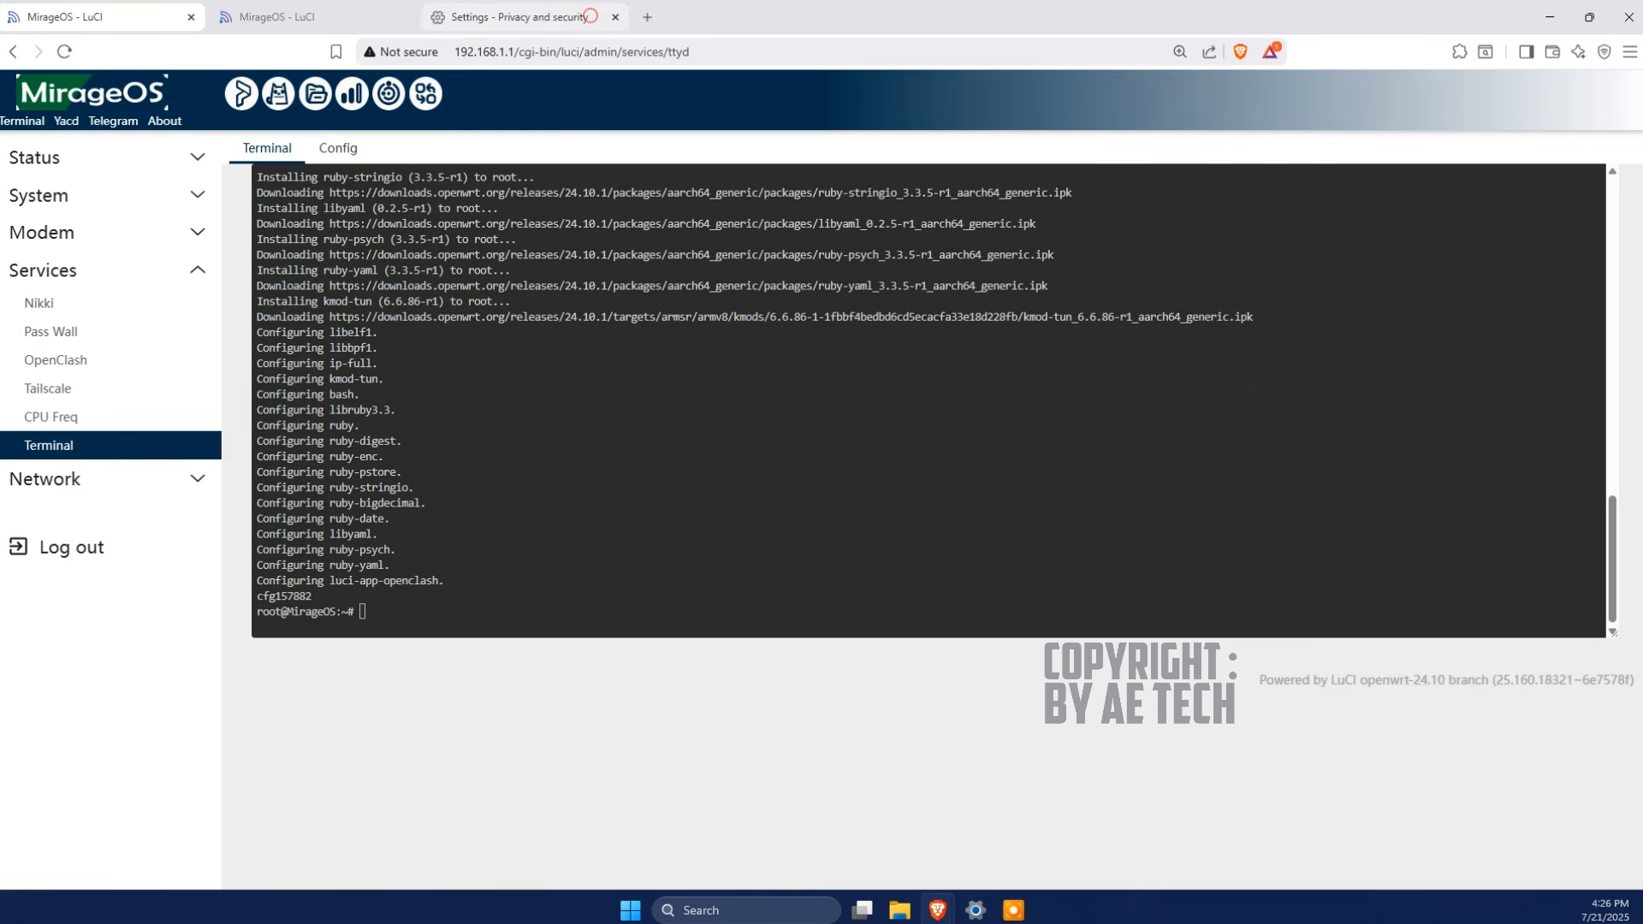
left_click(590, 16)
left_click(991, 675)
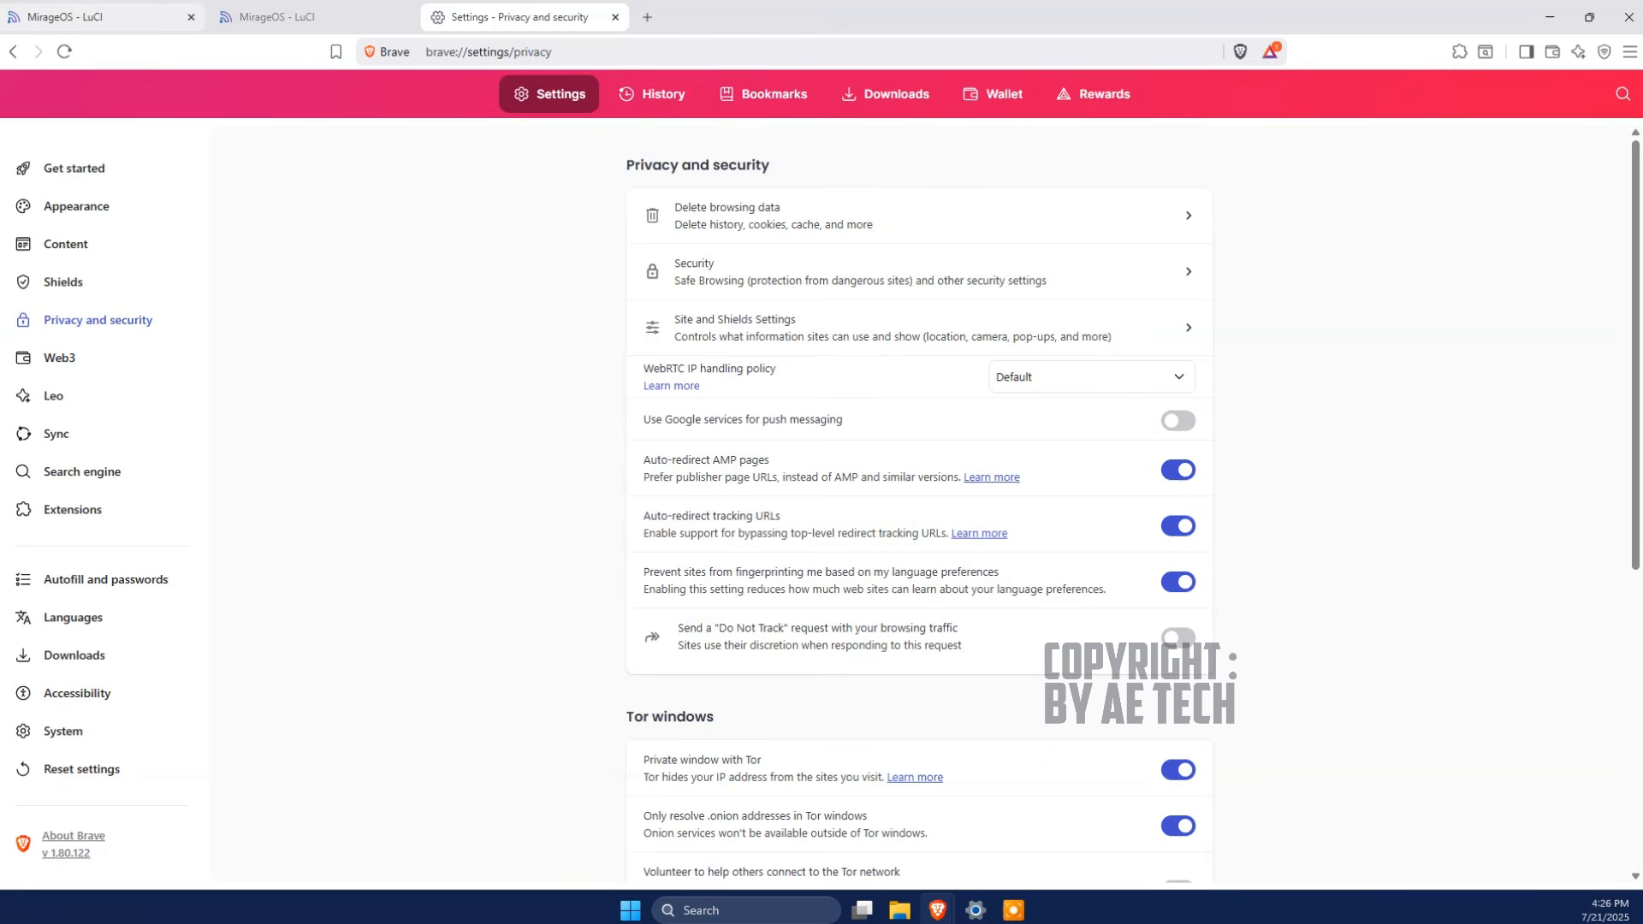
Leave the terminal session for the OpenClash service page and look over its overview.
left_click(149, 18)
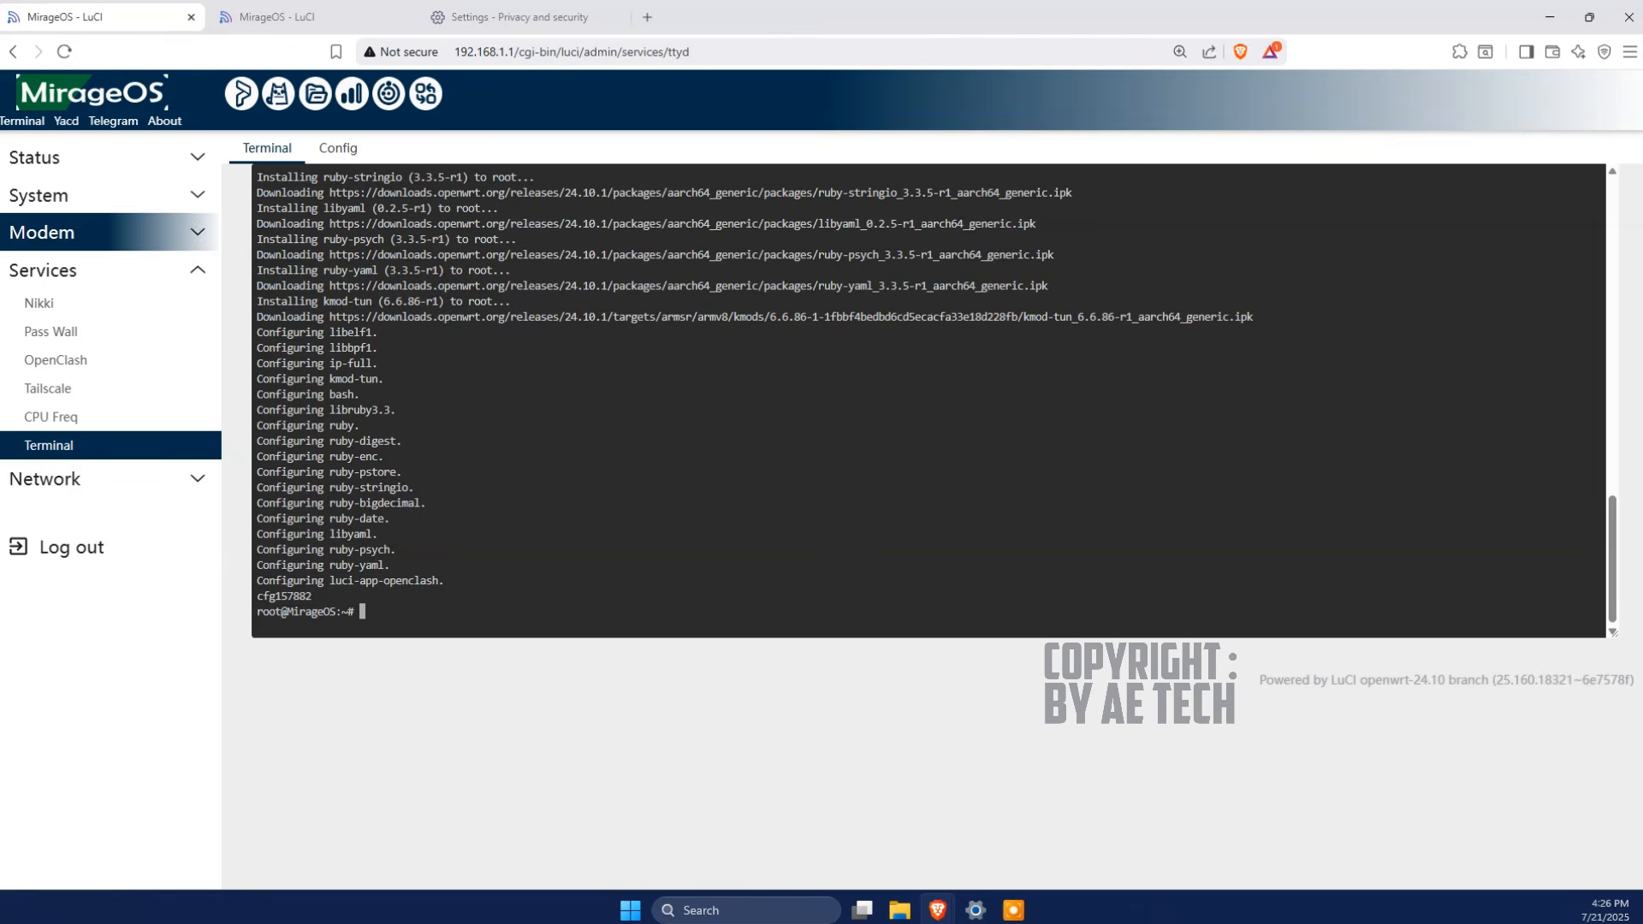
left_click(170, 355)
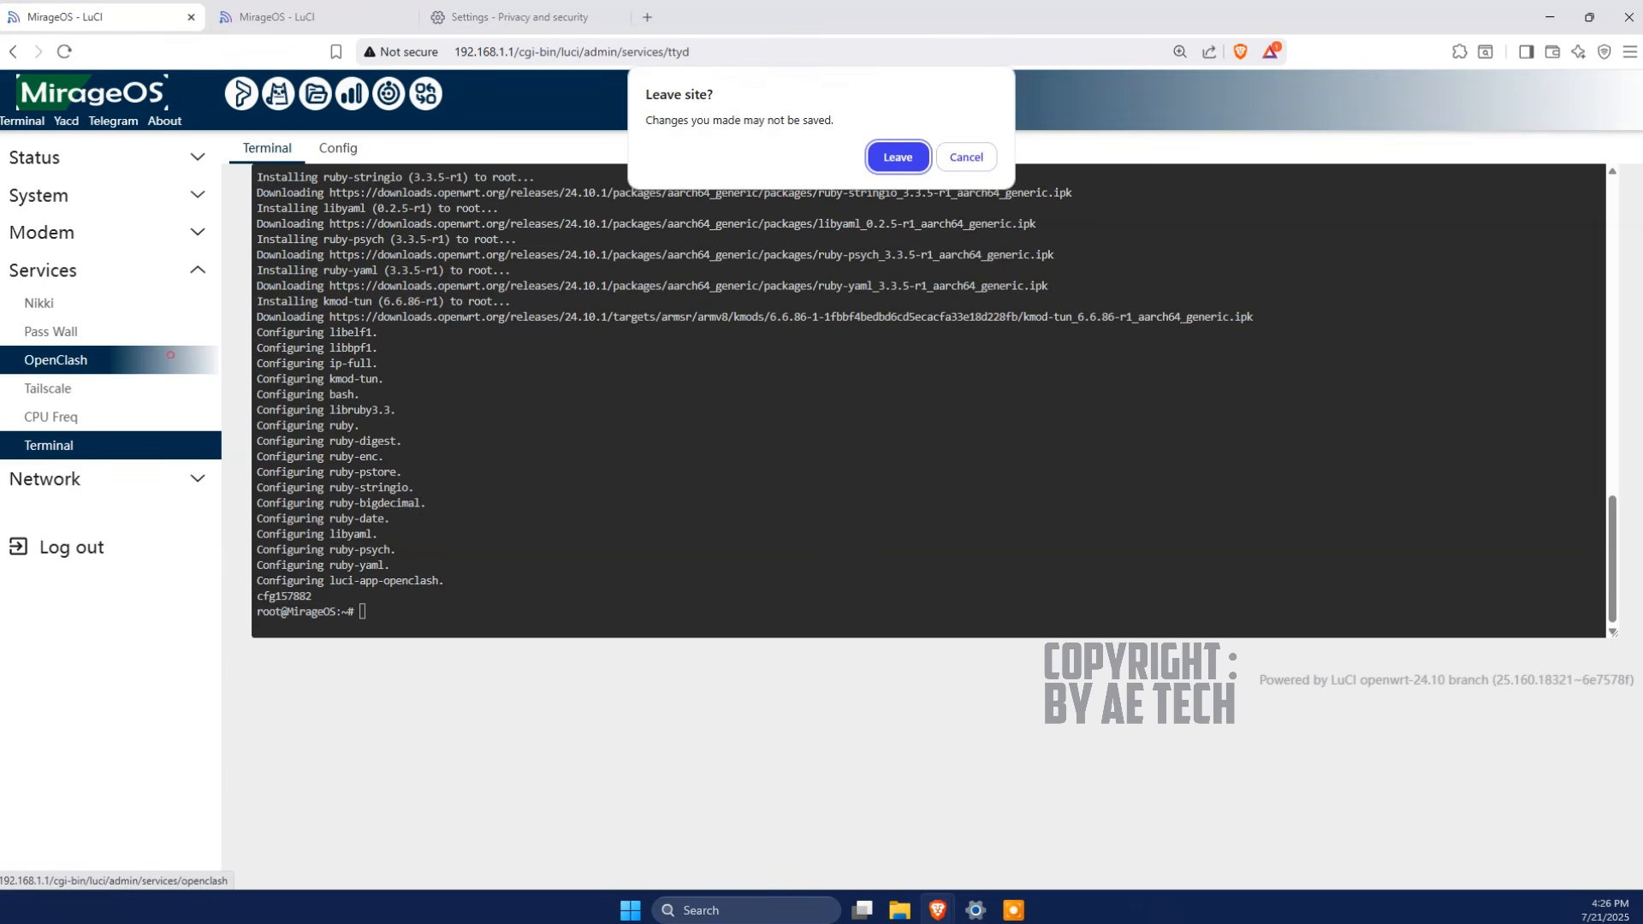
left_click(895, 159)
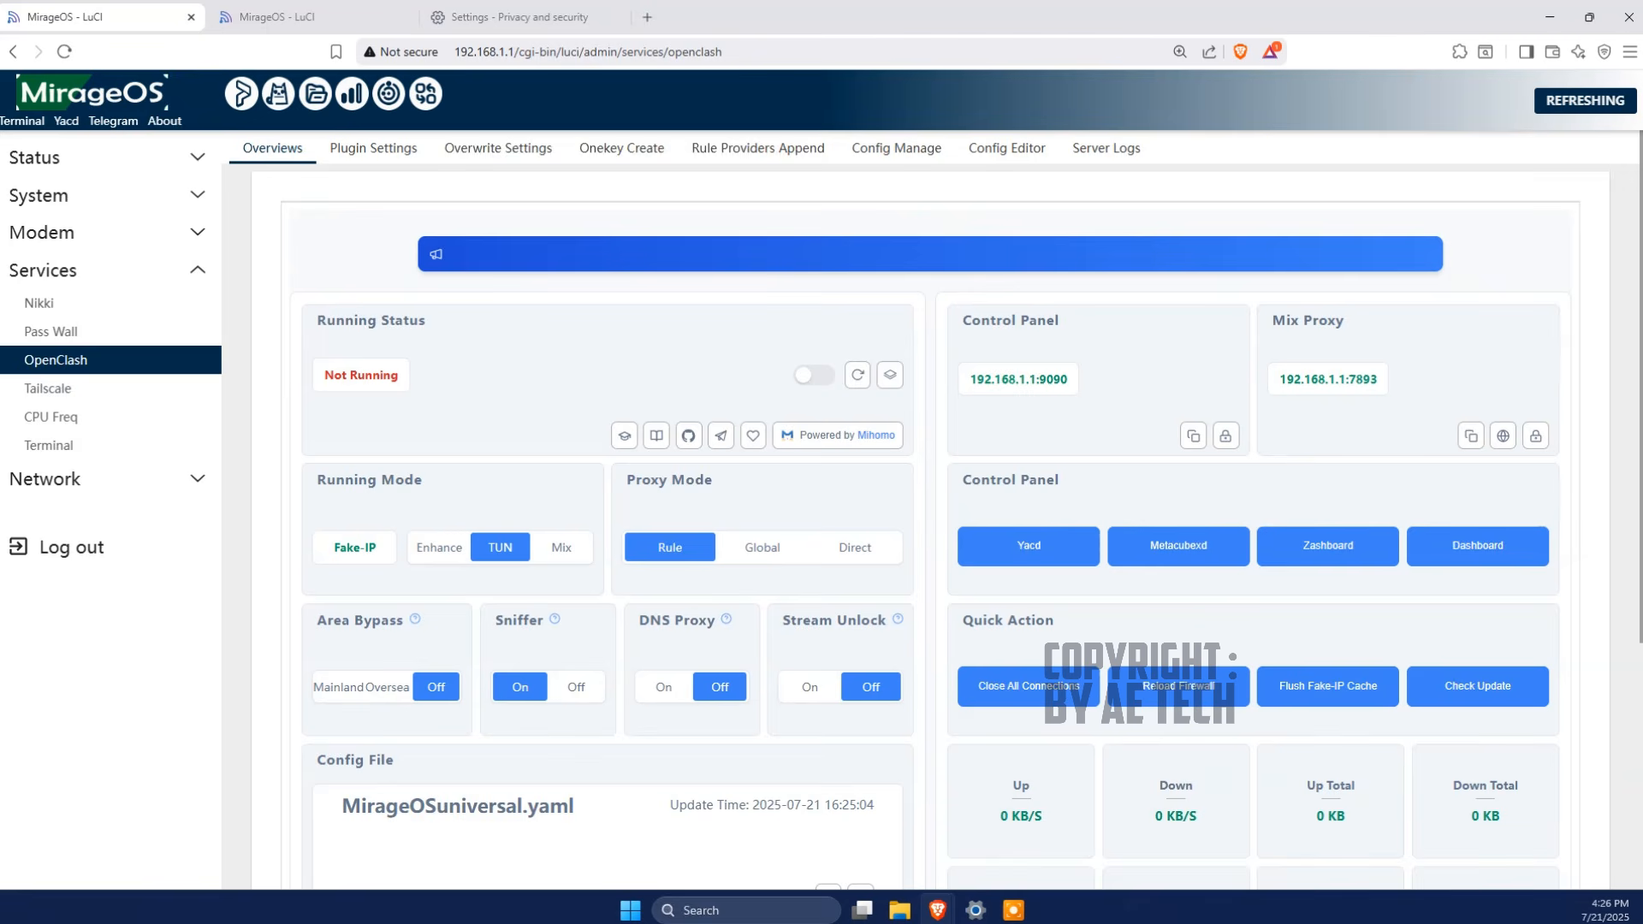
scroll(945, 509, "down", 4)
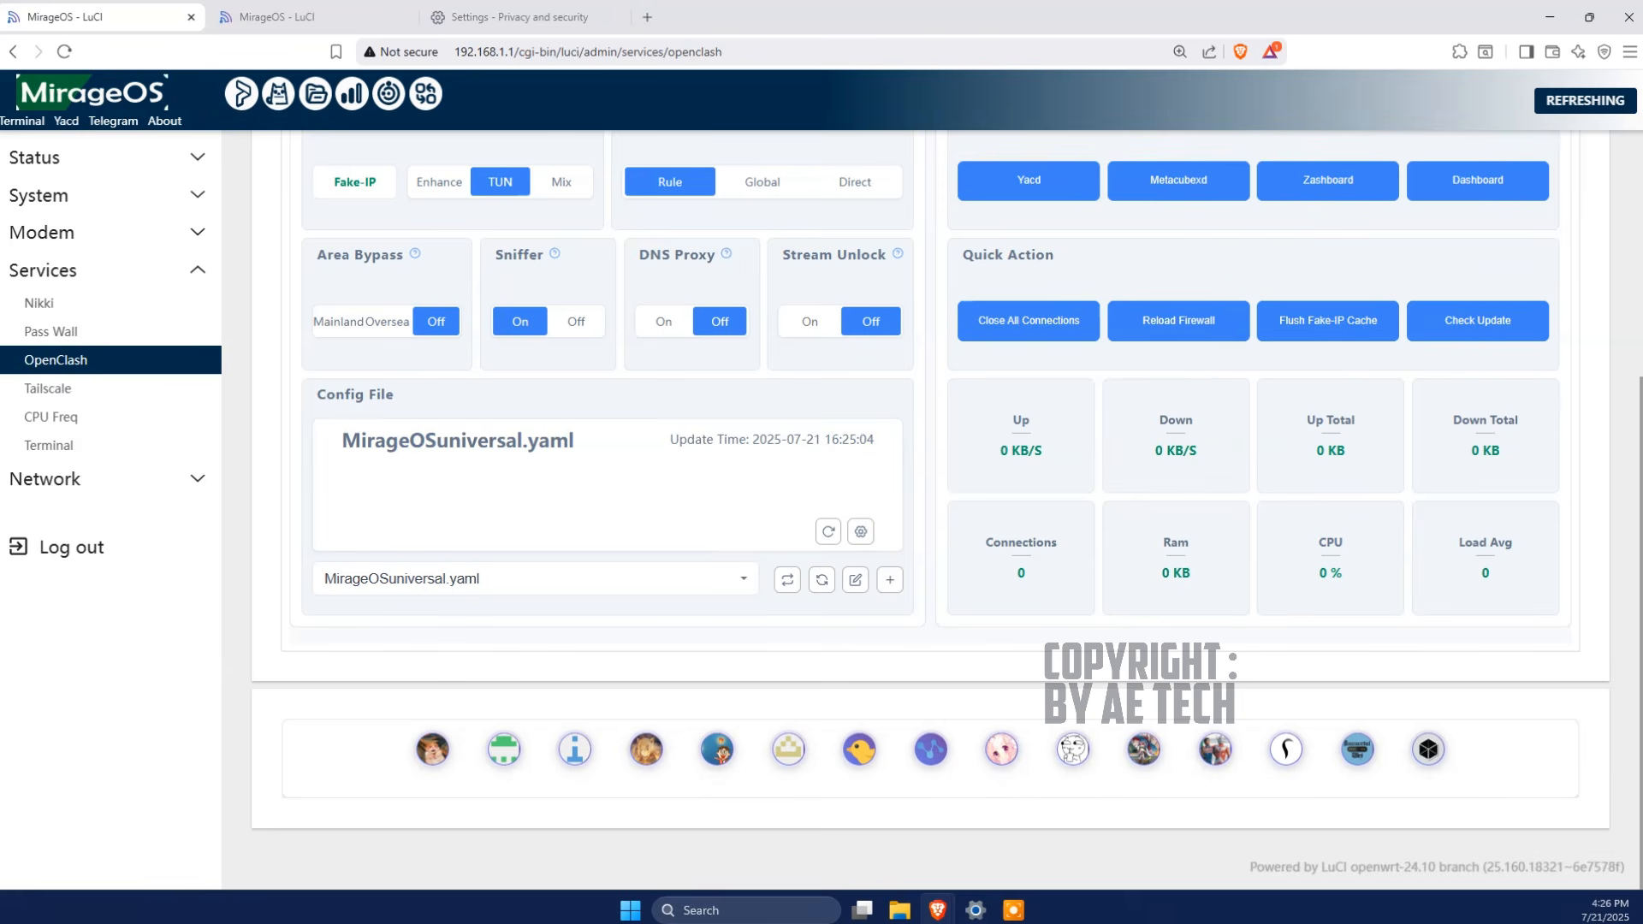
scroll(946, 509, "up", 4)
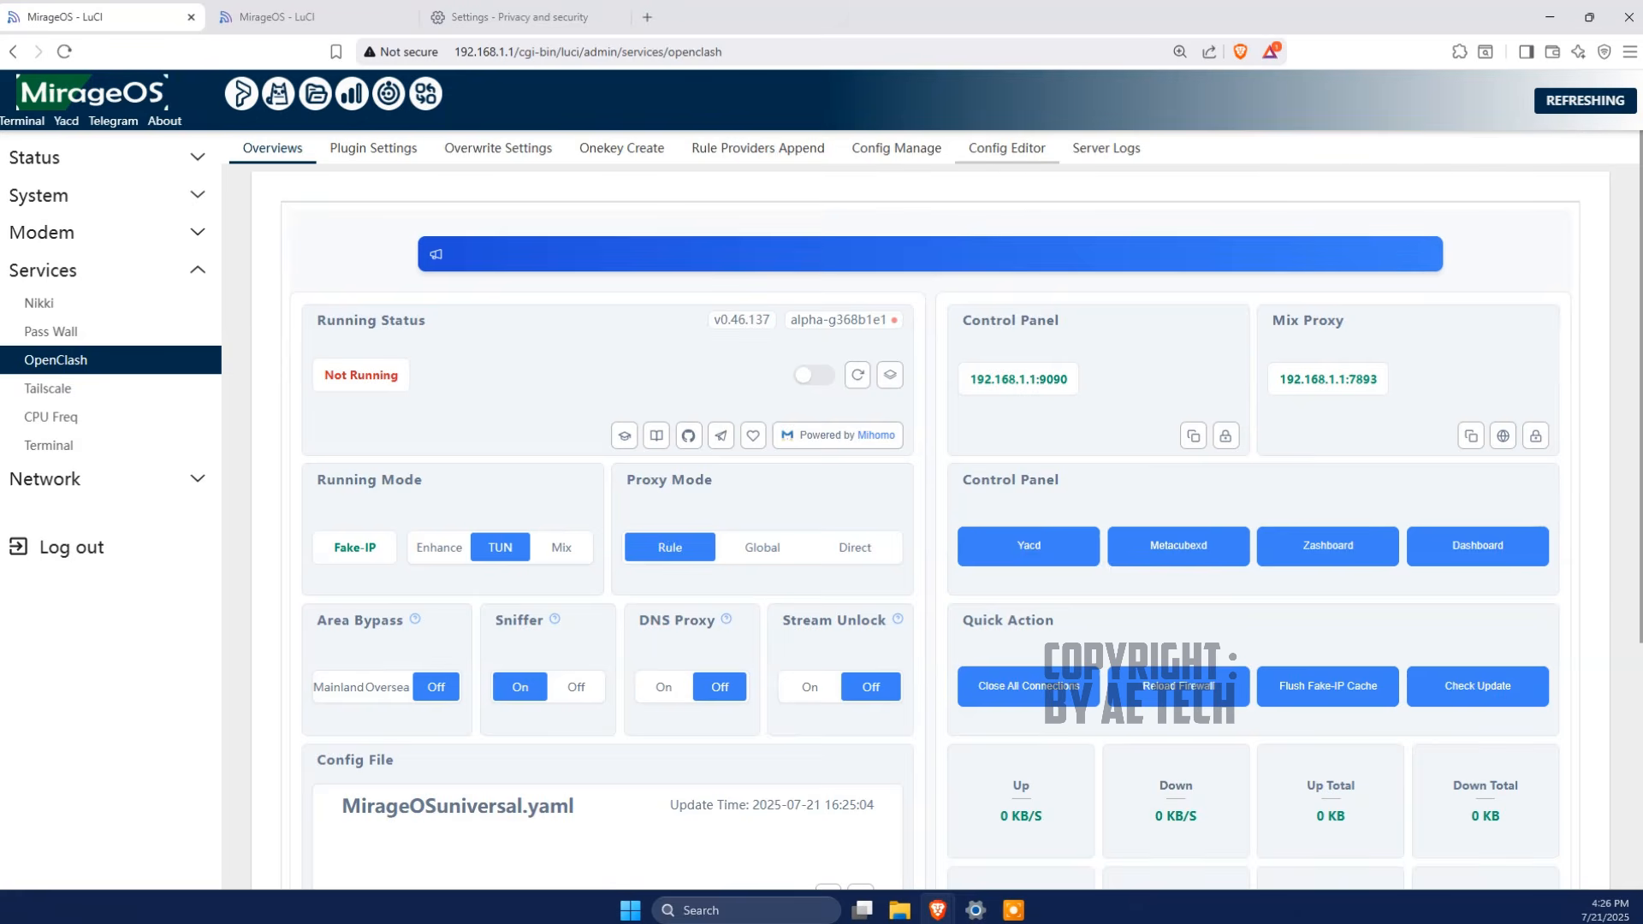
Open OpenClash's Config Editor and examine its layout and folder list.
left_click(1007, 148)
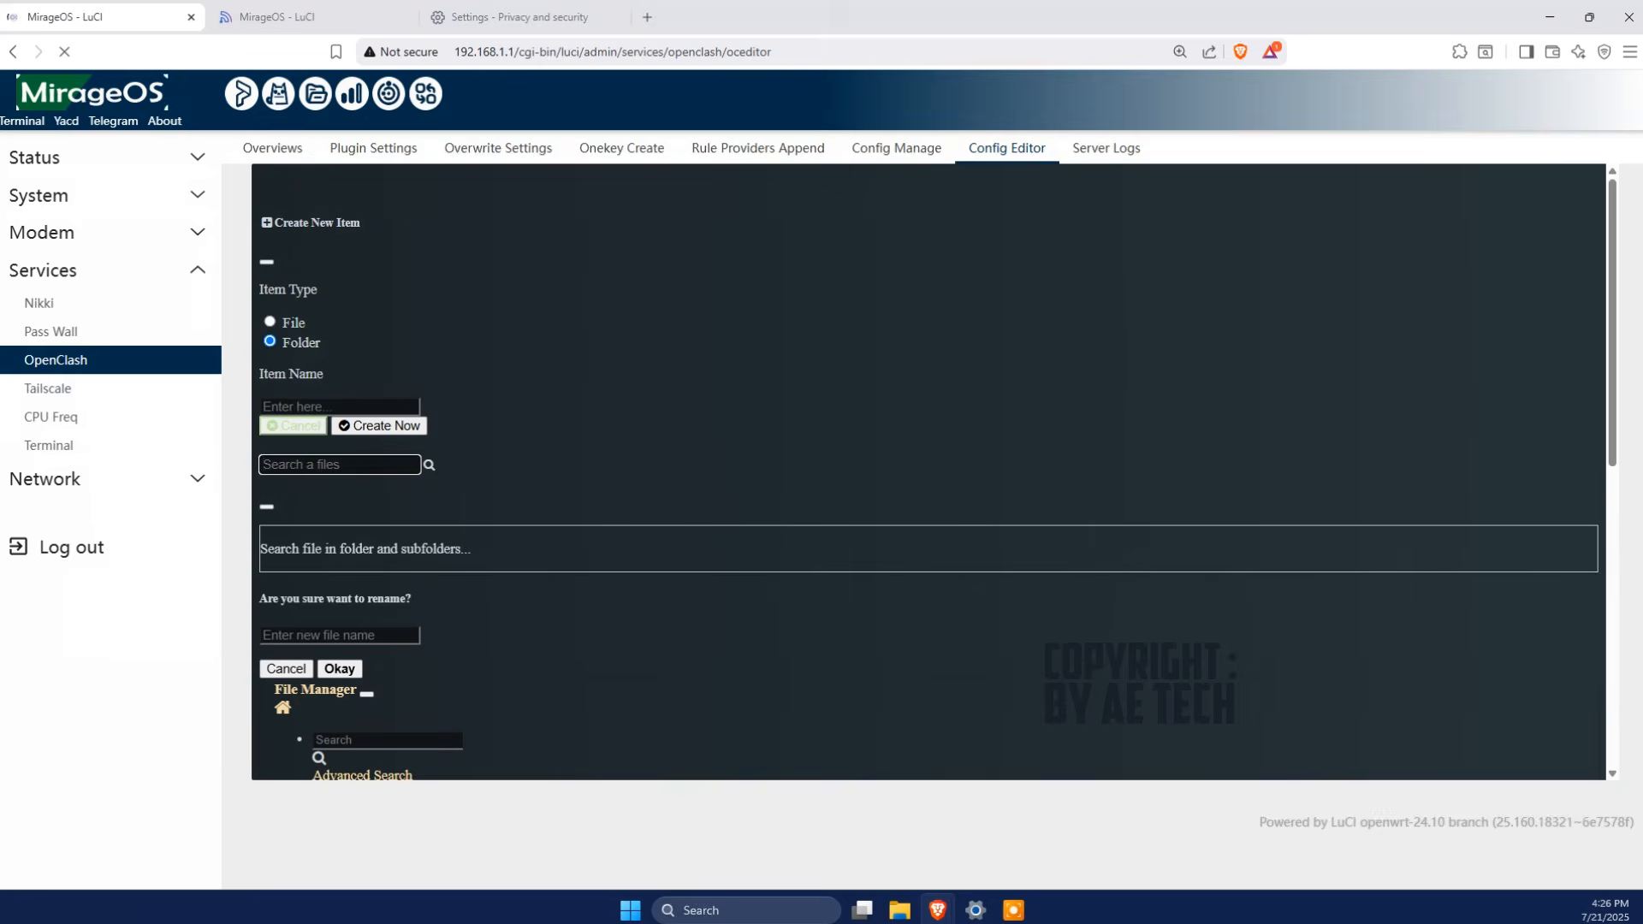
scroll(928, 559, "down", 10)
scroll(928, 473, "up", 10)
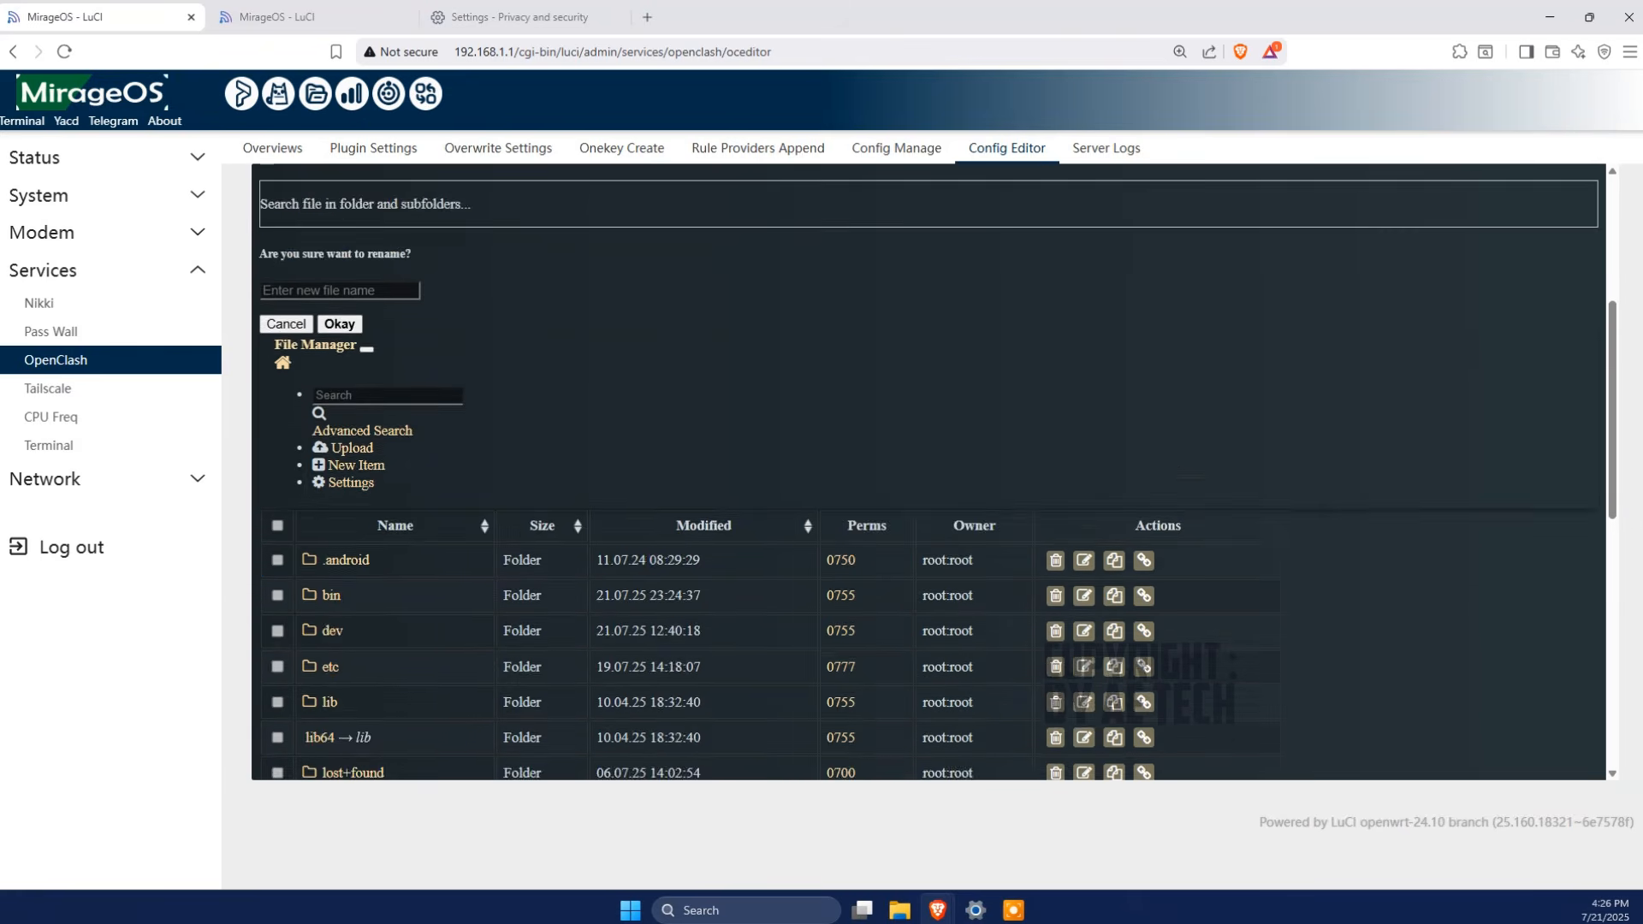
scroll(928, 473, "down", 12)
scroll(928, 474, "up", 12)
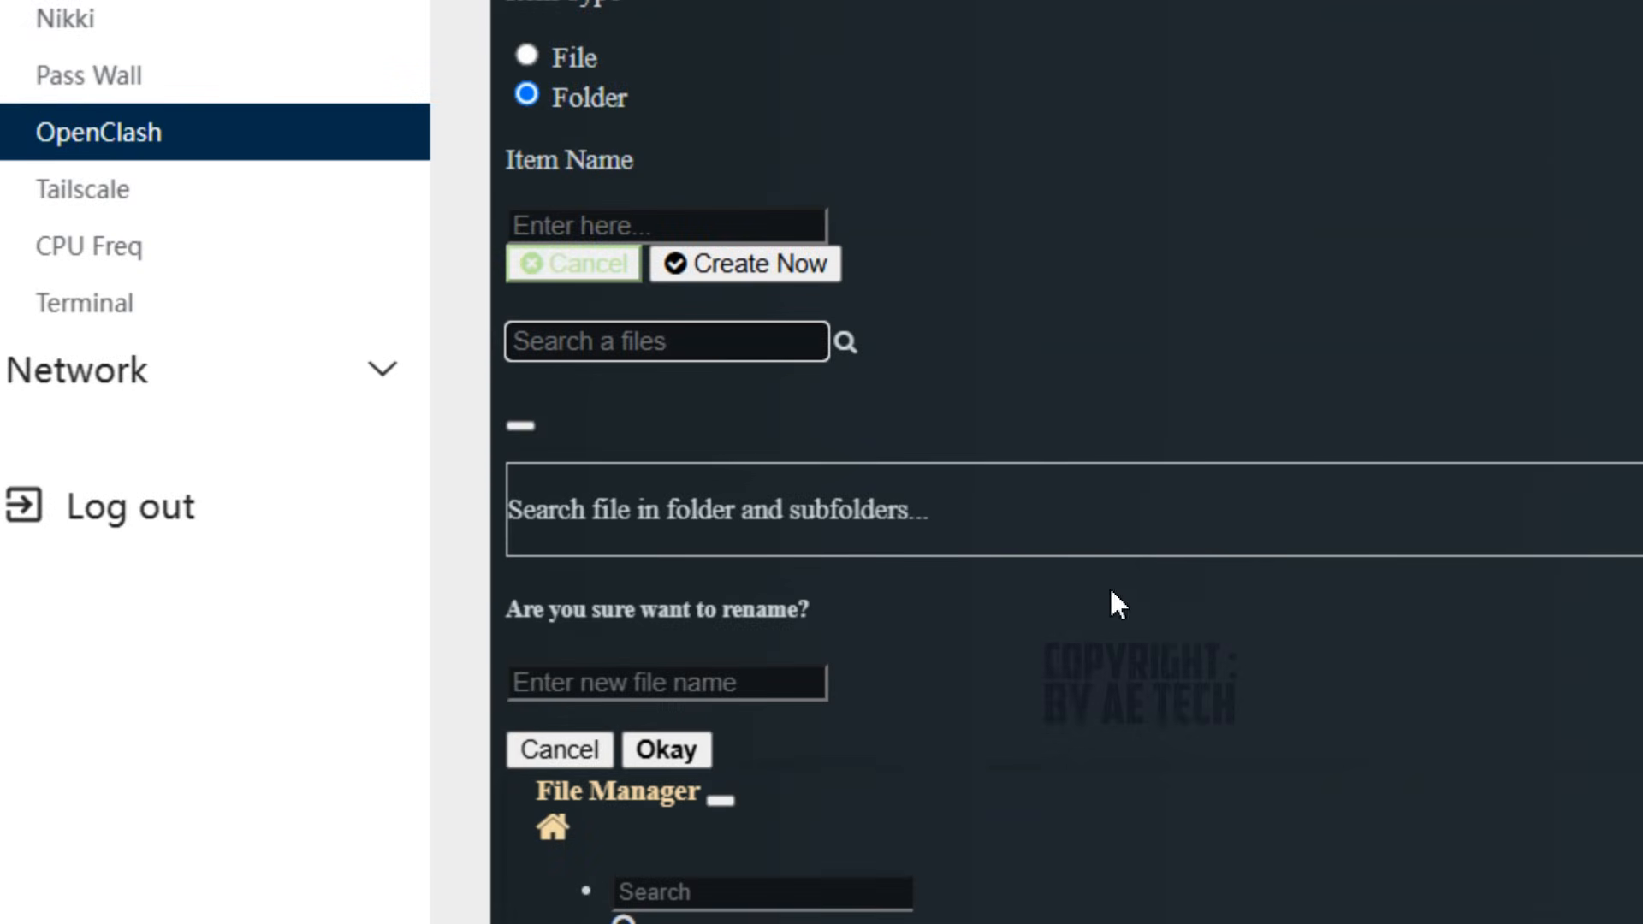
scroll(1298, 664, "down", 6)
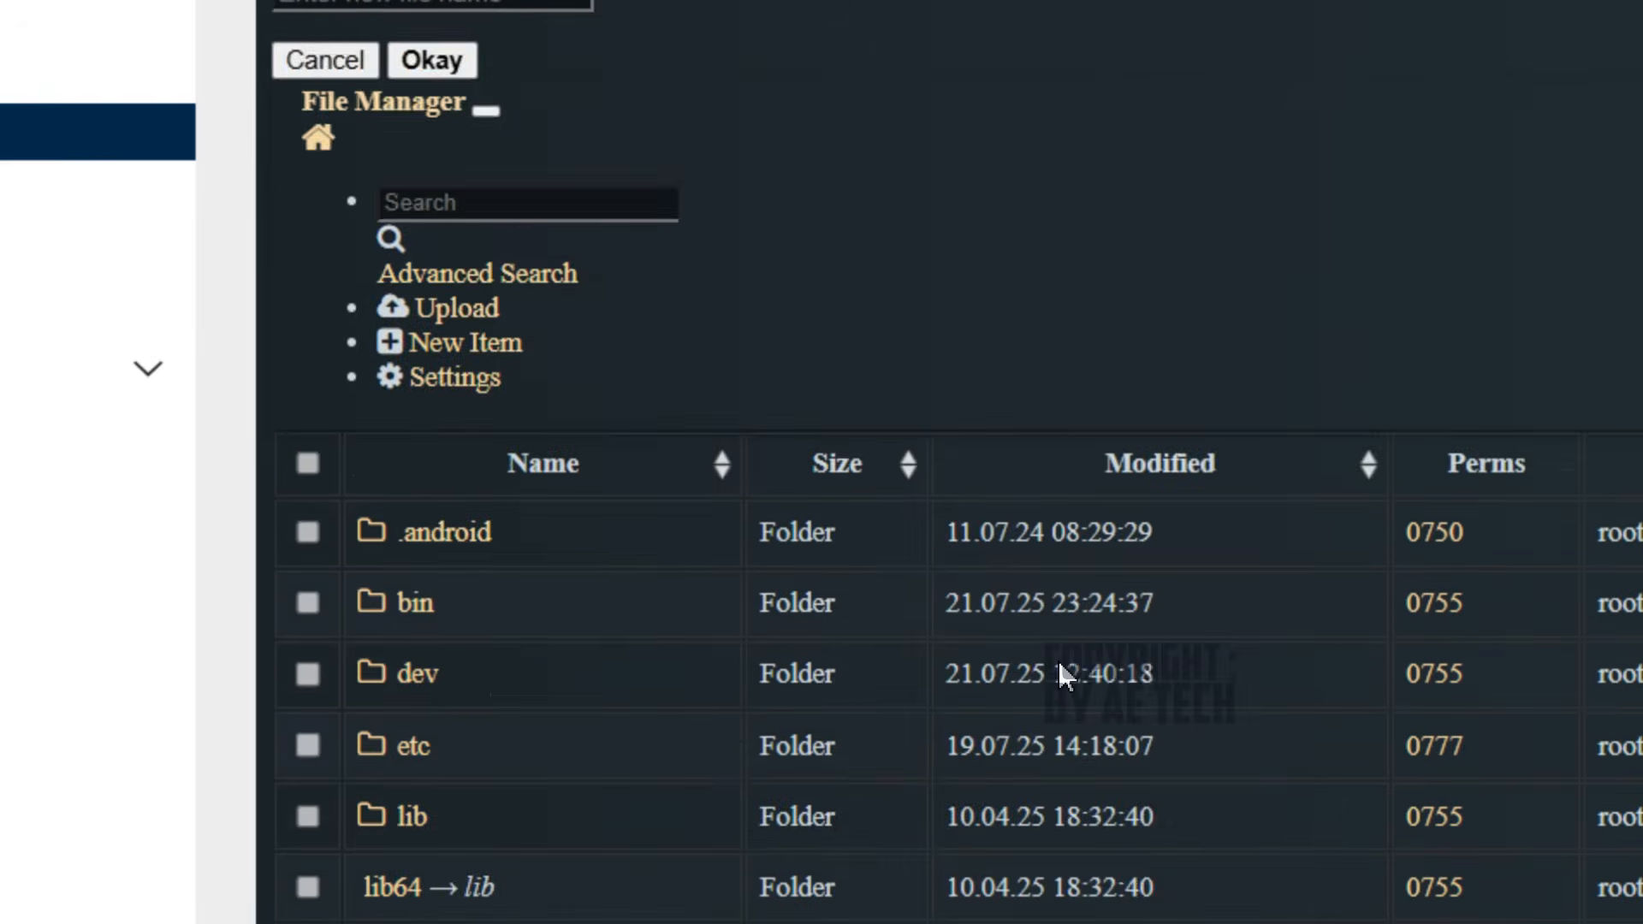
scroll(1059, 664, "down", 7)
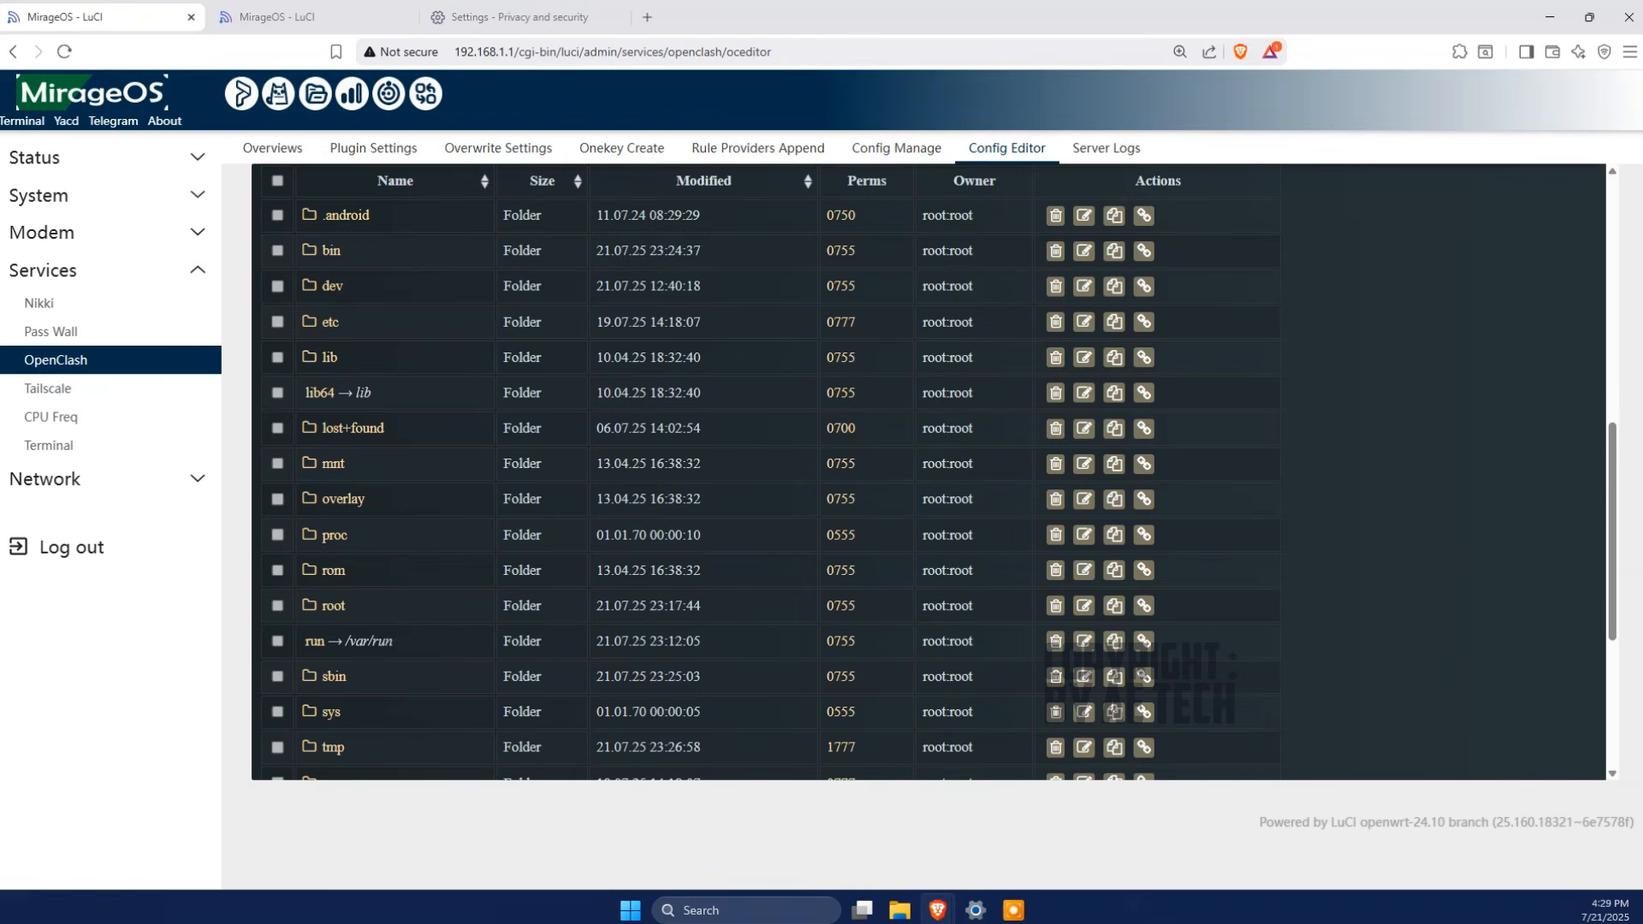
Open the router's File Manager in a new browser tab and compare its layout with OpenClash's Config Editor.
right_click(315, 94)
left_click(376, 116)
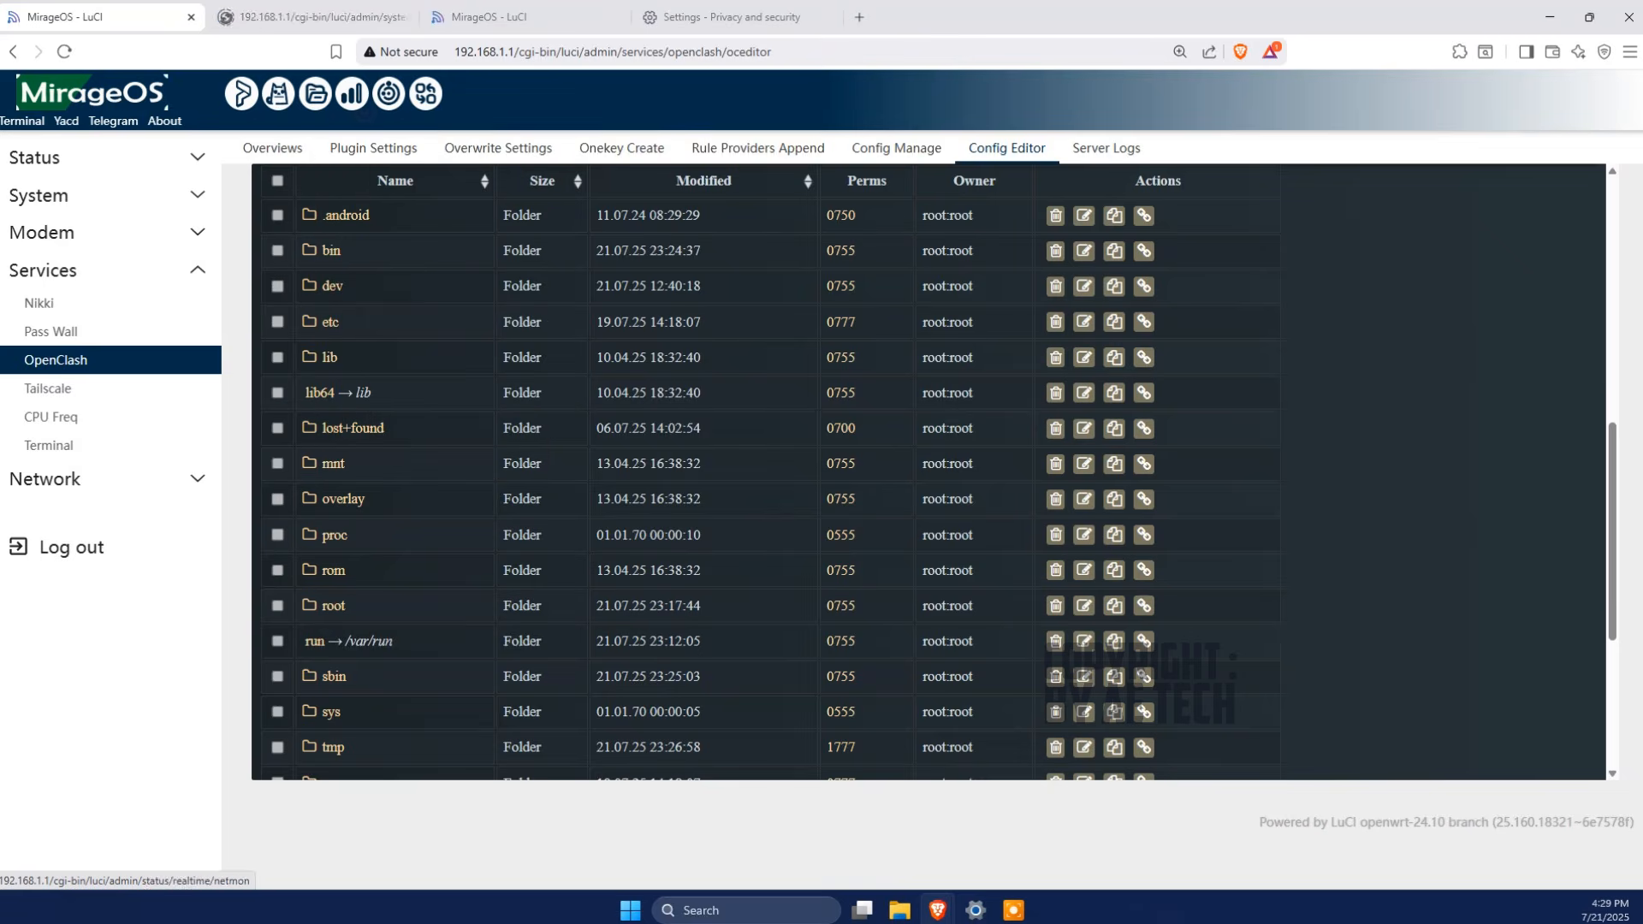
left_click(311, 17)
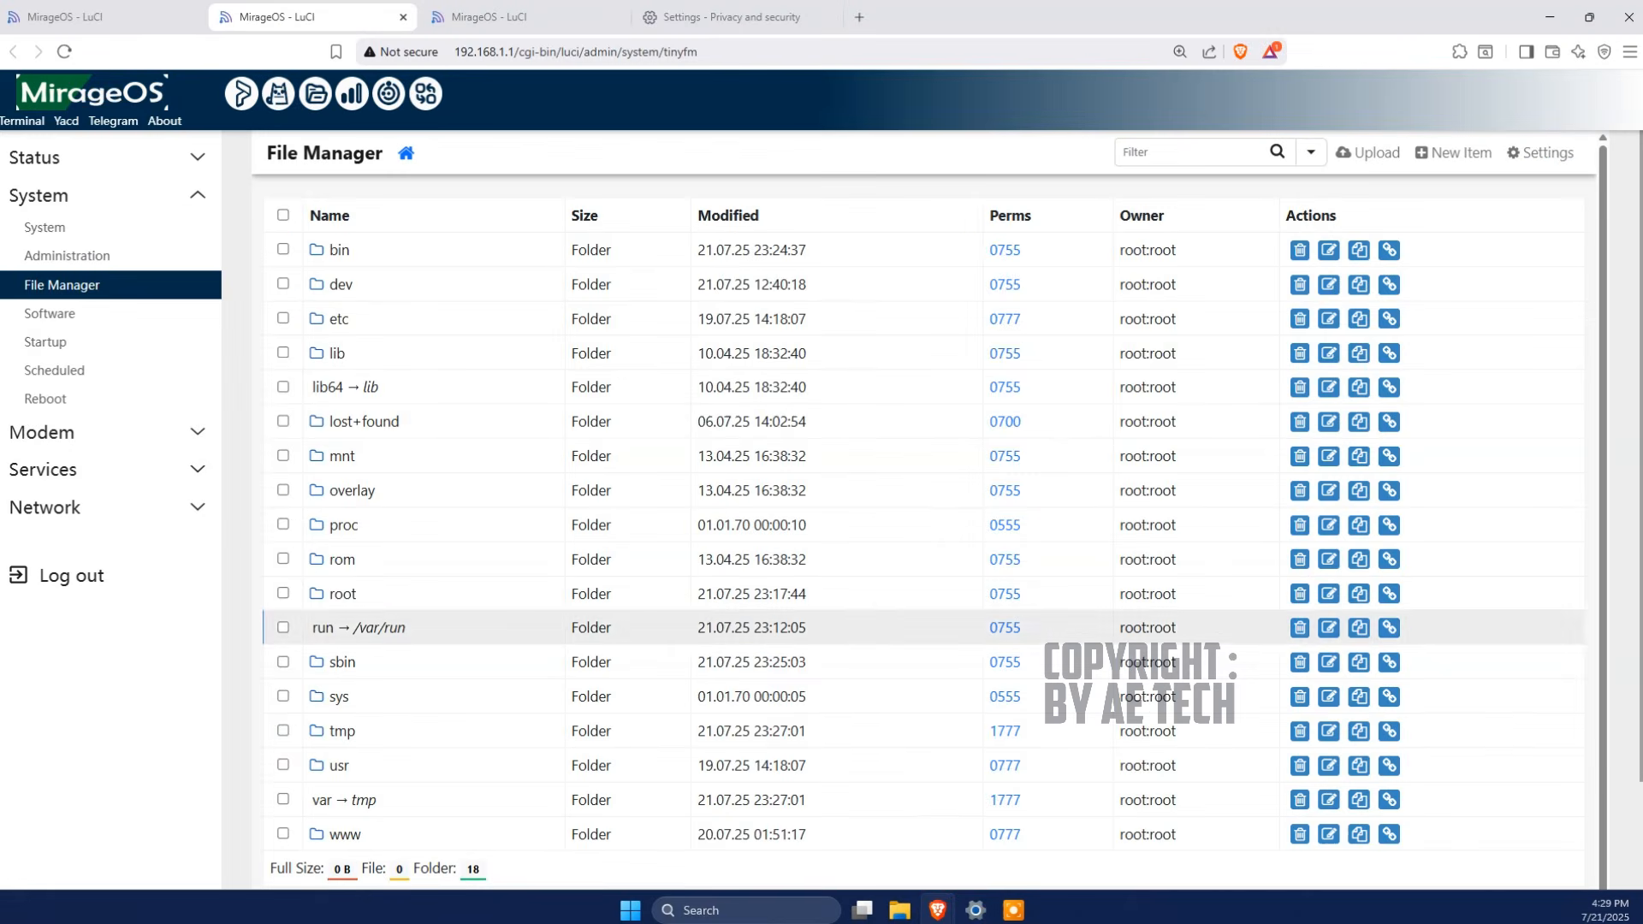
left_click(94, 17)
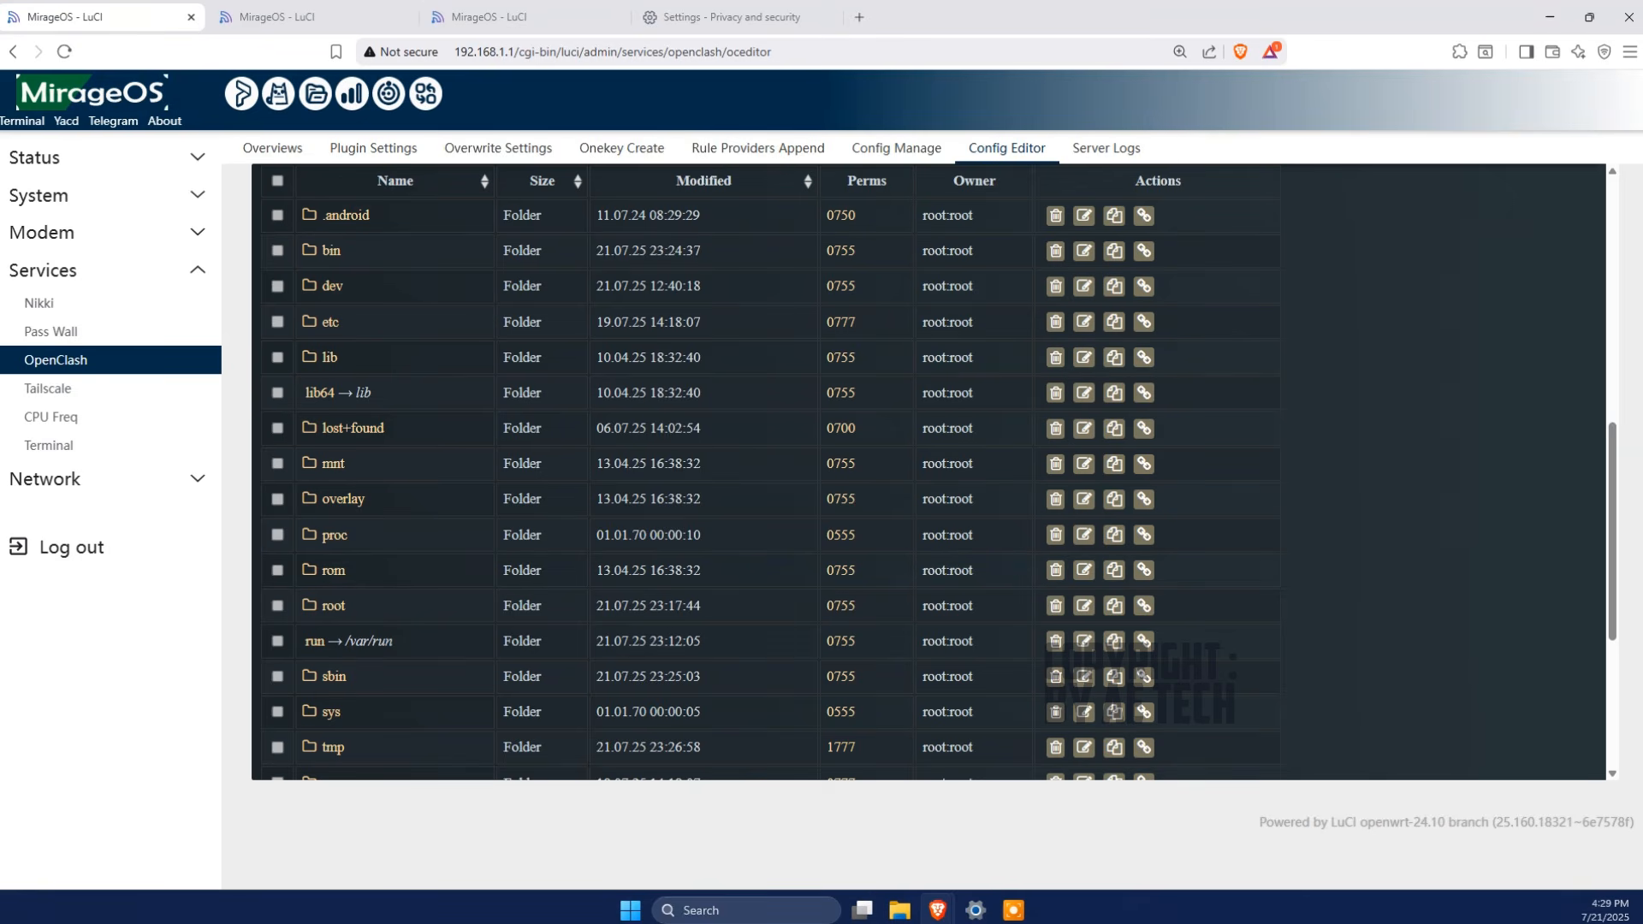
left_click(274, 17)
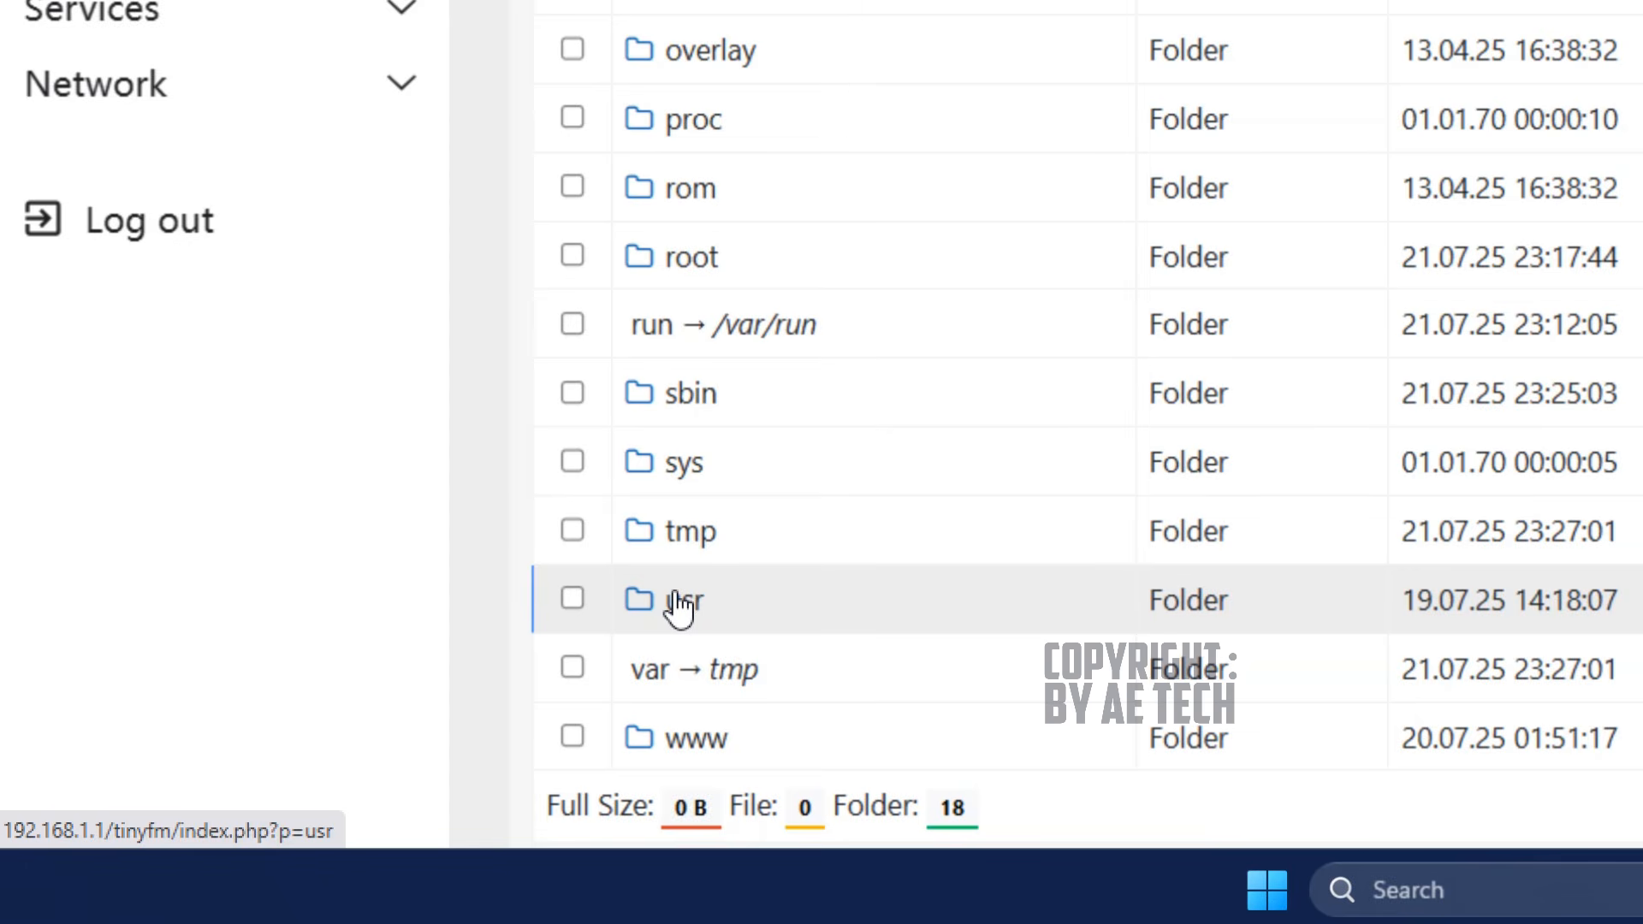
Browse from usr/lib down to luci/view/openclash in the File Manager and locate oceditor.htm.
left_click(681, 603)
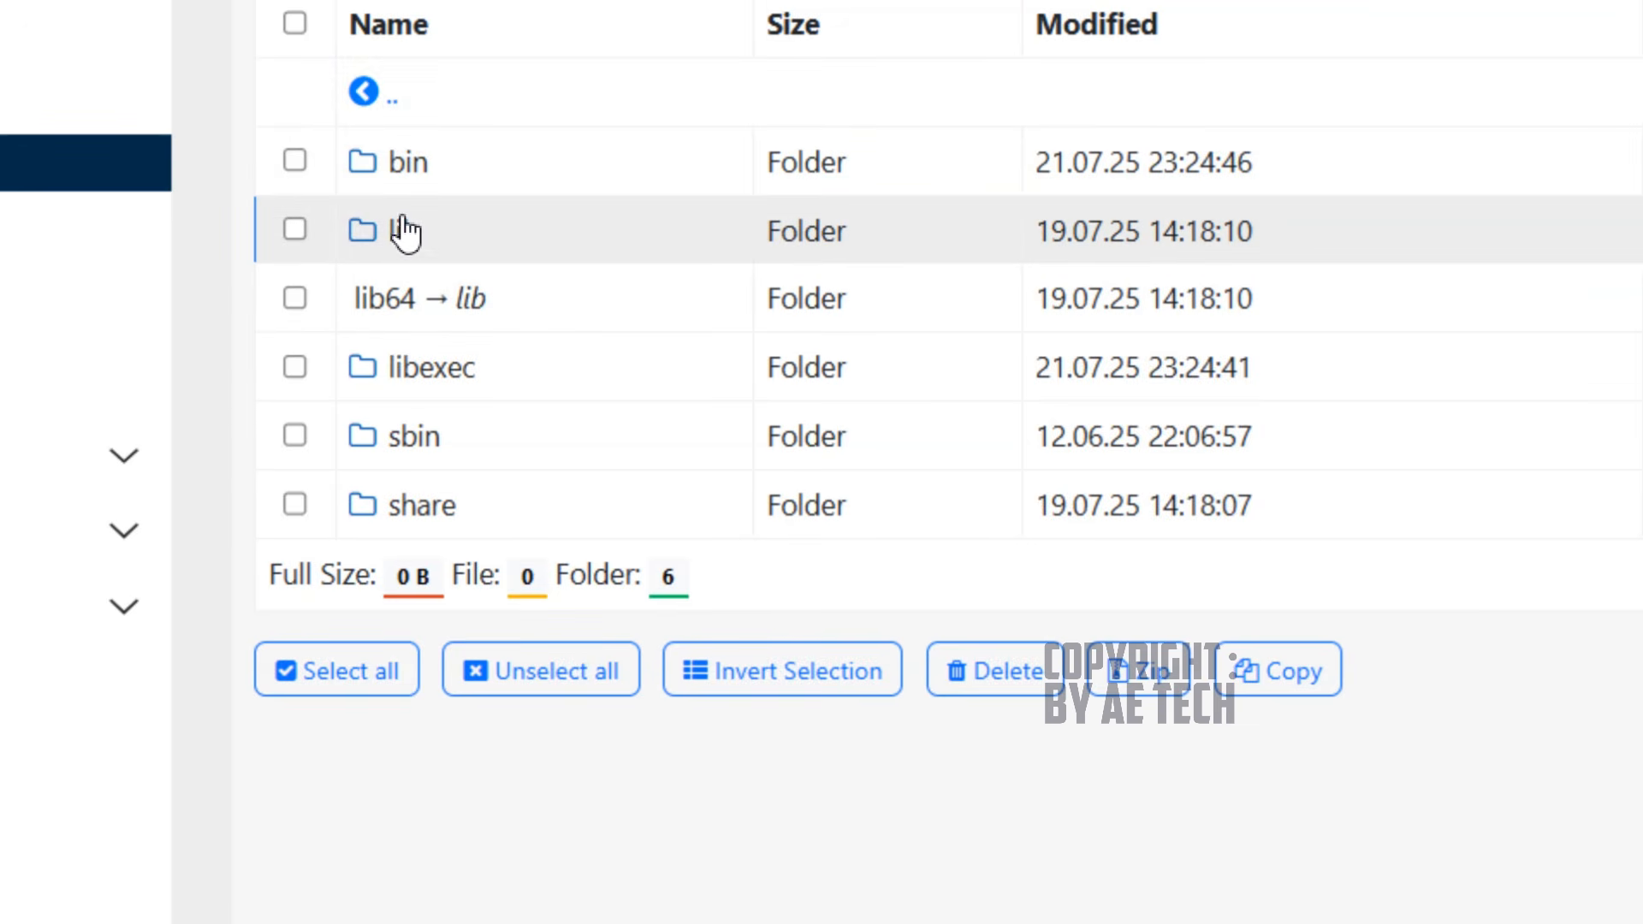
left_click(419, 231)
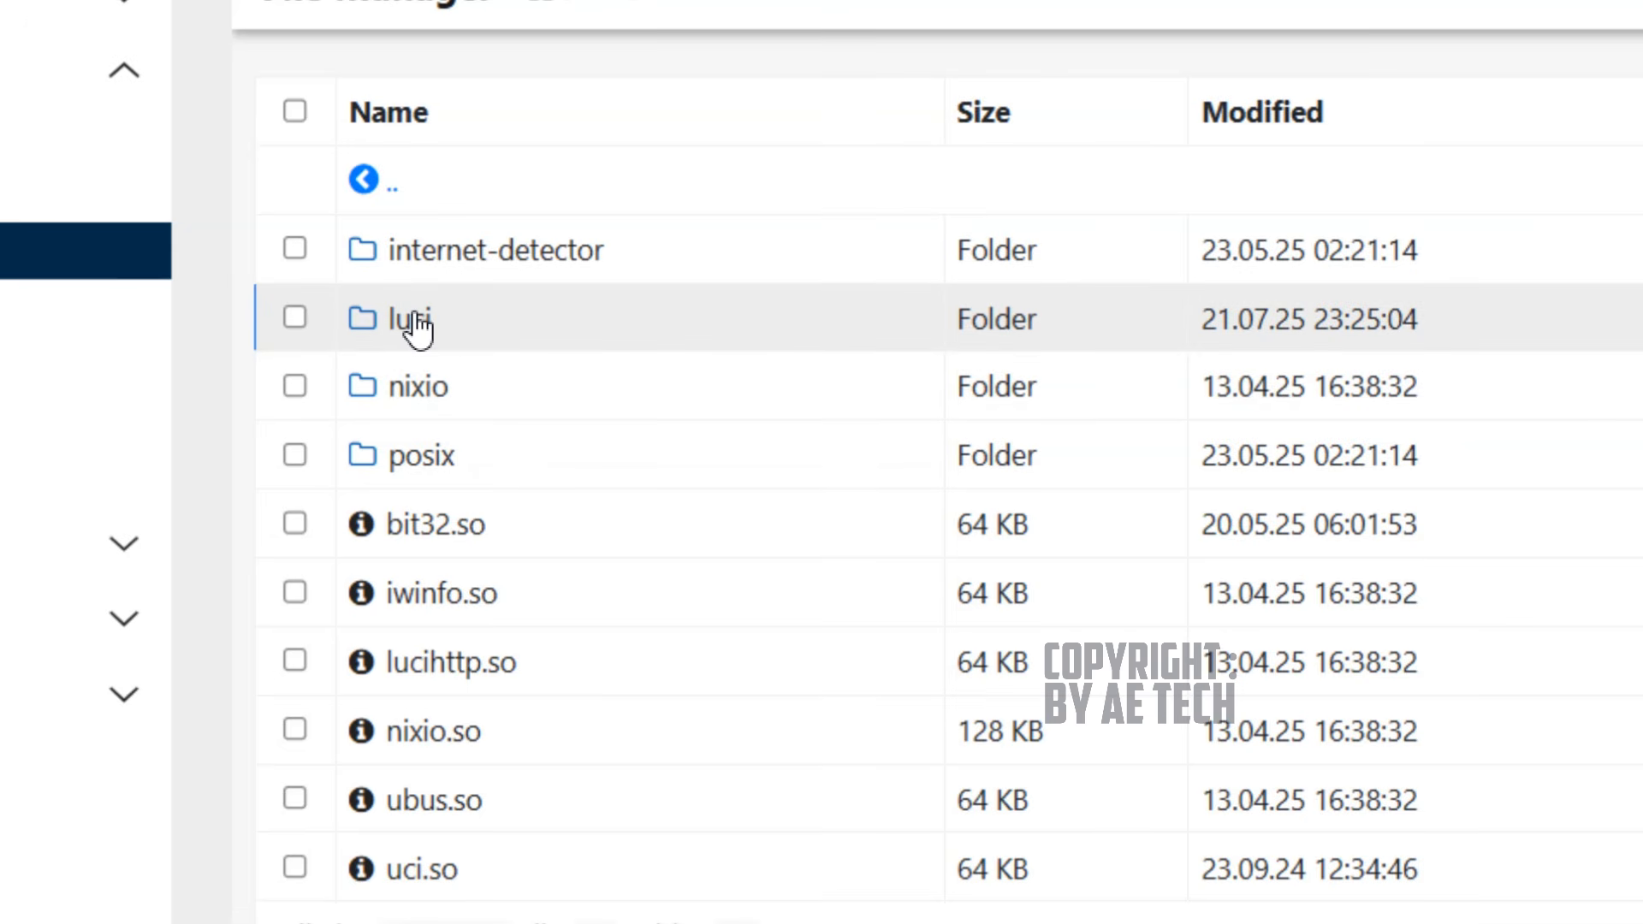
left_click(415, 323)
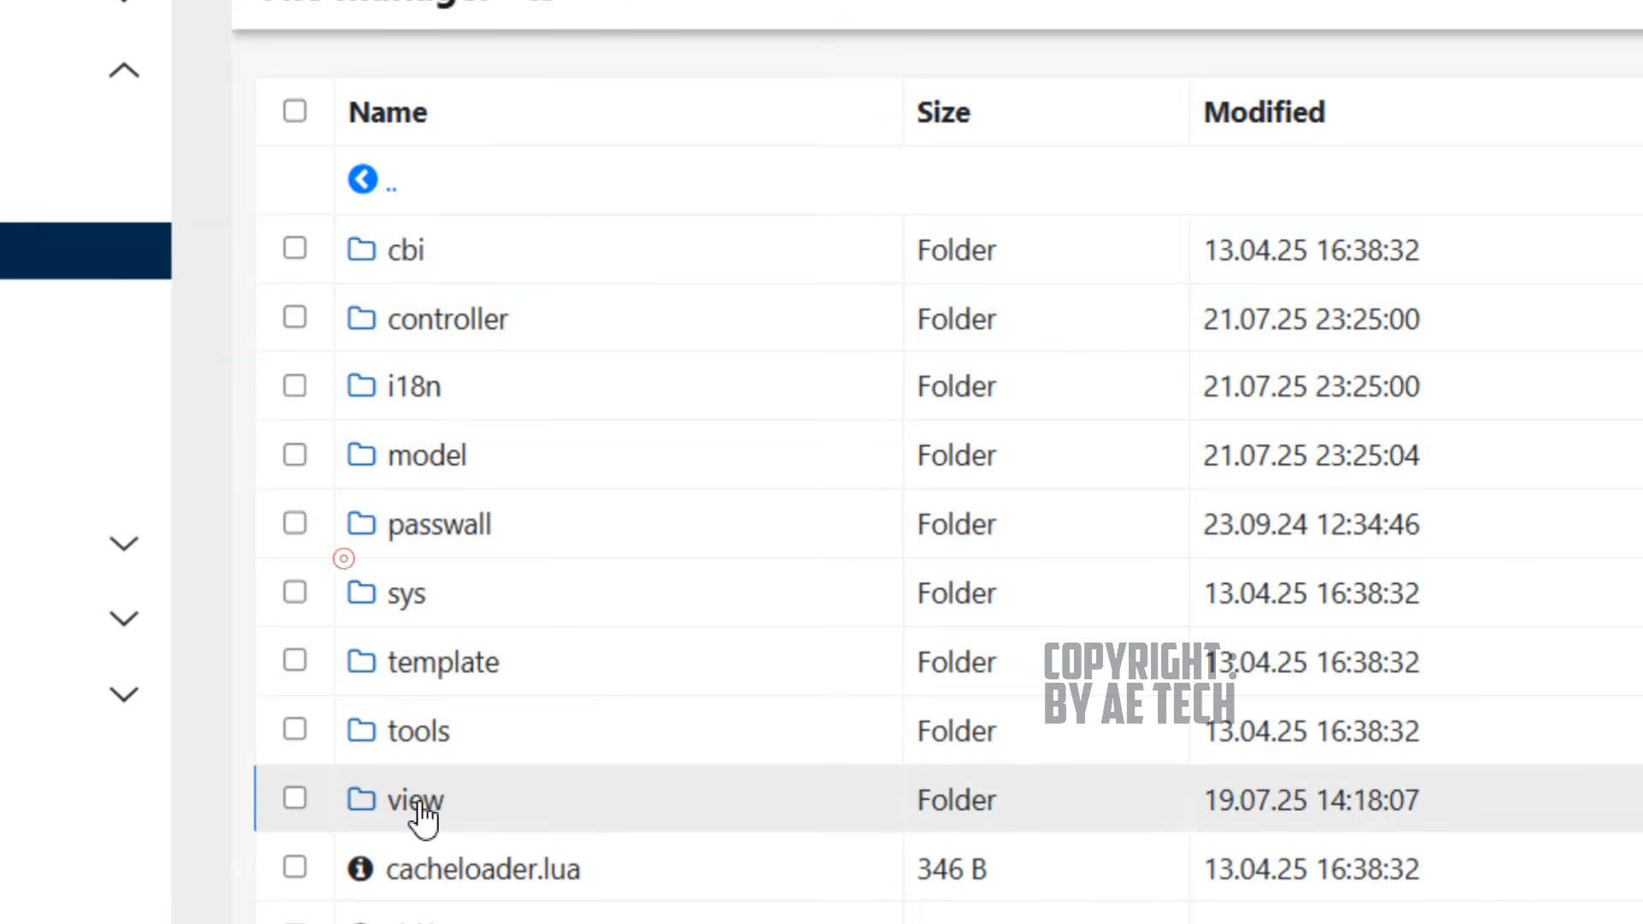
left_click(419, 806)
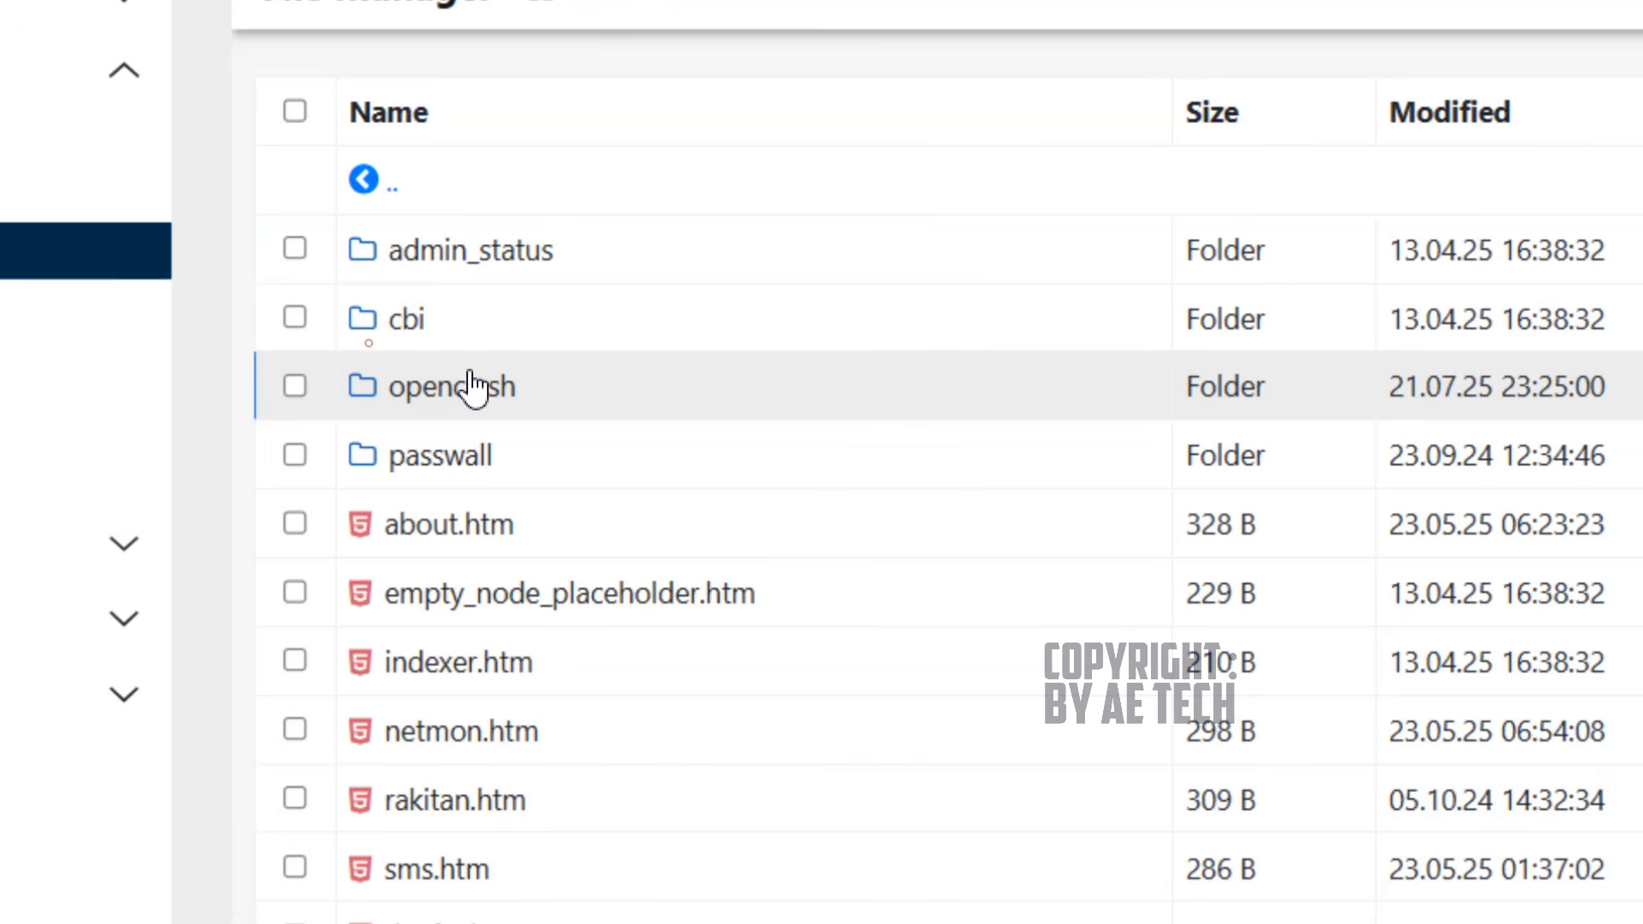
left_click(468, 385)
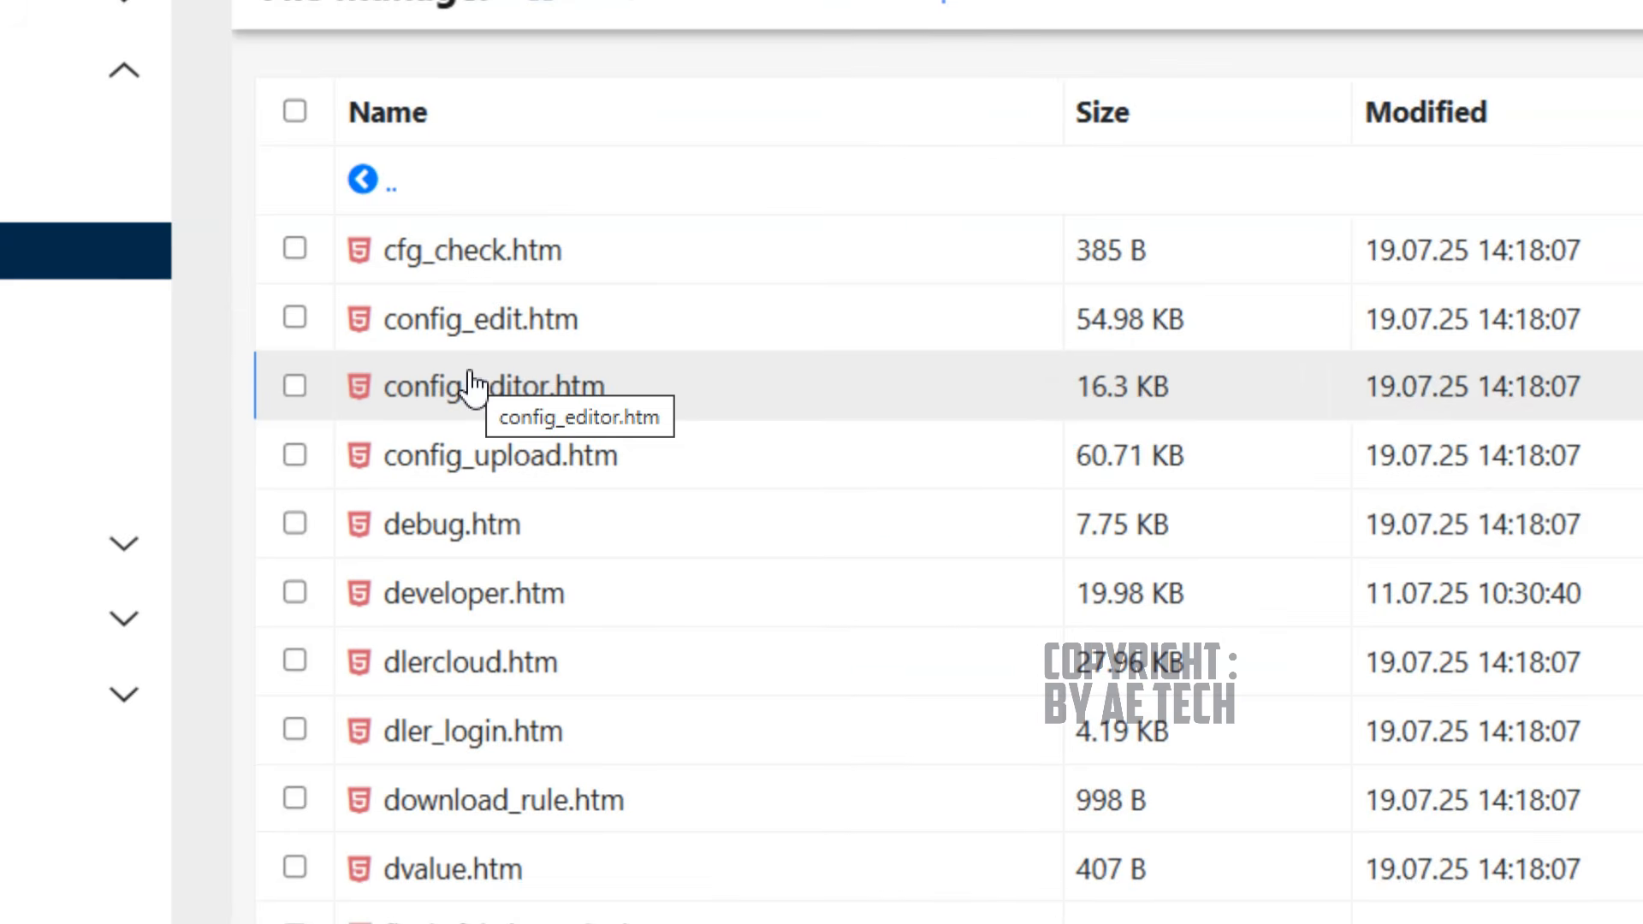
scroll(502, 830, "down", 2)
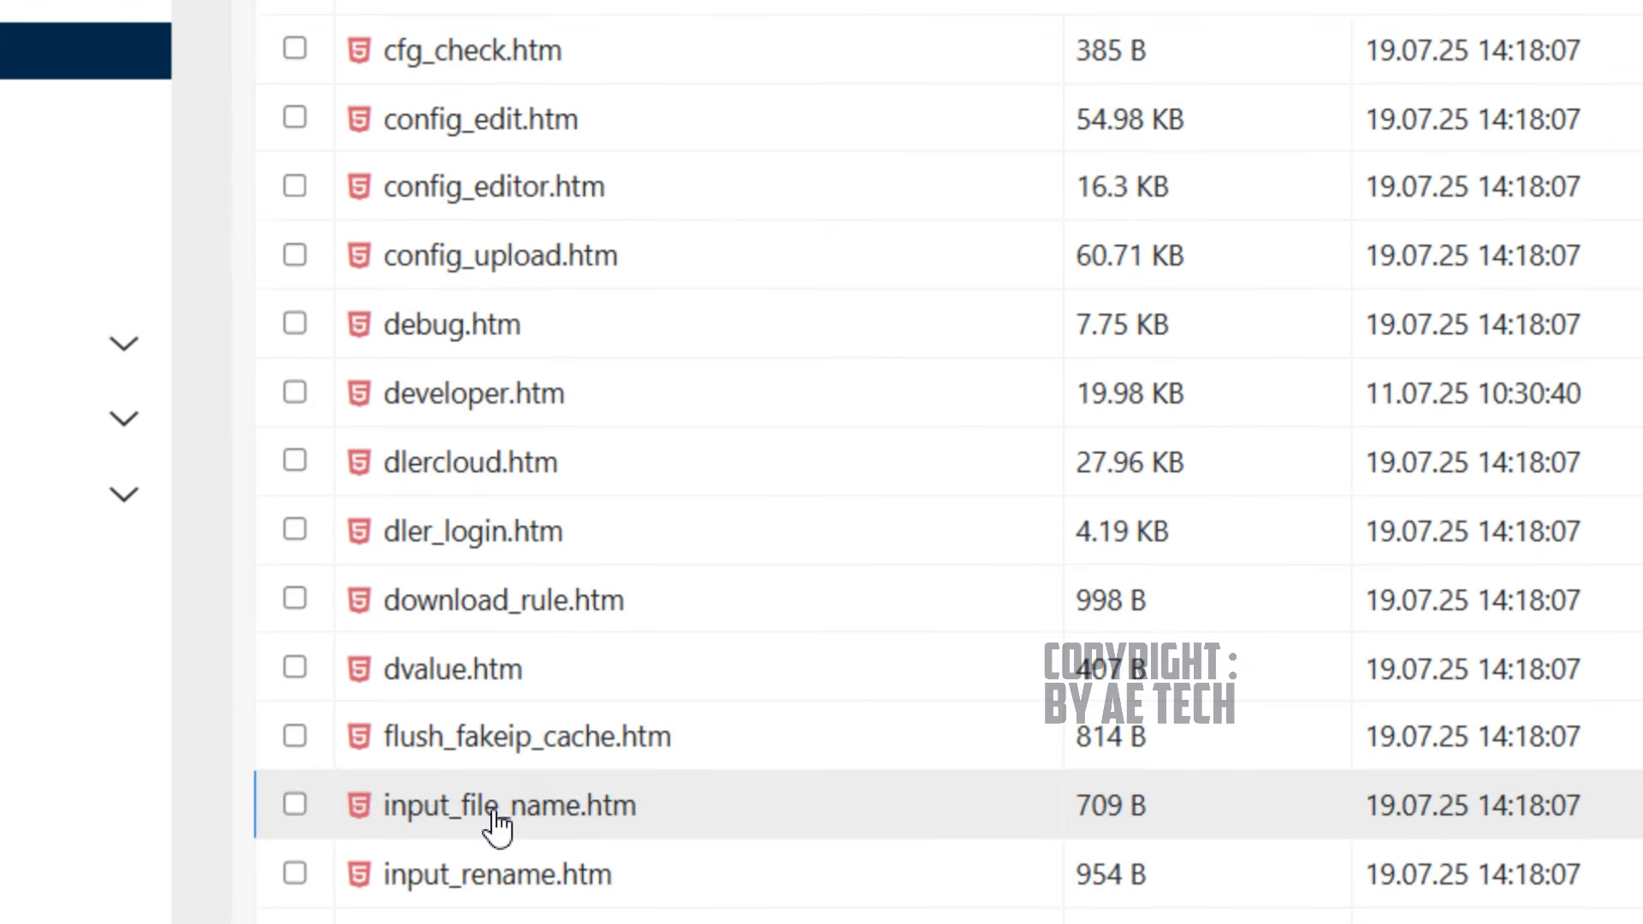
scroll(497, 817, "down", 1)
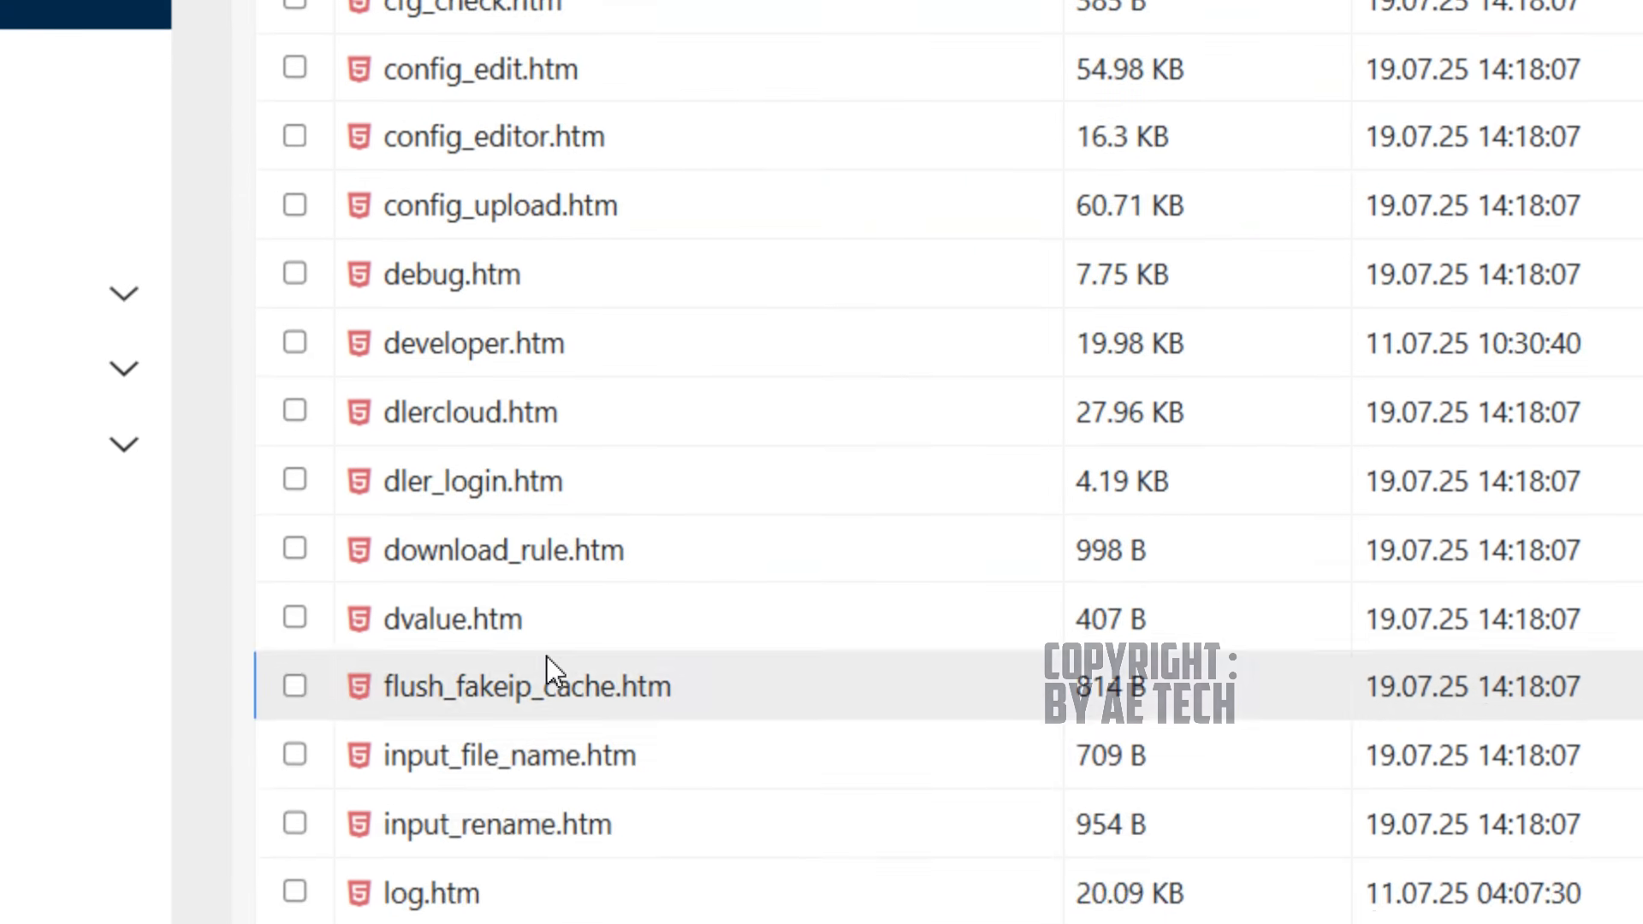
scroll(549, 669, "down", 5)
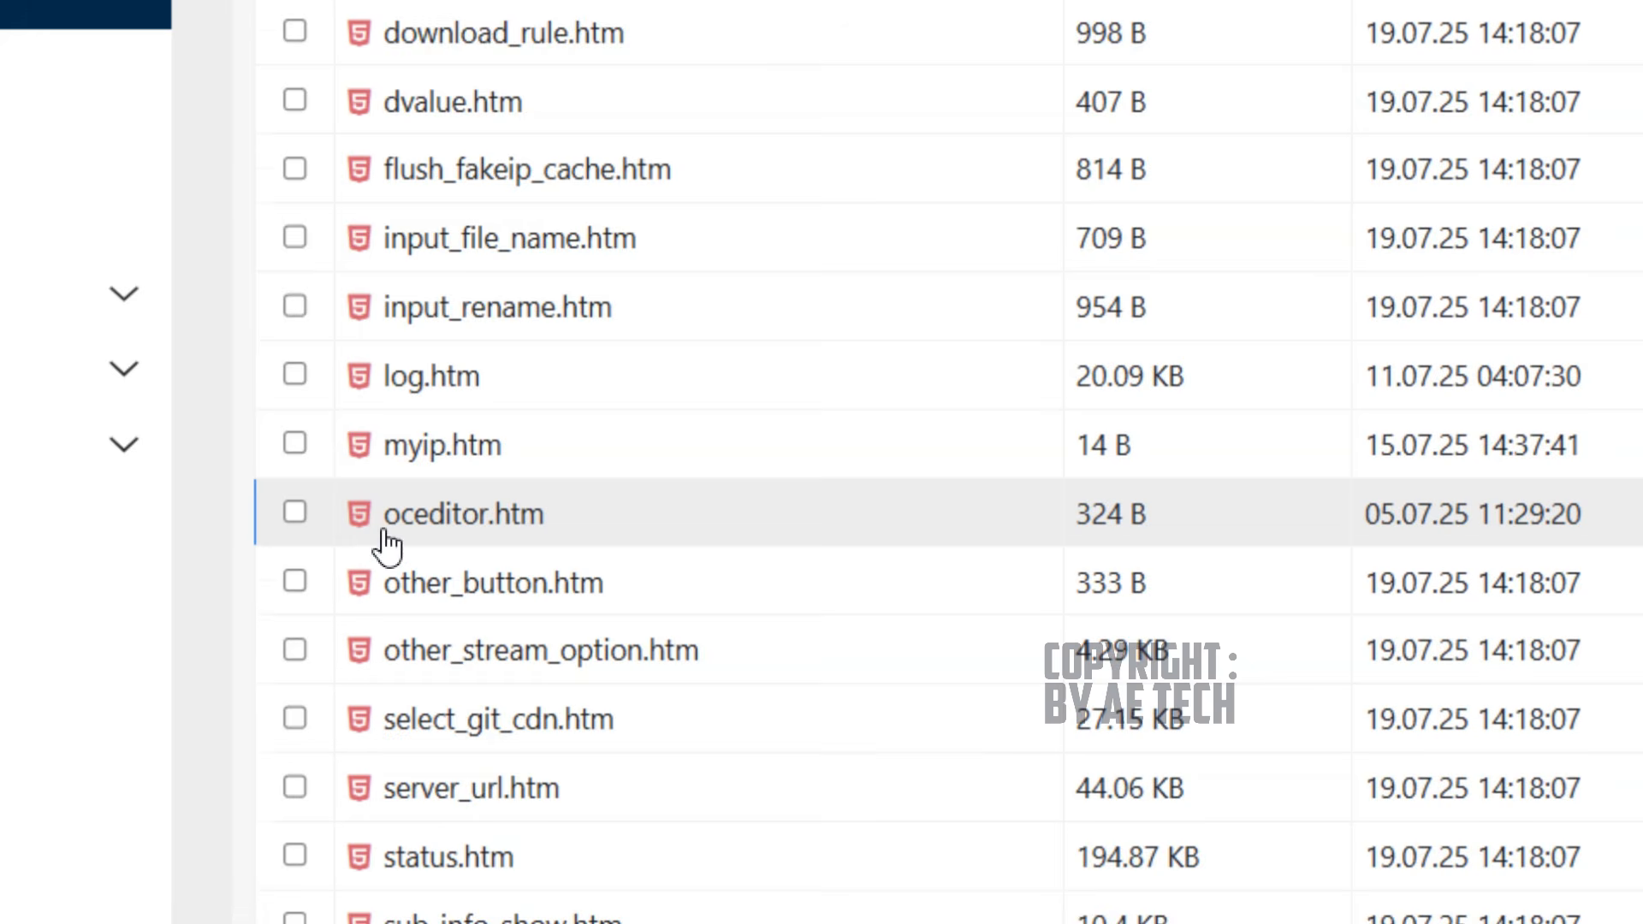
scroll(420, 479, "down", 2)
scroll(429, 385, "up", 2)
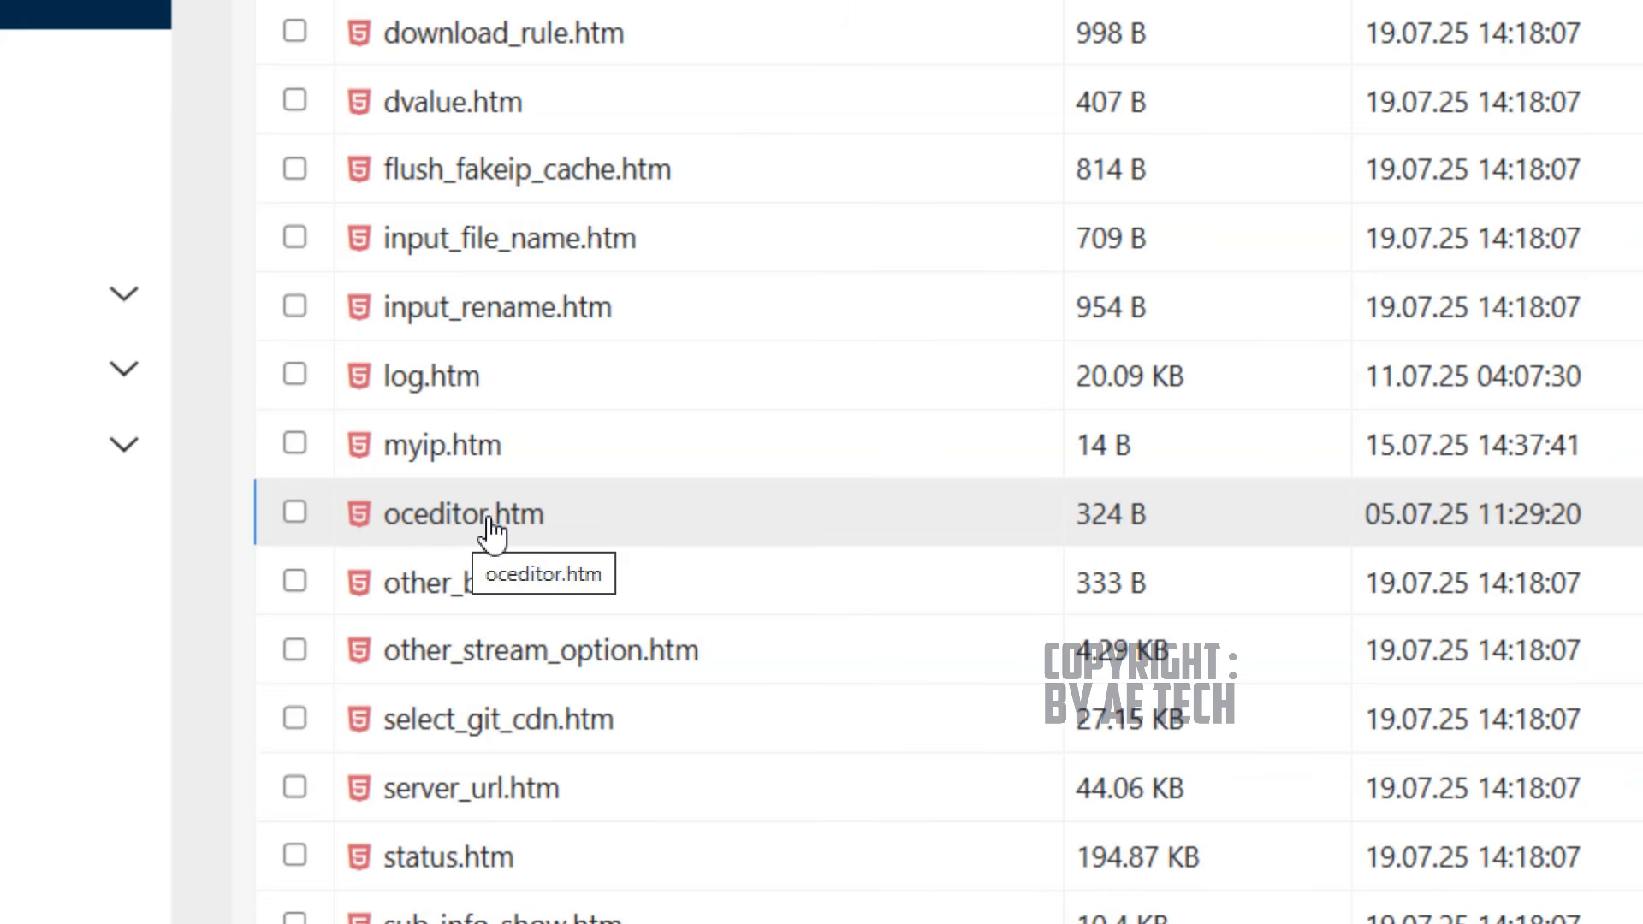
Open oceditor.htm for editing, and reload OpenClash's Config Editor in the other browser tab to examine its layout.
left_click(451, 528)
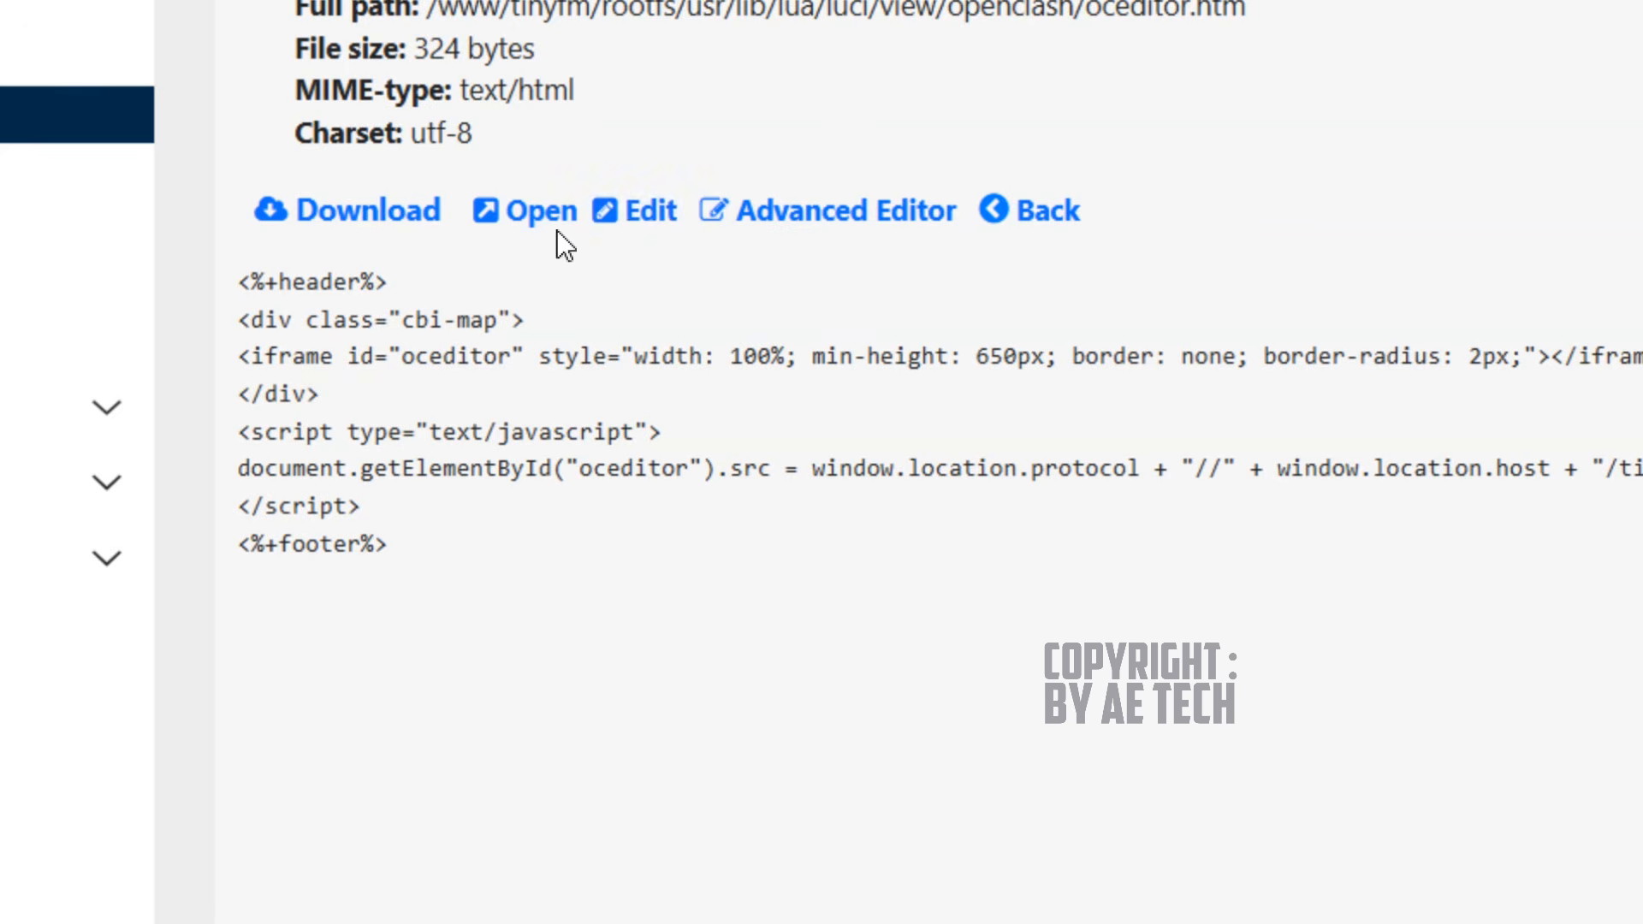
left_click(652, 224)
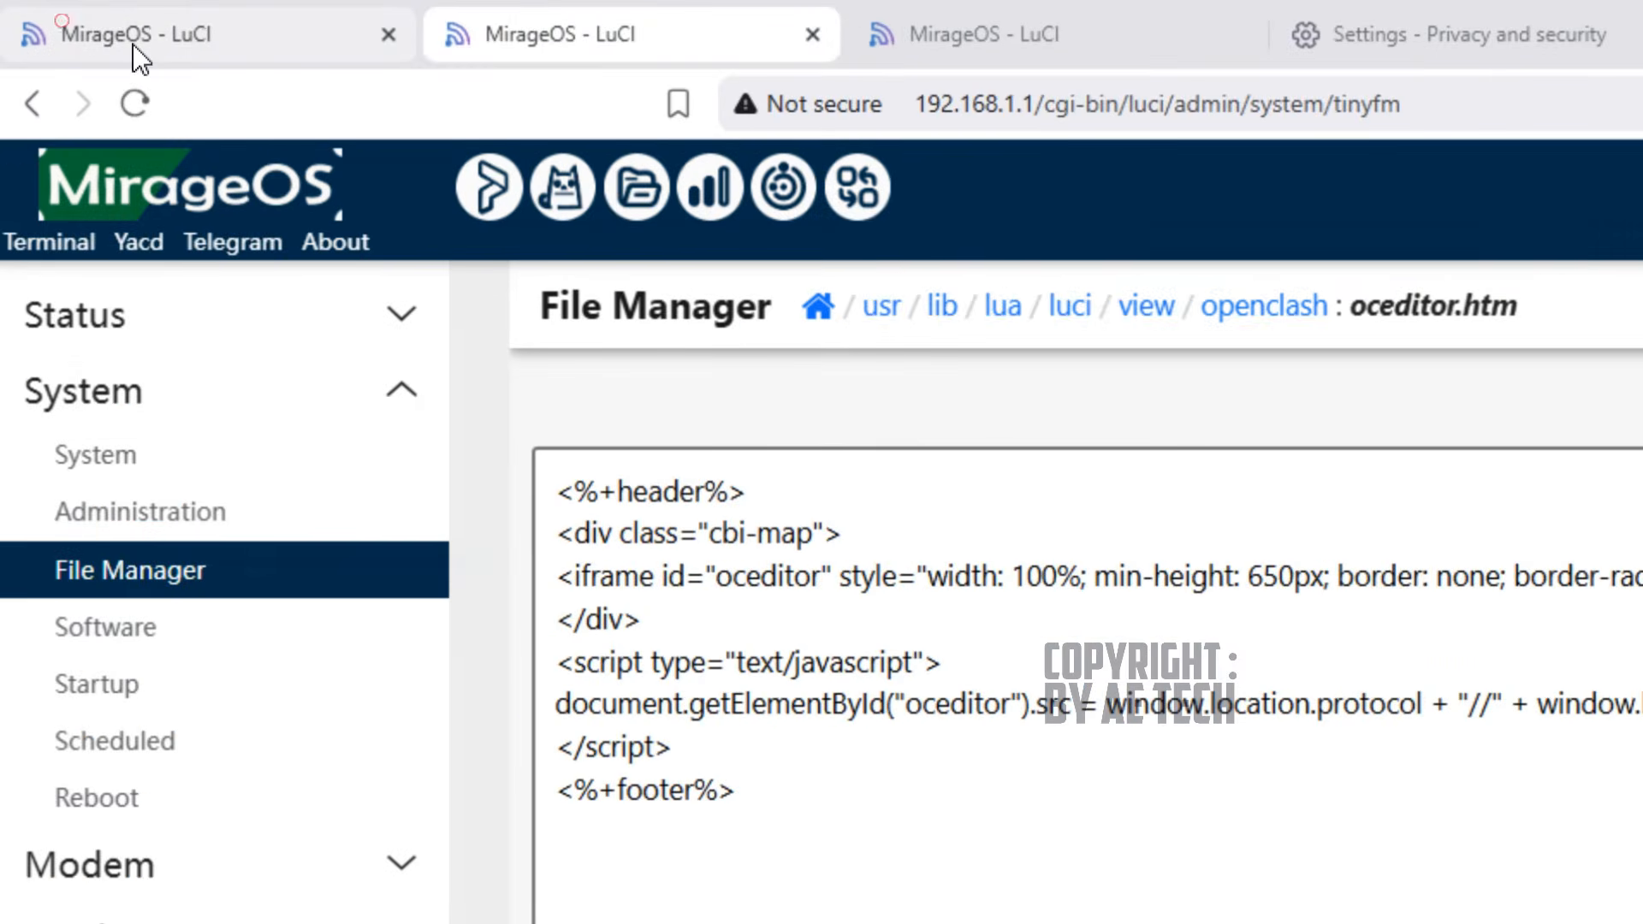
left_click(132, 45)
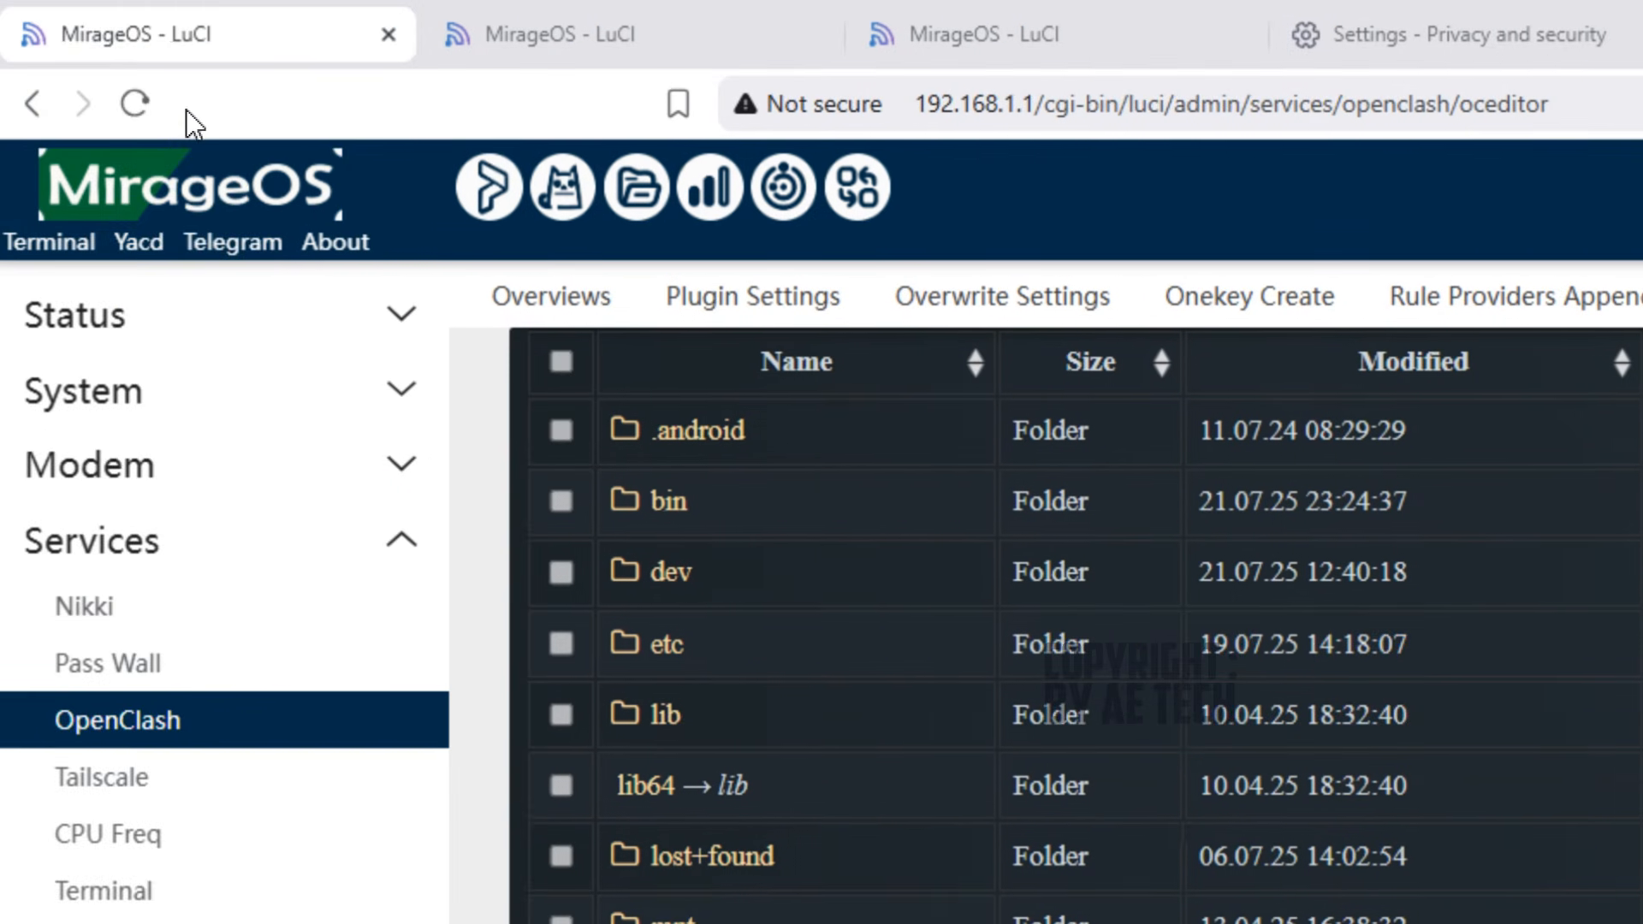
left_click(137, 104)
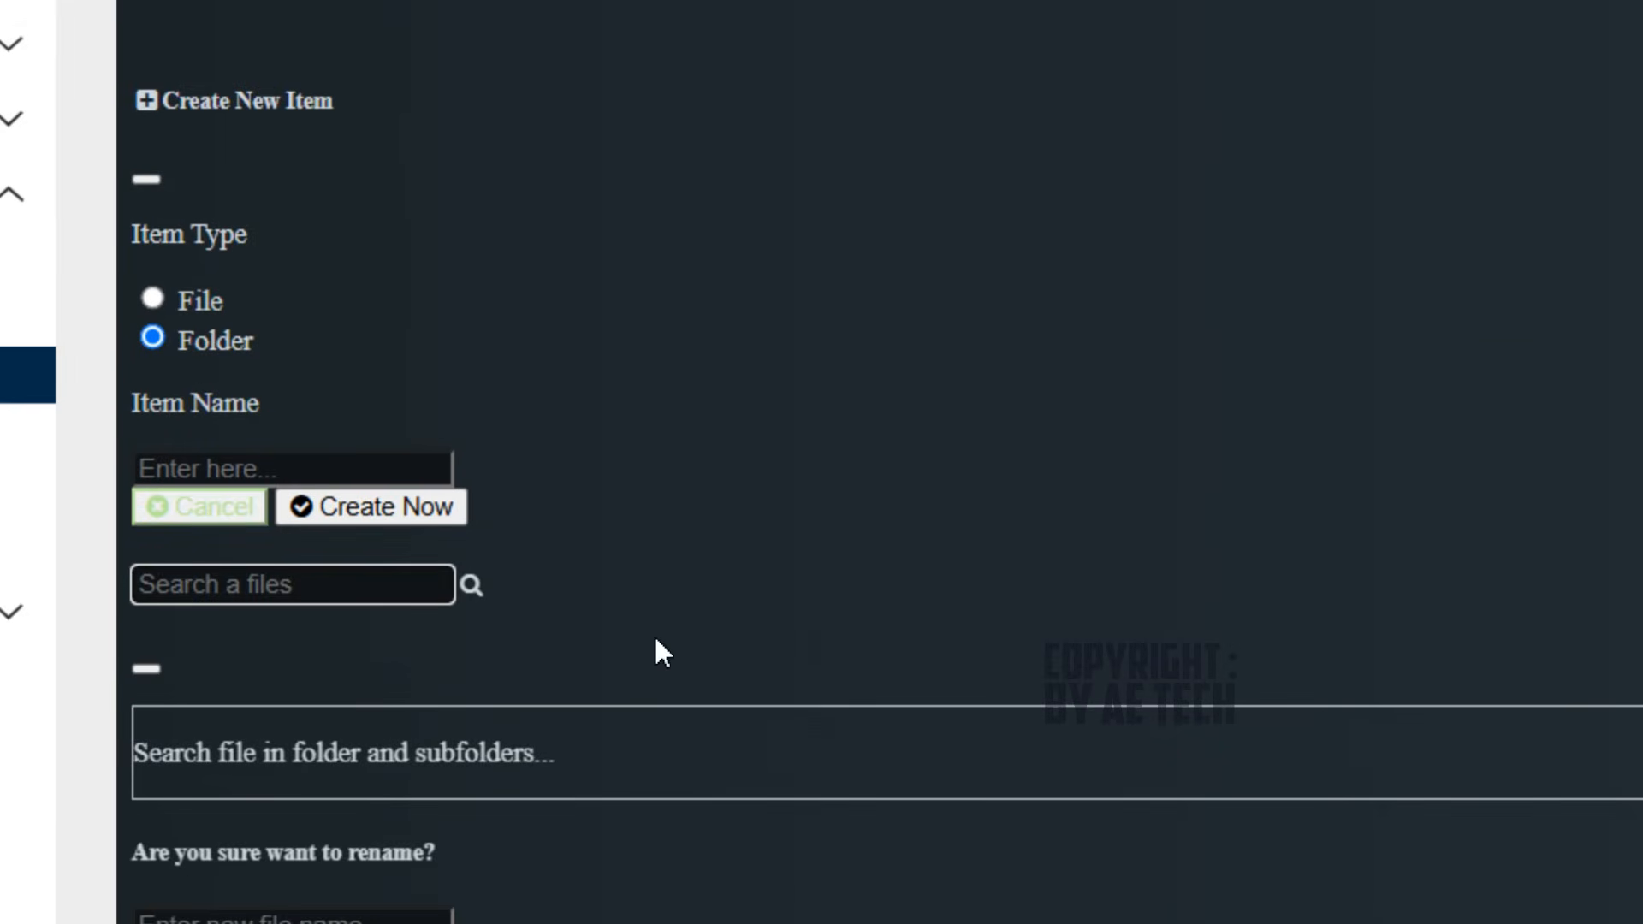
scroll(656, 639, "down", 4)
scroll(685, 783, "up", 4)
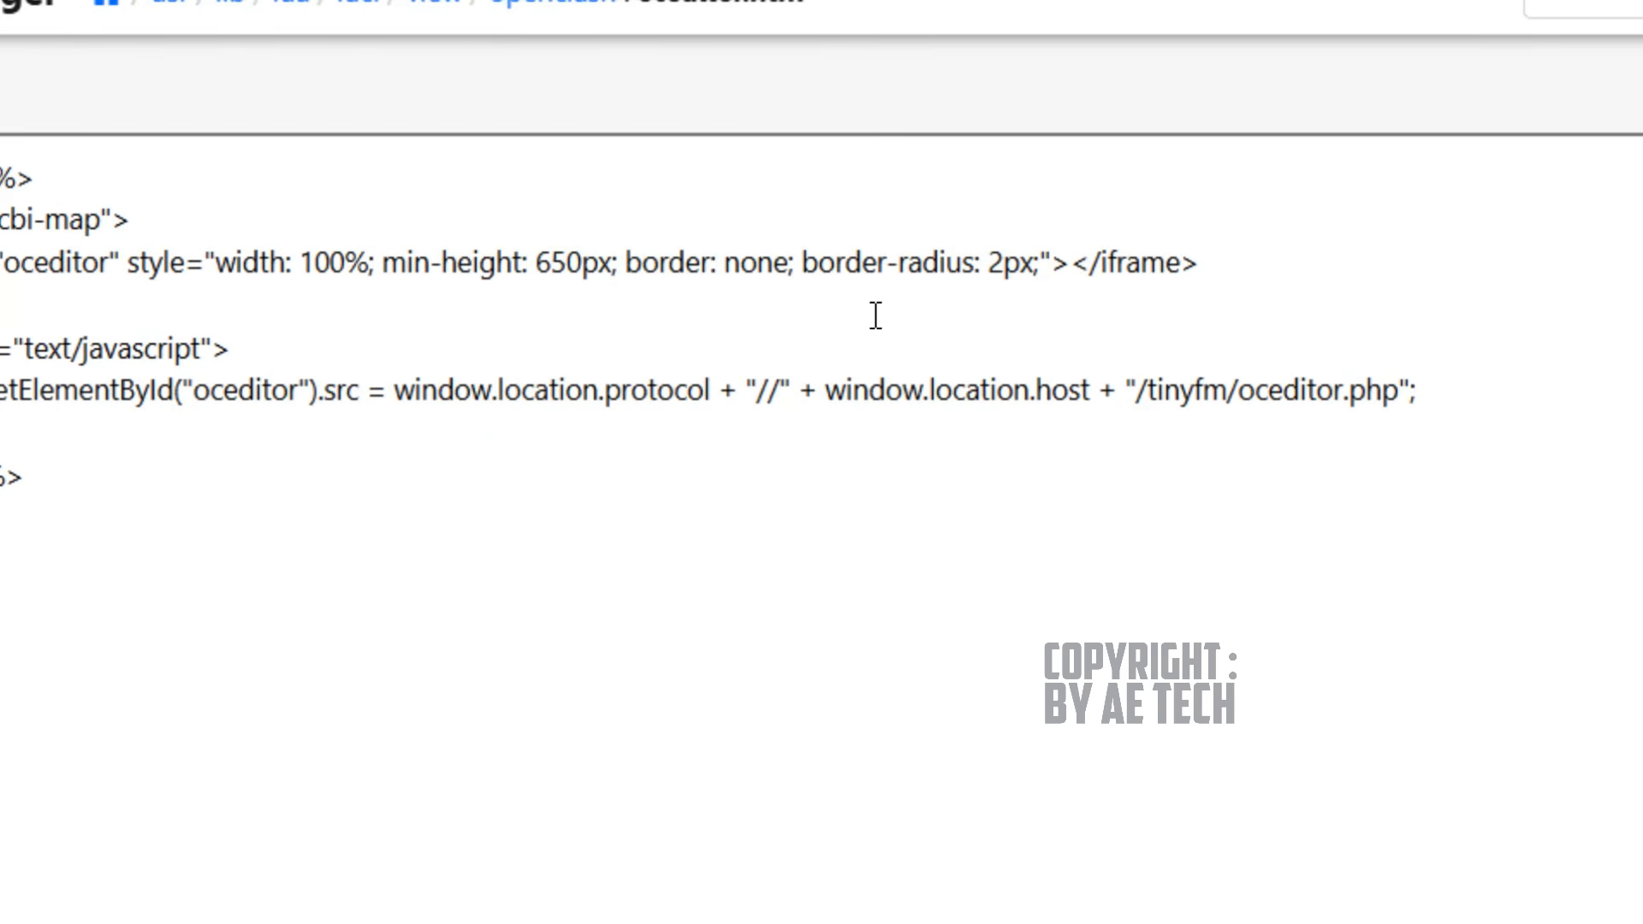
In the document's iframe source path, insert index.php?p=etc/ between /tinyfm/ and oceditor.php.
left_click(1136, 393)
left_click_drag(1135, 395, 1394, 397)
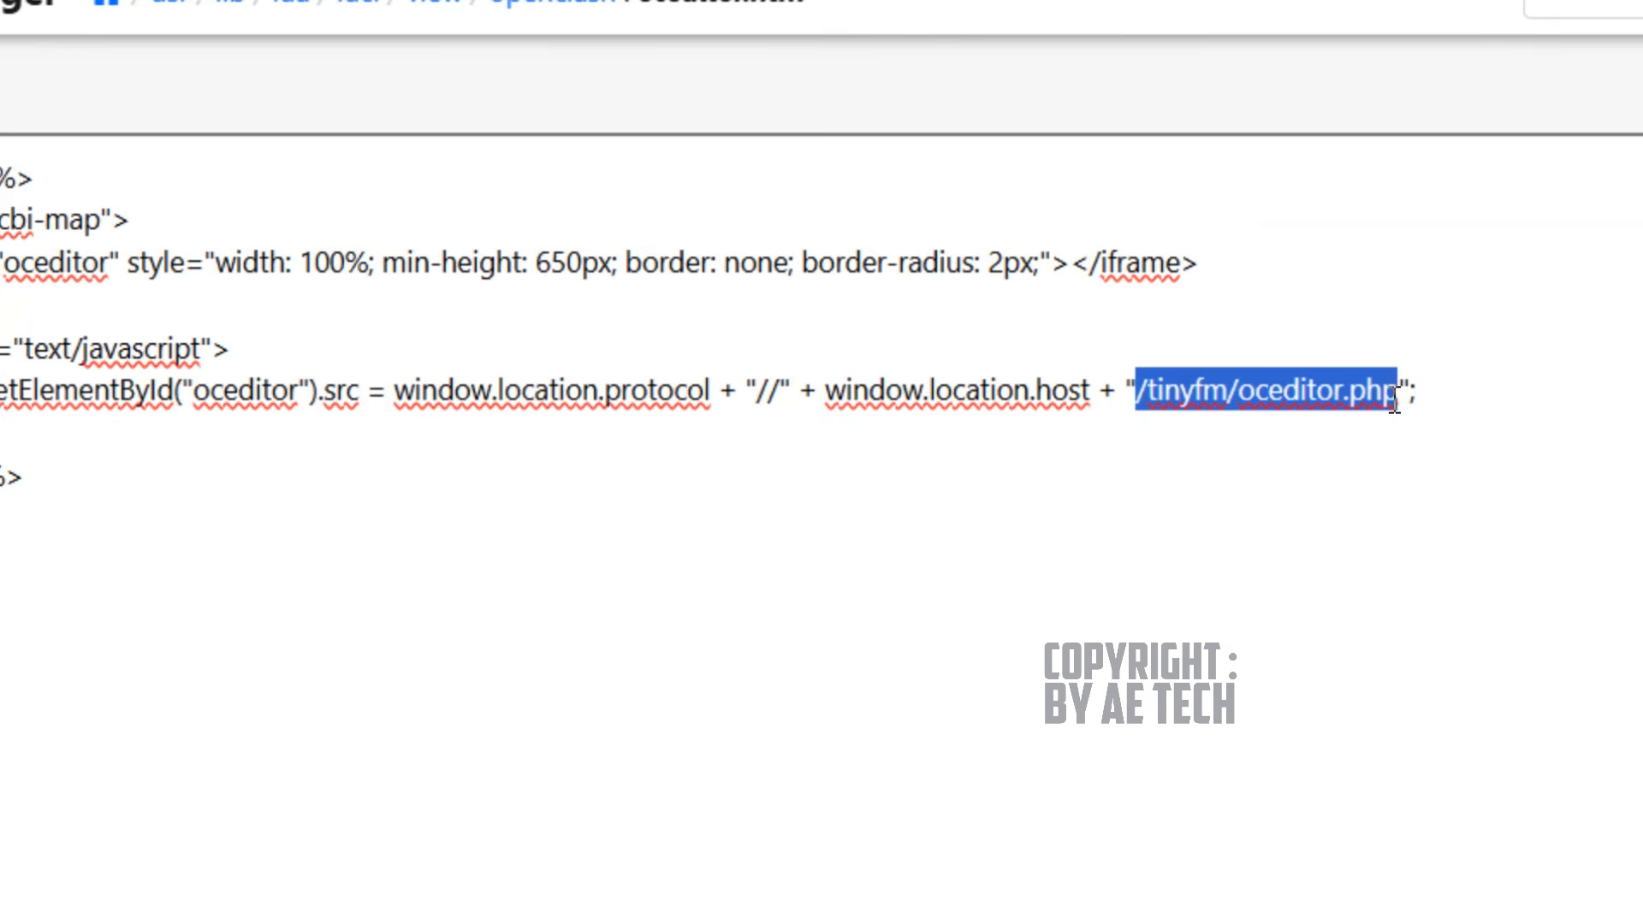
left_click(1228, 397)
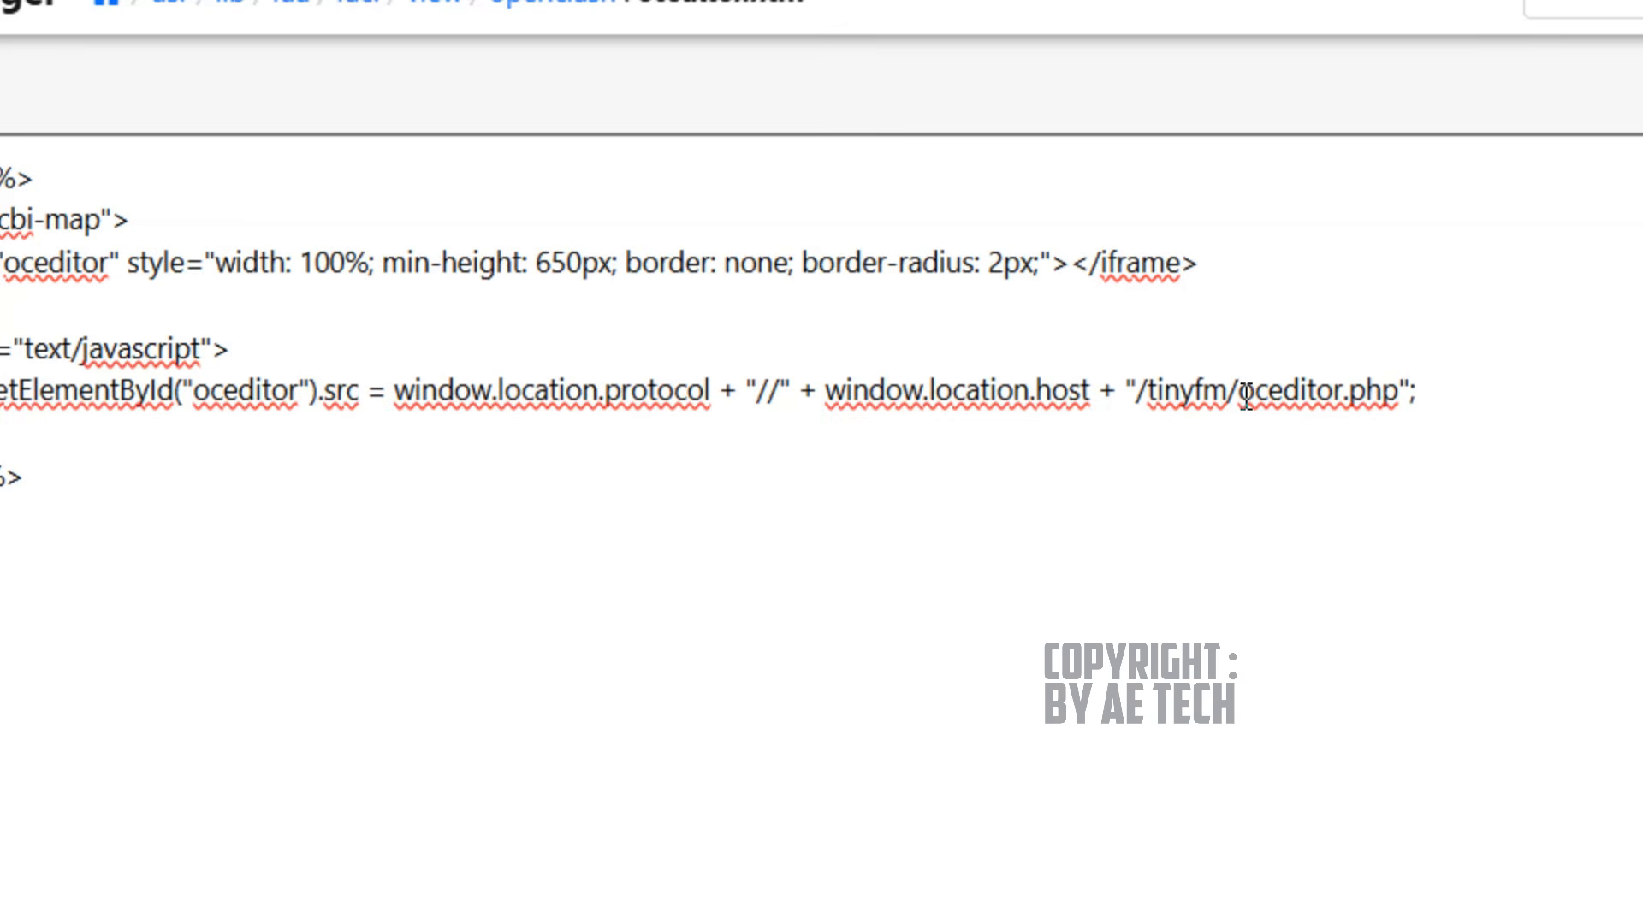
type("inde")
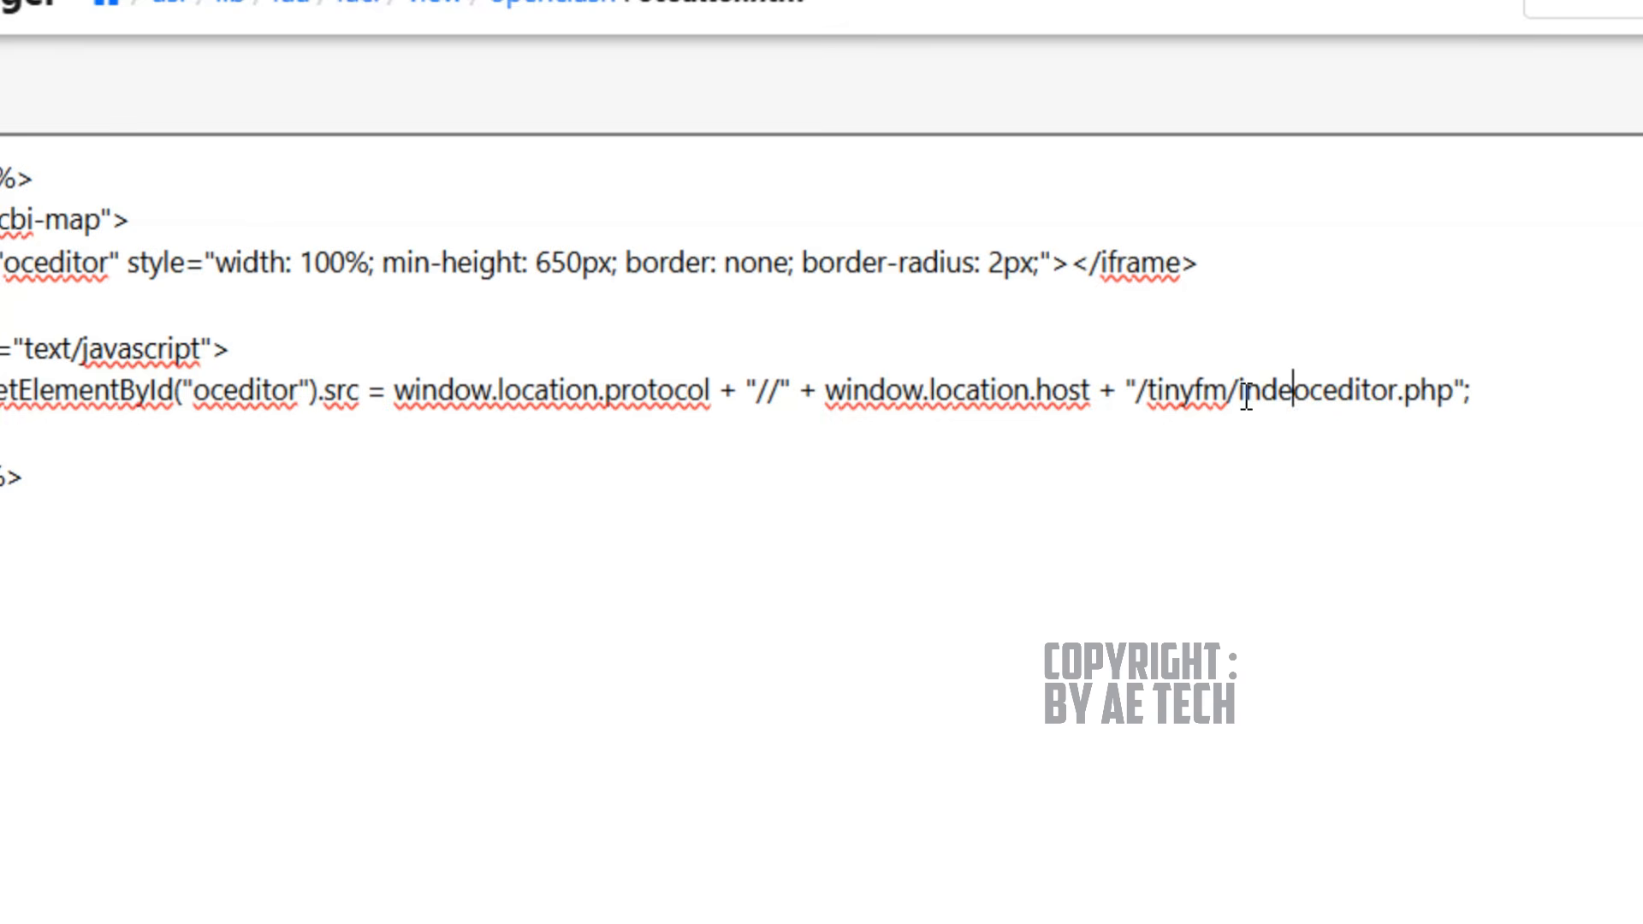
type("x")
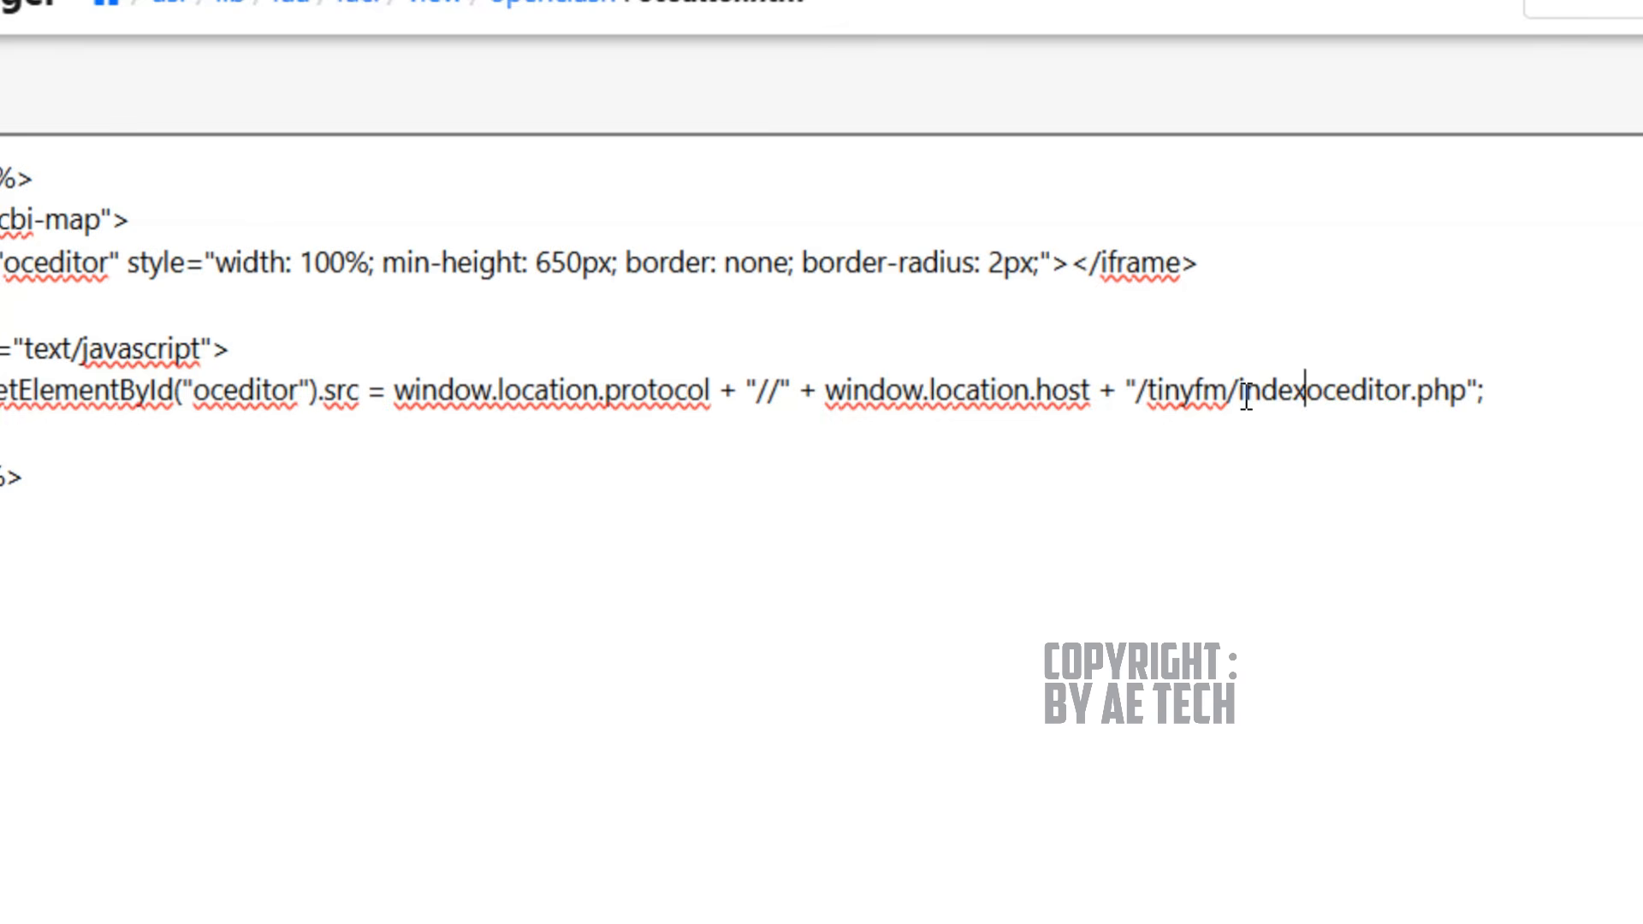
type(".p")
type("hp")
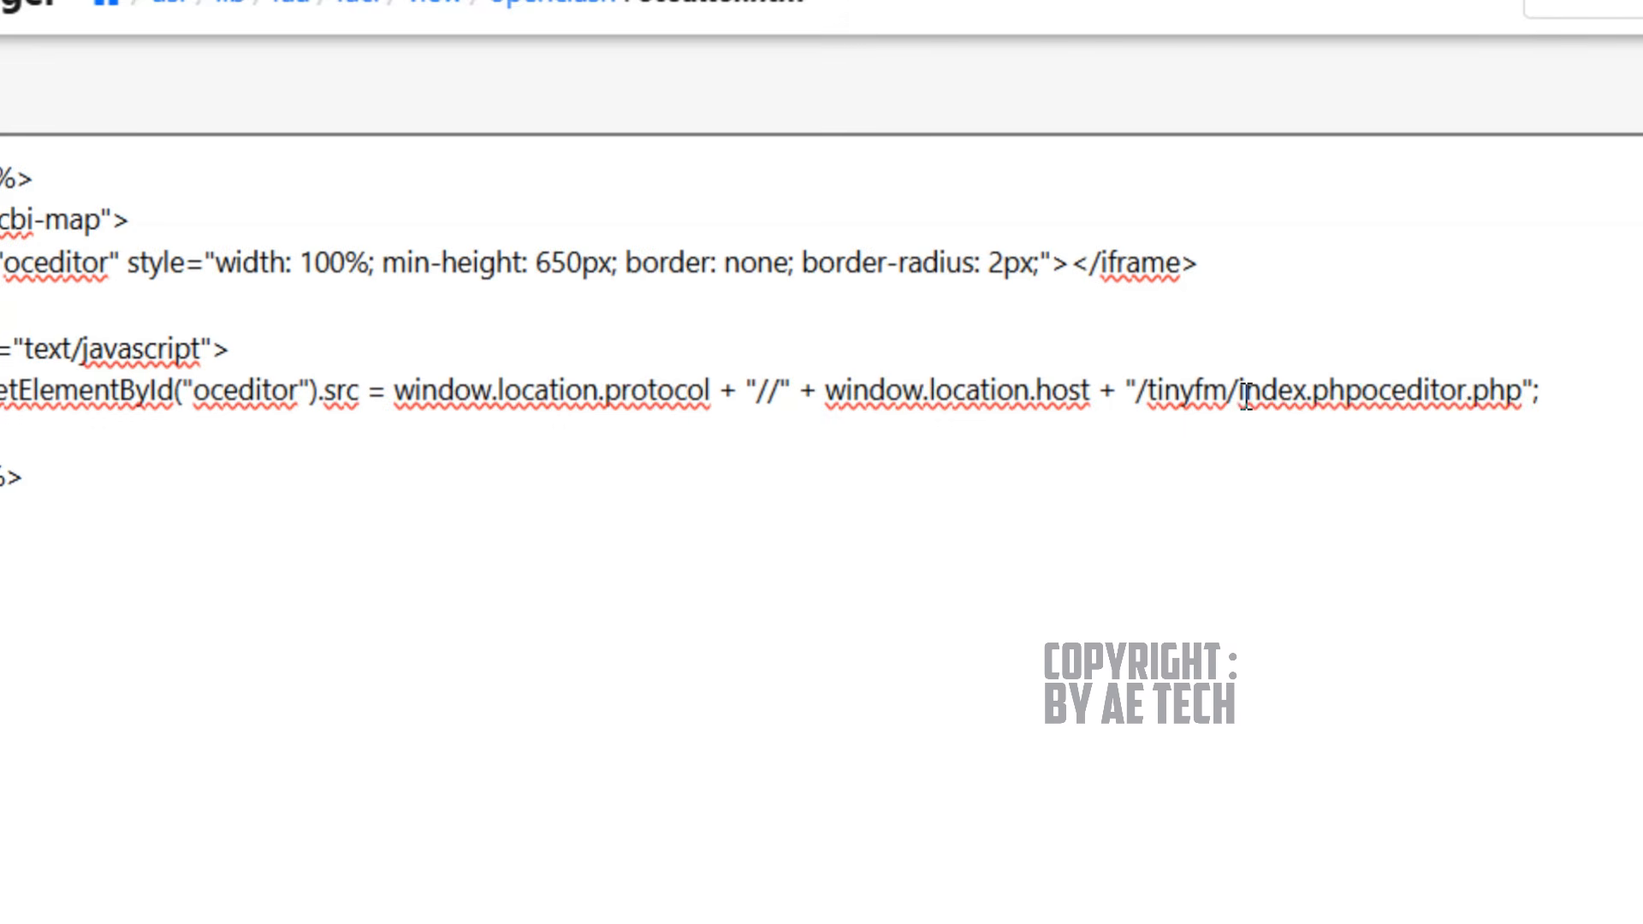
type("?")
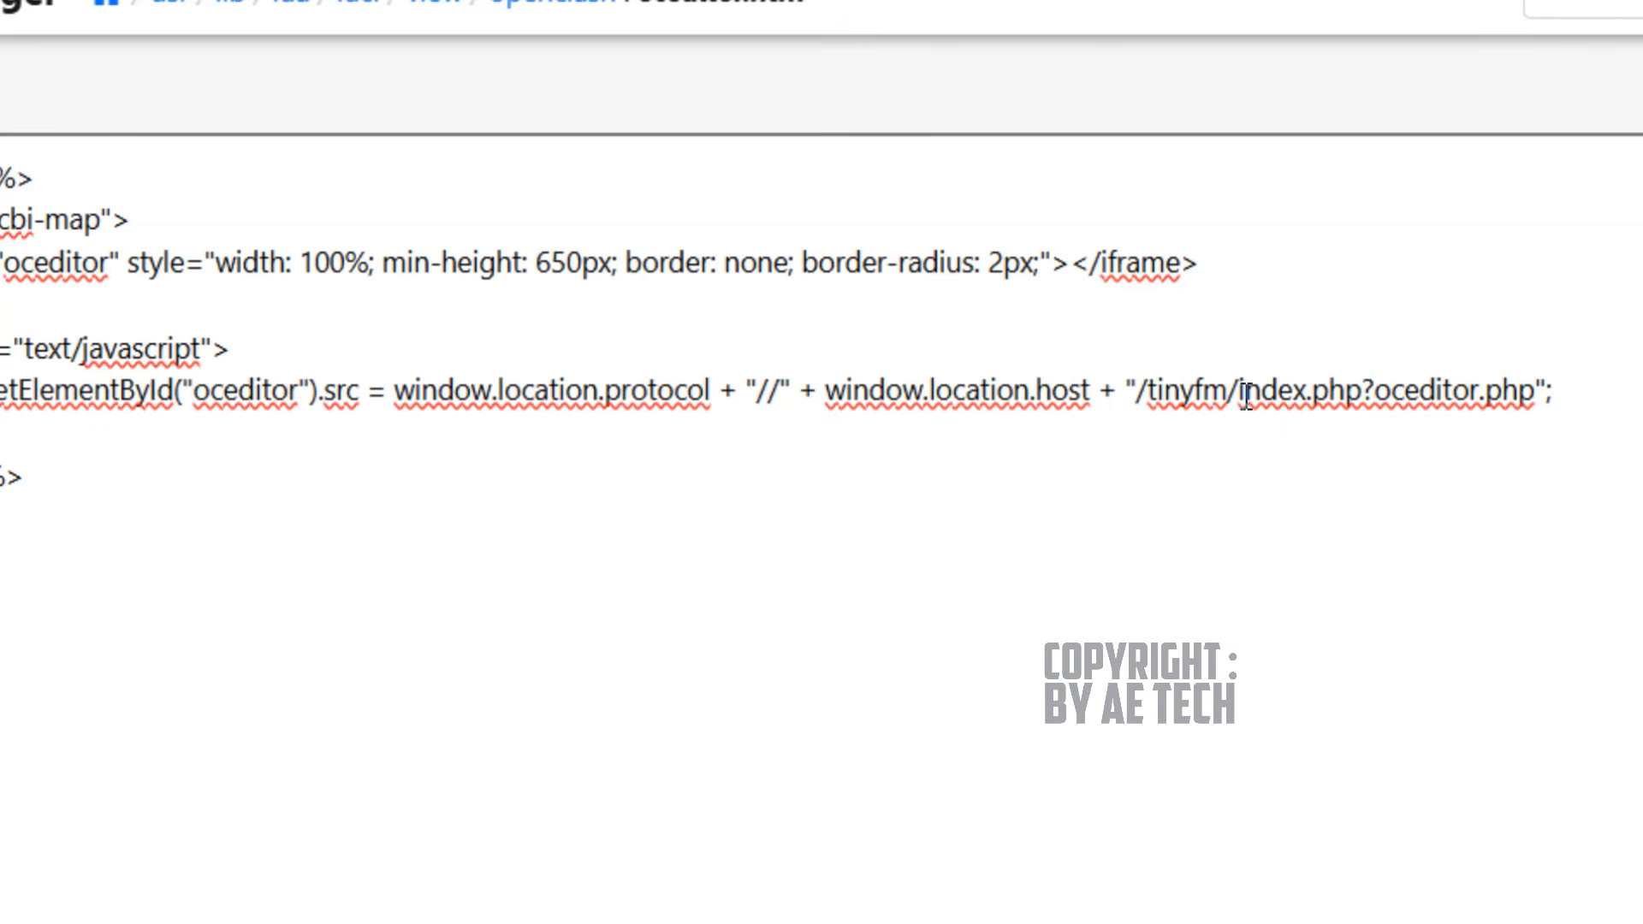
type("p")
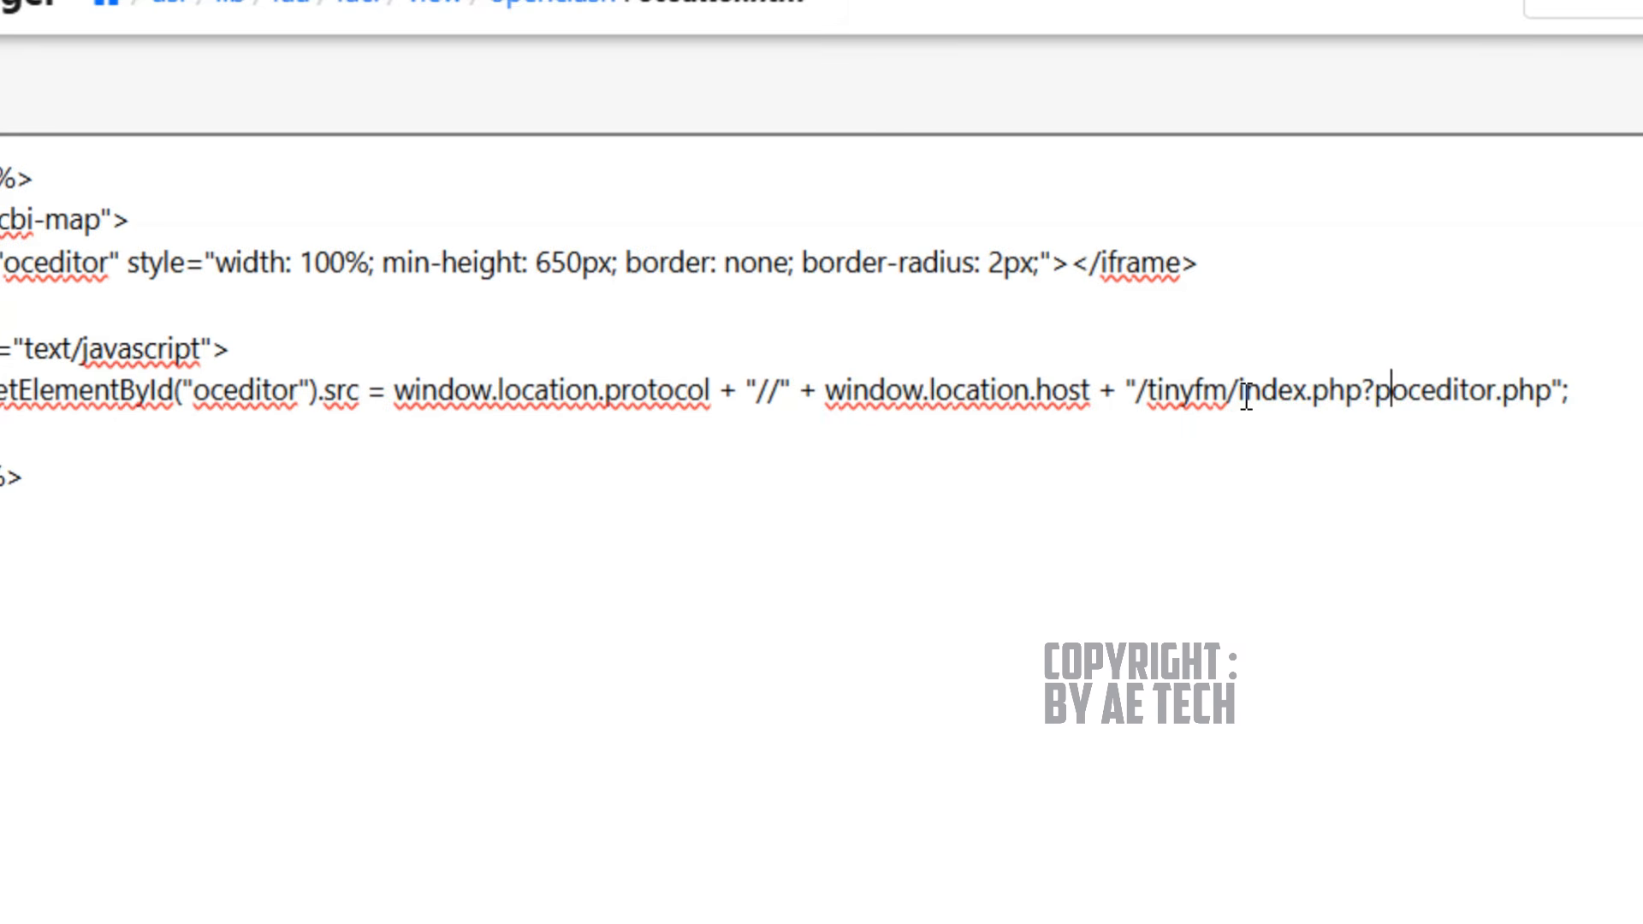
type("=")
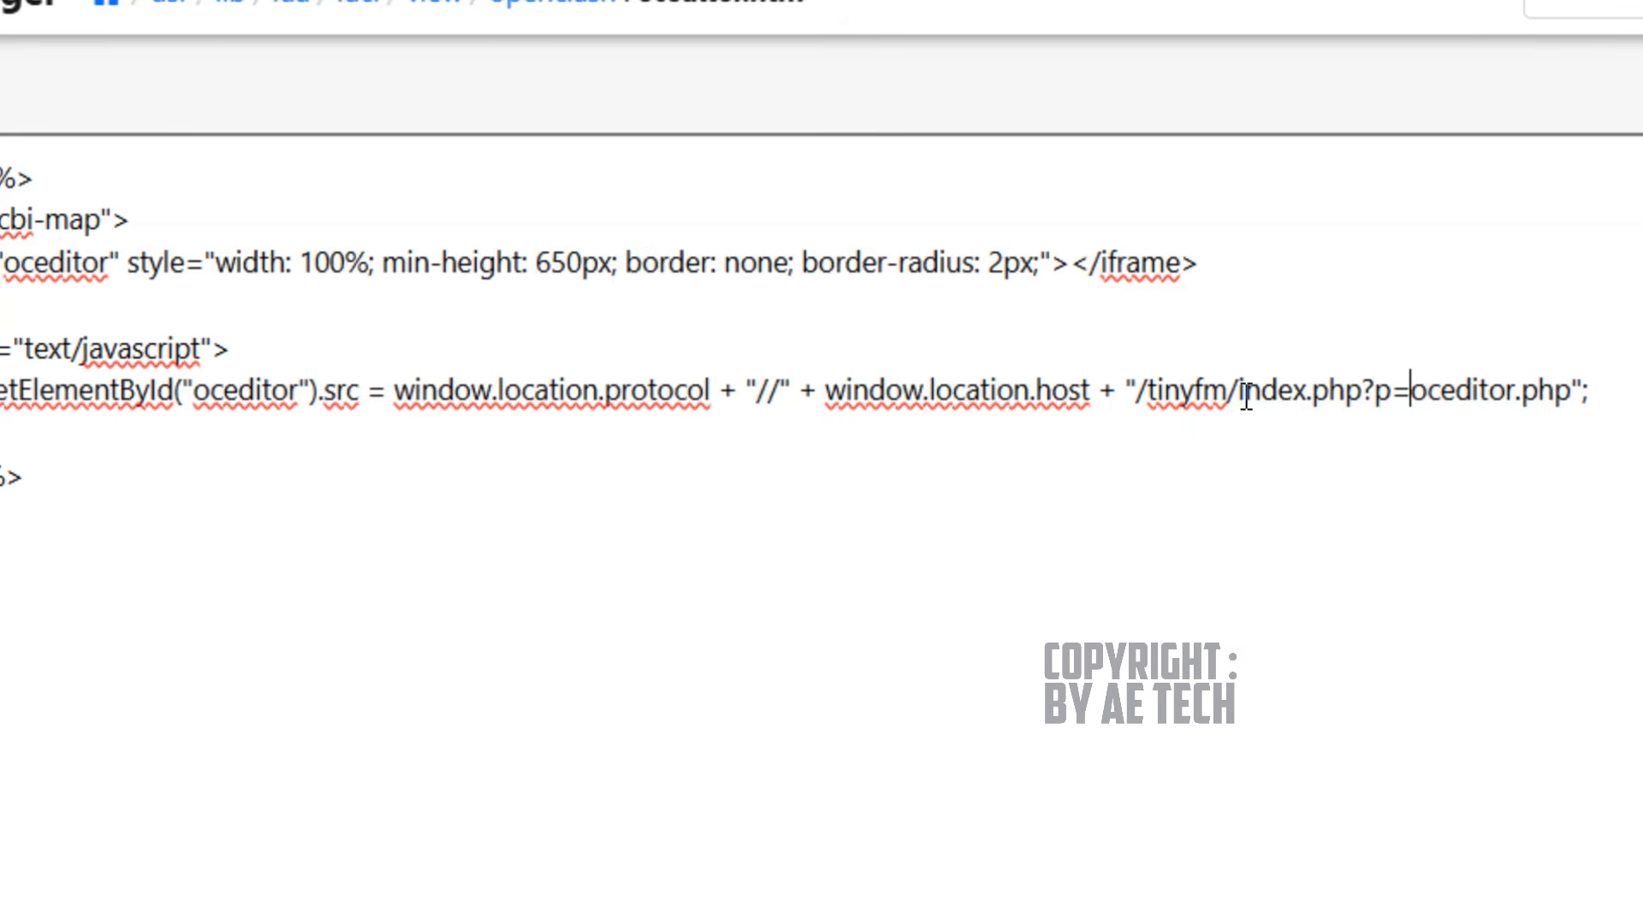
type("etc/")
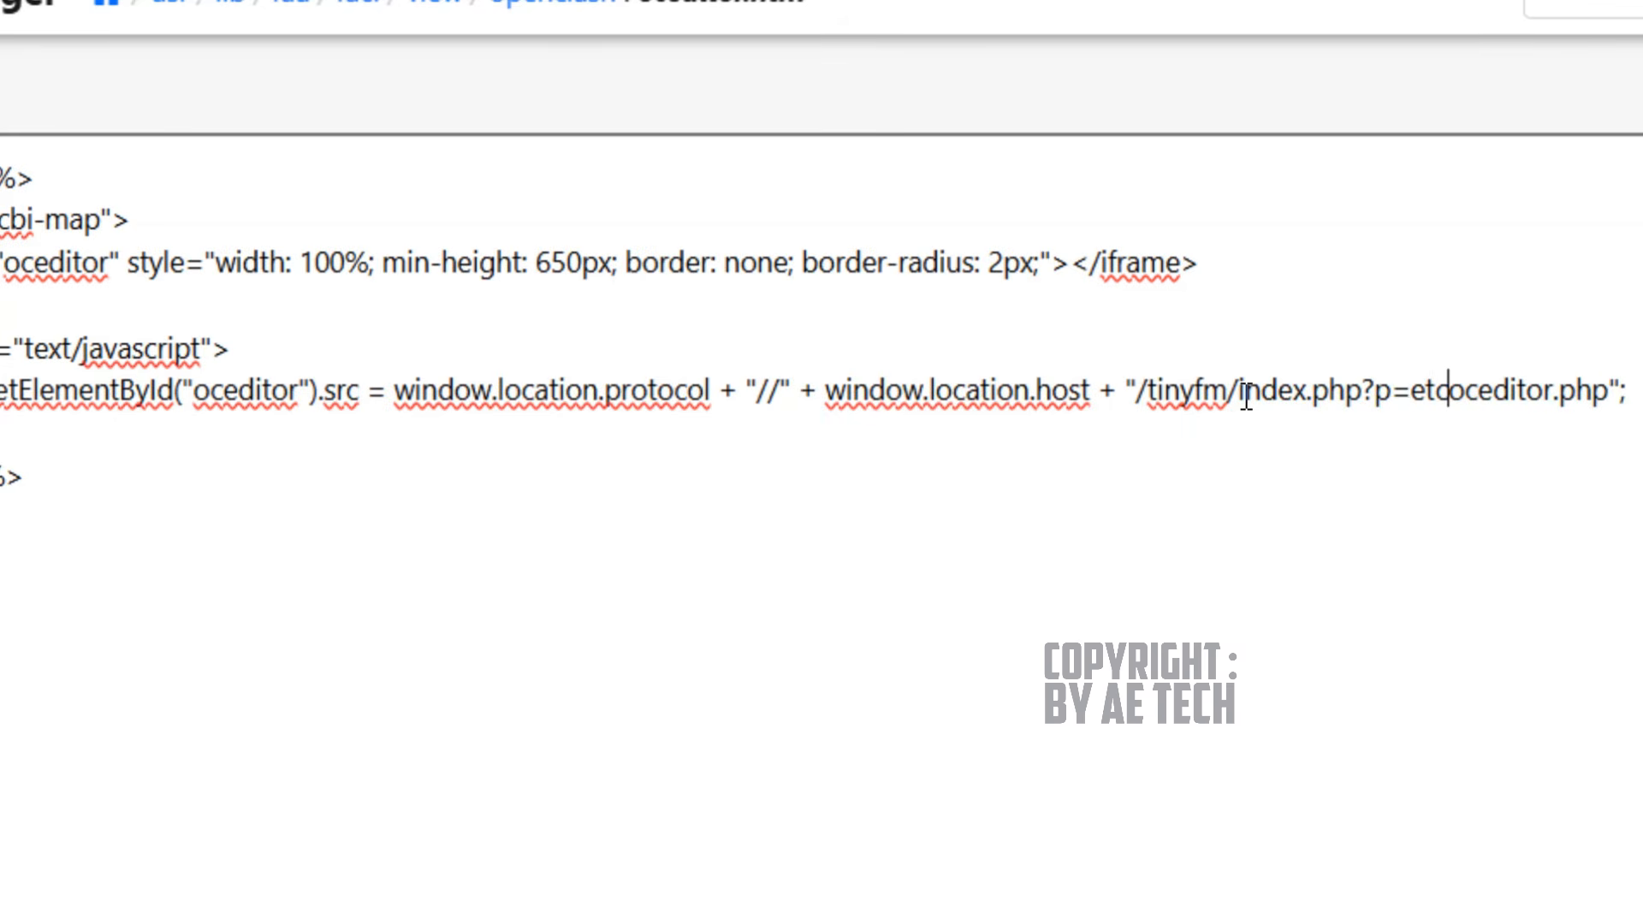
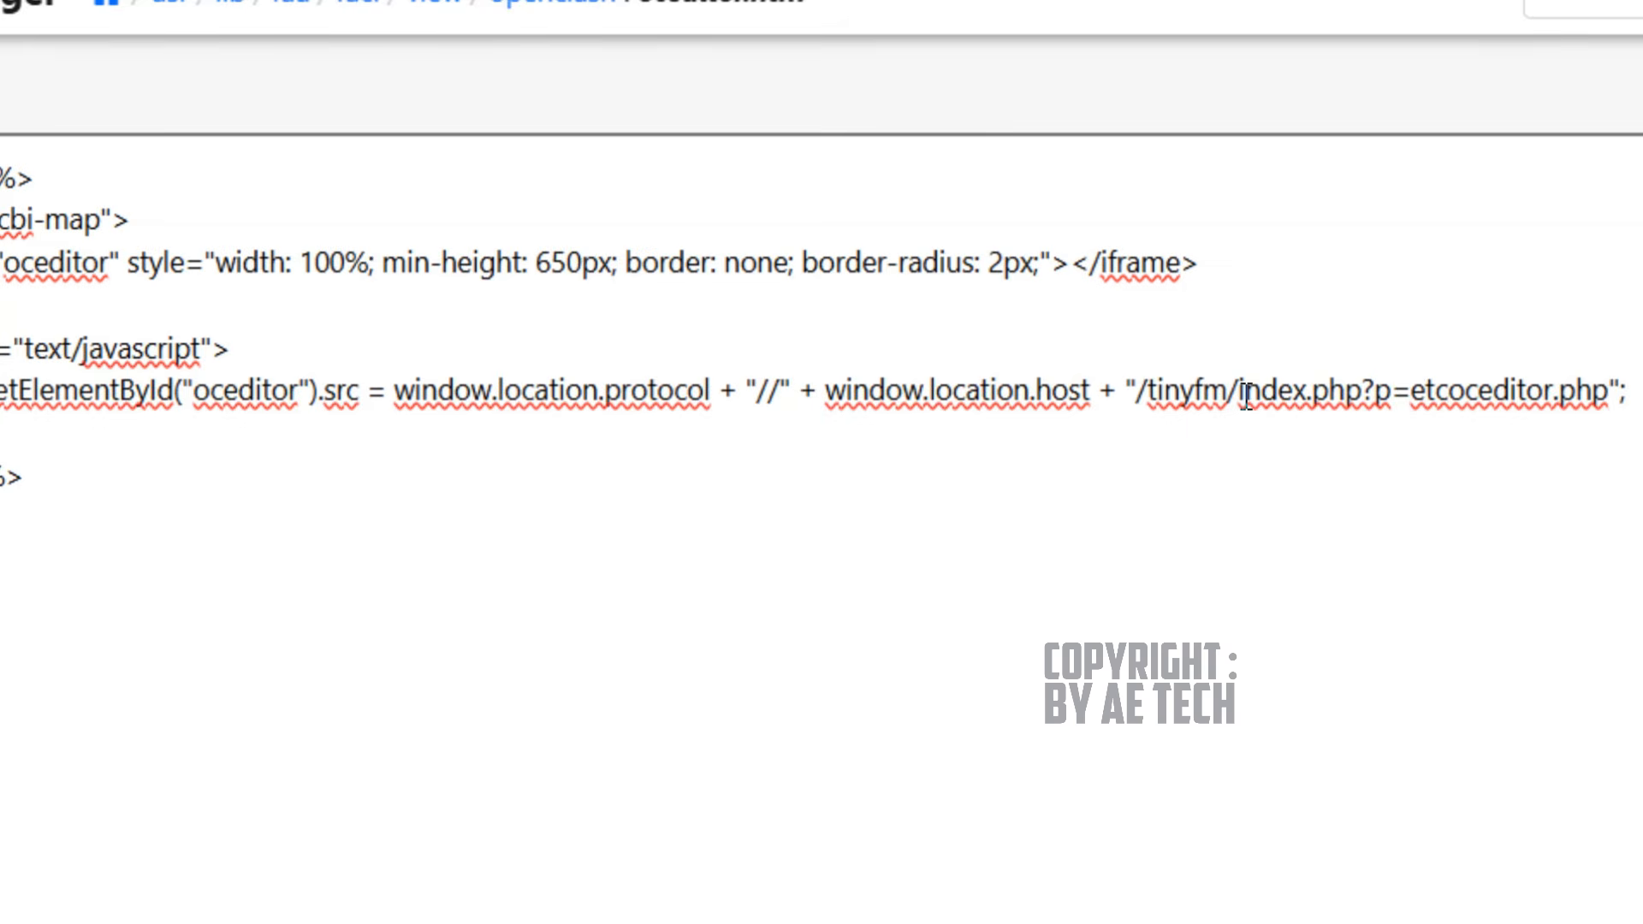
type("/")
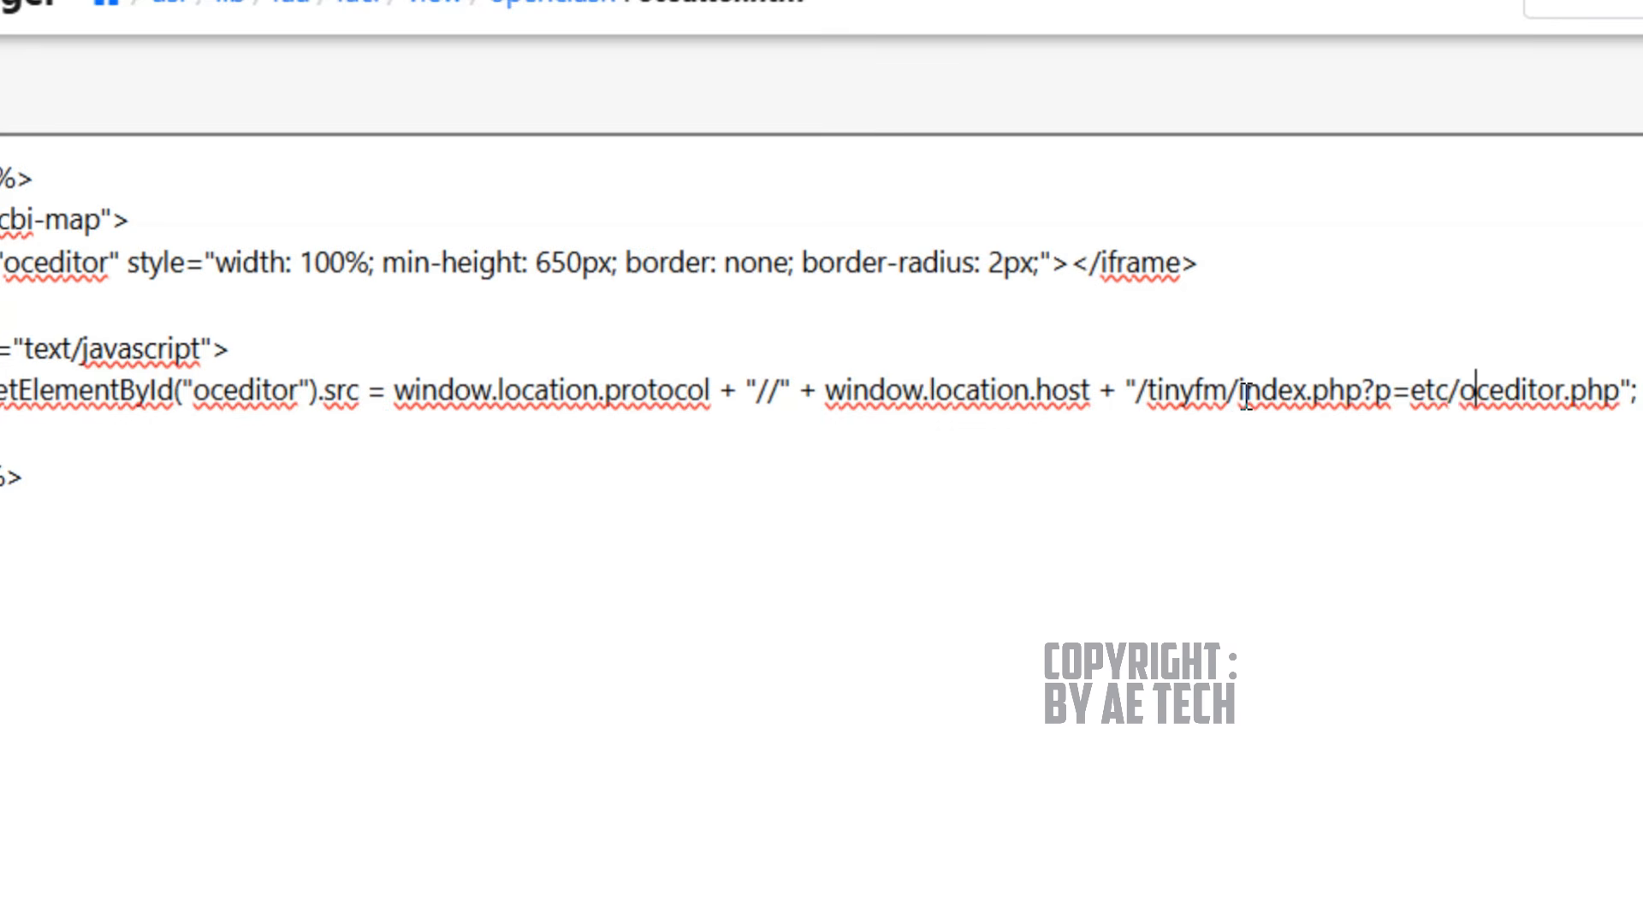
Replace oceditor.php at the end of the source path with openclash, giving /tinyfm/index.php?p=etc/openclash.
key("Right")
key("Right")
key("Right")
key("Right")
key("Right")
key("Right")
key("Right")
key("Right")
key("Right")
key("Right")
key("Left")
key("Right")
key("Right")
key("BackSpace")
key("BackSpace")
key("BackSpace")
key("BackSpace")
key("BackSpace")
key("BackSpace")
key("BackSpace")
key("BackSpace")
key("BackSpace")
key("BackSpace")
key("BackSpace")
key("BackSpace")
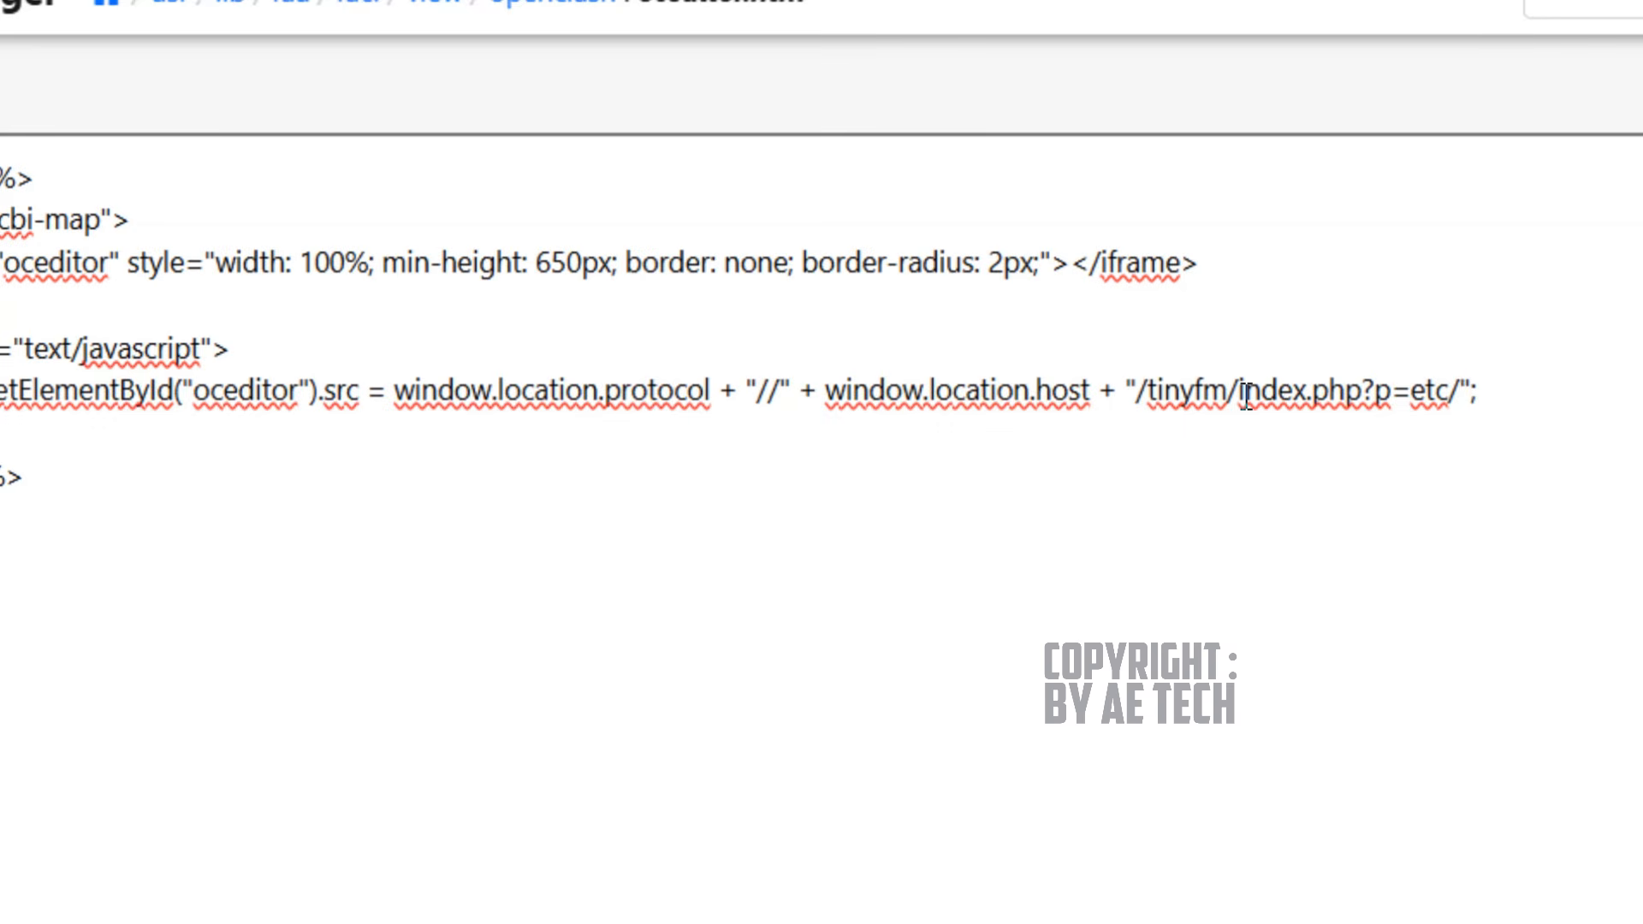
type("openclash")
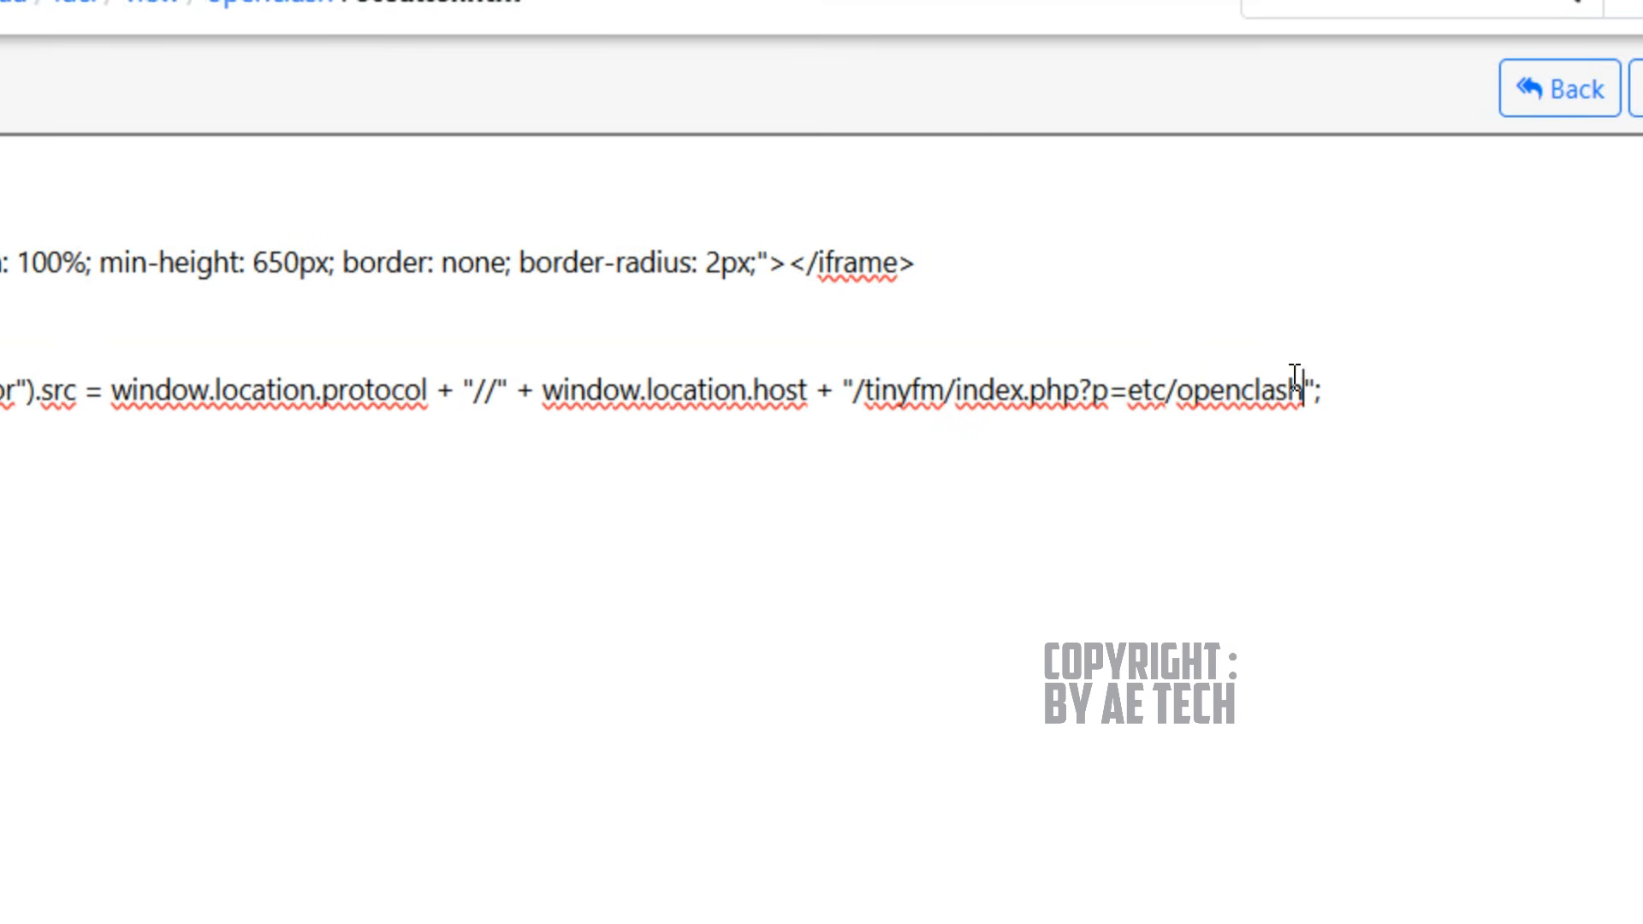
left_click(1521, 392)
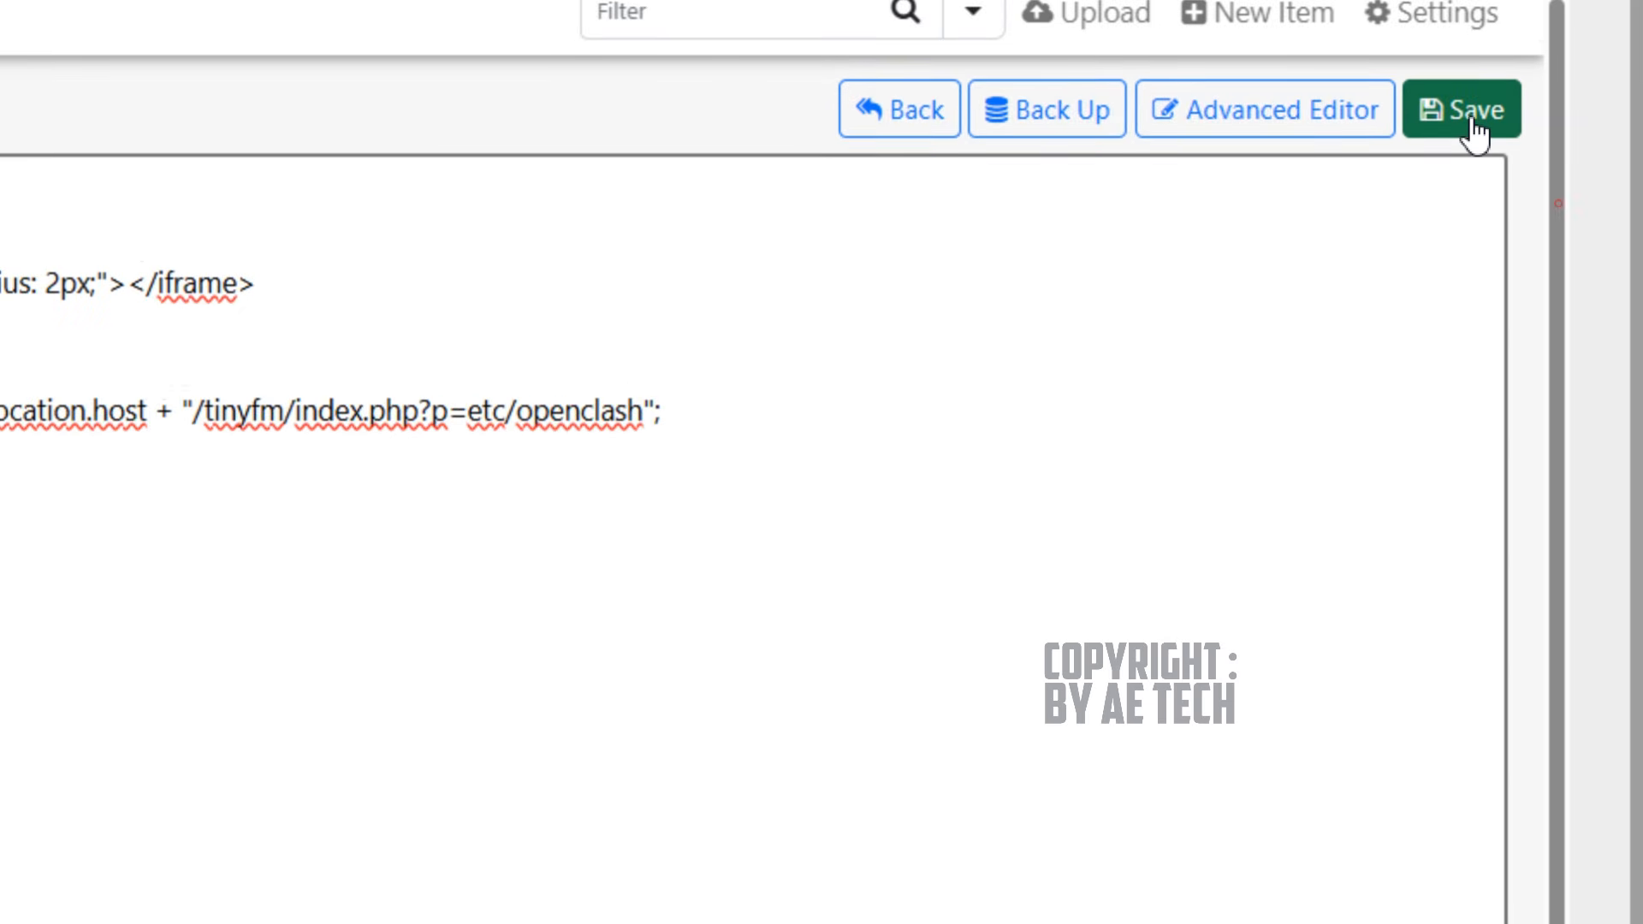
Save the edited oceditor.htm file.
left_click(1474, 128)
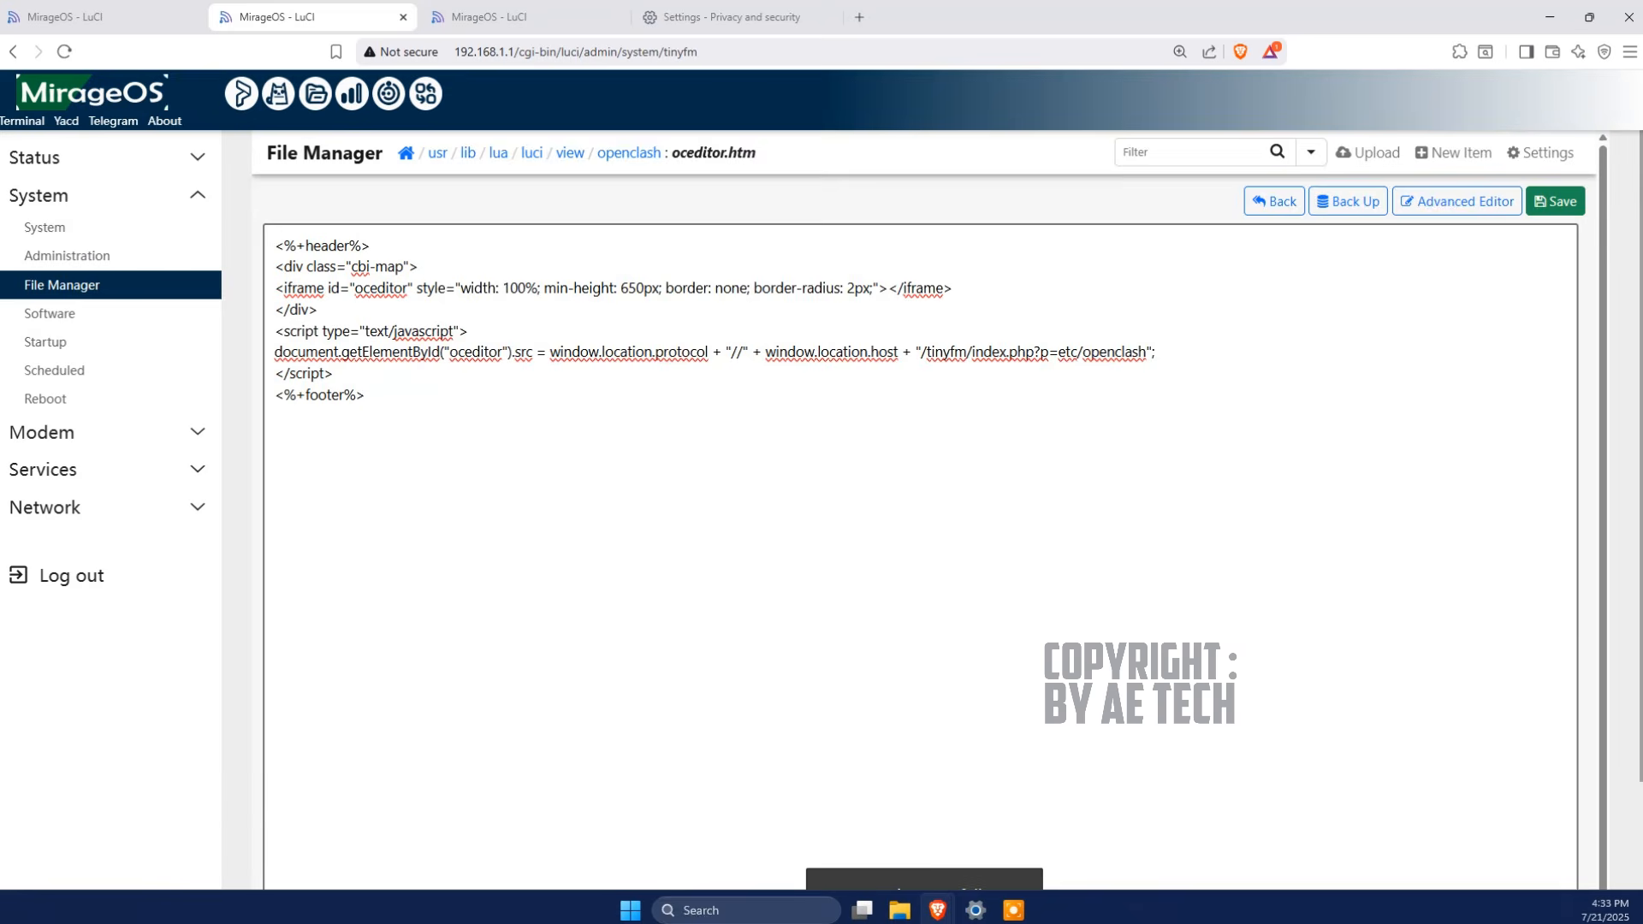
scroll(920, 513, "down", 3)
scroll(920, 513, "up", 1)
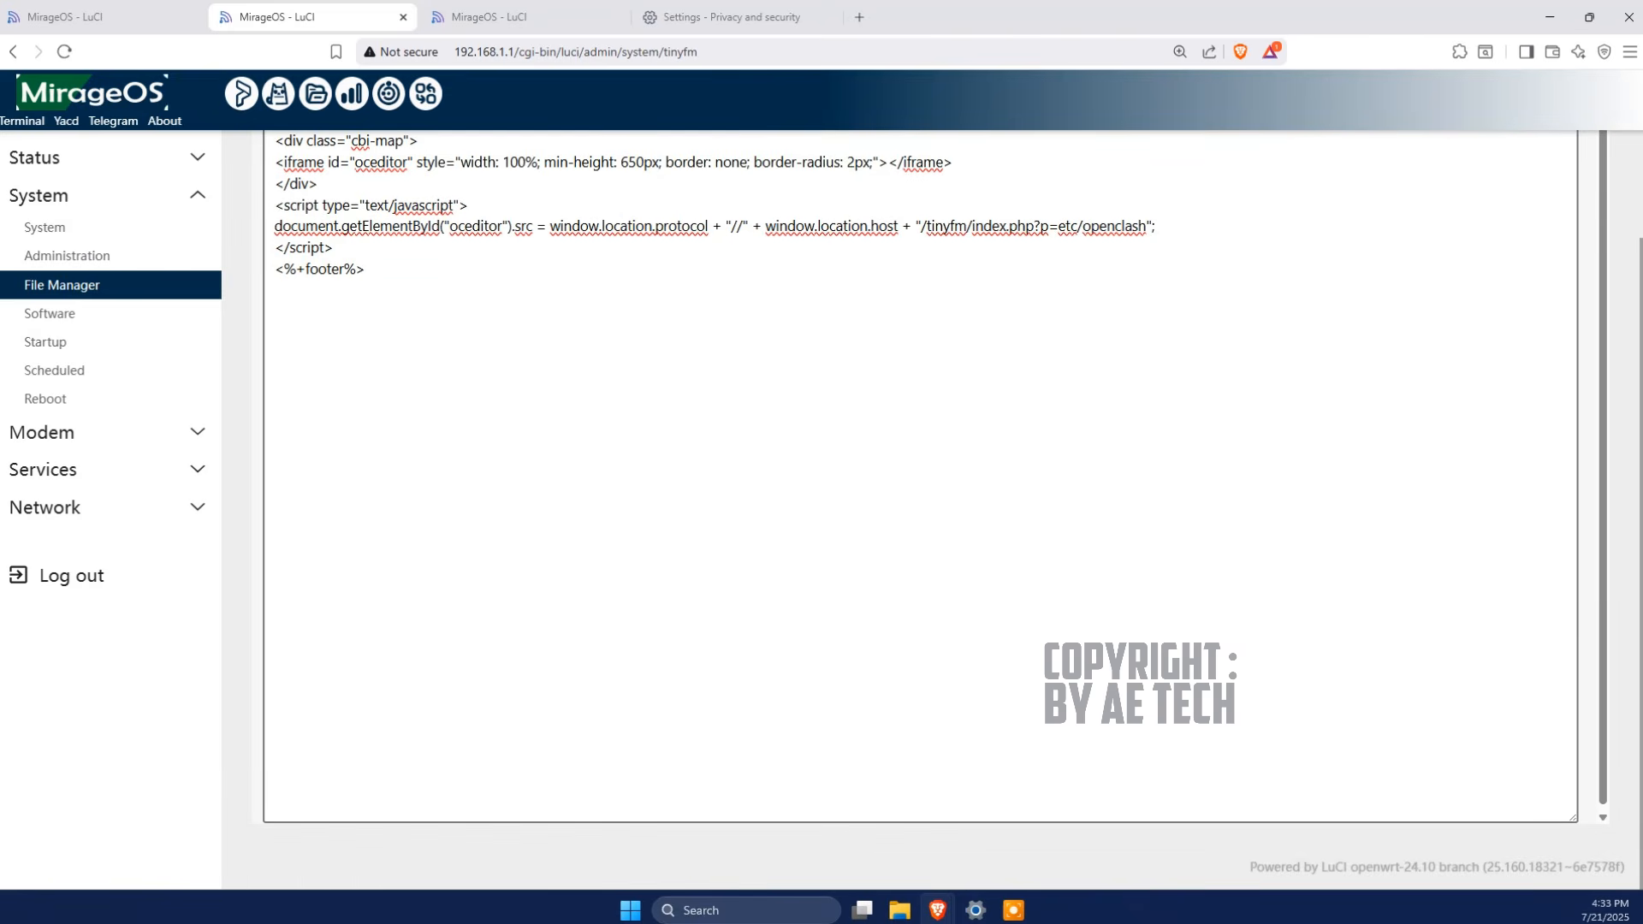
scroll(920, 513, "up", 2)
left_click(1552, 209)
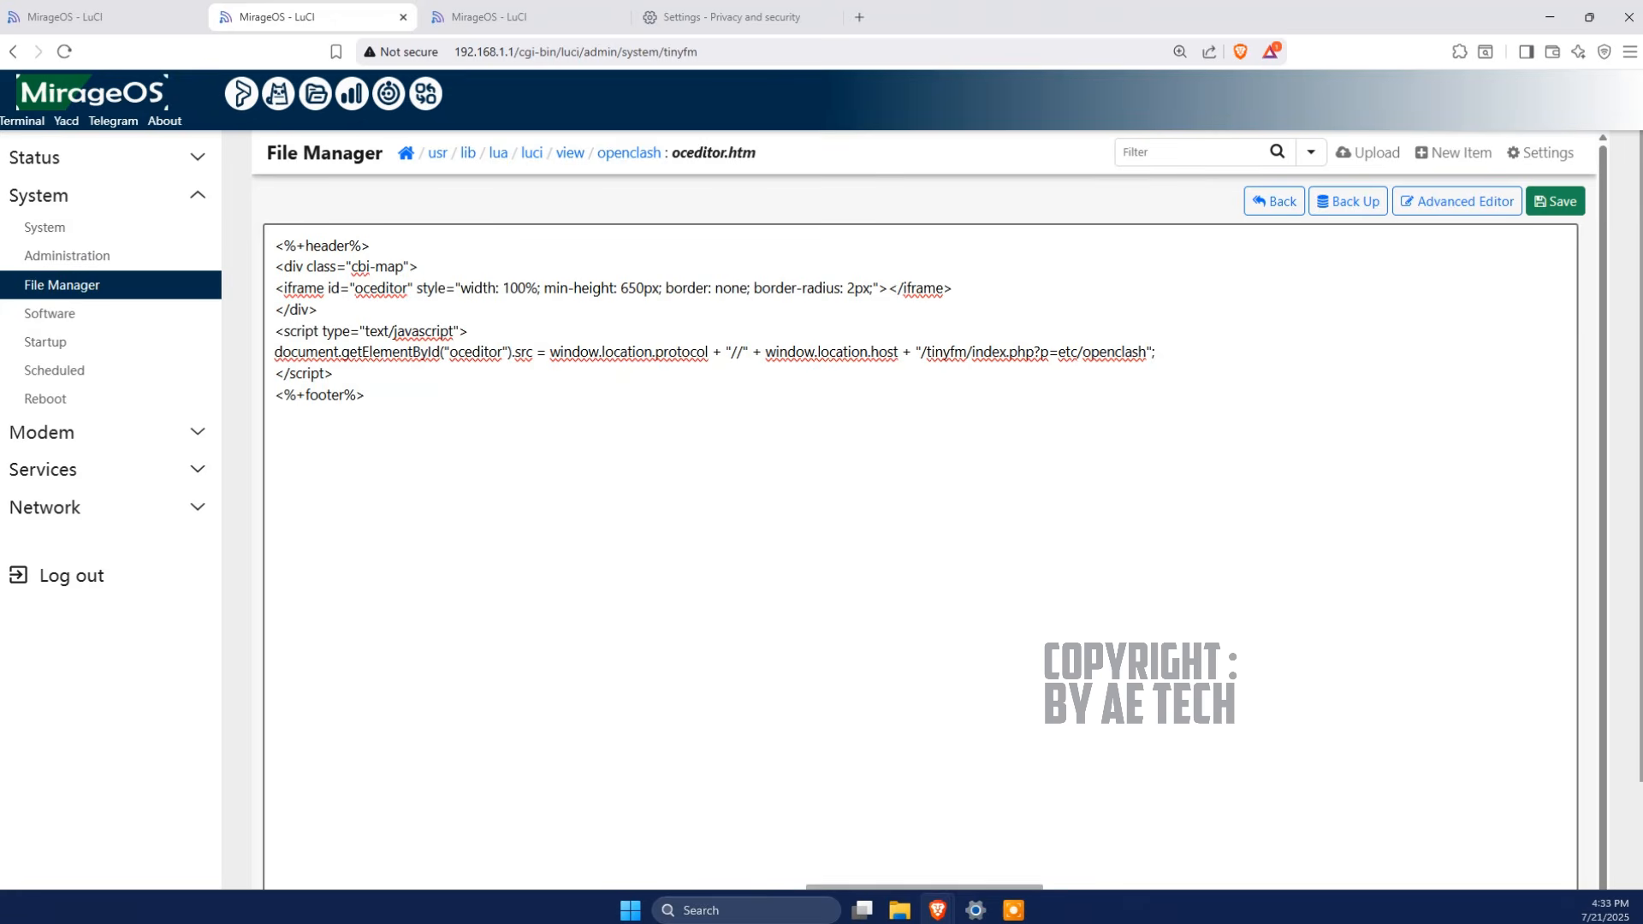
Switch to the browser's Privacy and security settings and delete the browsing data.
left_click(702, 20)
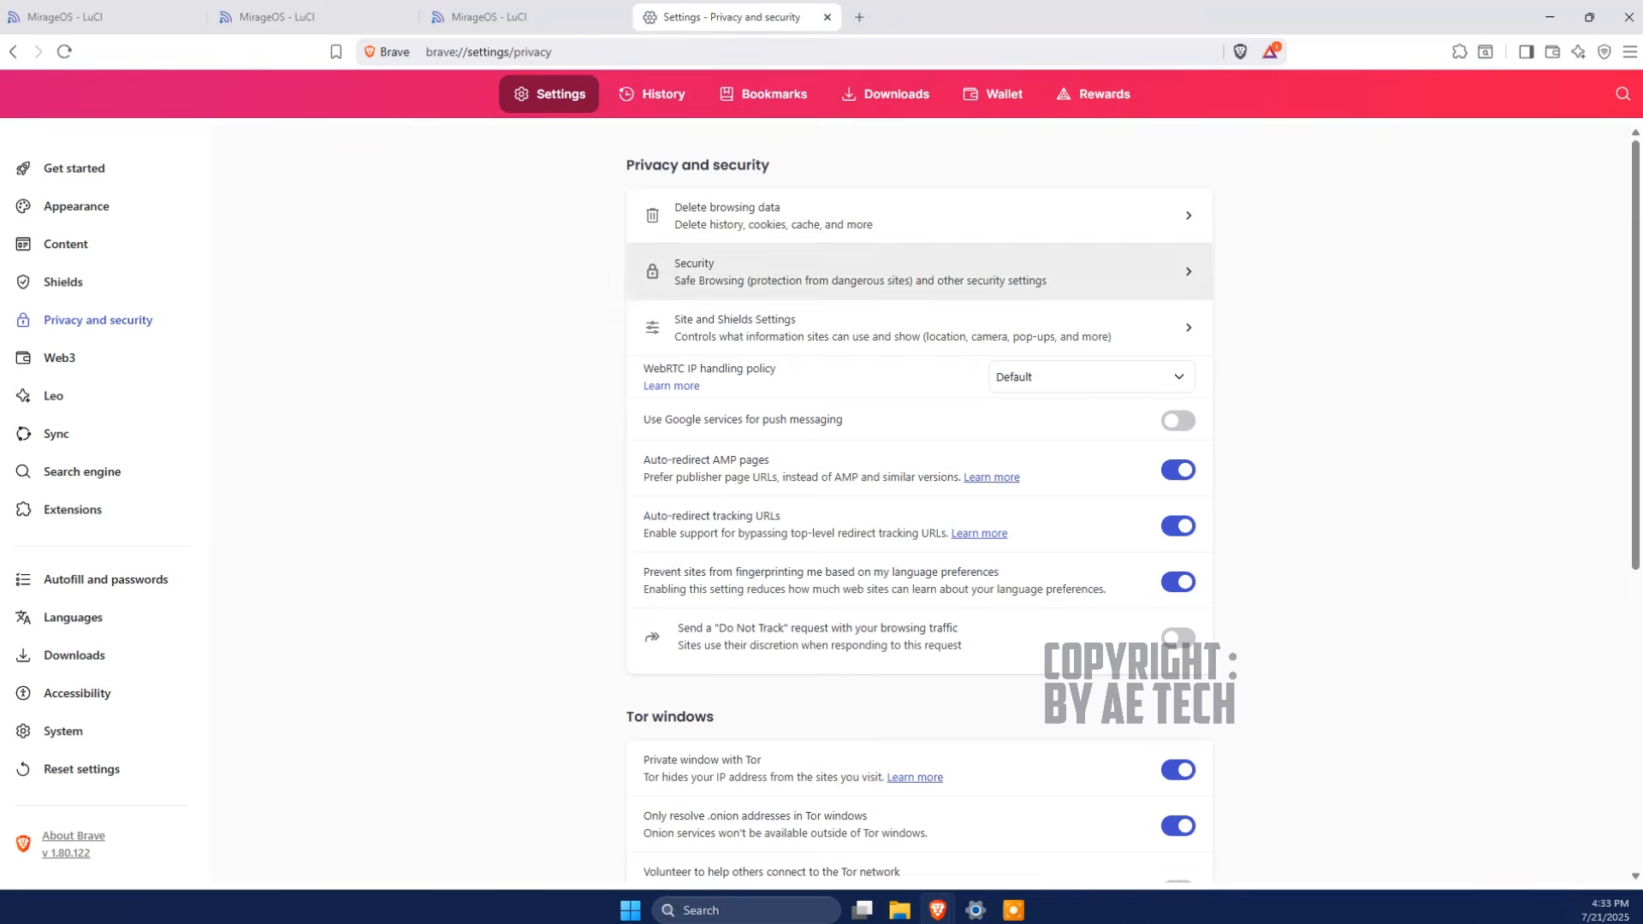
left_click(804, 235)
left_click(914, 675)
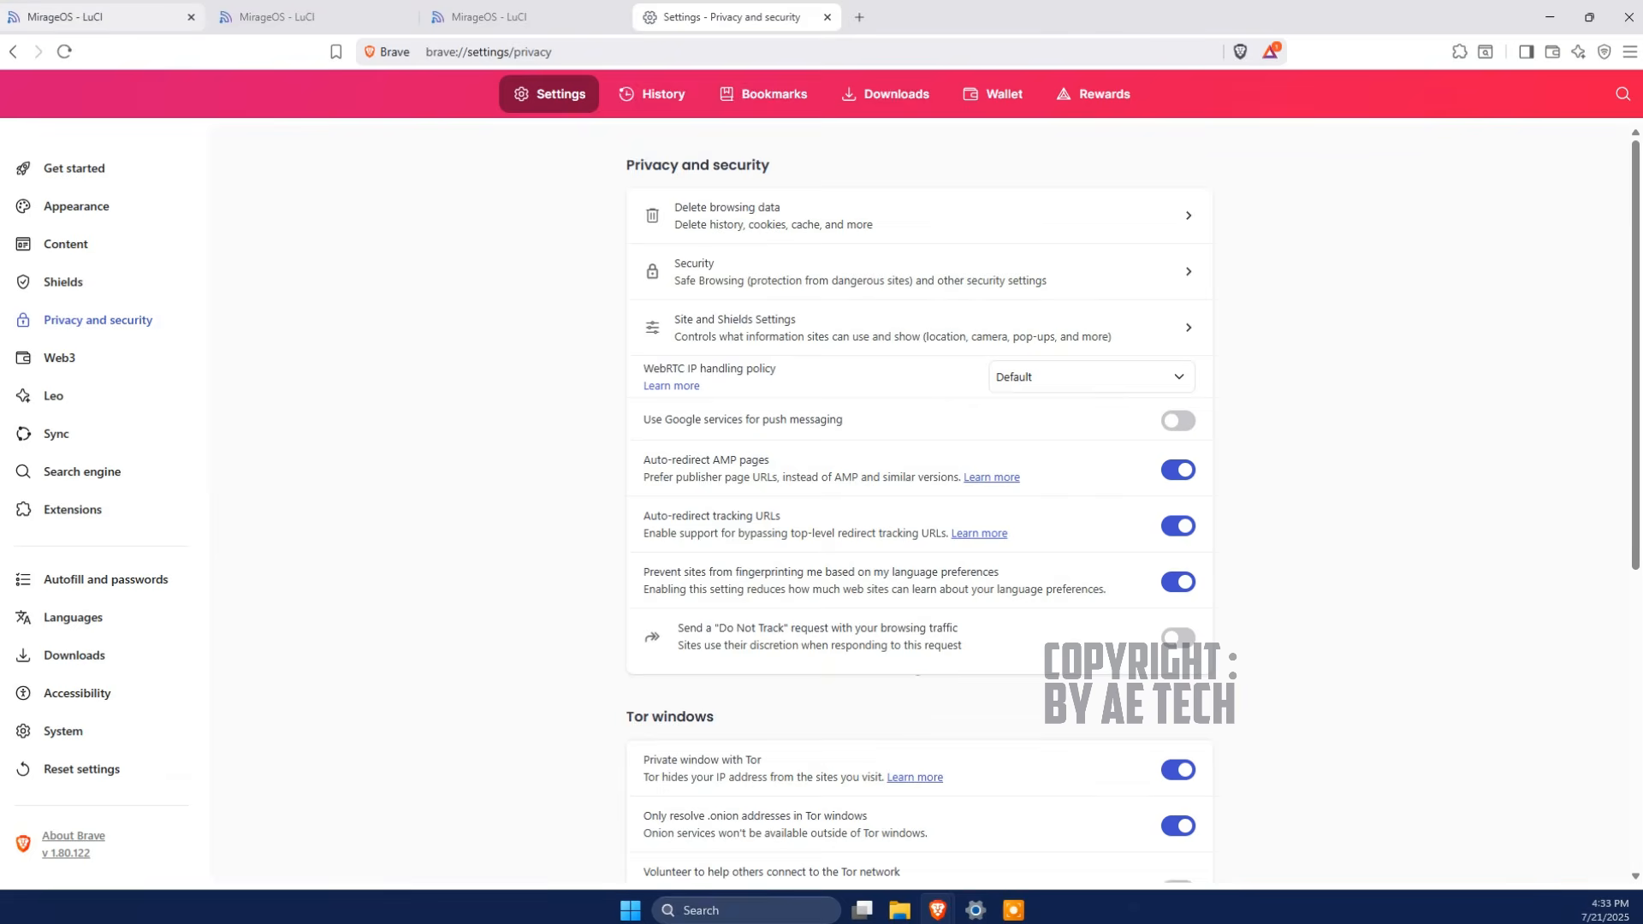
Return to the OpenClash tab and check the Config Editor's etc/openclash file list and the Overviews page.
left_click(147, 26)
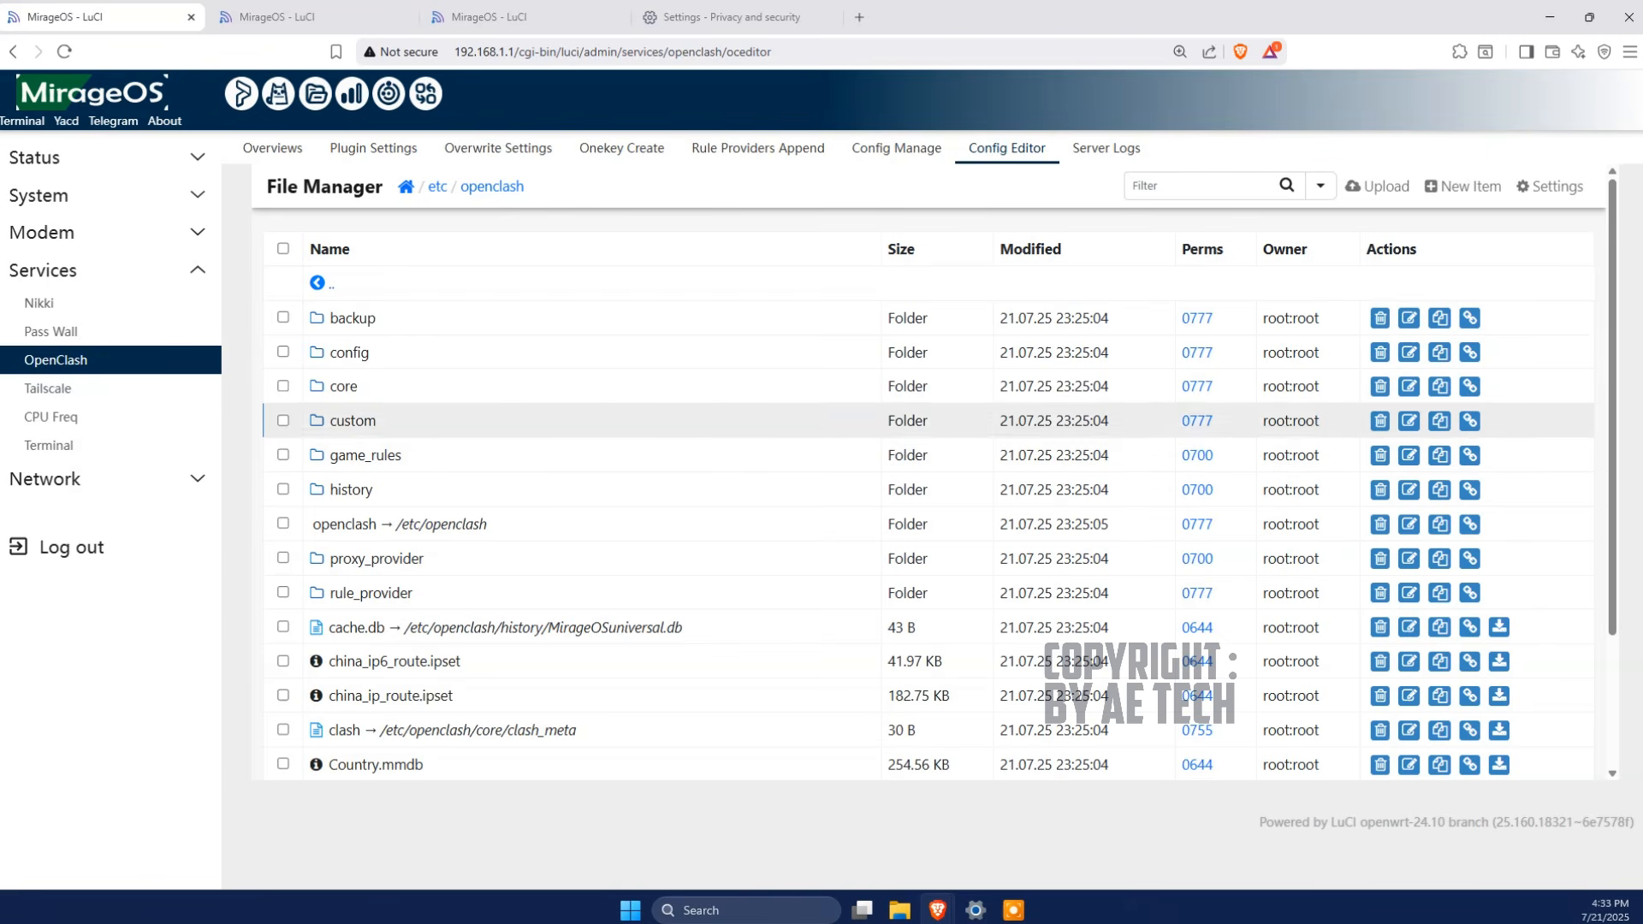
scroll(599, 556, "down", 3)
scroll(599, 556, "up", 3)
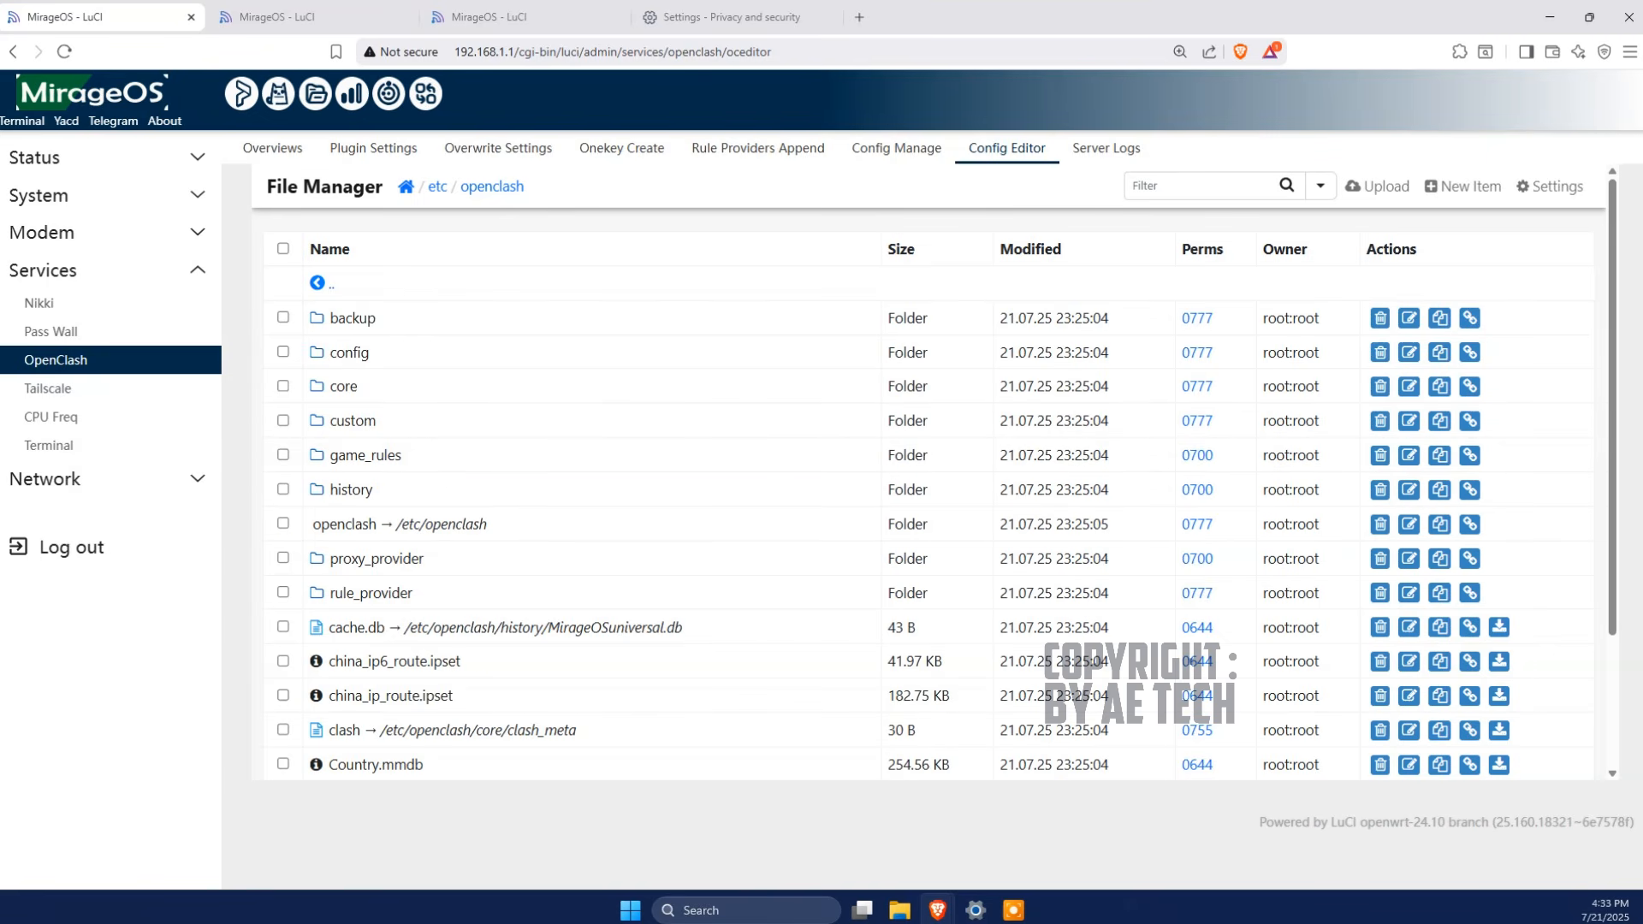
left_click(273, 149)
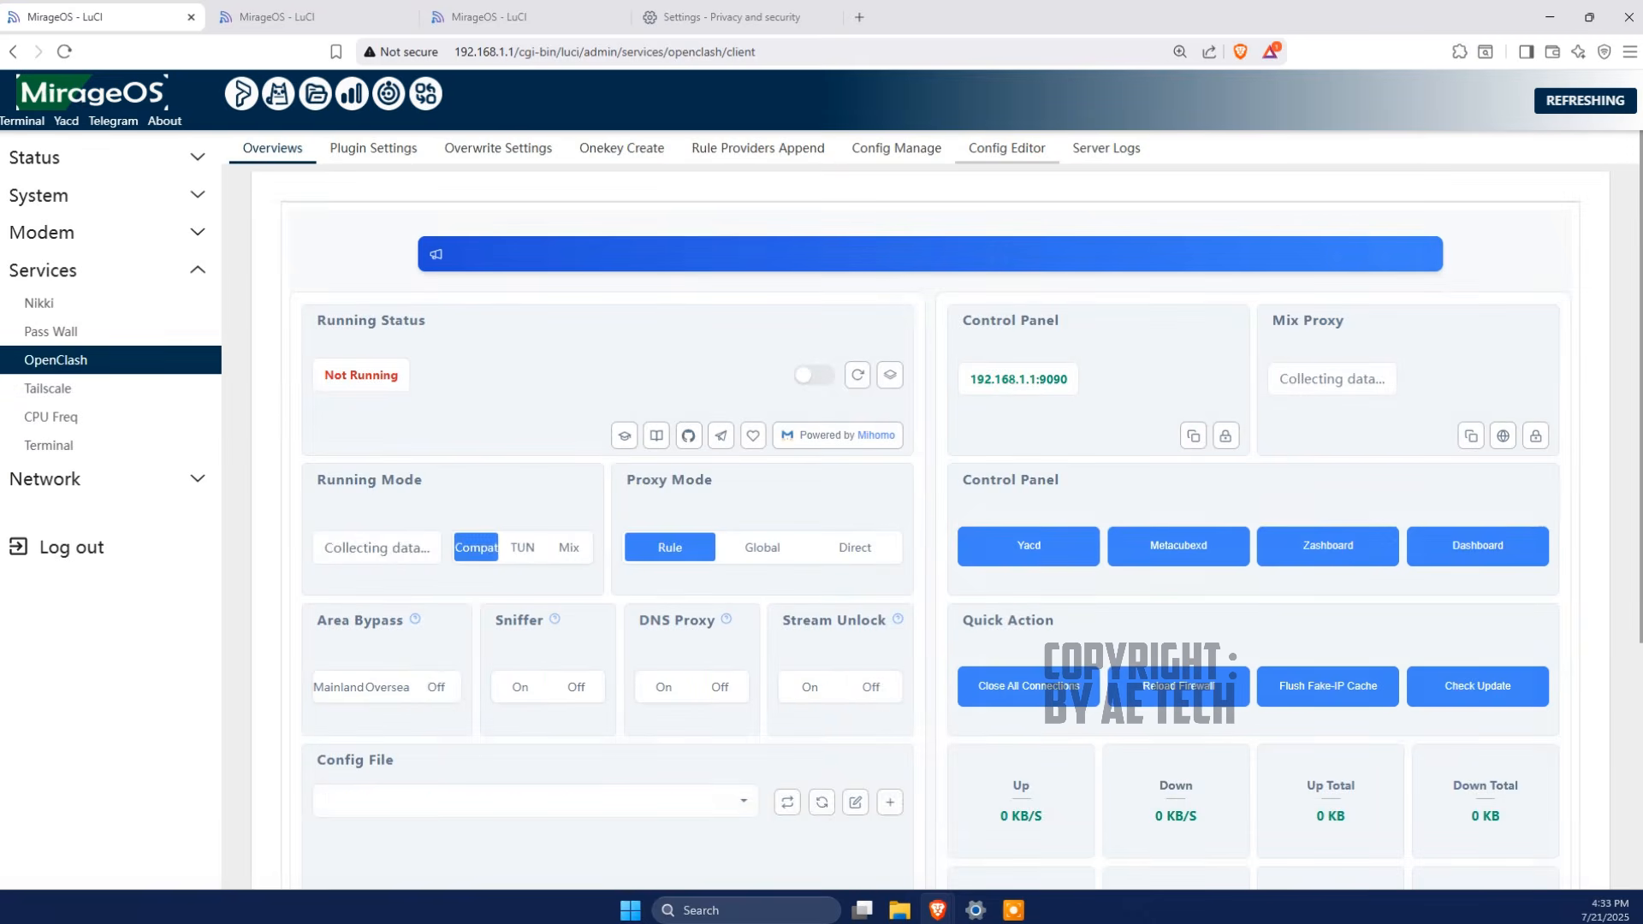
left_click(1006, 148)
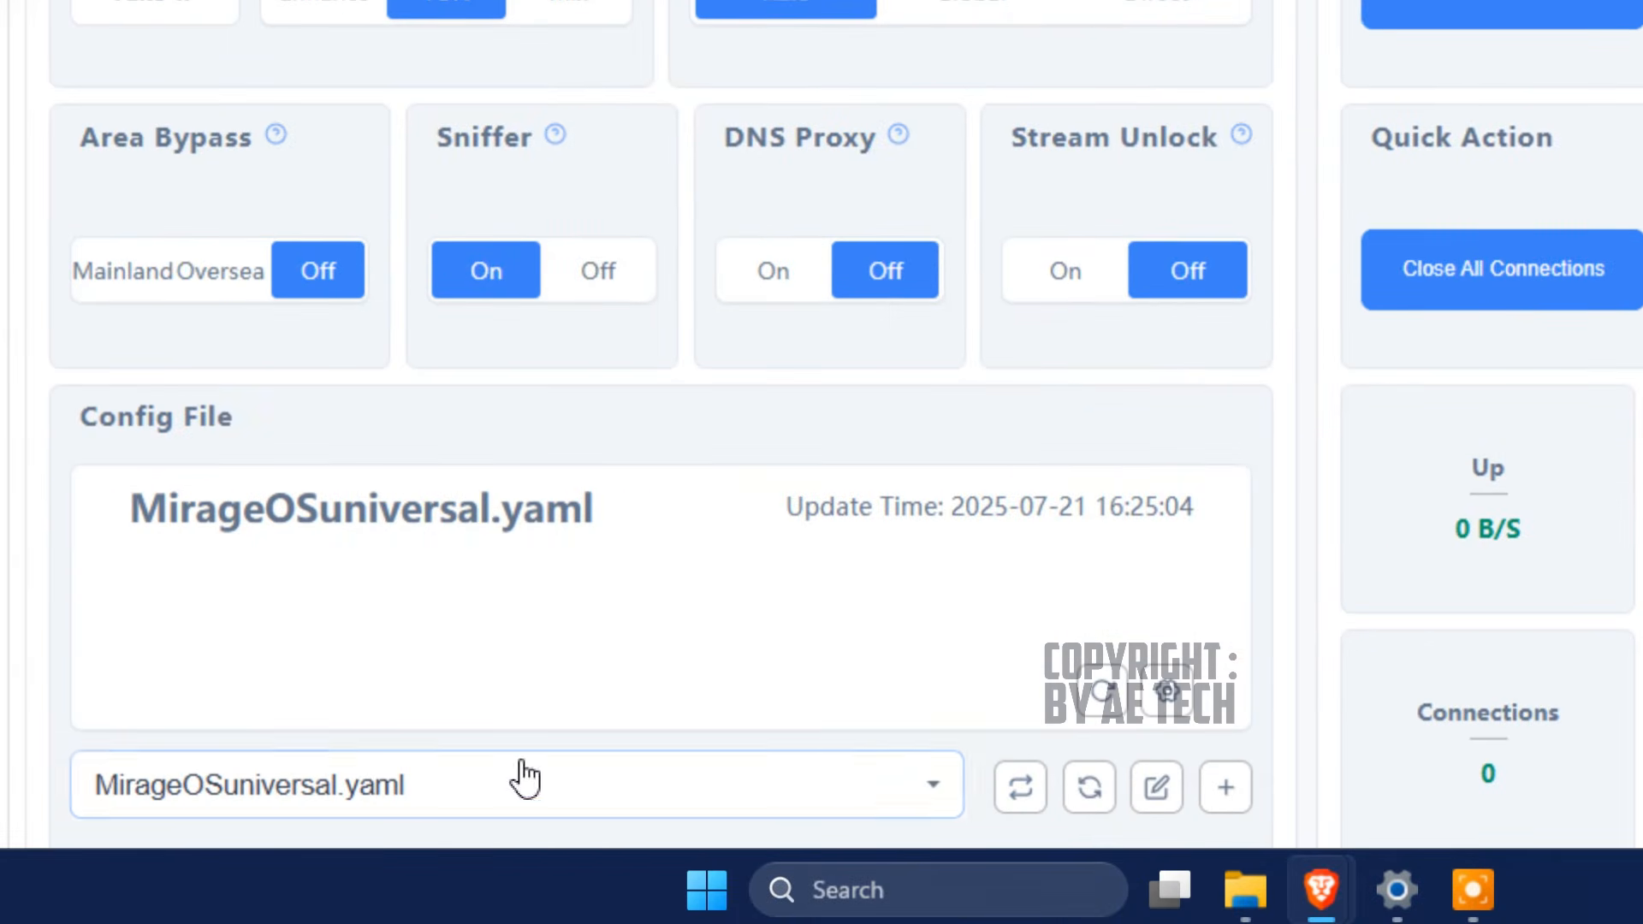
Add a new OpenClash config by uploading akunXUT.yaml with the config name akunXUT.
left_click(1227, 787)
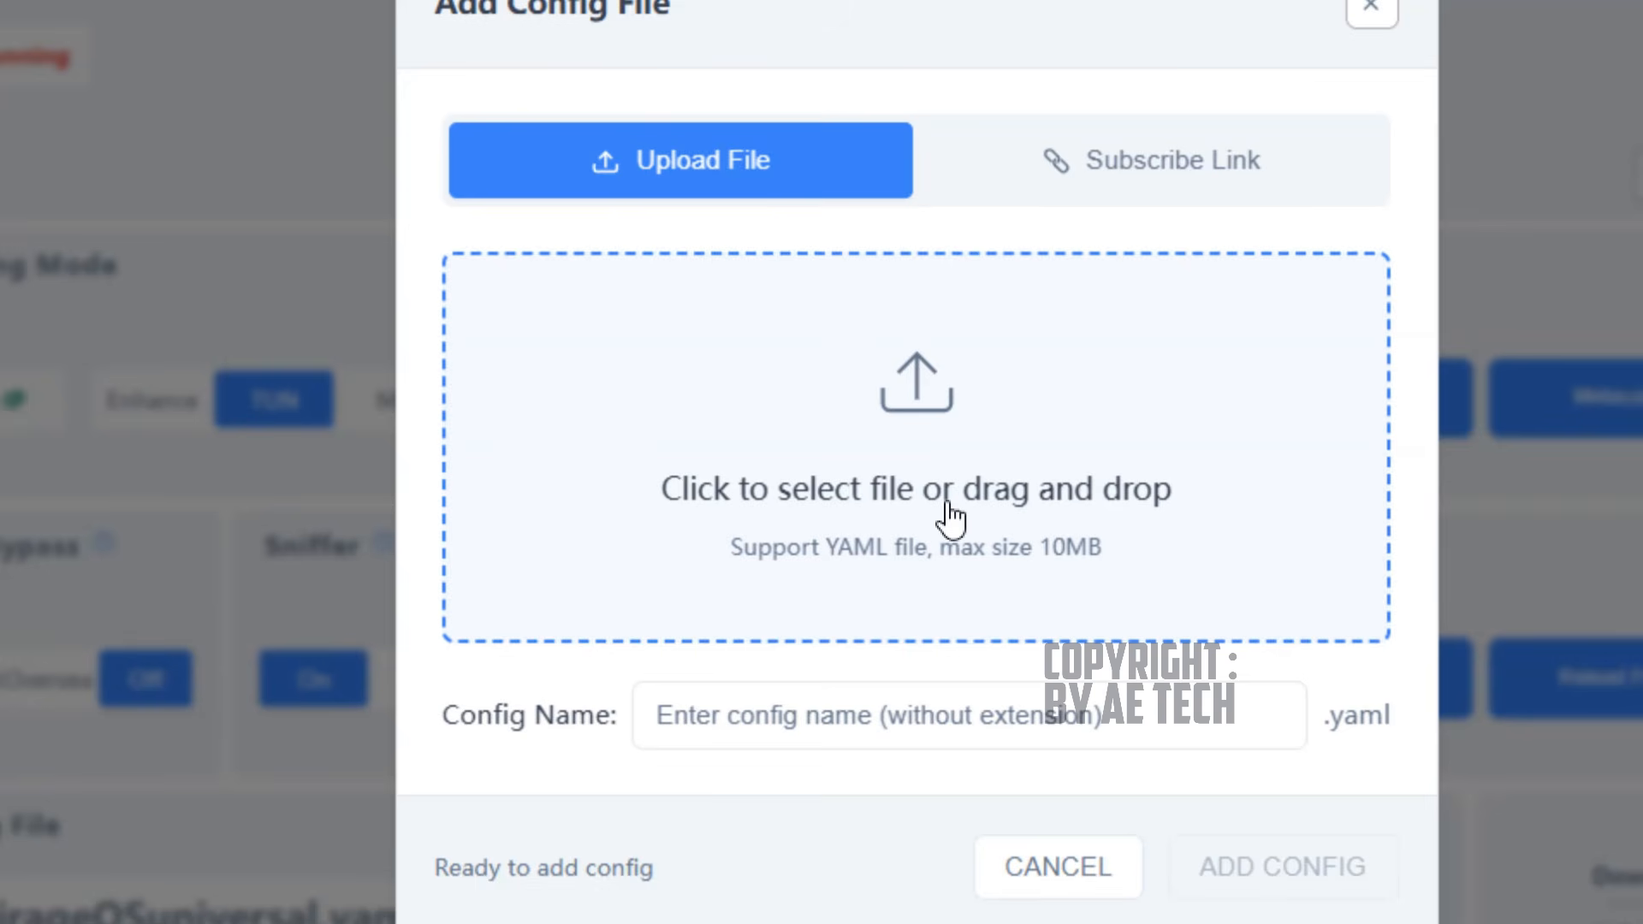
left_click(949, 518)
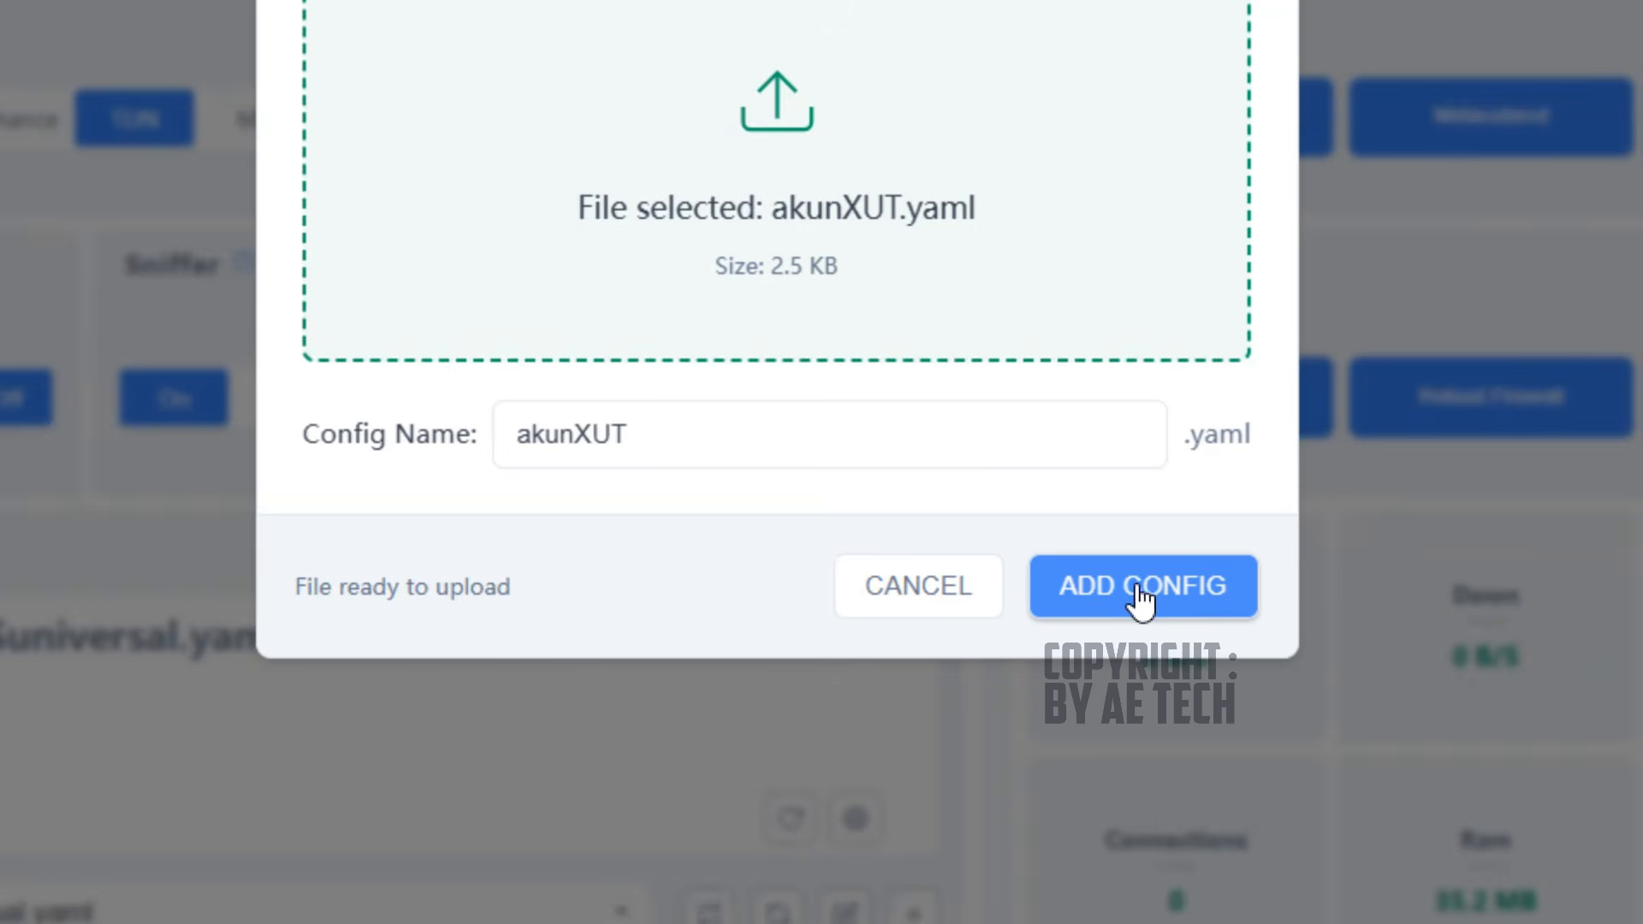
left_click(1142, 590)
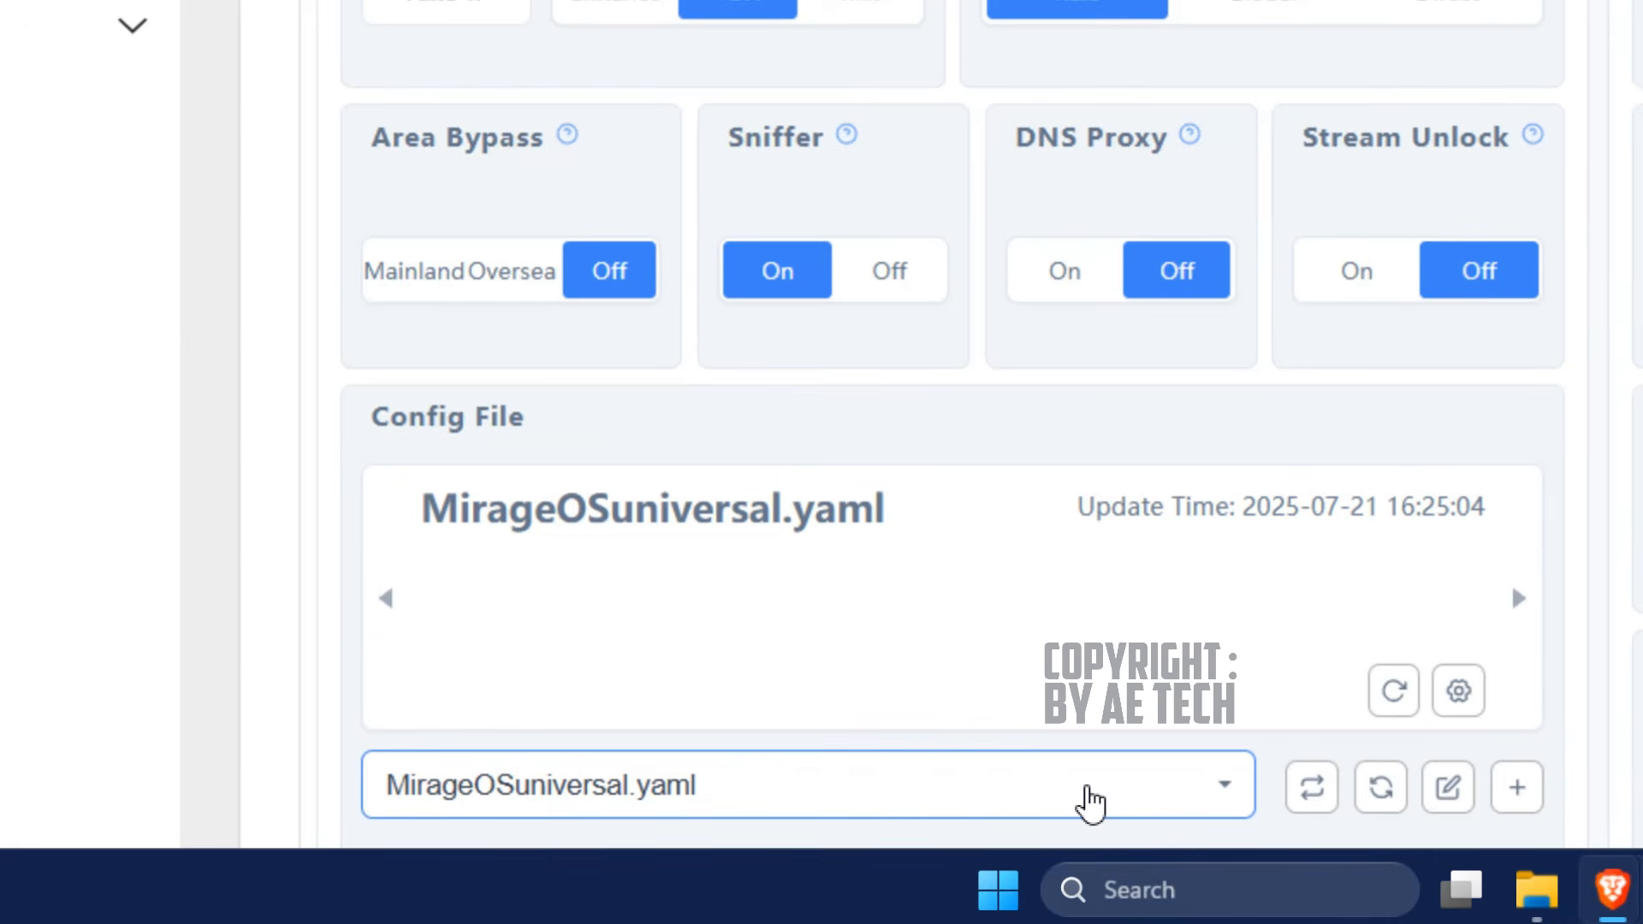
Select akunXUT.yaml as OpenClash's config file and update it.
left_click(1085, 801)
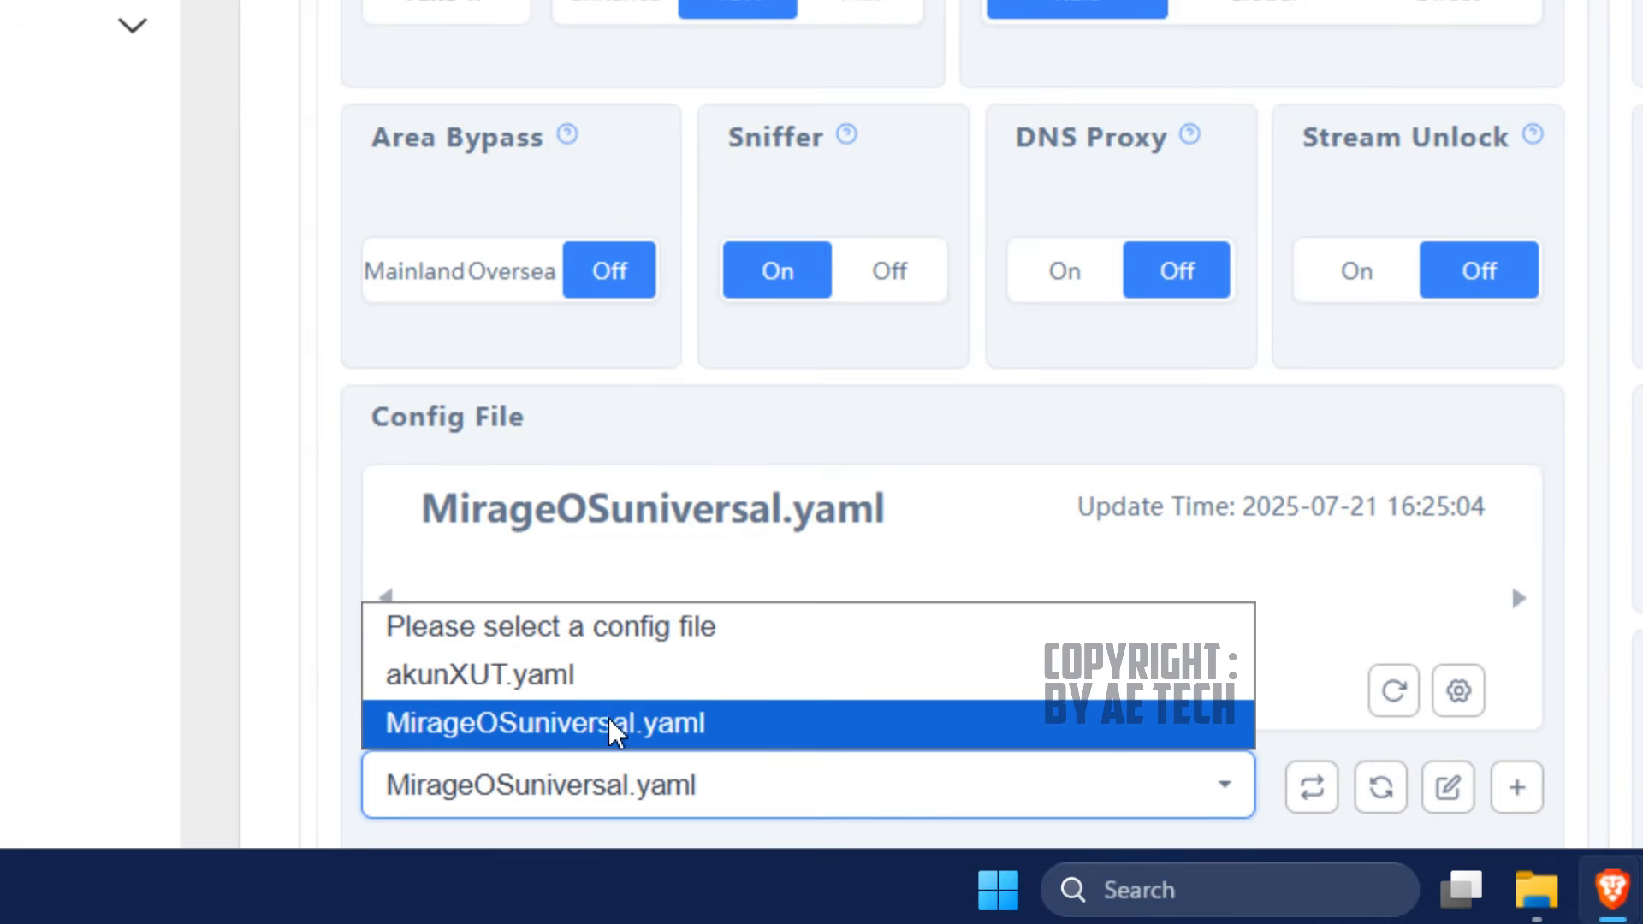
left_click(616, 688)
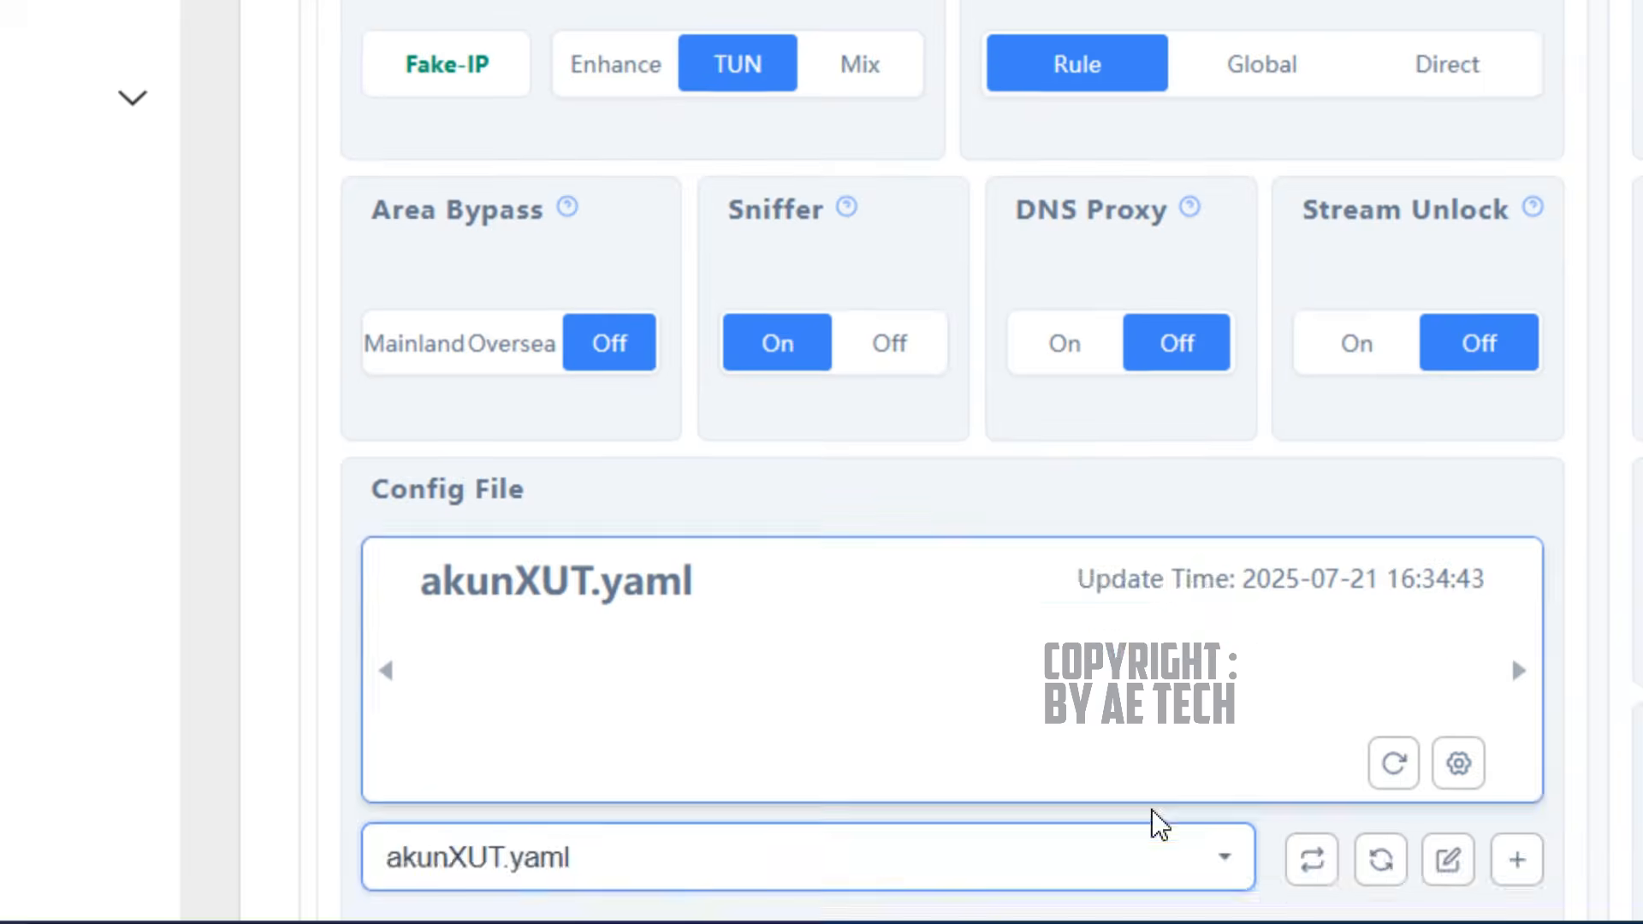
left_click(1392, 738)
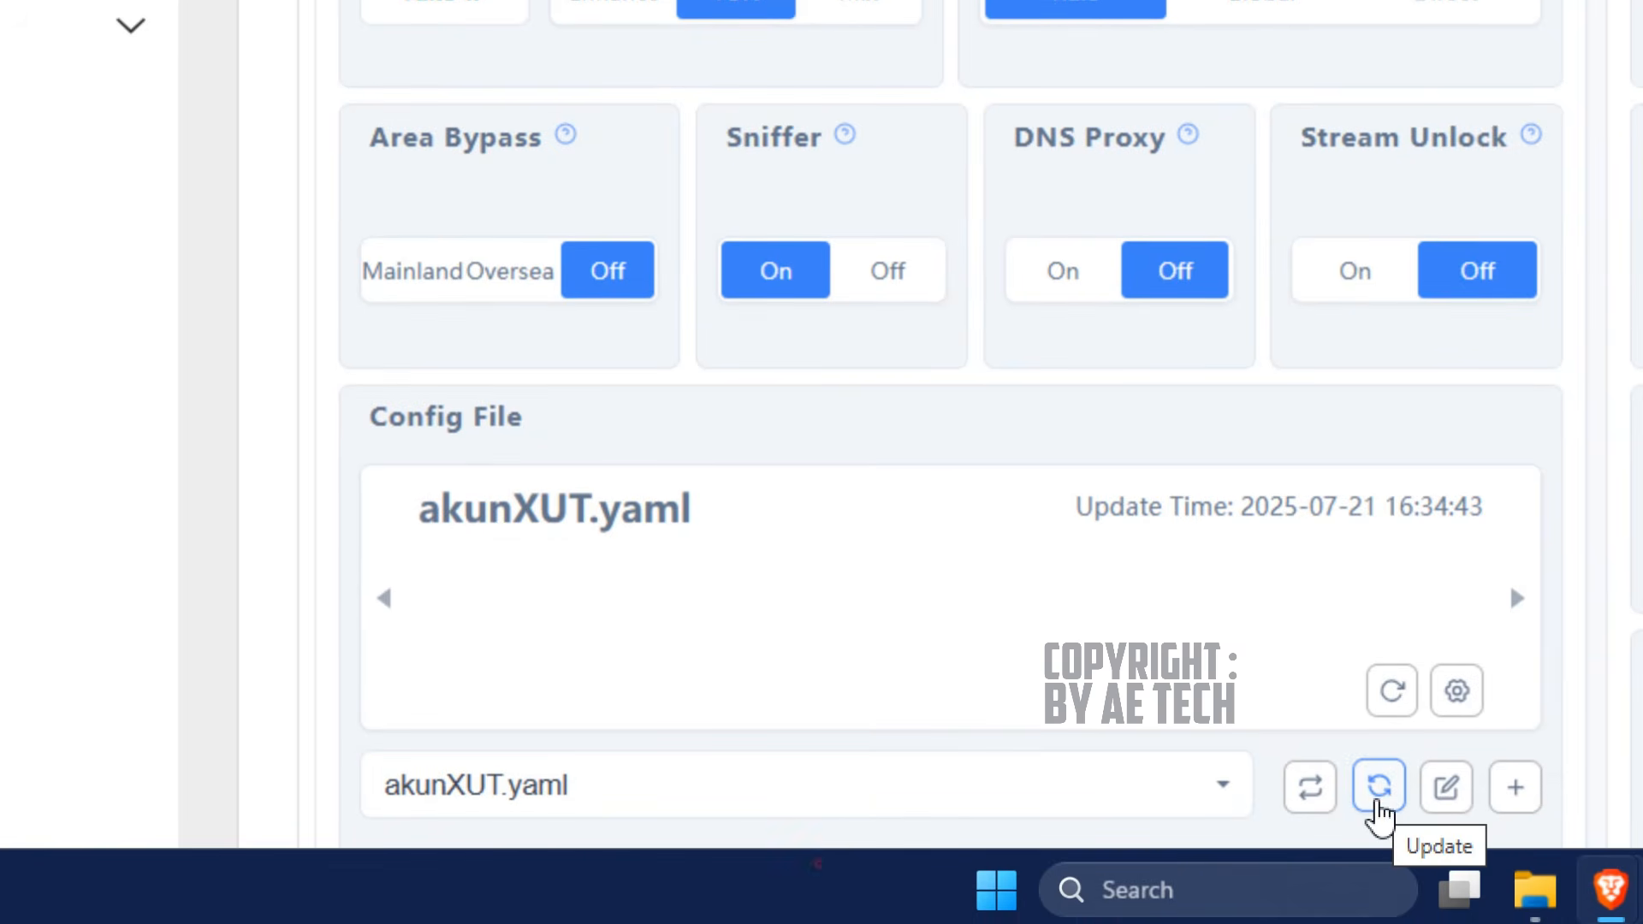
left_click(1378, 803)
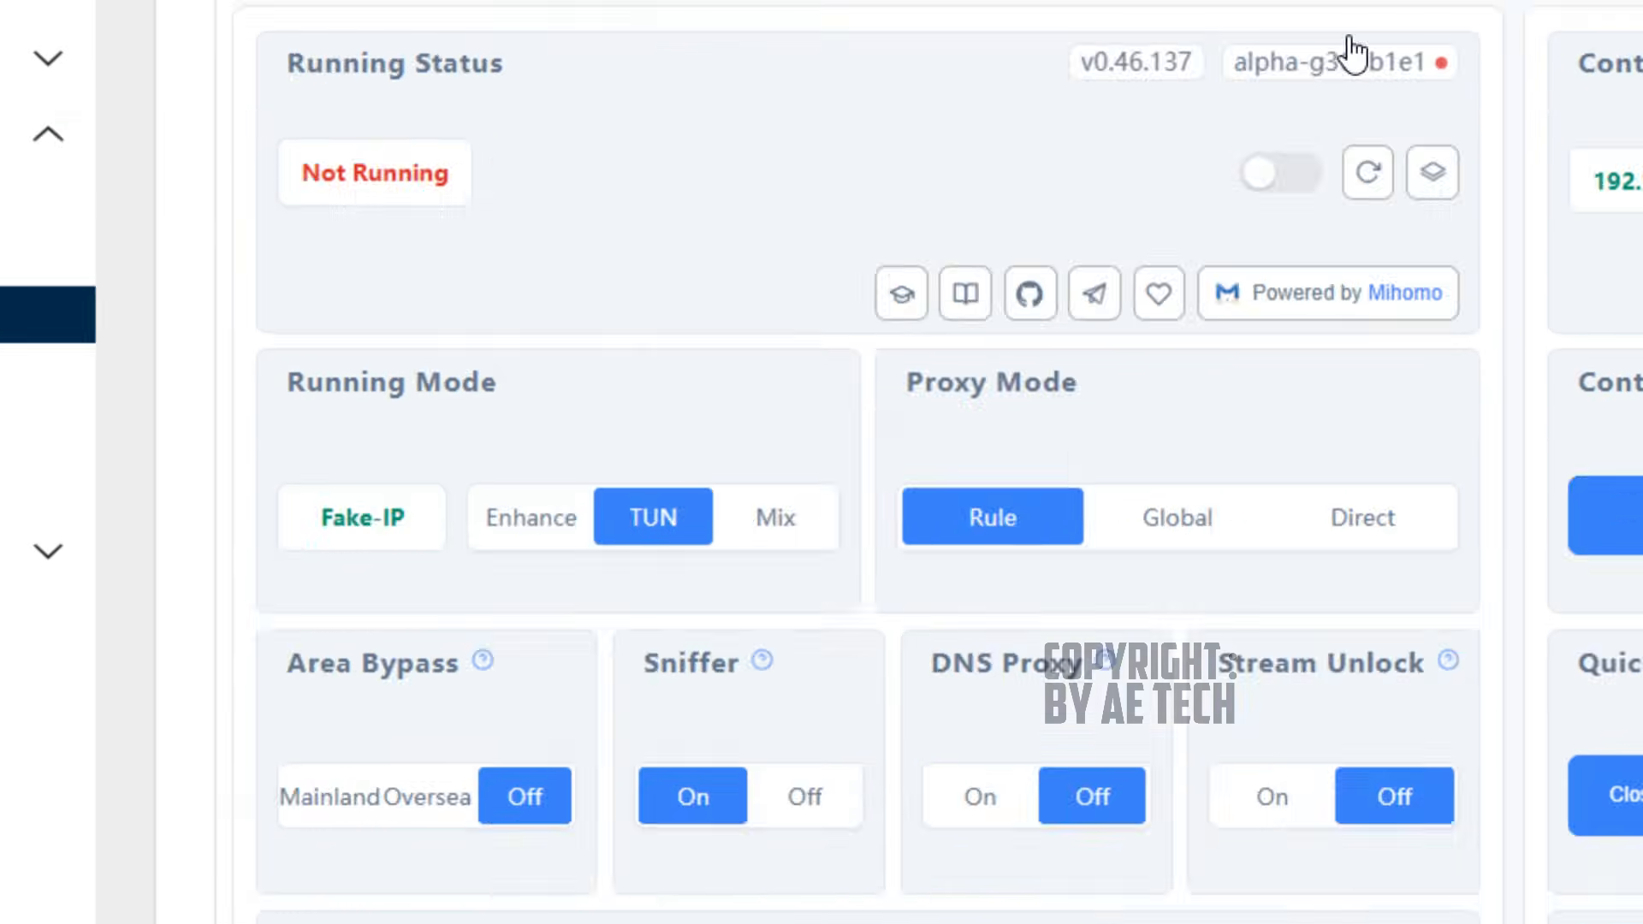
Start OpenClash and inspect the proxy groups on the Proxies page of its Yacd dashboard.
left_click(1281, 173)
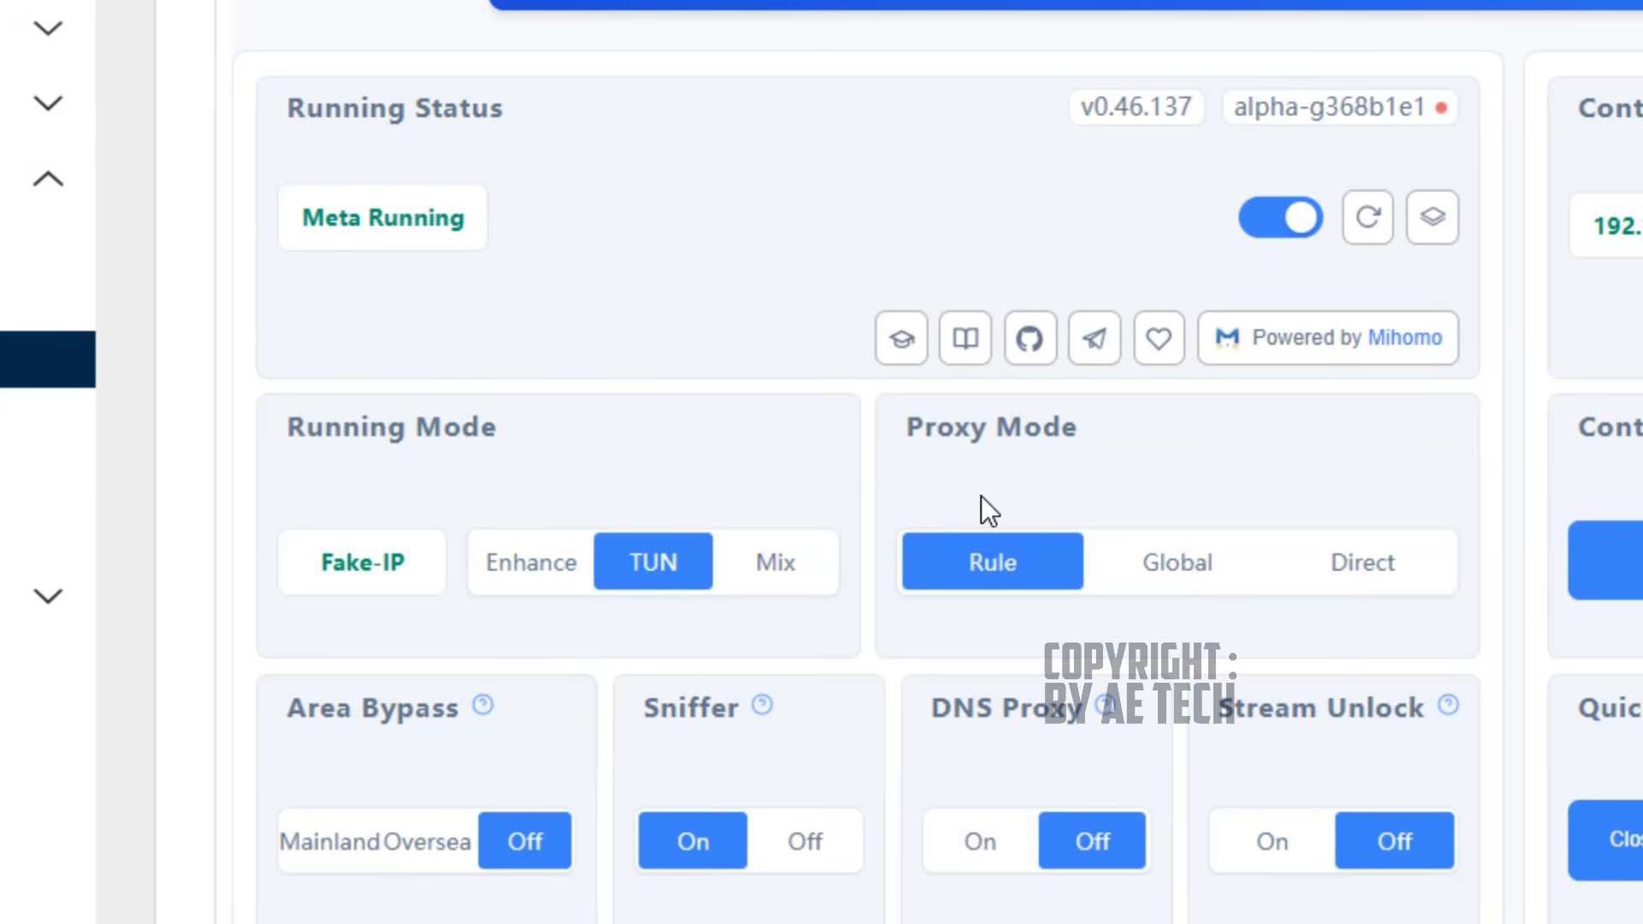
scroll(1087, 809, "down", 2)
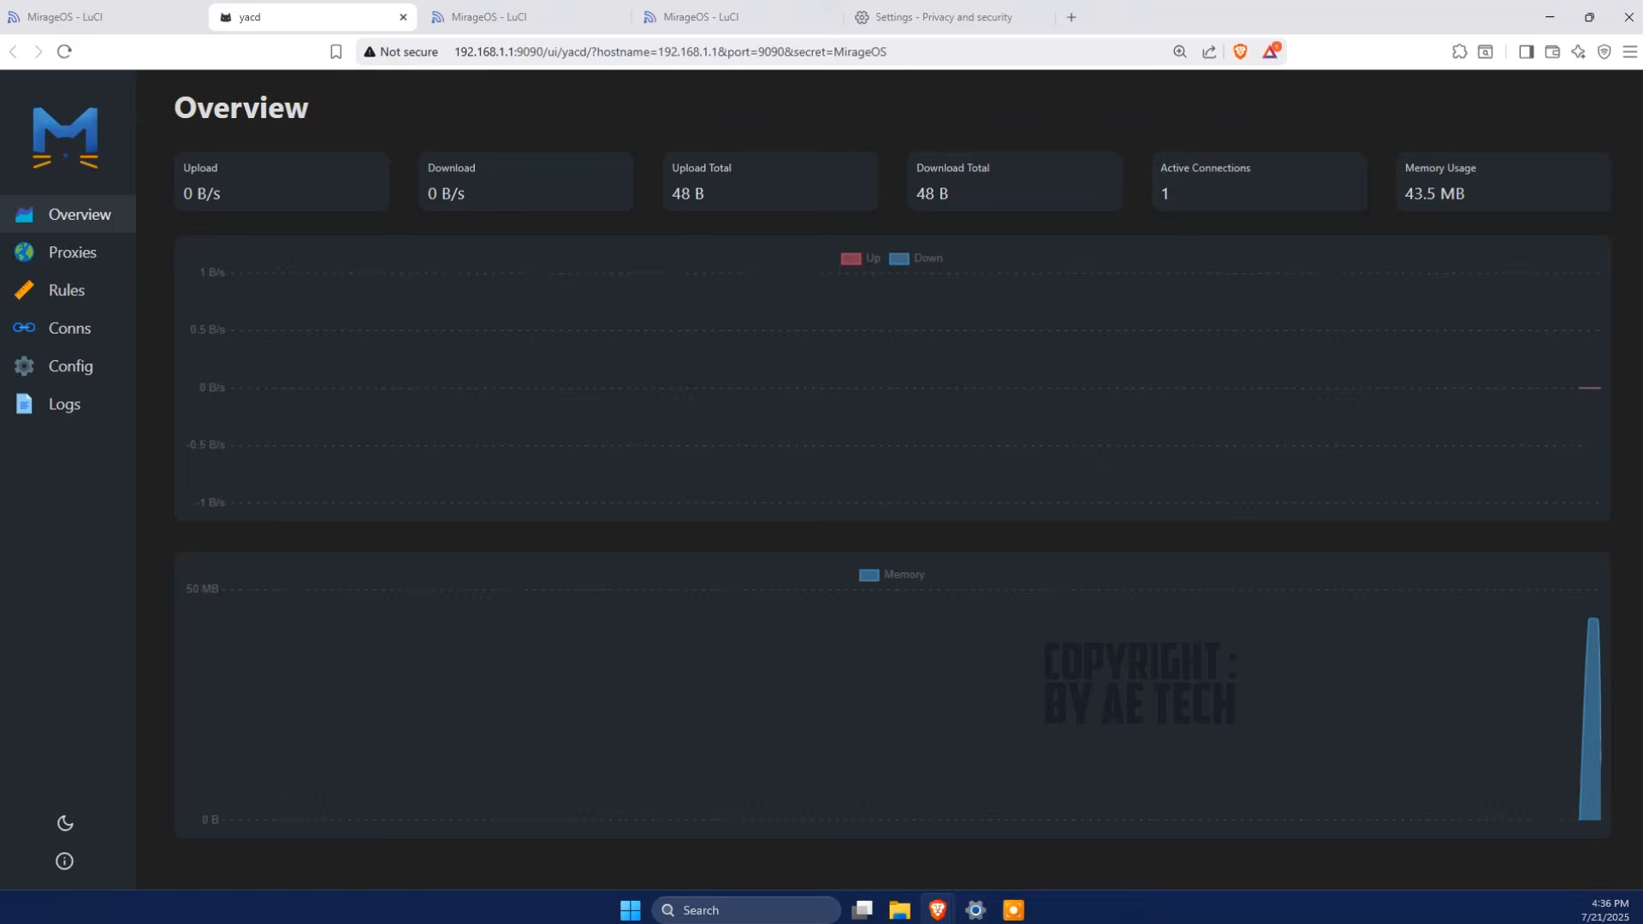
left_click(184, 487)
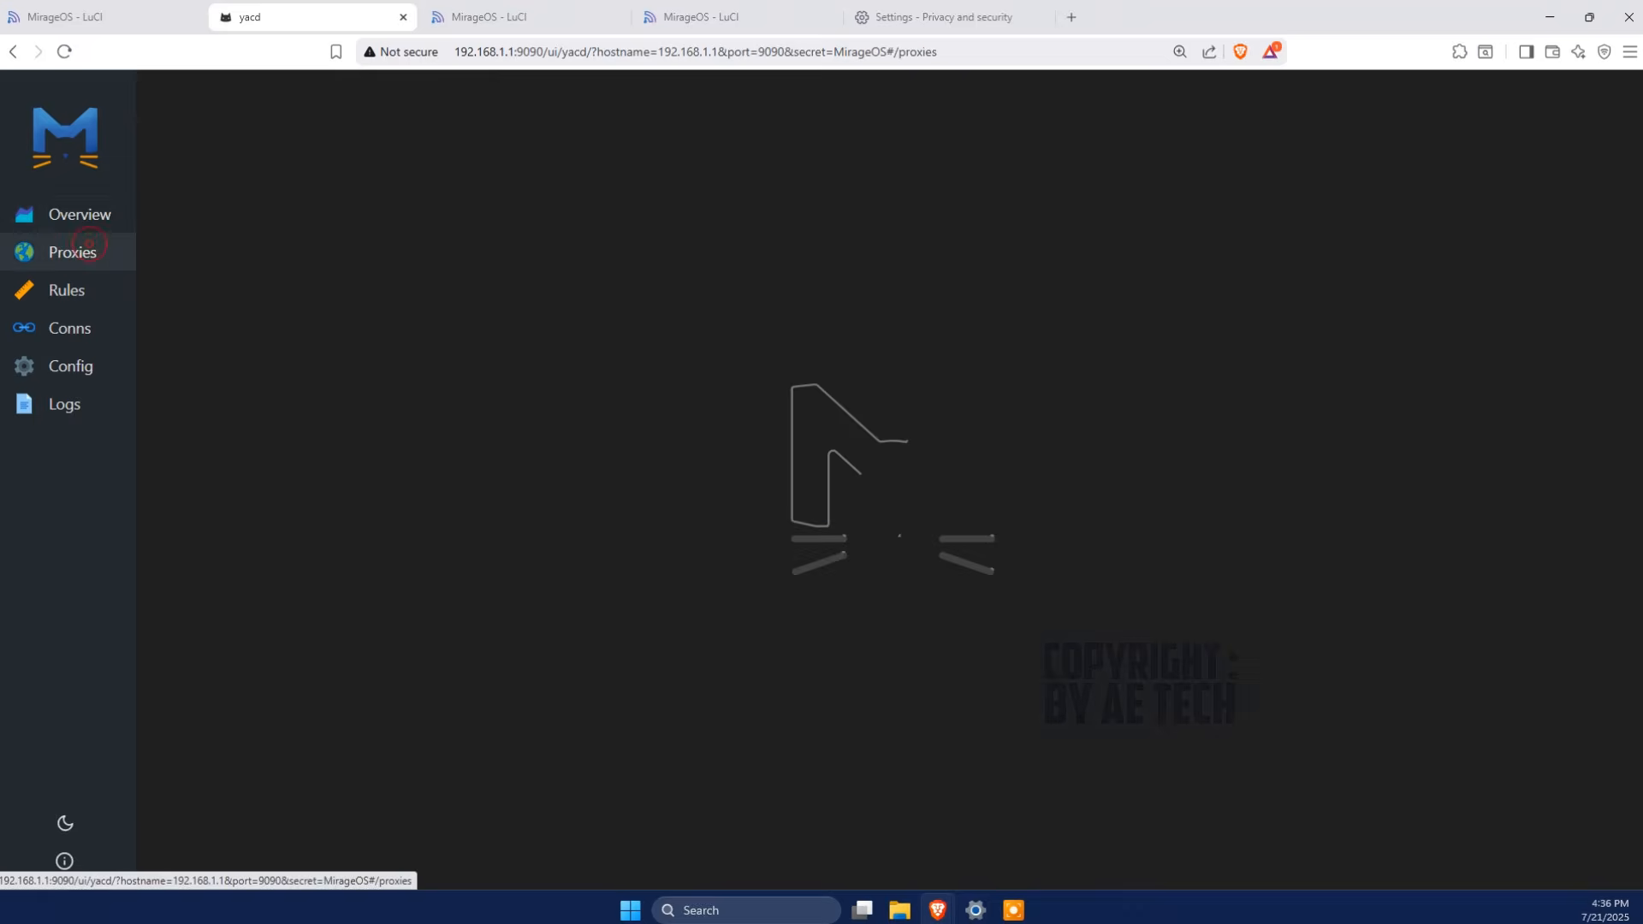
scroll(484, 387, "down", 3)
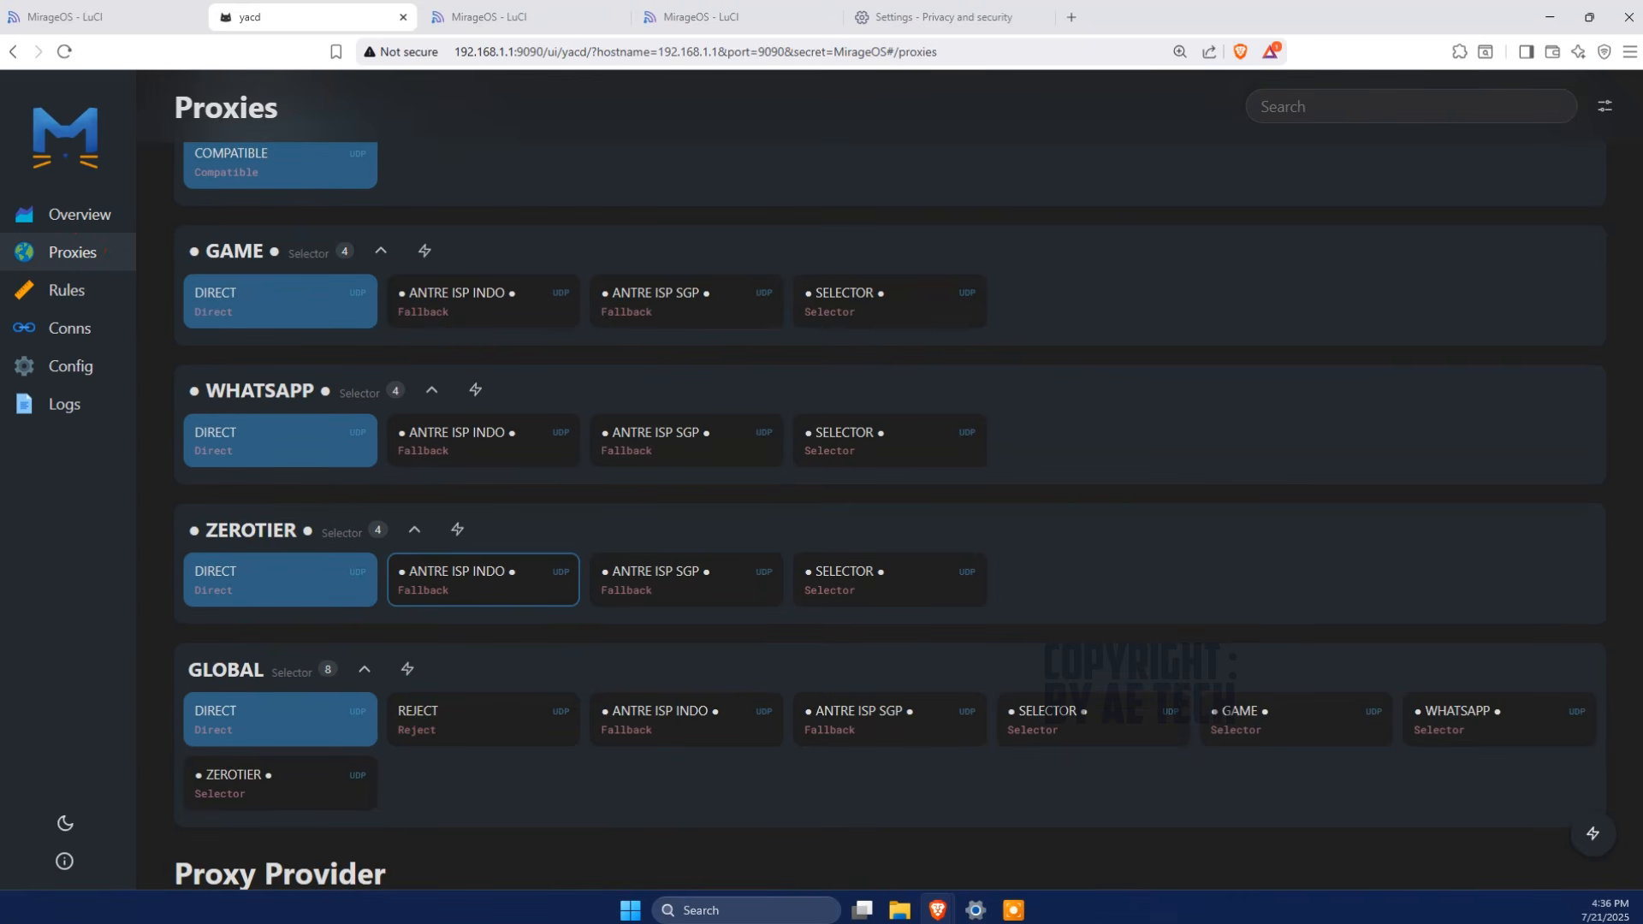
scroll(483, 580, "down", 4)
scroll(483, 580, "up", 6)
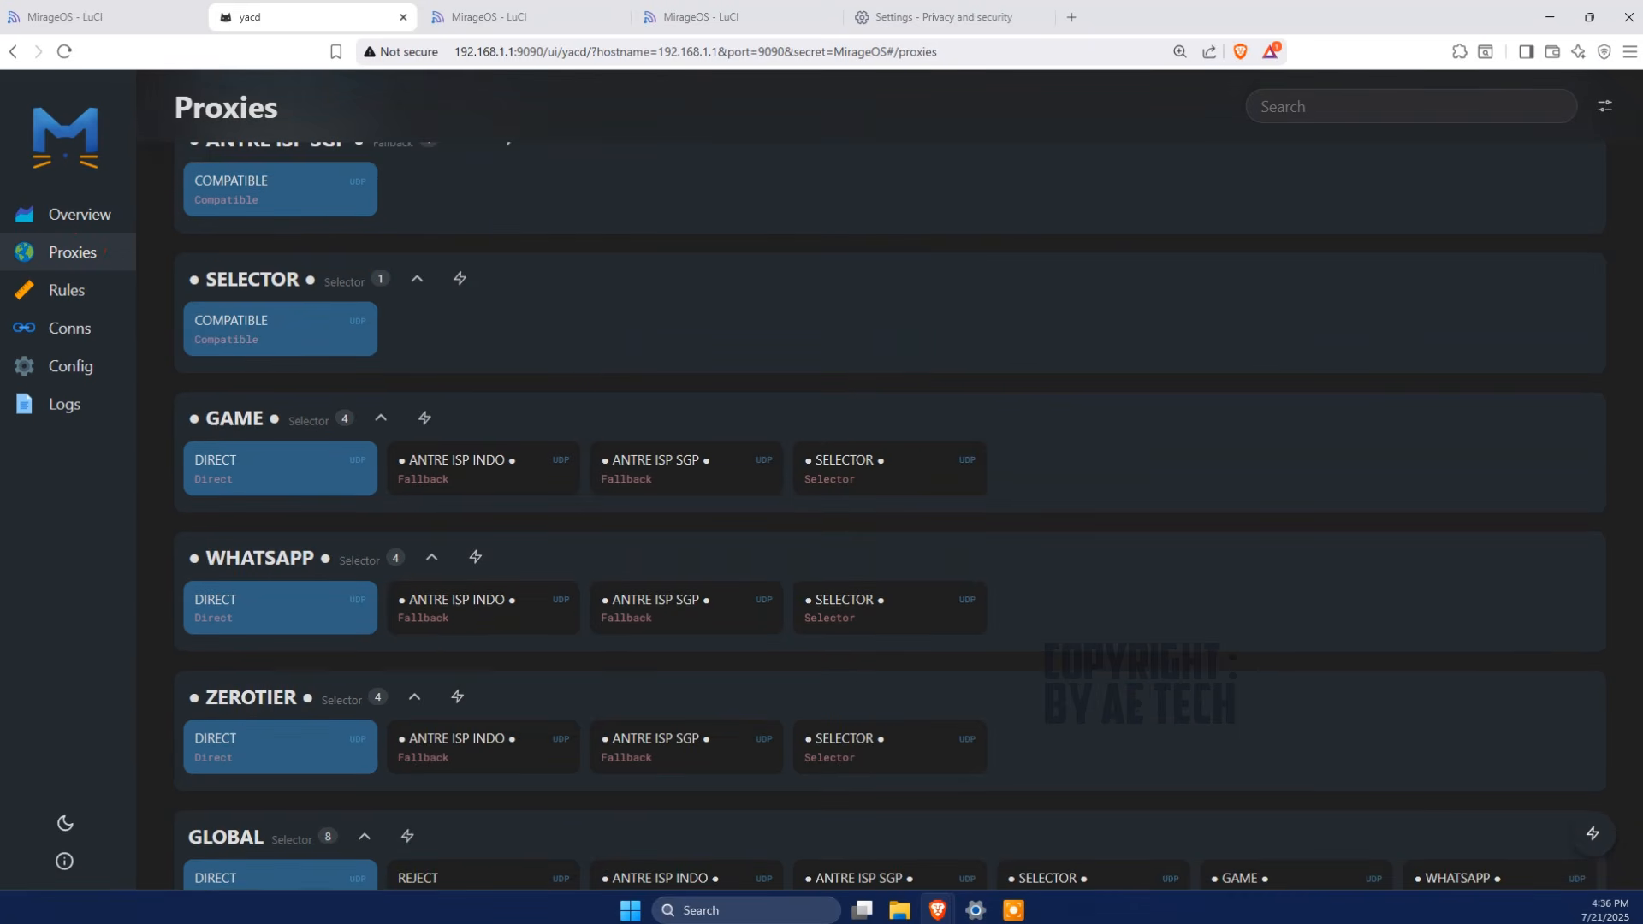
Return to OpenClash's Overviews page and restart the service with akunXUT.yaml as the running config.
left_click(112, 19)
scroll(930, 513, "down", 3)
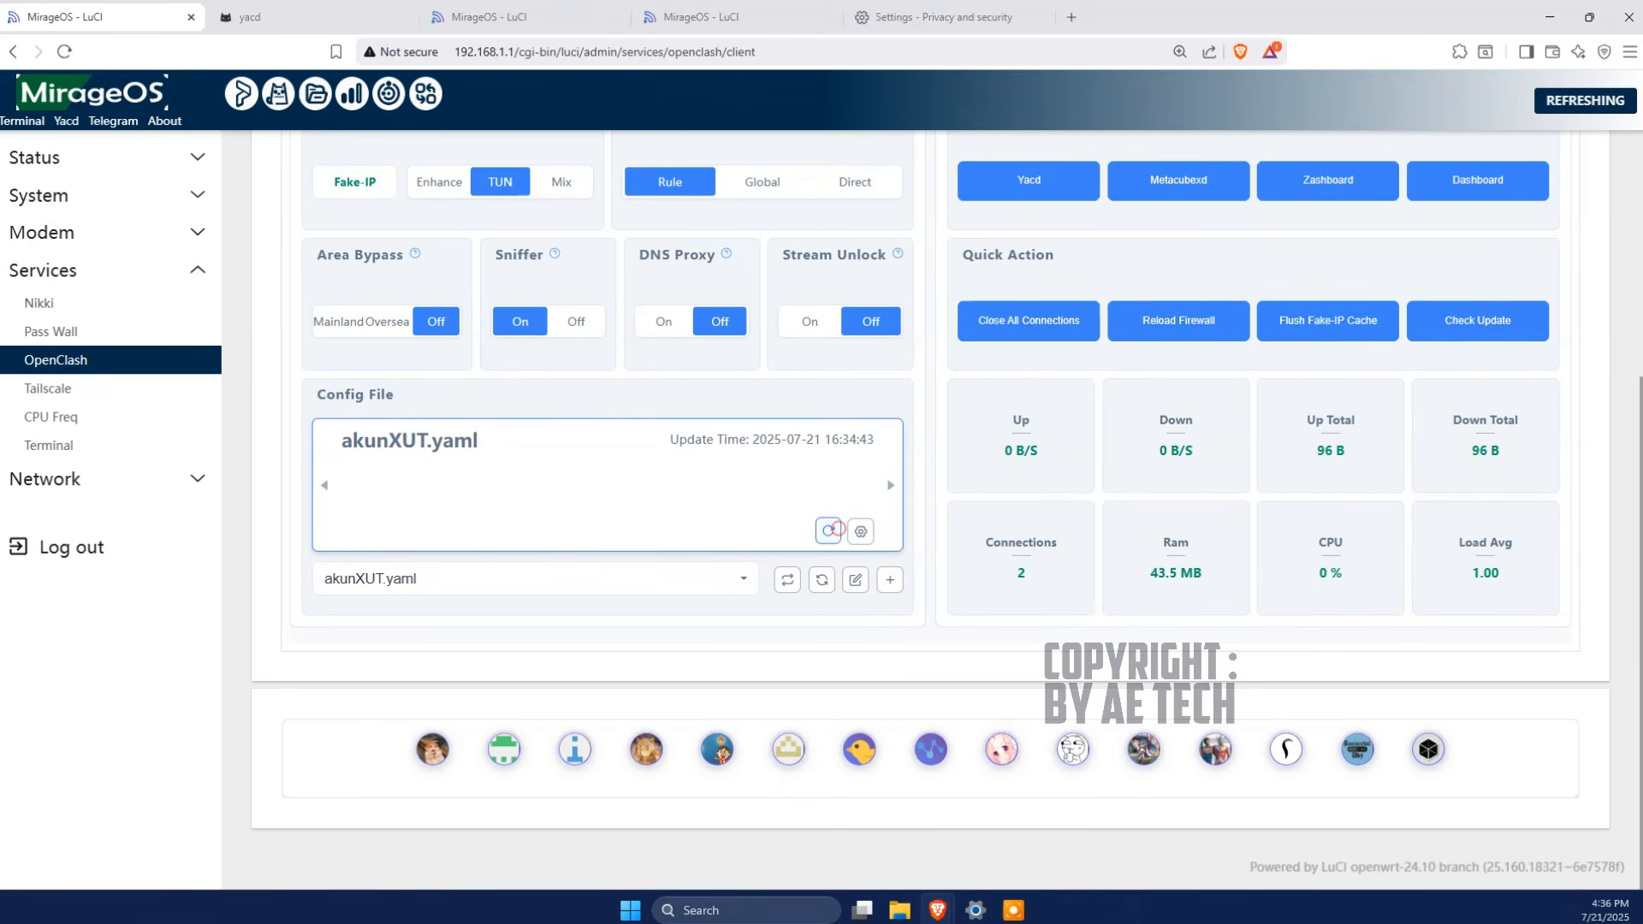
scroll(827, 532, "up", 4)
scroll(804, 560, "down", 4)
scroll(787, 579, "up", 3)
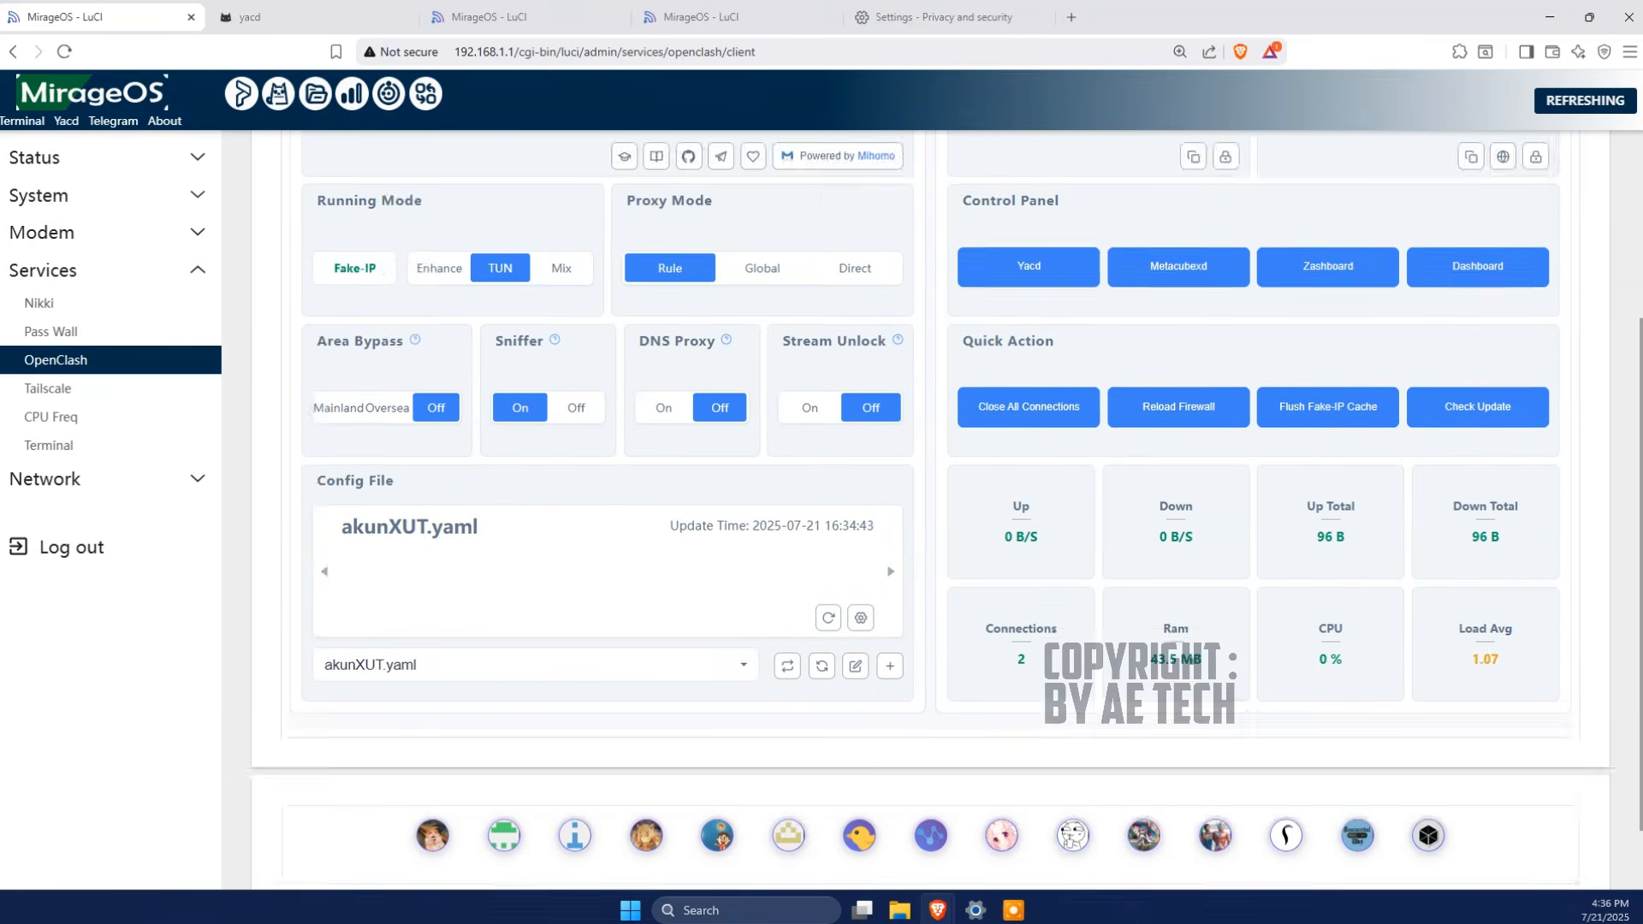
scroll(787, 513, "down", 3)
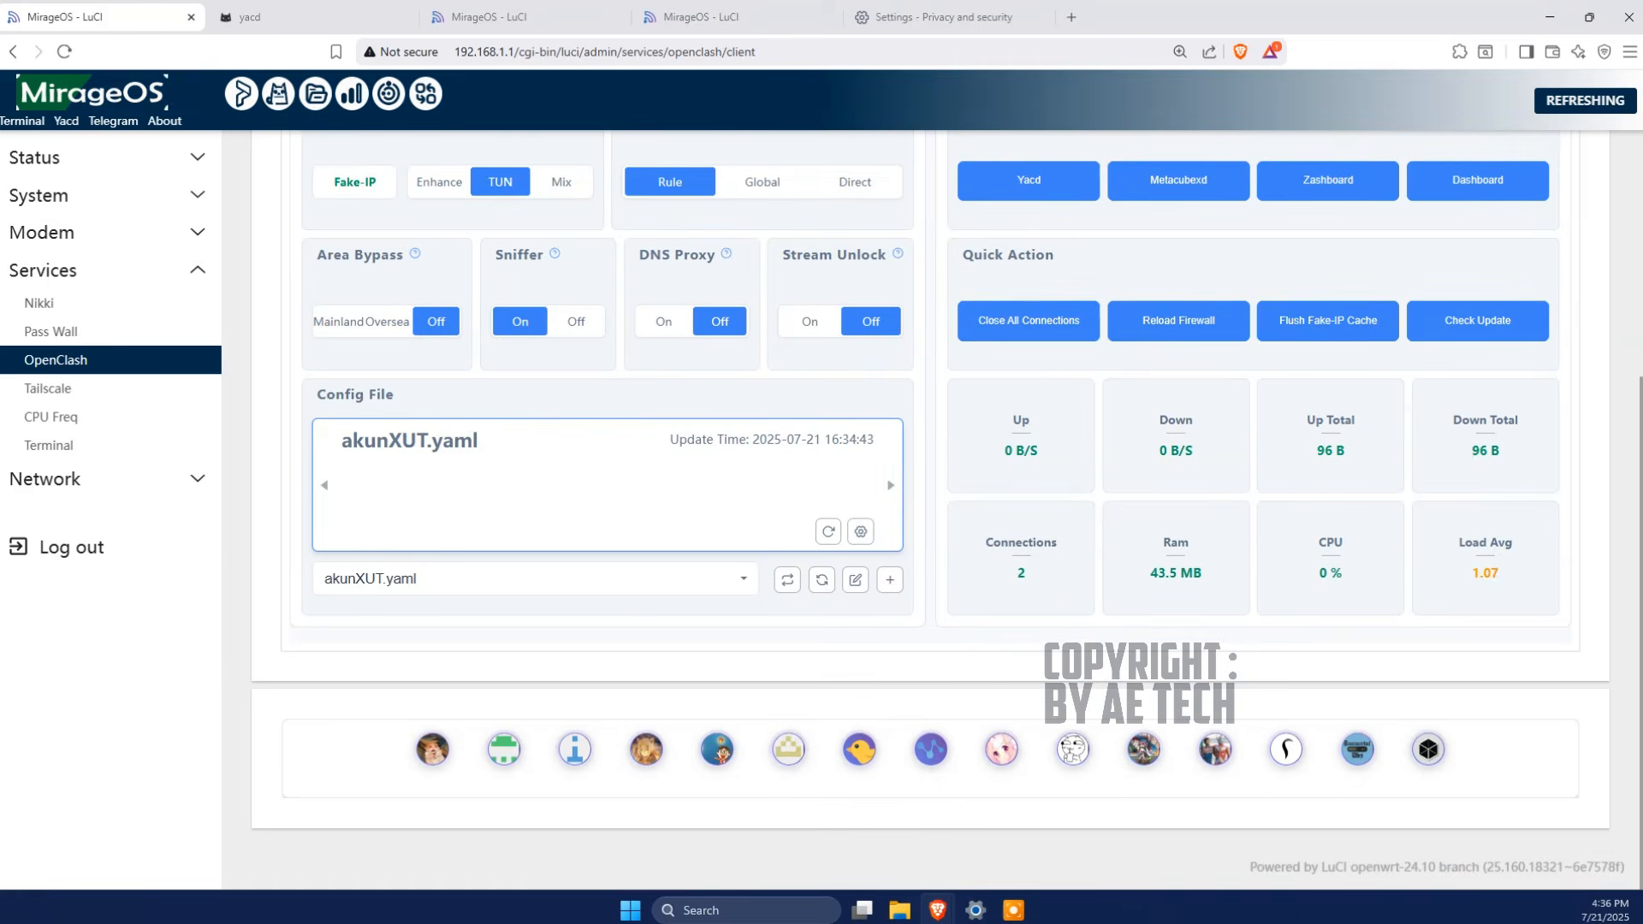
scroll(787, 514, "up", 4)
scroll(787, 514, "down", 4)
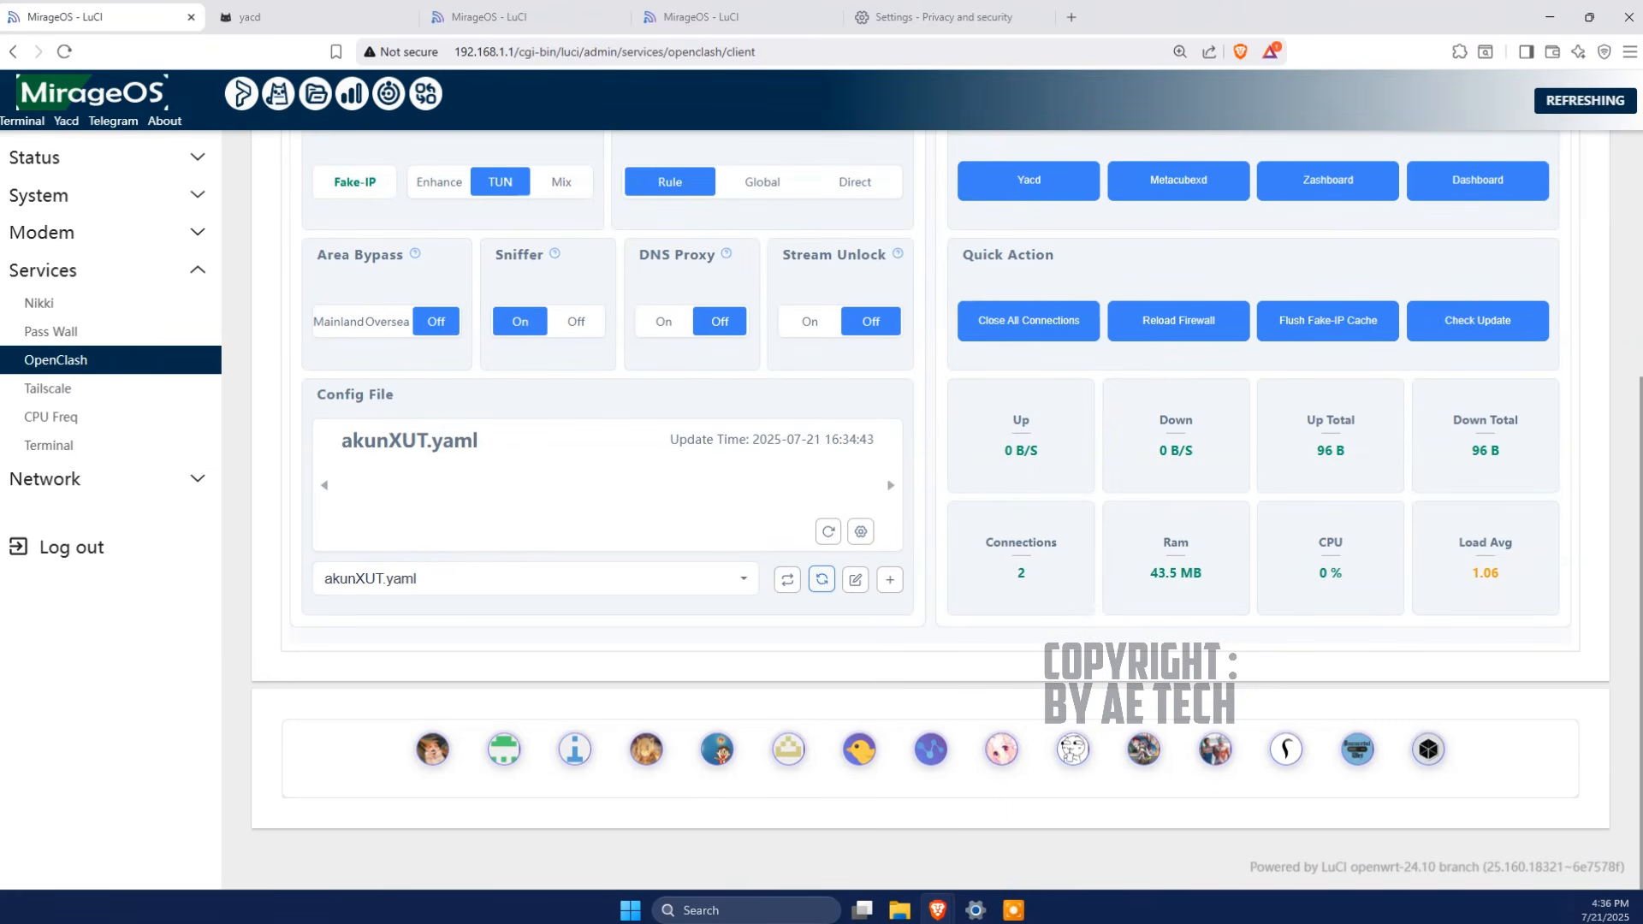
scroll(787, 514, "up", 4)
scroll(787, 514, "down", 4)
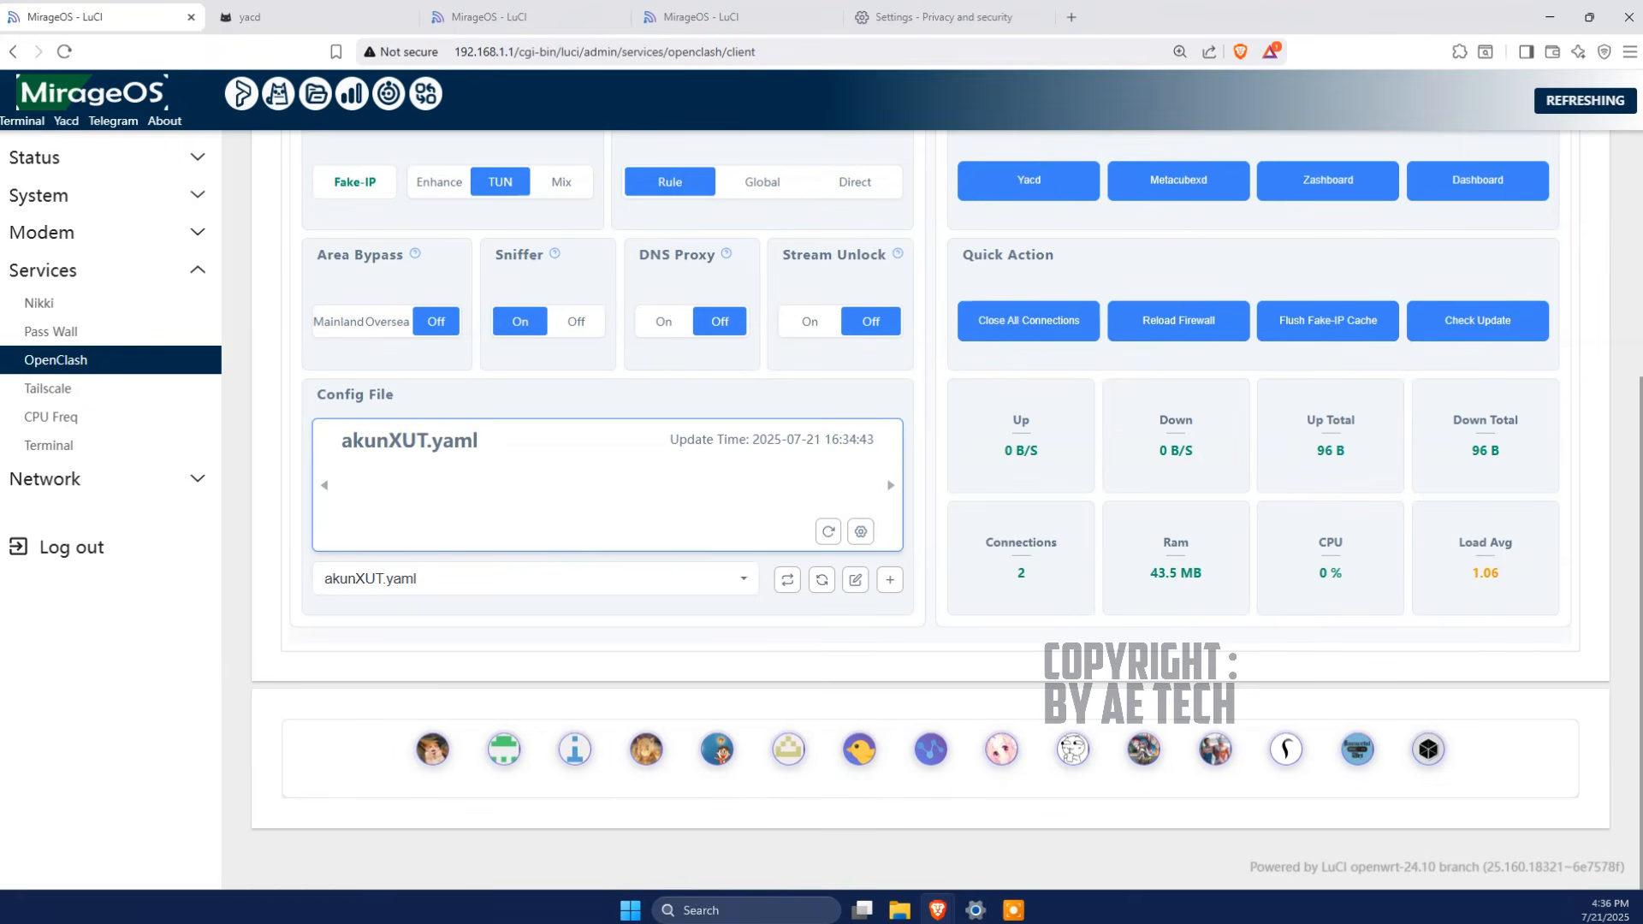
scroll(787, 514, "up", 4)
scroll(787, 514, "down", 1)
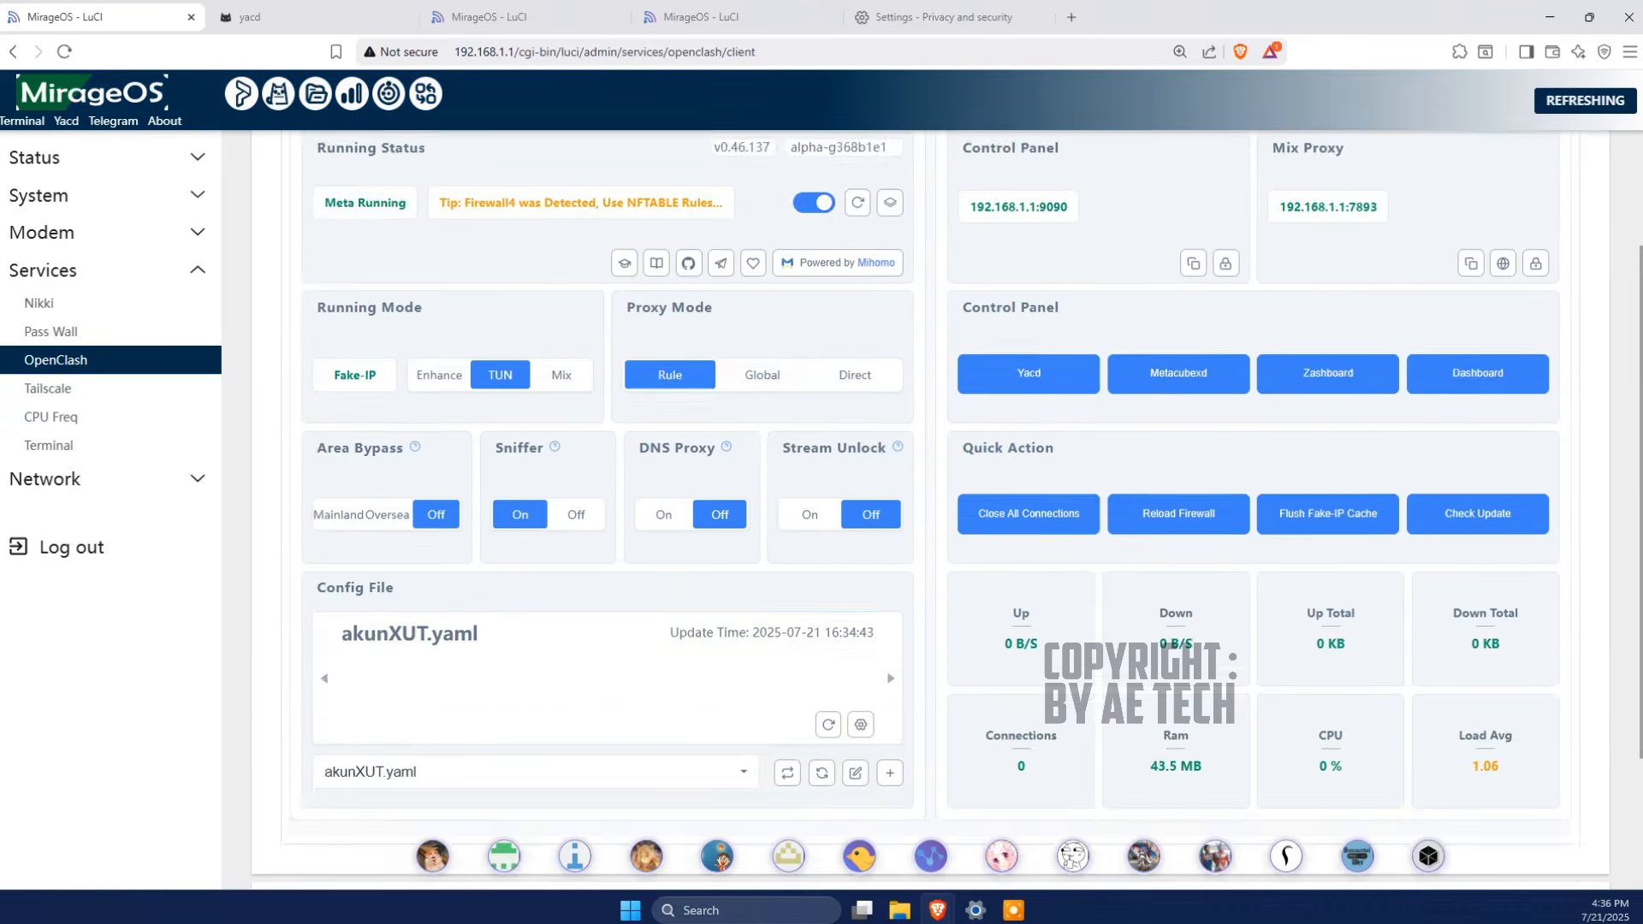
scroll(787, 513, "up", 1)
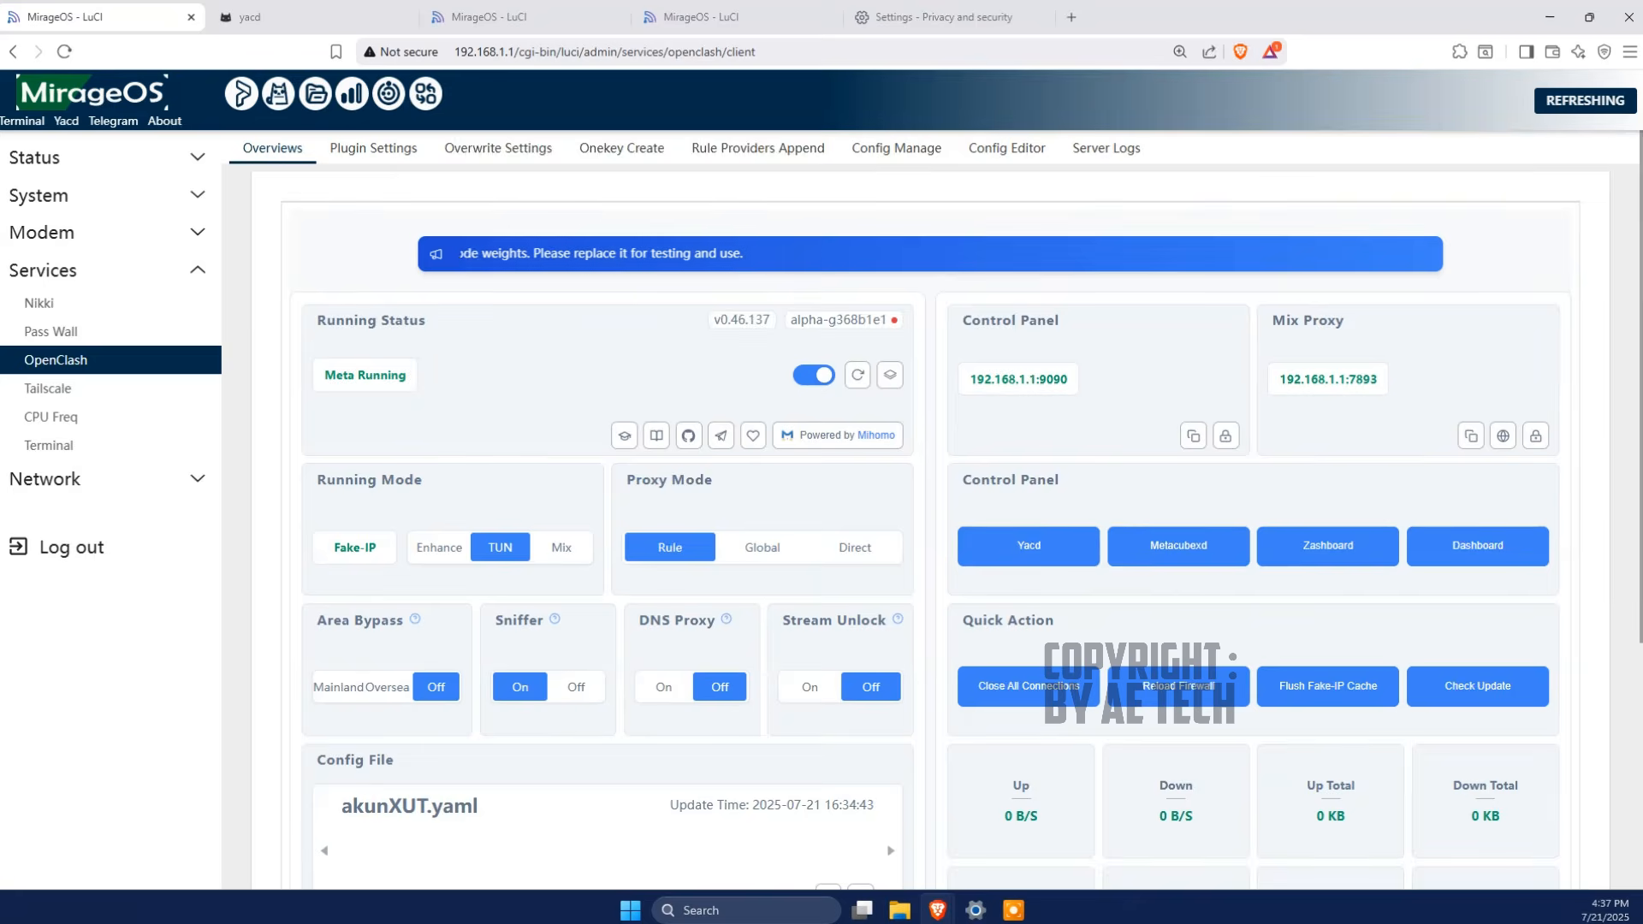
scroll(787, 513, "down", 4)
scroll(787, 514, "up", 4)
In Yacd, set the GLOBAL proxy group to XUT and retest the proxies' latency.
left_click(321, 16)
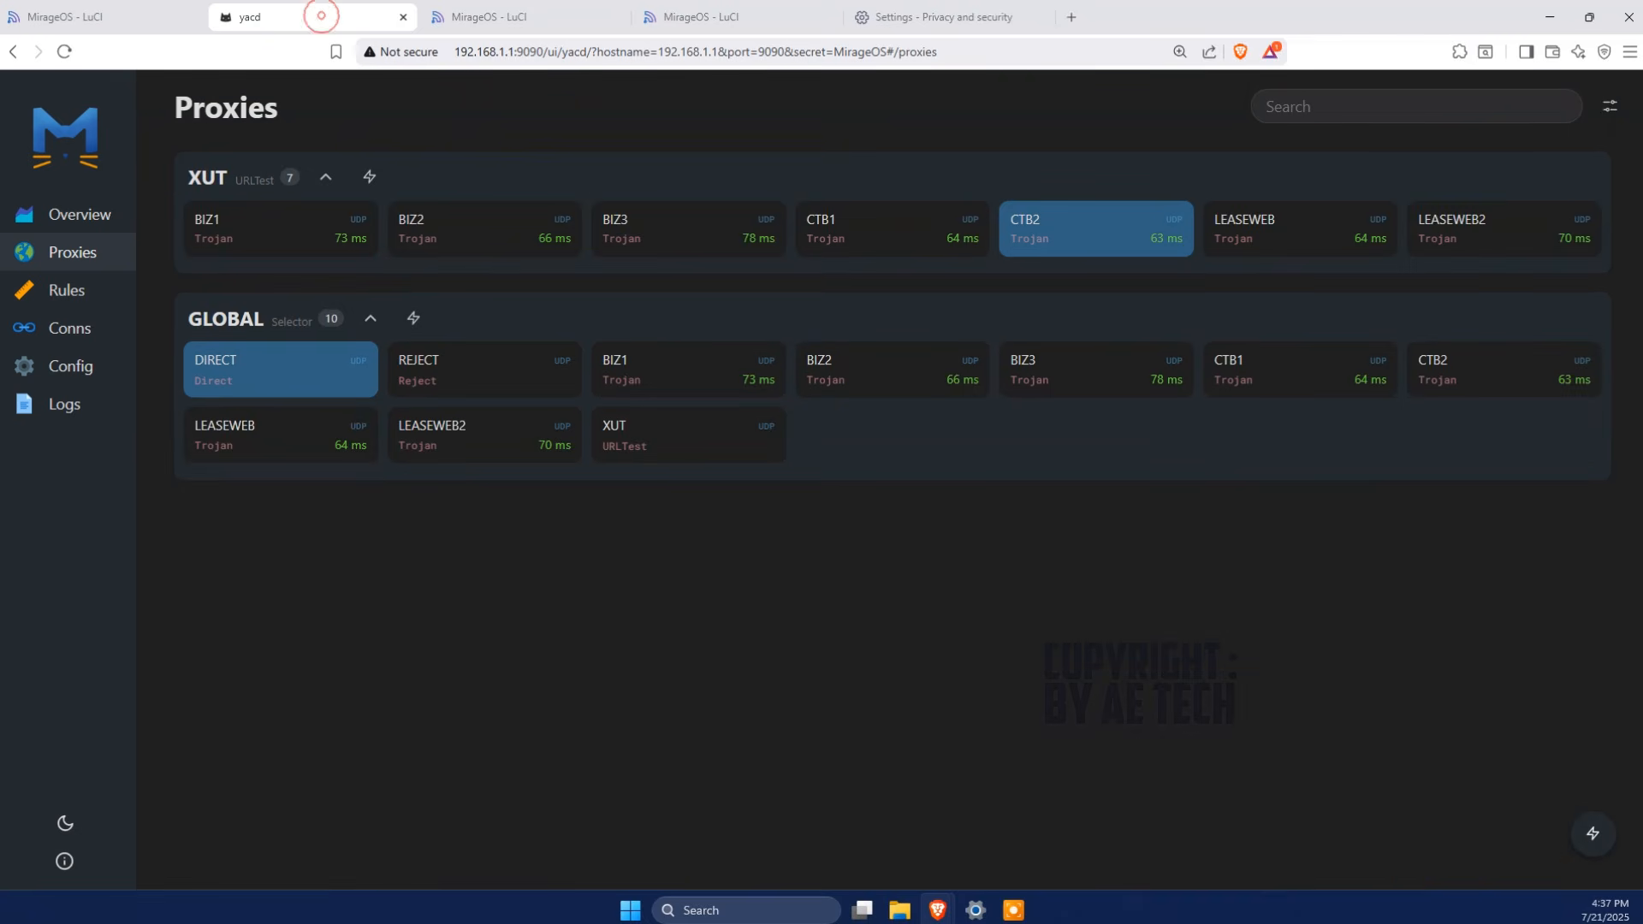
left_click(657, 443)
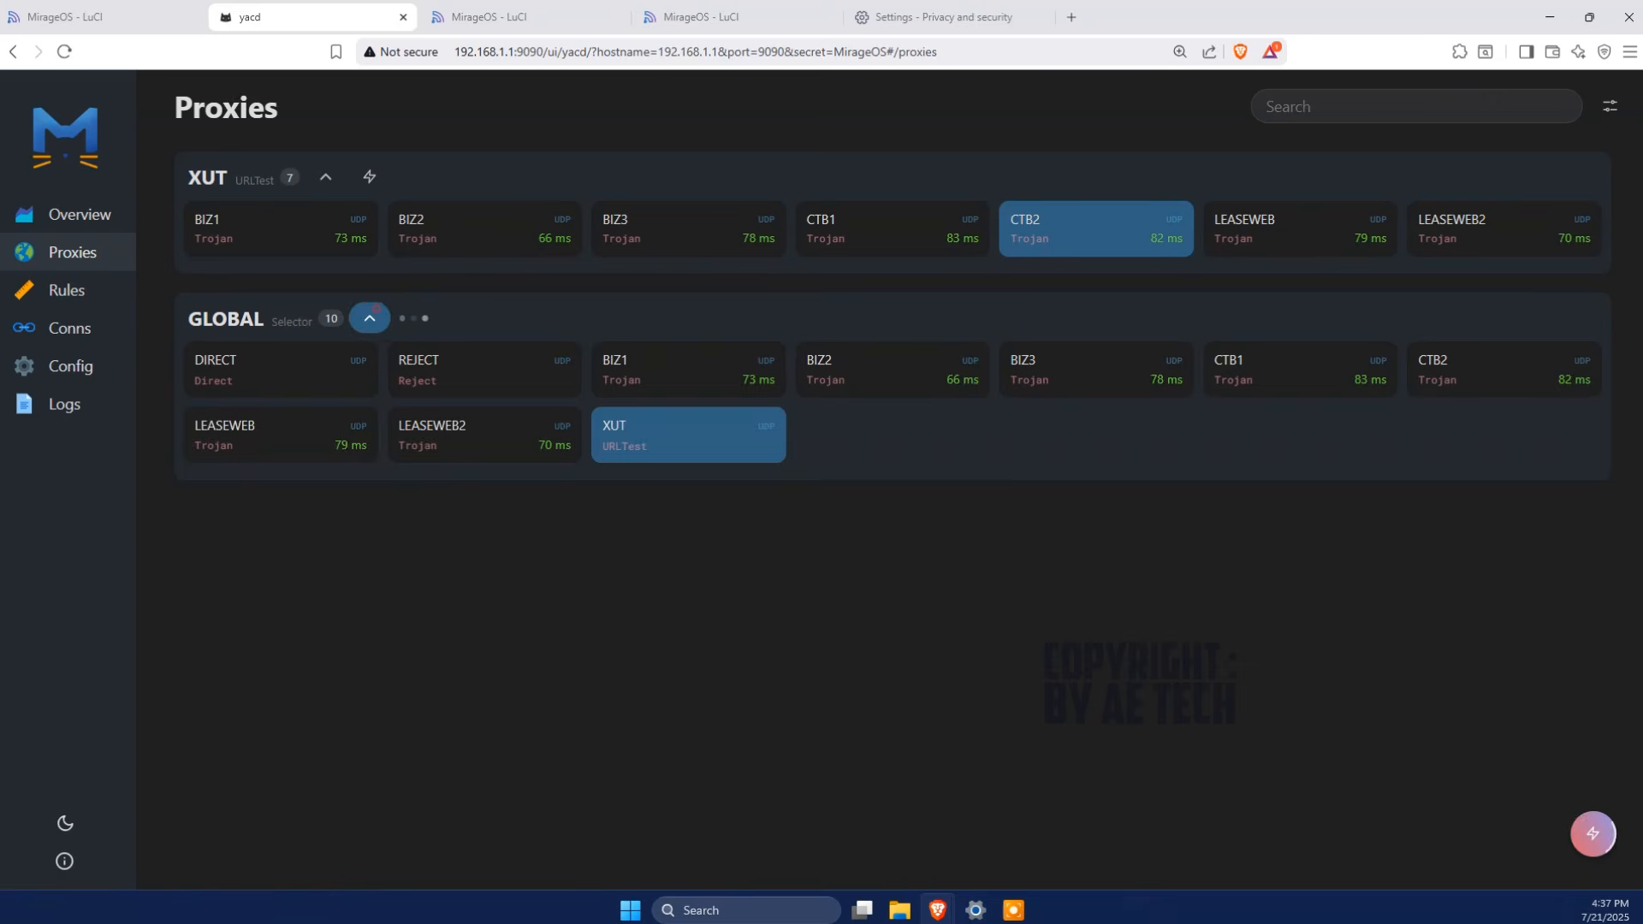
left_click(369, 318)
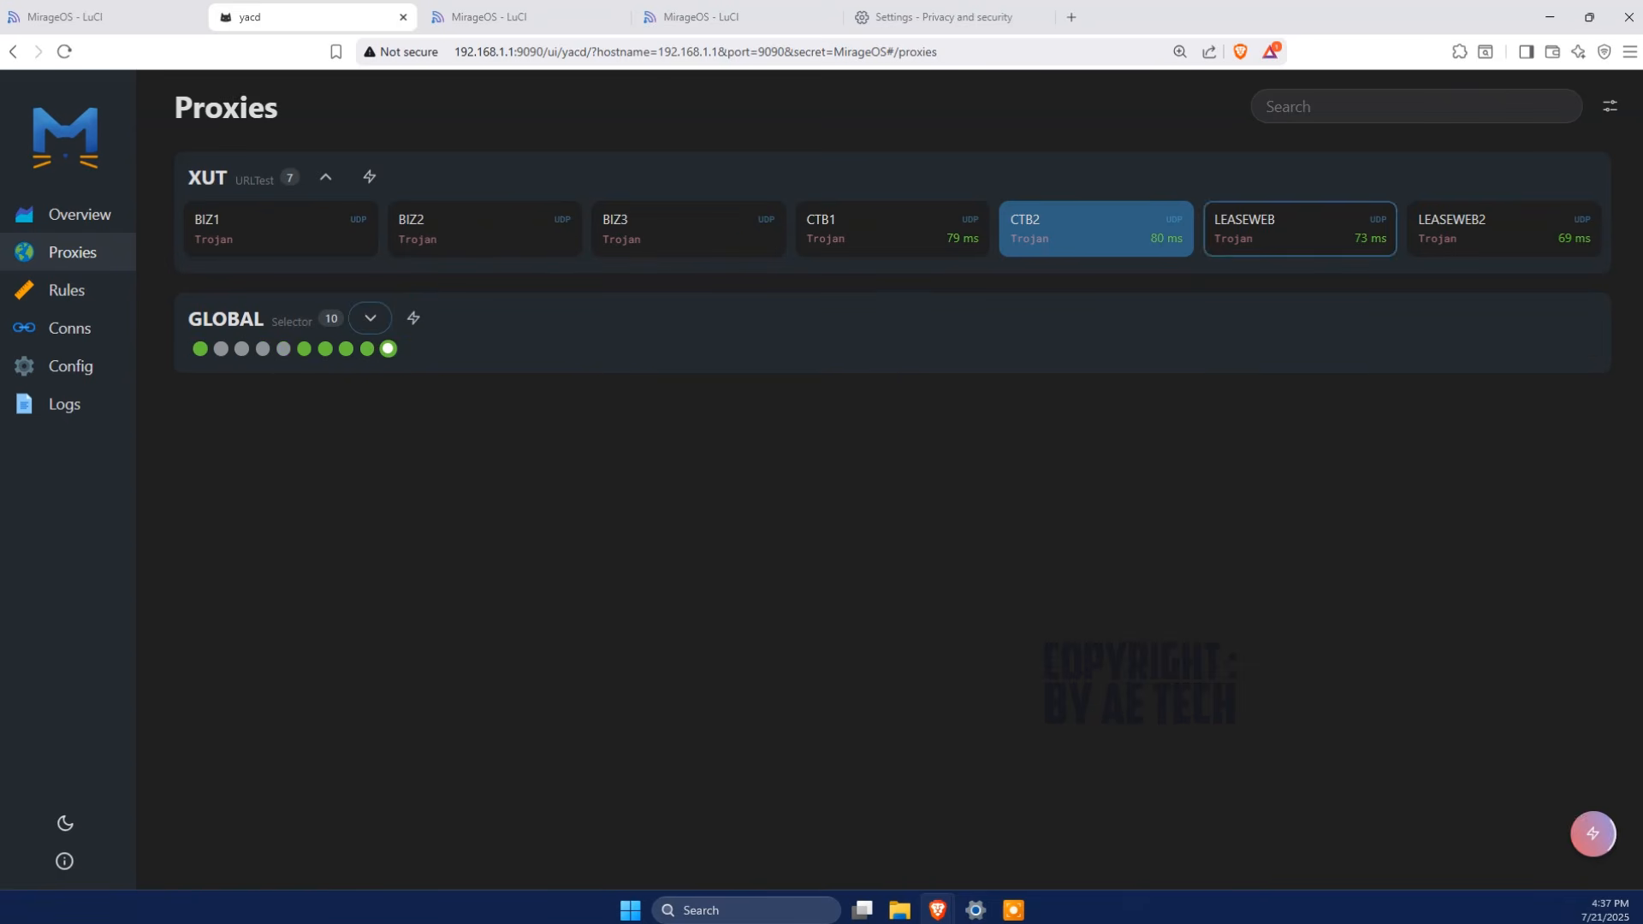
left_click(79, 215)
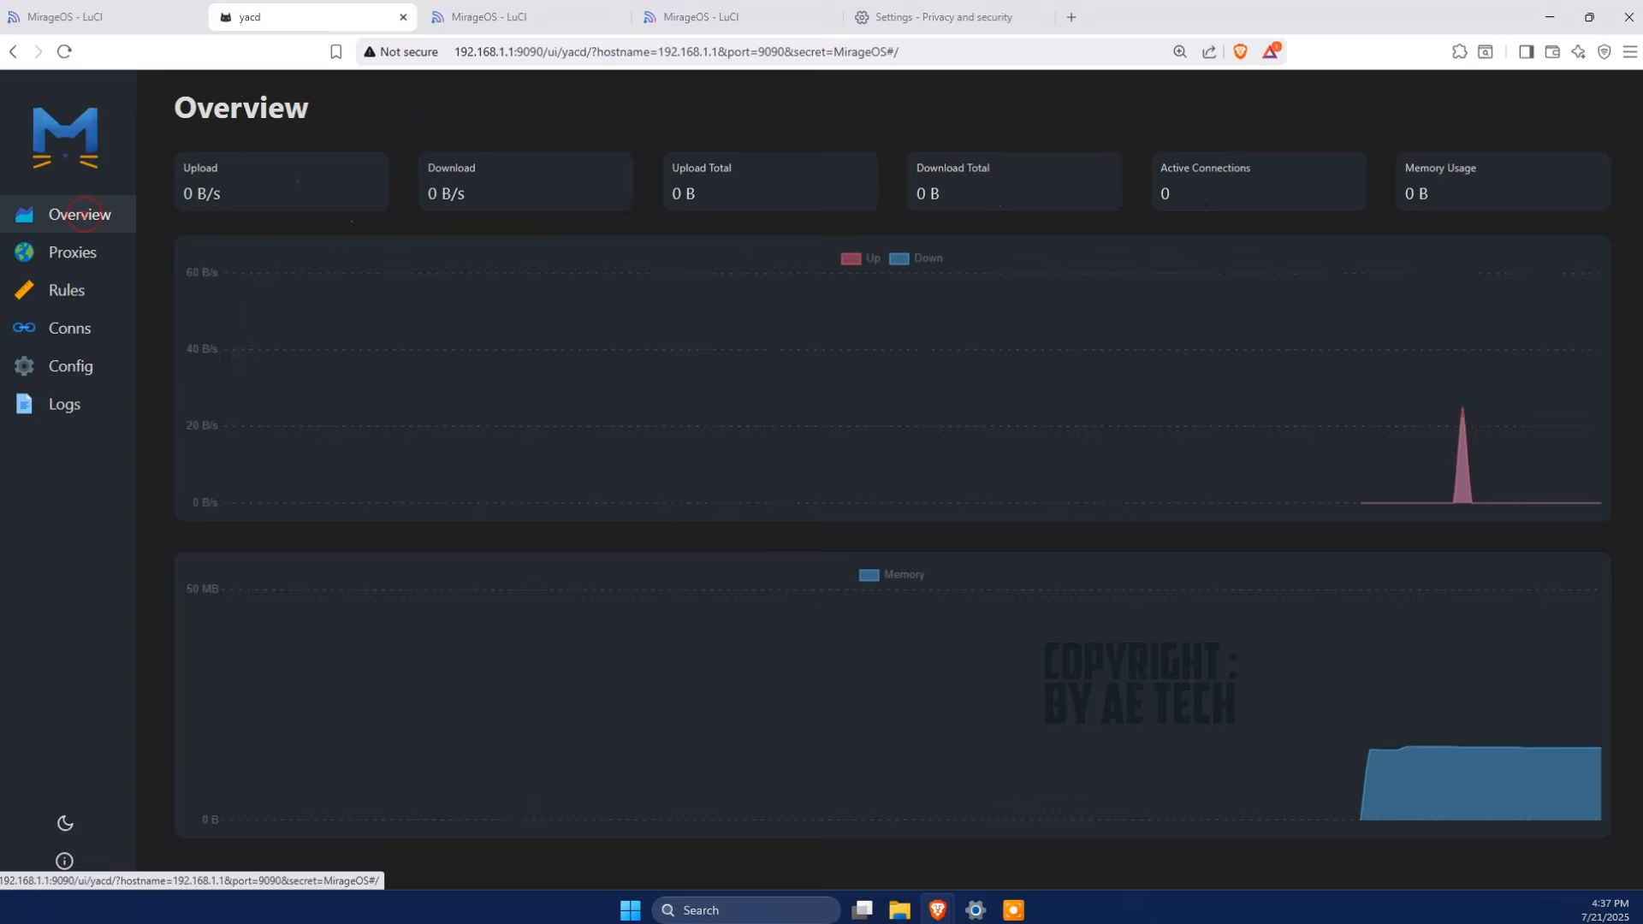
Open the Metacubexd and Zashboard dashboards from OpenClash and look through their proxies, overview and settings.
left_click(103, 16)
left_click(535, 97)
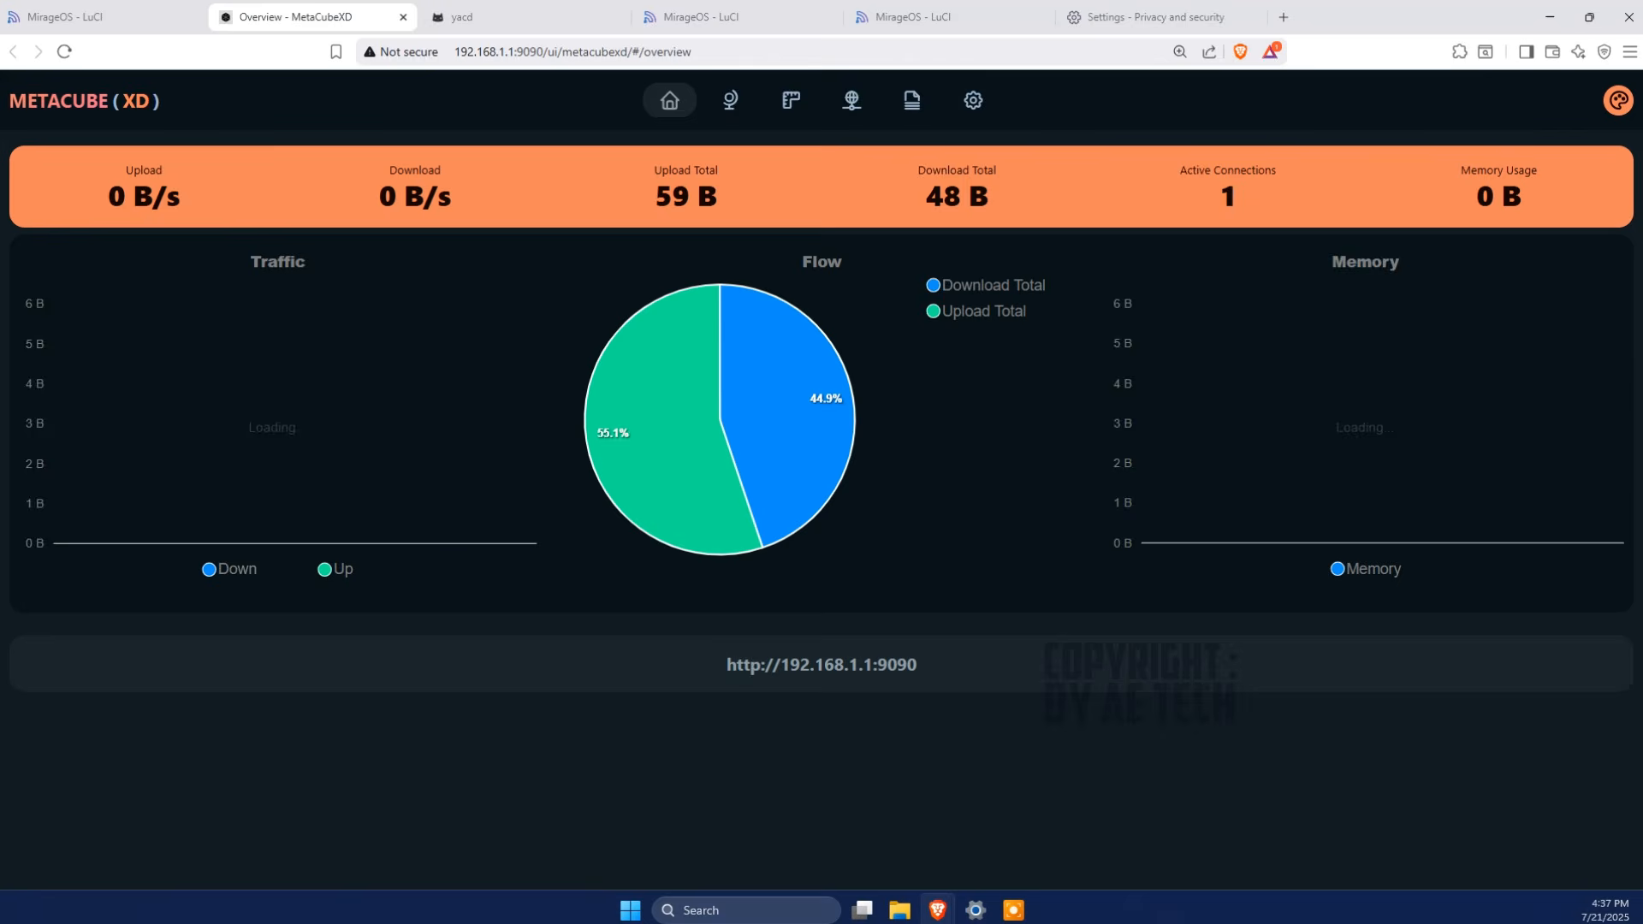
left_click(730, 100)
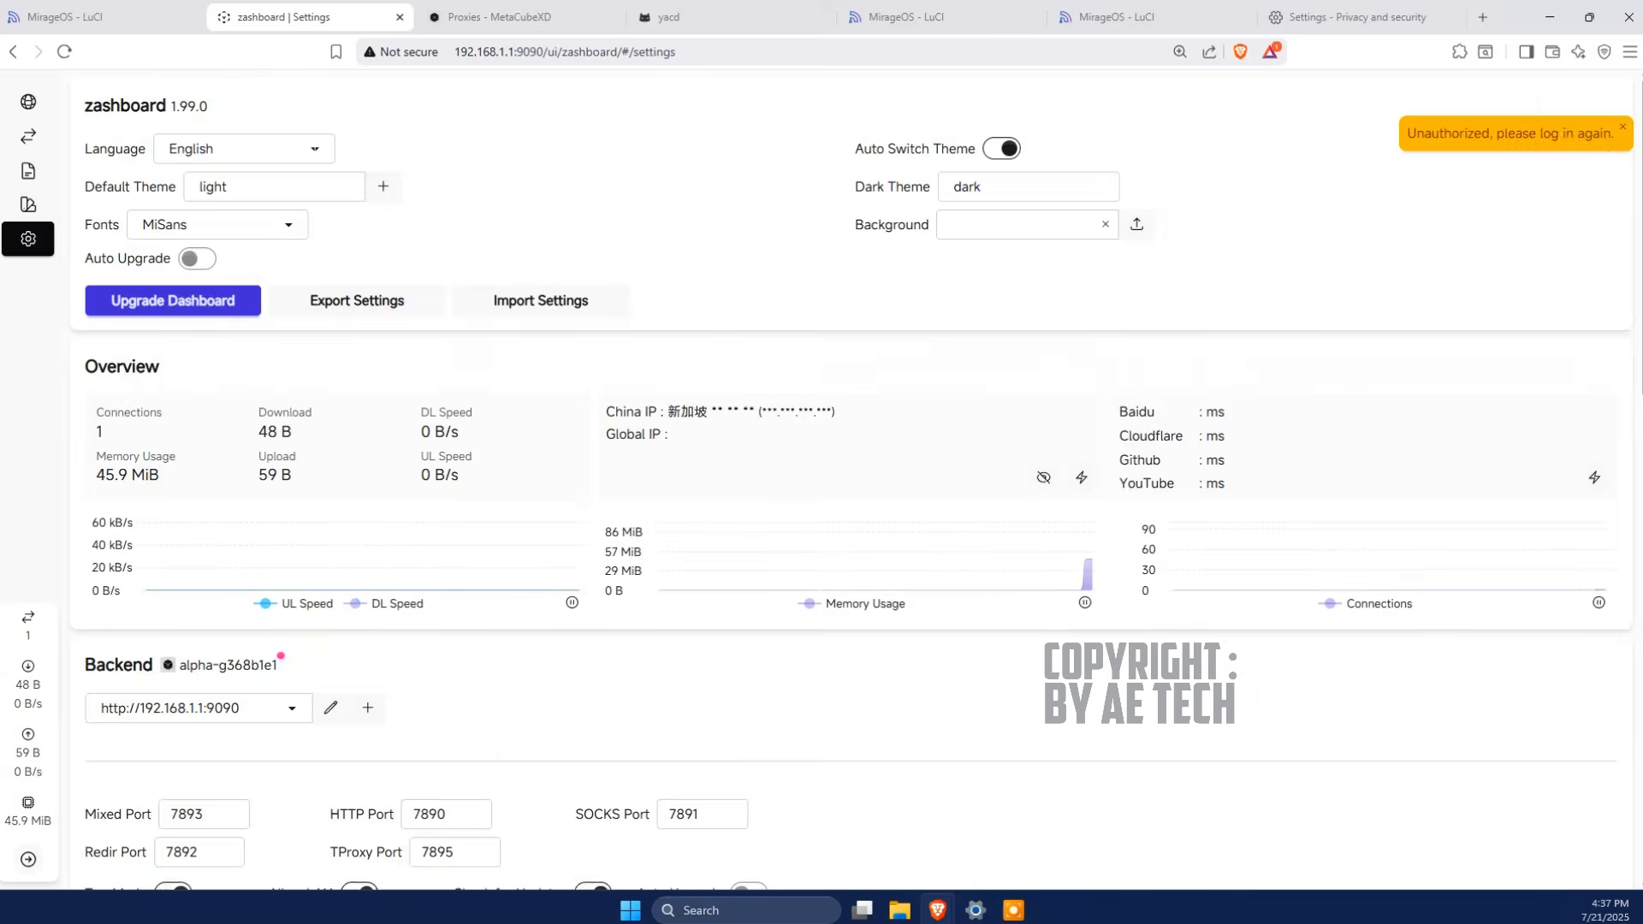
scroll(821, 479, "down", 5)
scroll(821, 479, "up", 6)
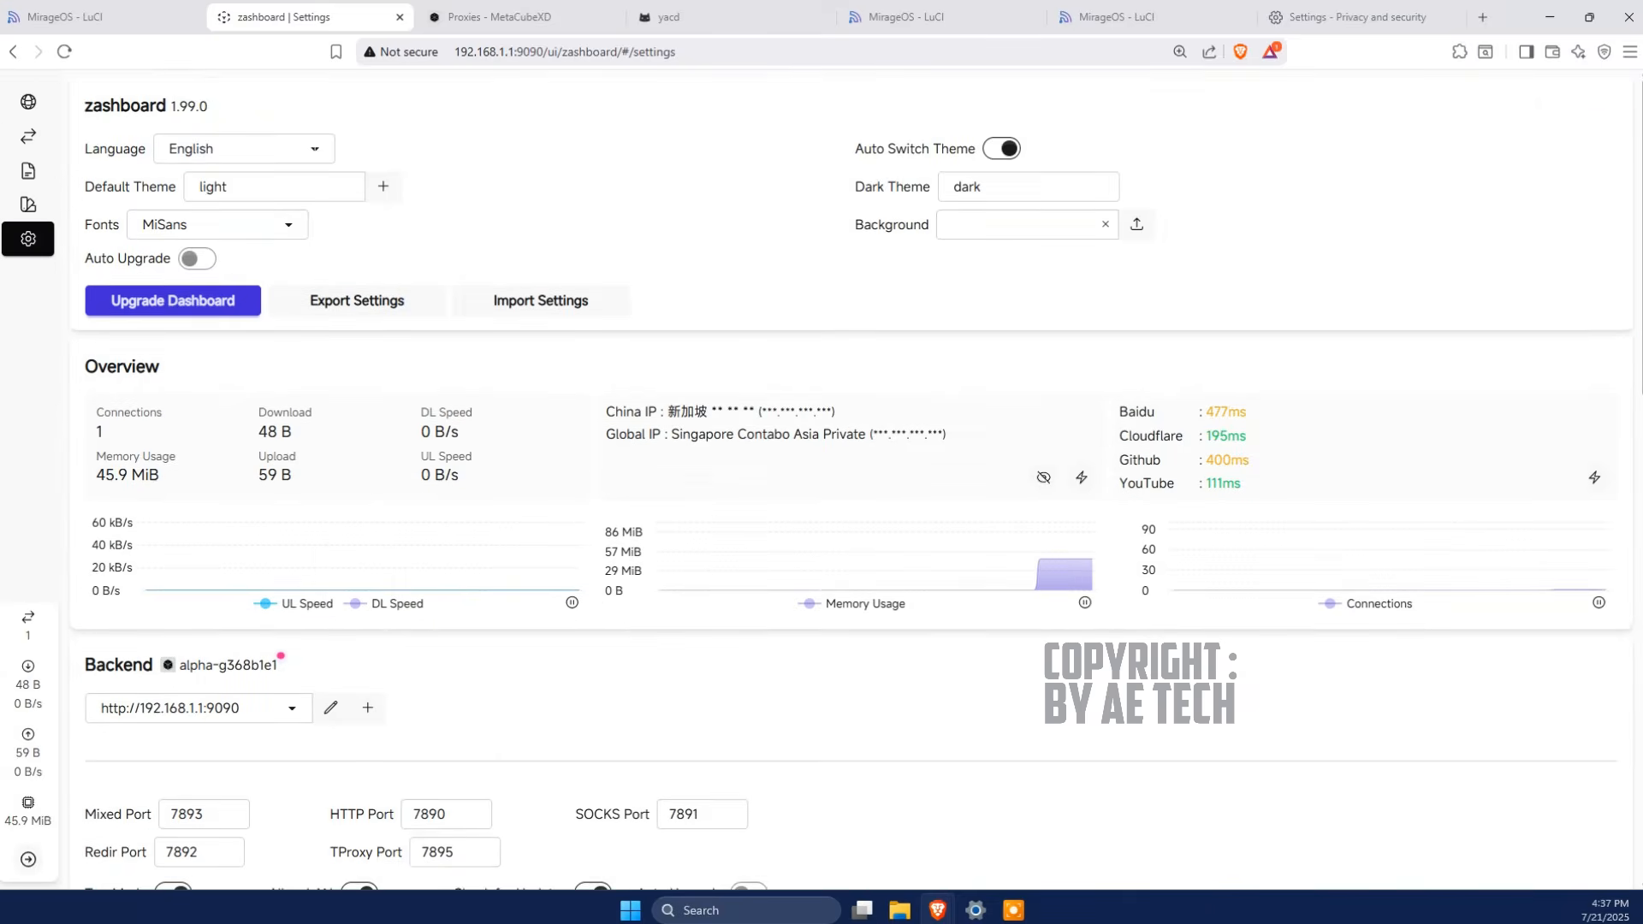
Create and save a custom theme in the zashboard settings.
left_click(382, 187)
left_click(880, 509)
left_click(1029, 785)
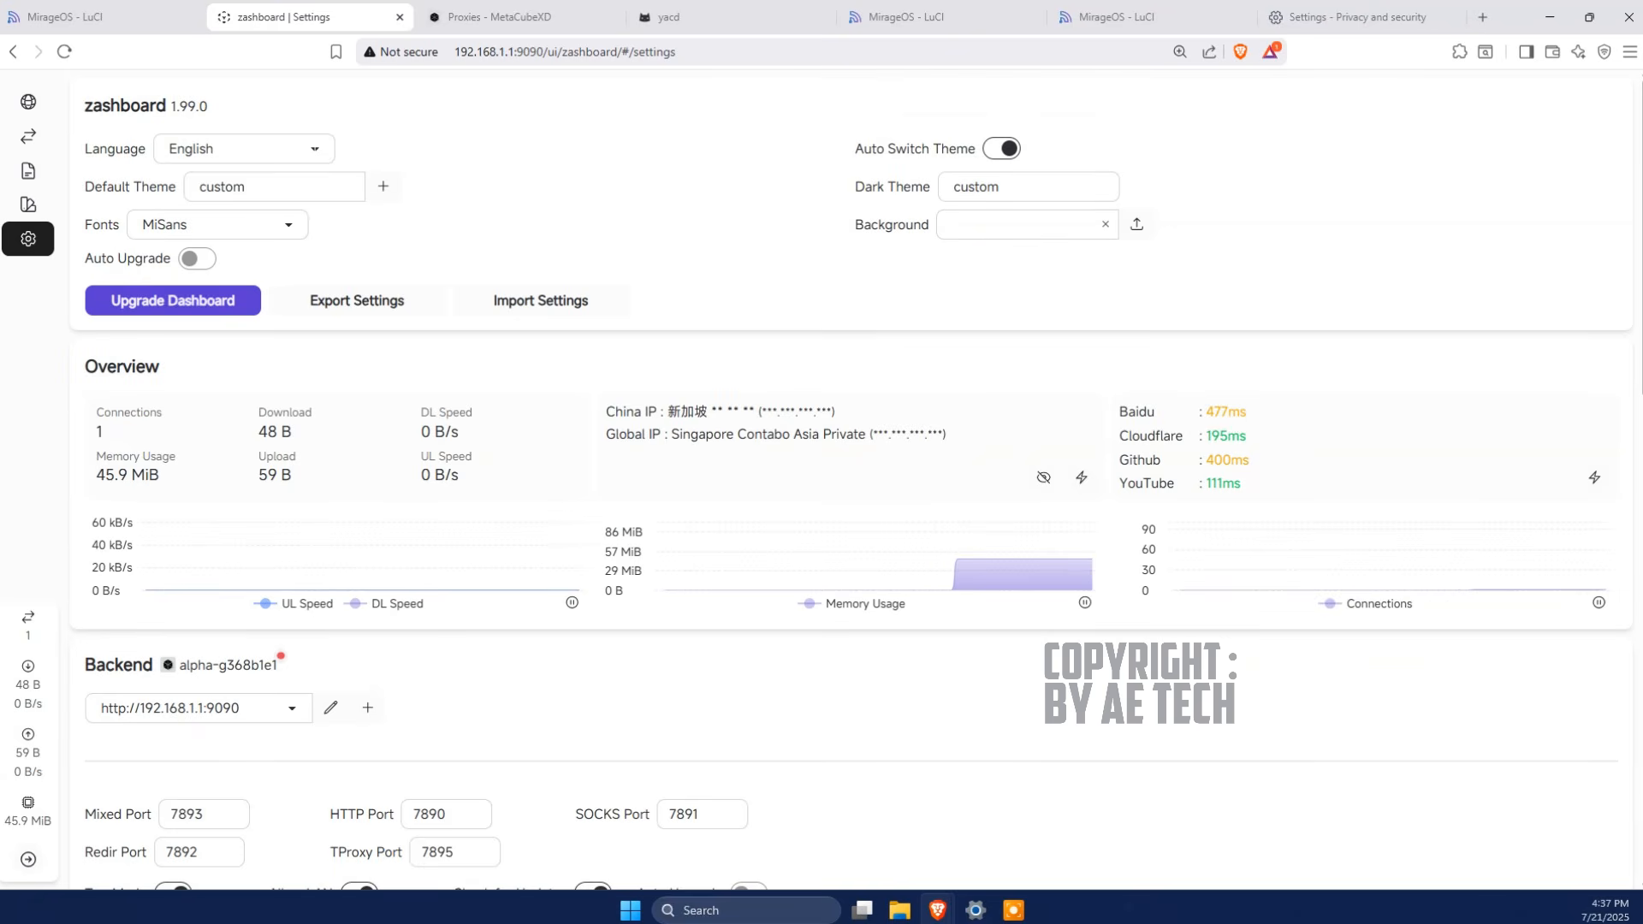
Turn off zashboard's Auto Switch Theme and set the default theme to cupcake.
left_click(261, 150)
left_click(1030, 189)
left_click(1008, 386)
left_click(1028, 187)
left_click(1001, 149)
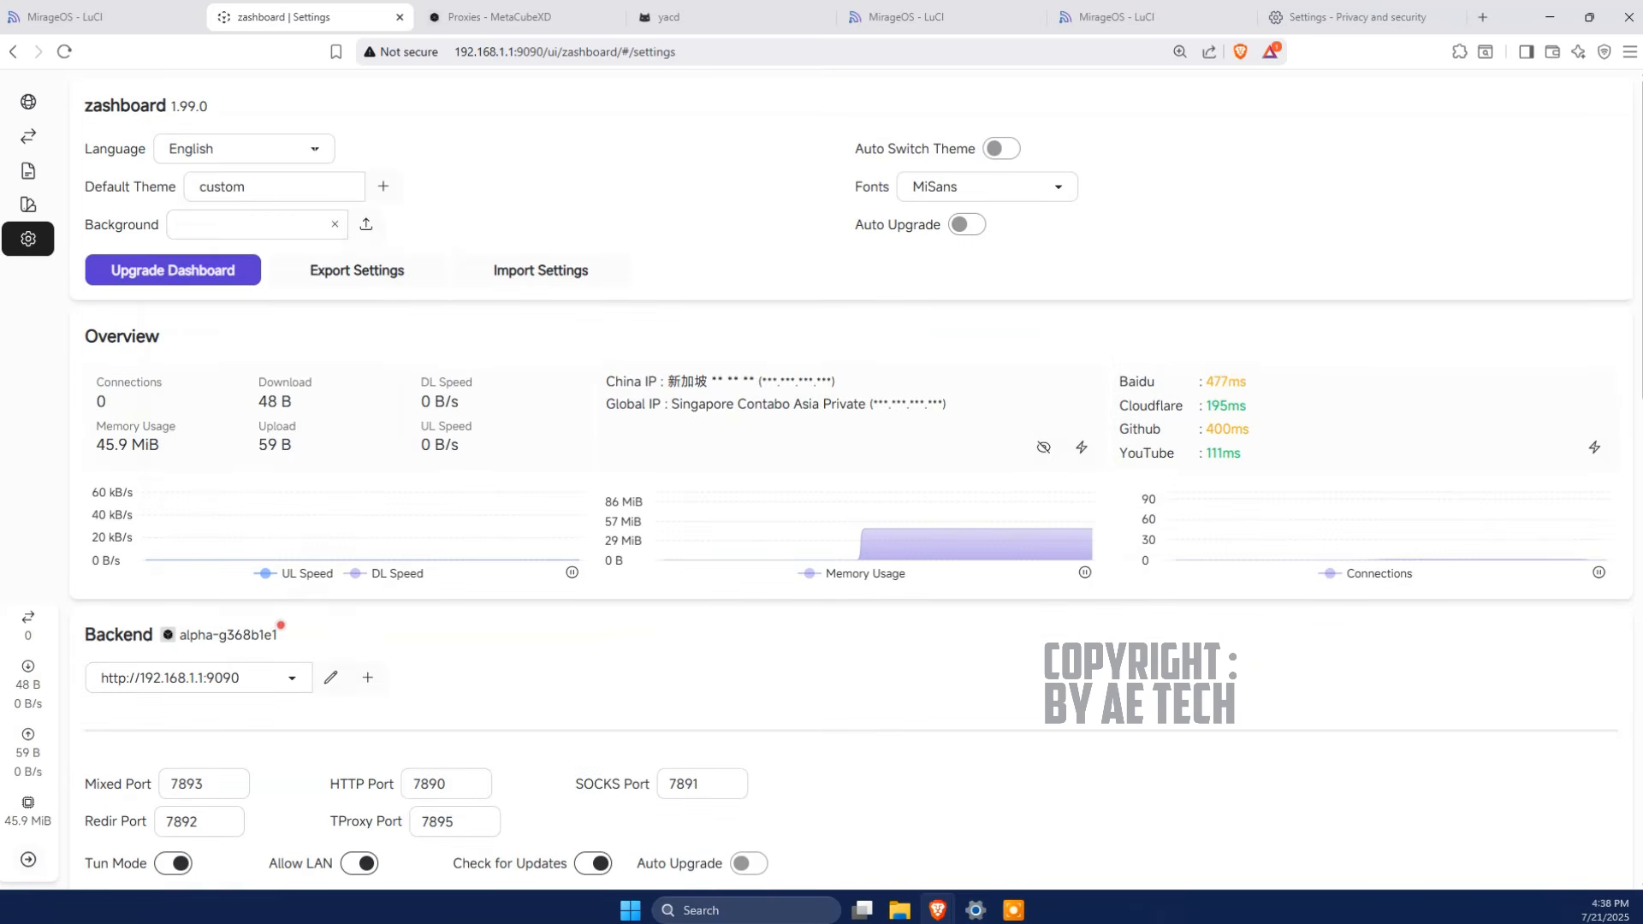
left_click(987, 186)
left_click(274, 186)
left_click(242, 356)
Upload a local background image to zashboard and adjust its blur intensity and transparency.
left_click(365, 224)
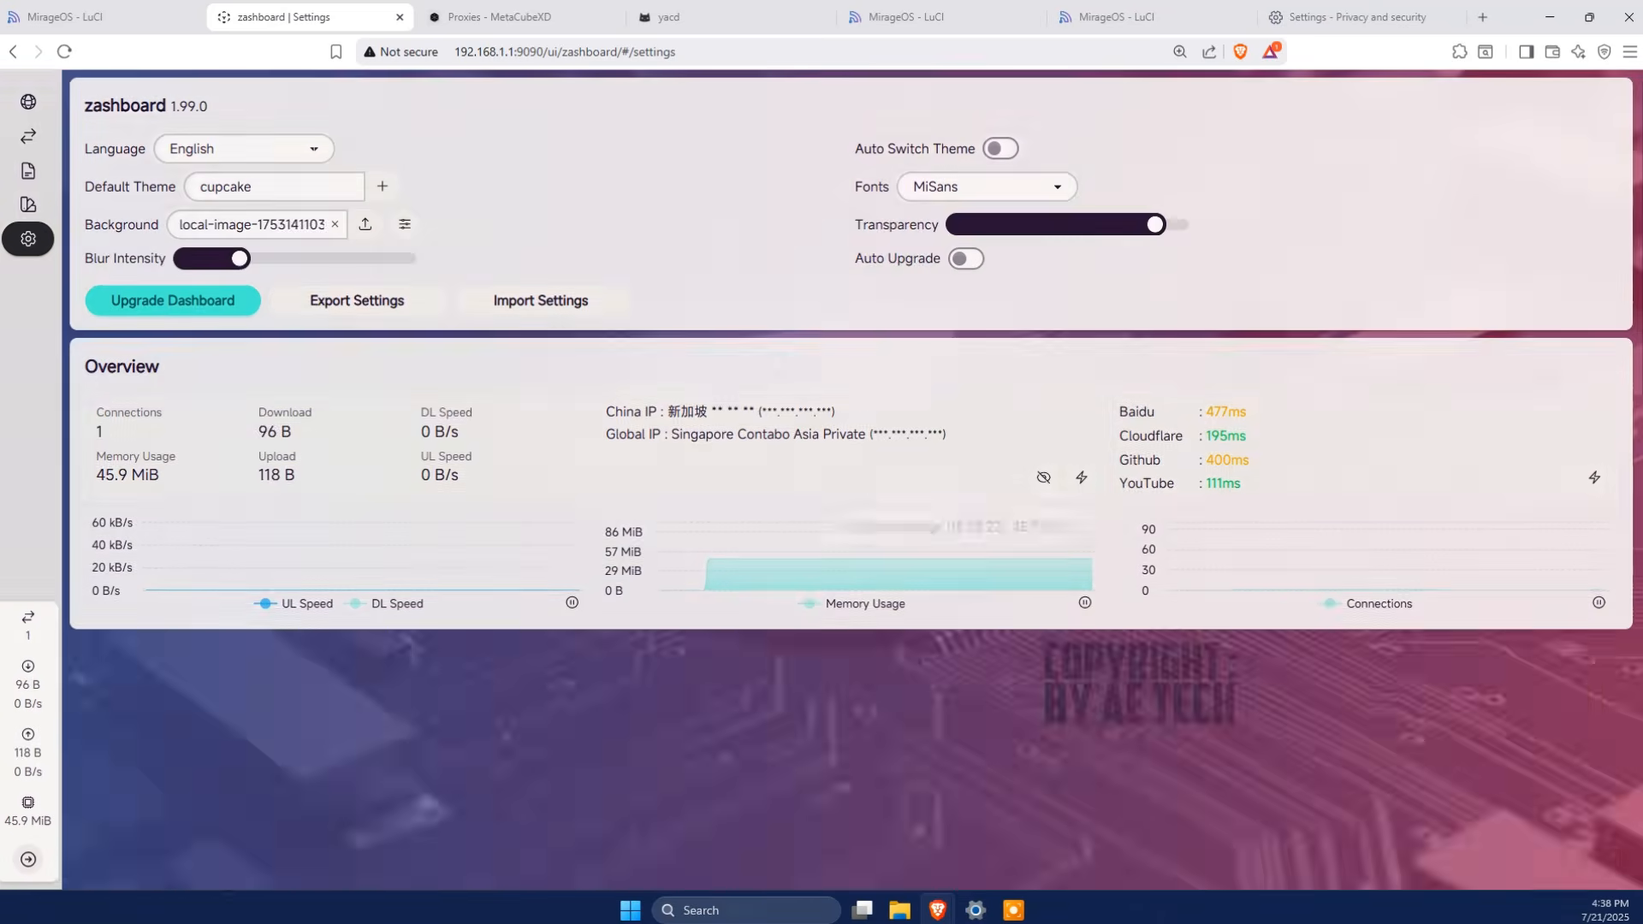
mouse_move(238, 258)
left_mouse_down()
mouse_move(361, 258)
mouse_move(184, 258)
mouse_move(405, 258)
mouse_move(267, 258)
left_mouse_up()
left_click(405, 224)
left_click(405, 224)
left_click(405, 224)
left_click_drag(1155, 224, 990, 224)
left_click_drag(267, 259, 233, 259)
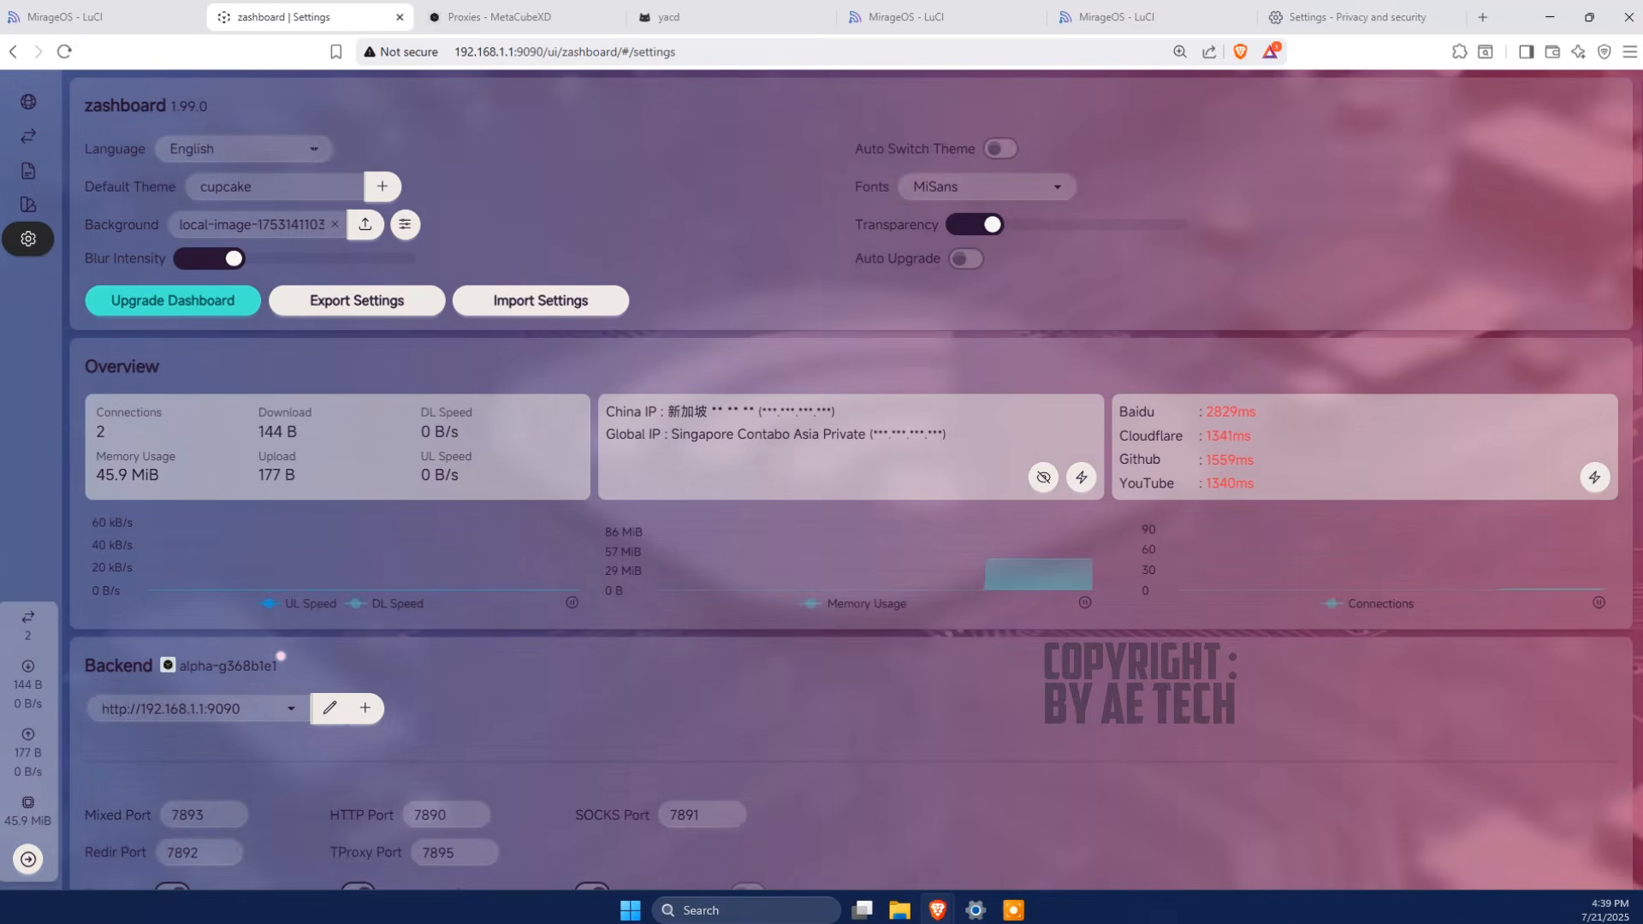
left_click_drag(990, 224, 1035, 224)
Review OpenClash's Check Update dialog from the Overviews page and close it.
scroll(851, 479, "down", 1)
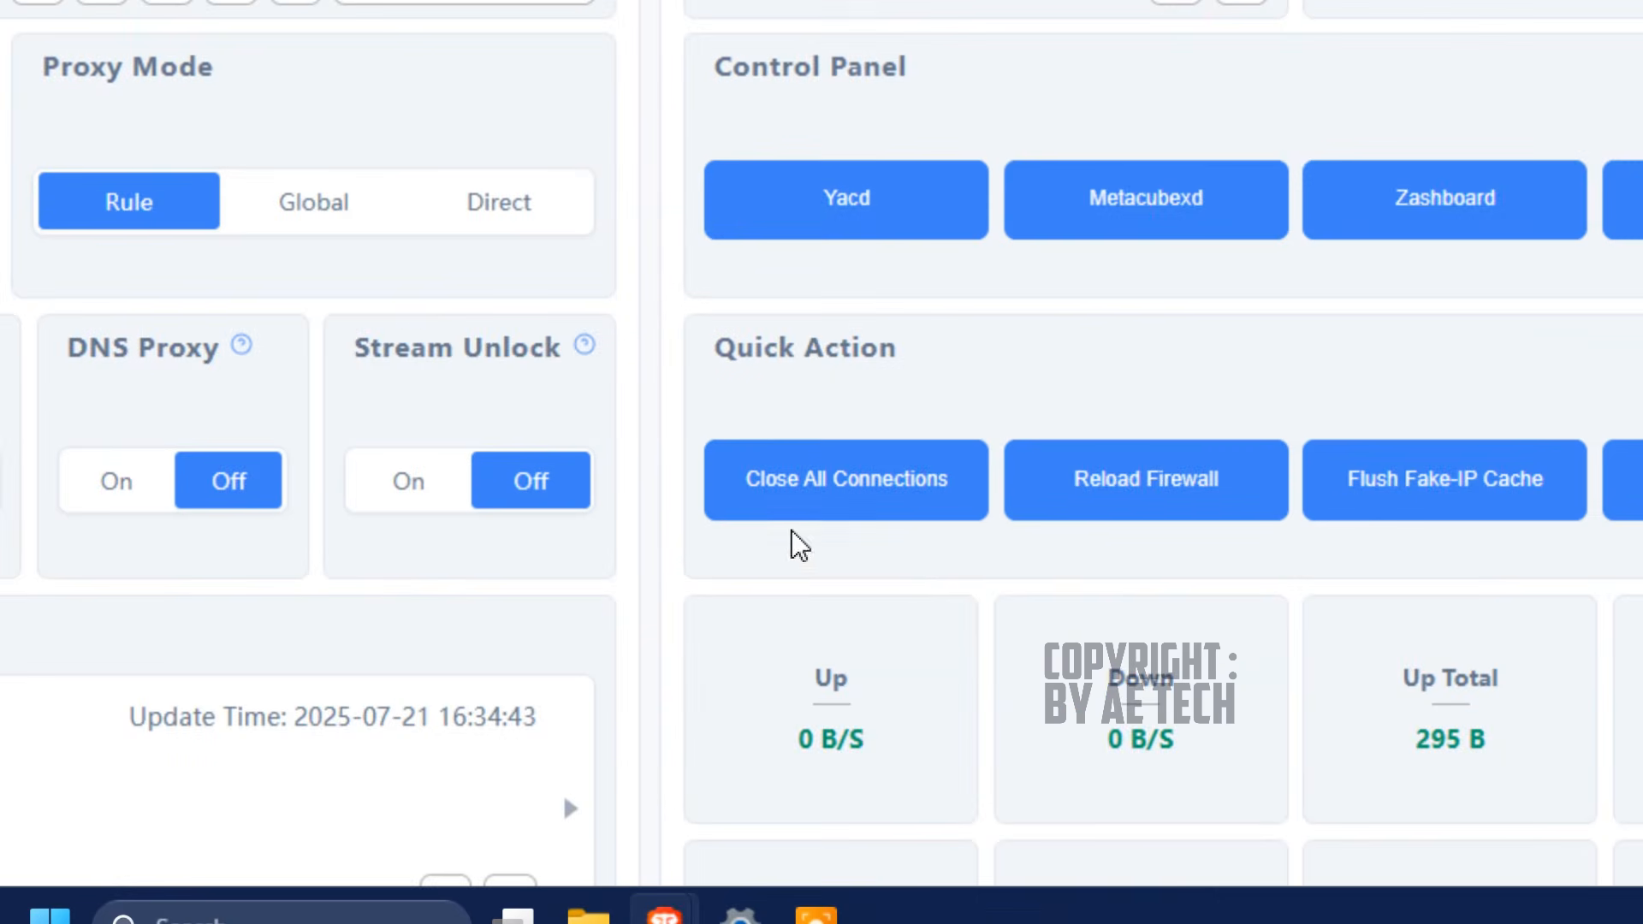
left_click(1338, 495)
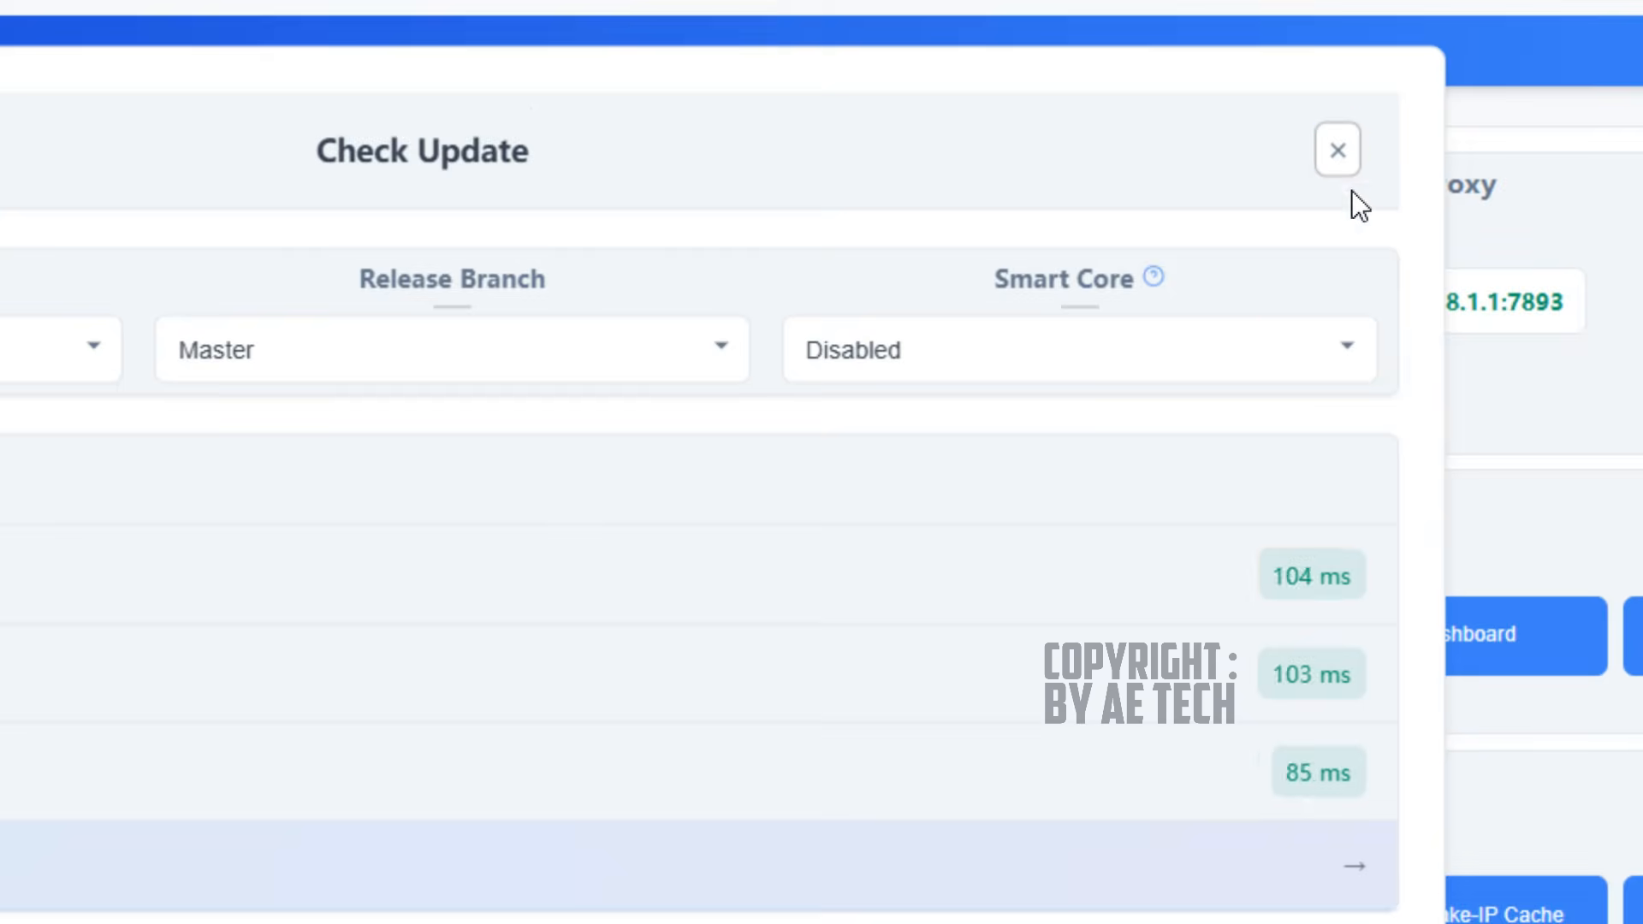
left_click(1337, 150)
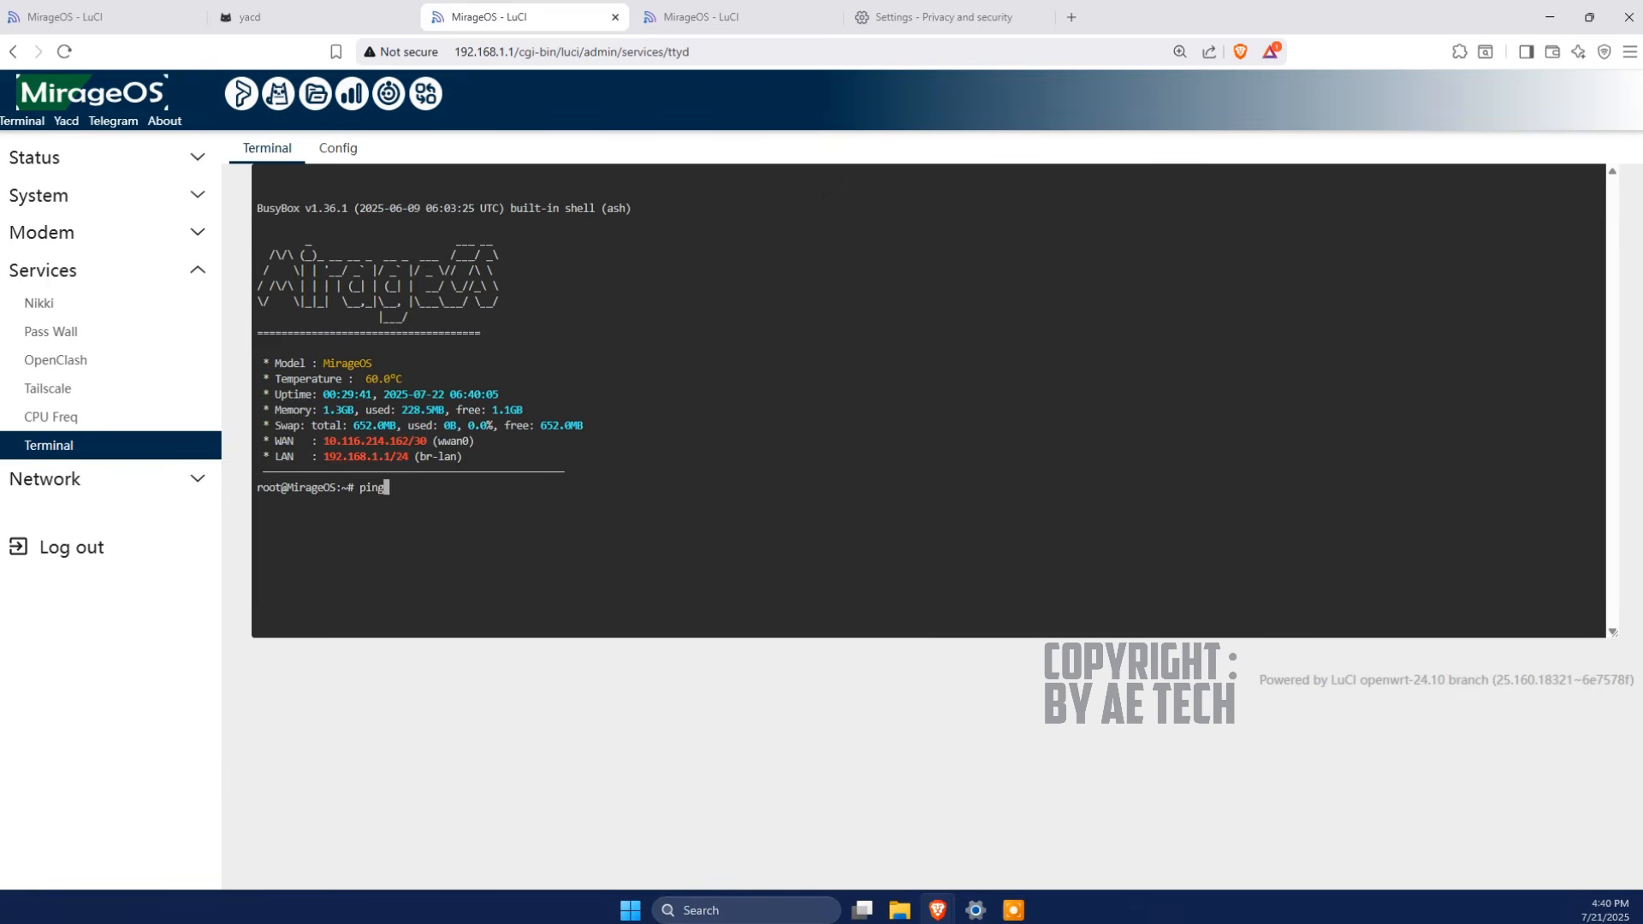
Ping 8.8.8.8 from the router's Terminal page.
key("ctrl+c")
type("ping 8.8.8.8")
key("Return")
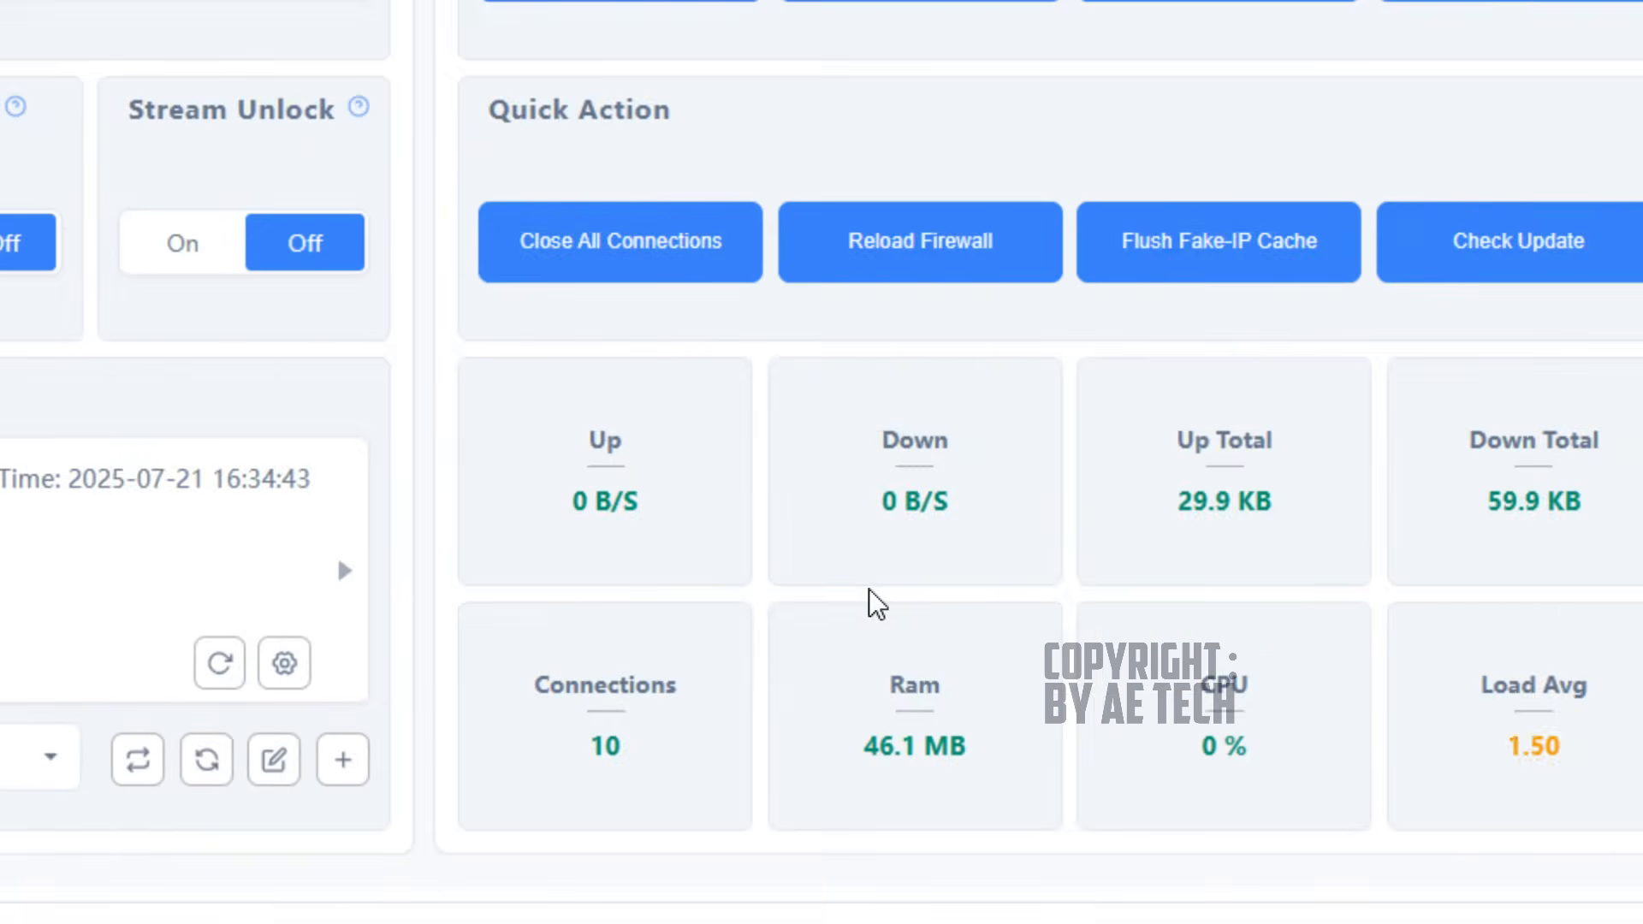
Search the web for "oklaa" in a new tab, open Speedtest by Ookla and start a speed test.
key("ctrl+t")
type("oklaa")
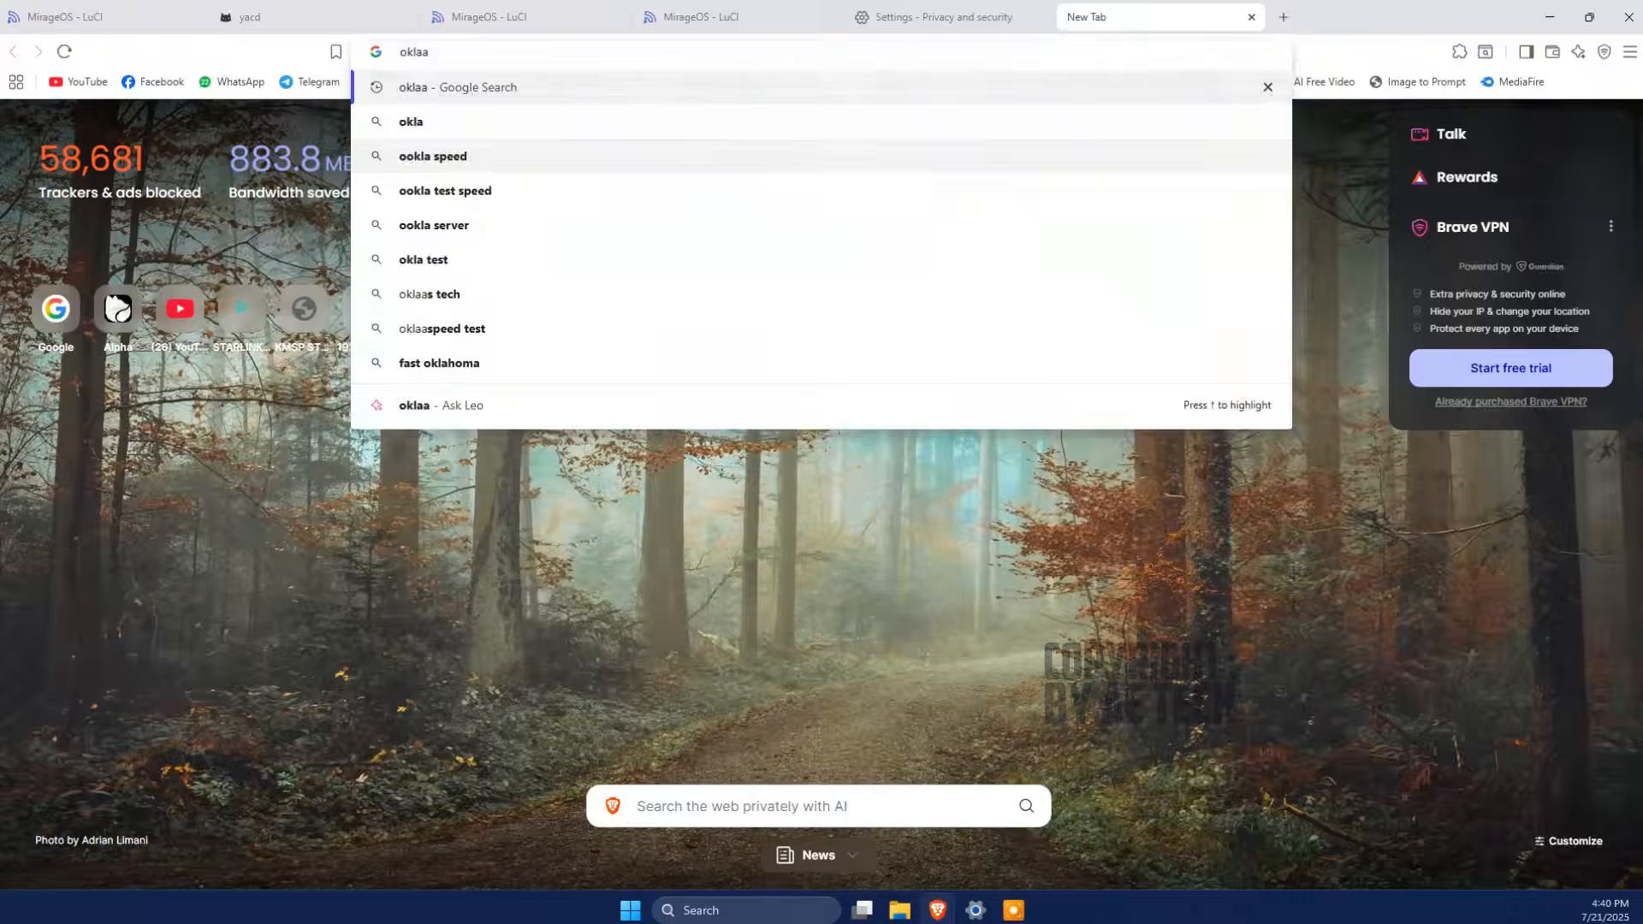
key("Return")
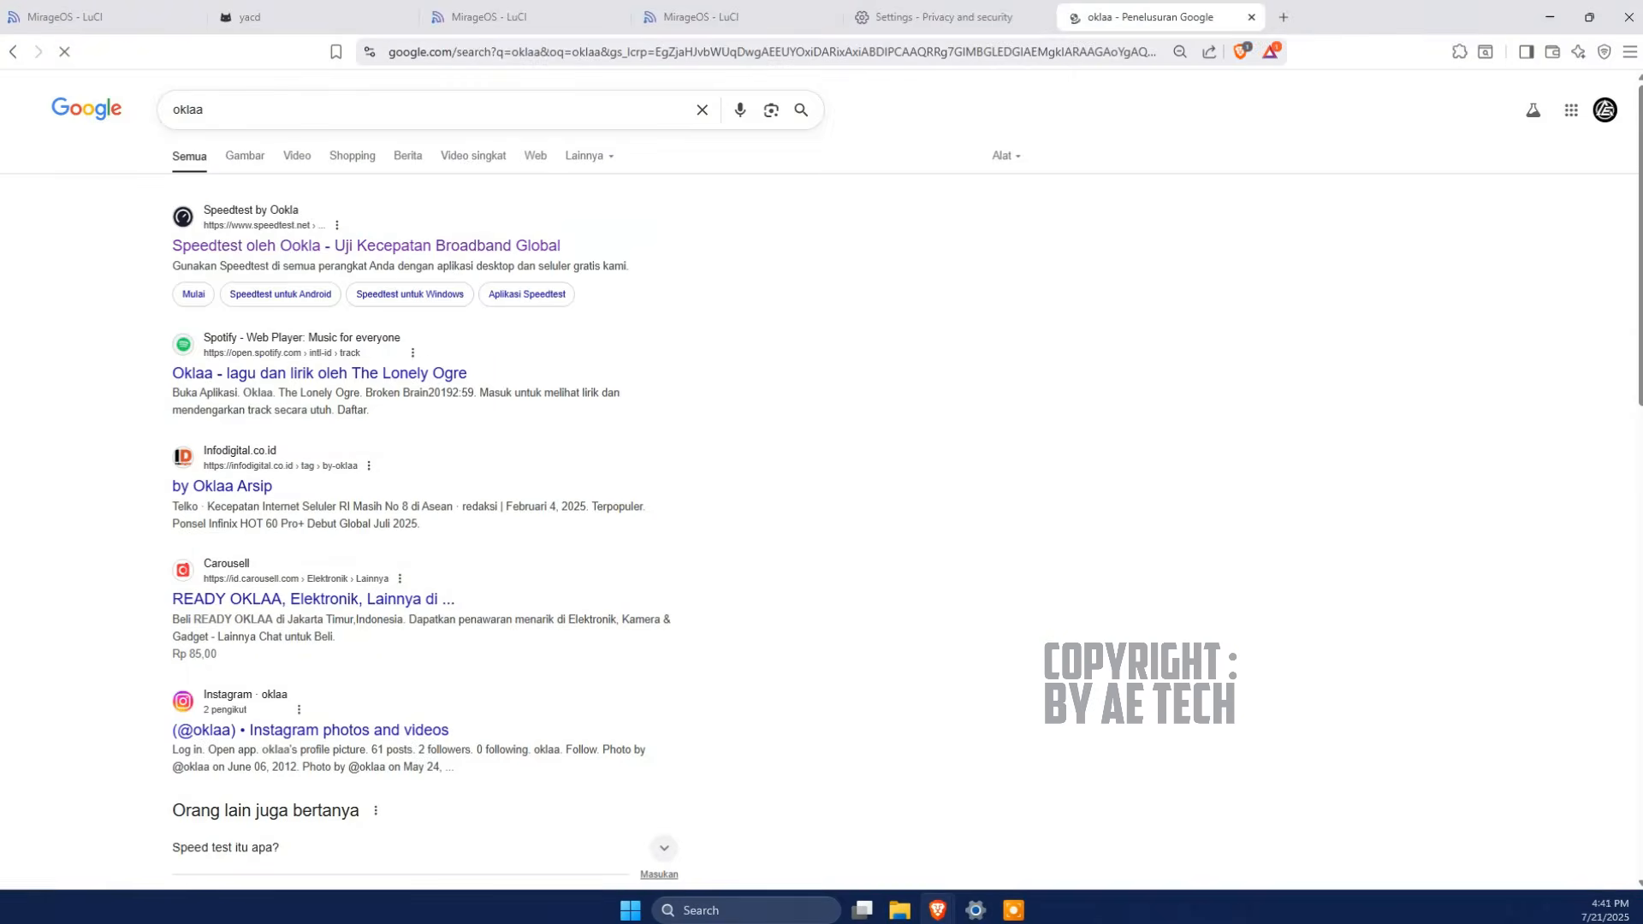
left_click(367, 243)
left_click(755, 292)
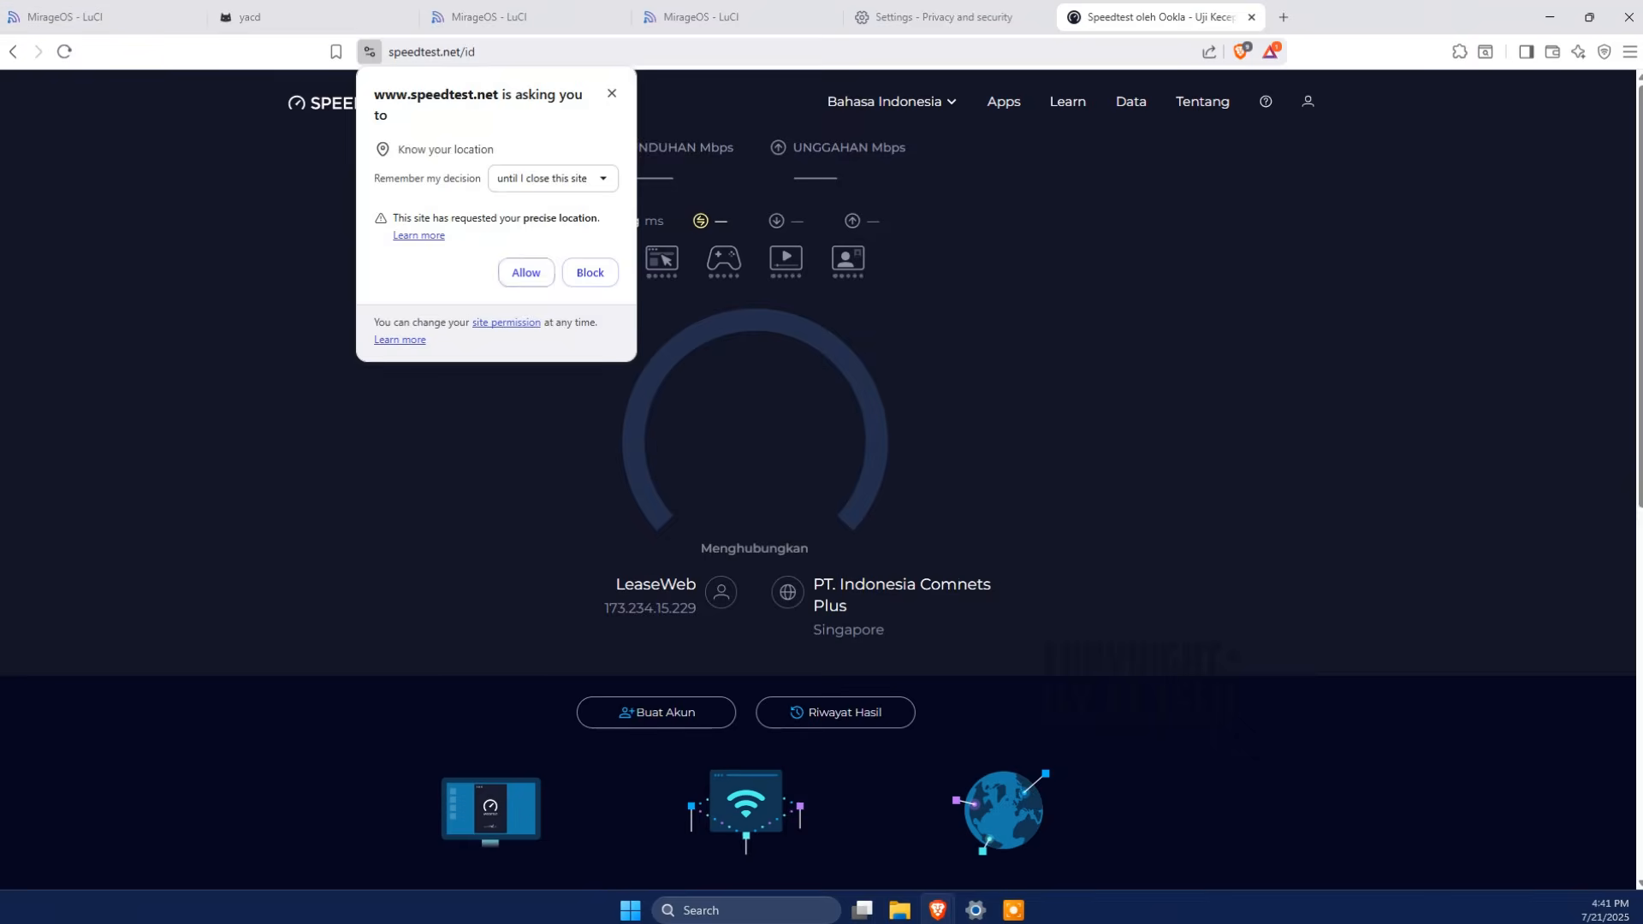
Check OpenClash's running status and traffic on the Overviews page and the Config Editor's etc/openclash file list.
left_click(85, 17)
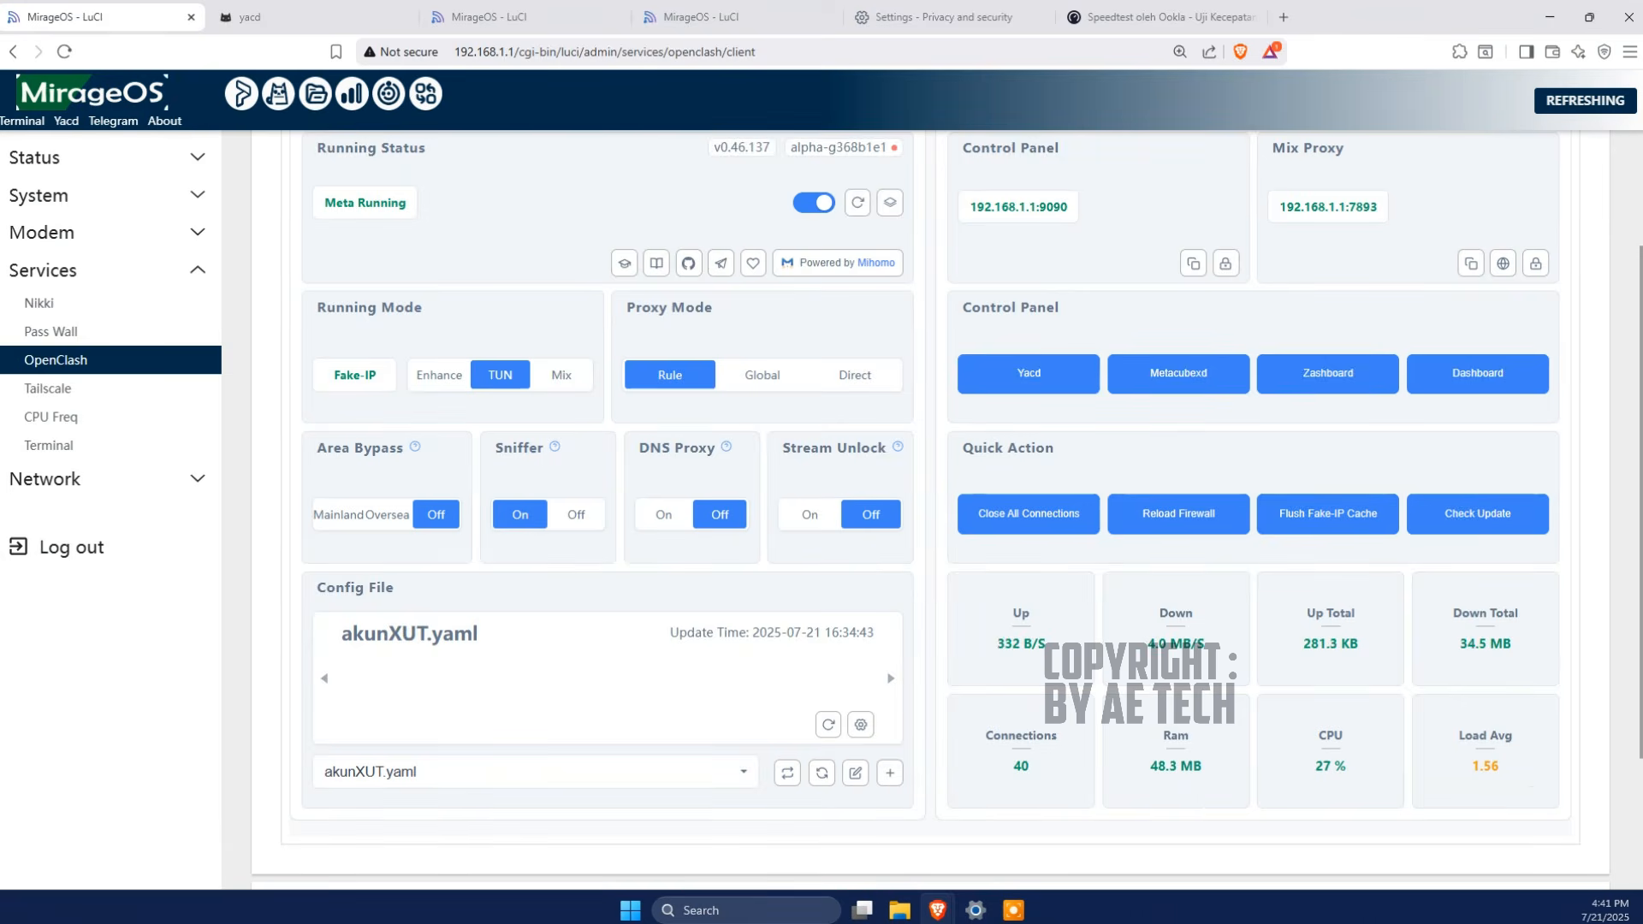
scroll(931, 505, "up", 2)
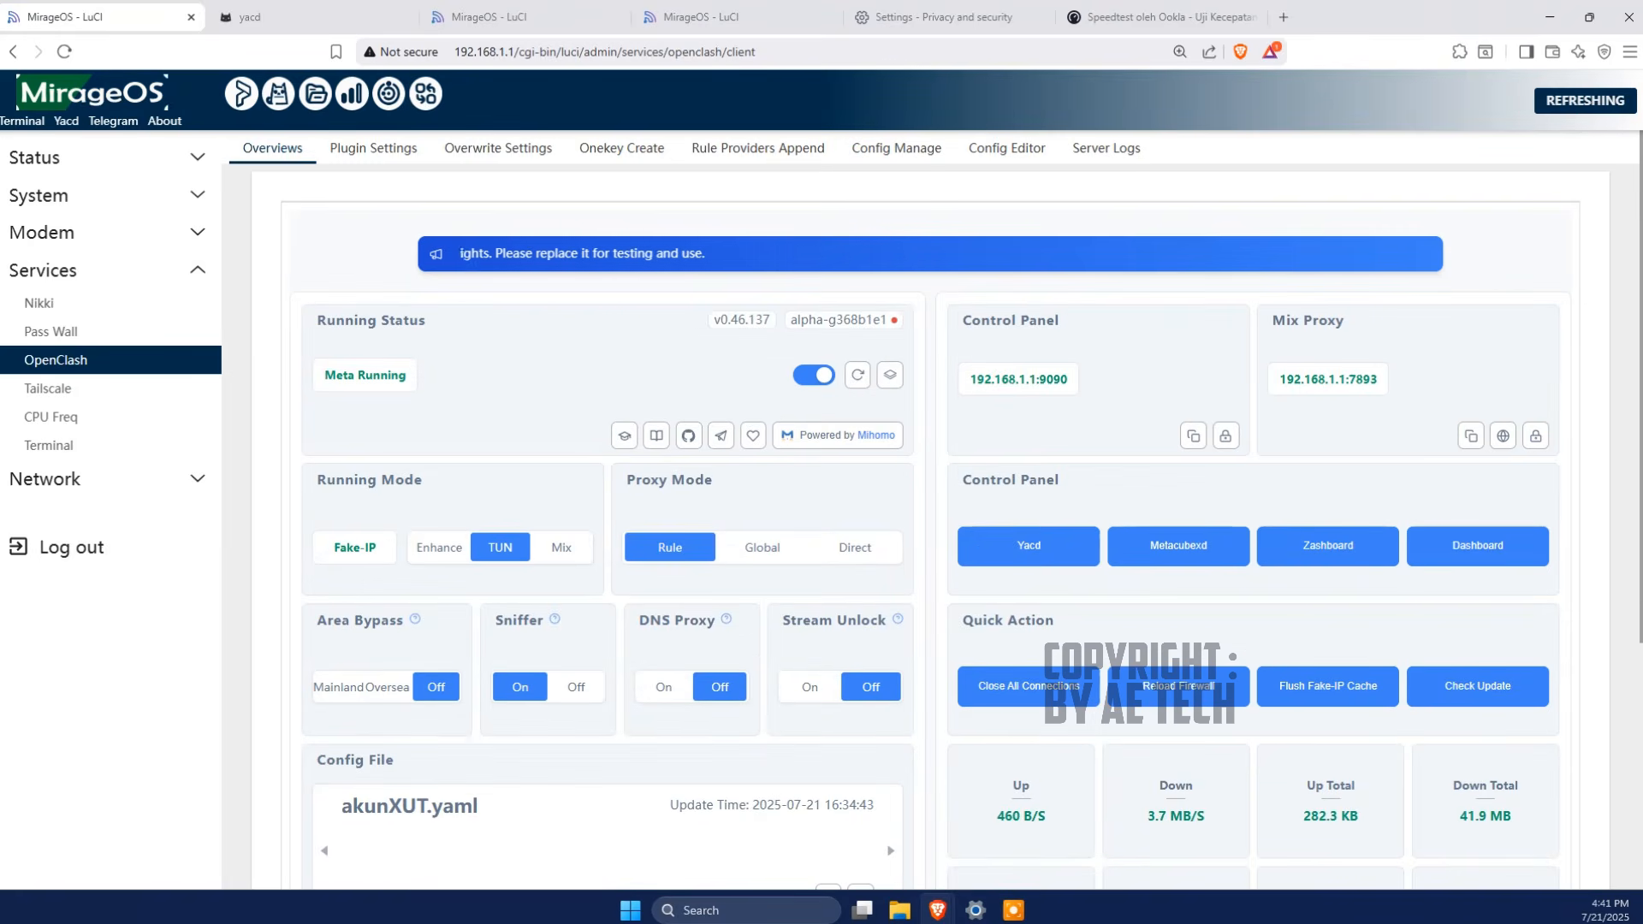
scroll(932, 505, "down", 4)
scroll(932, 505, "up", 4)
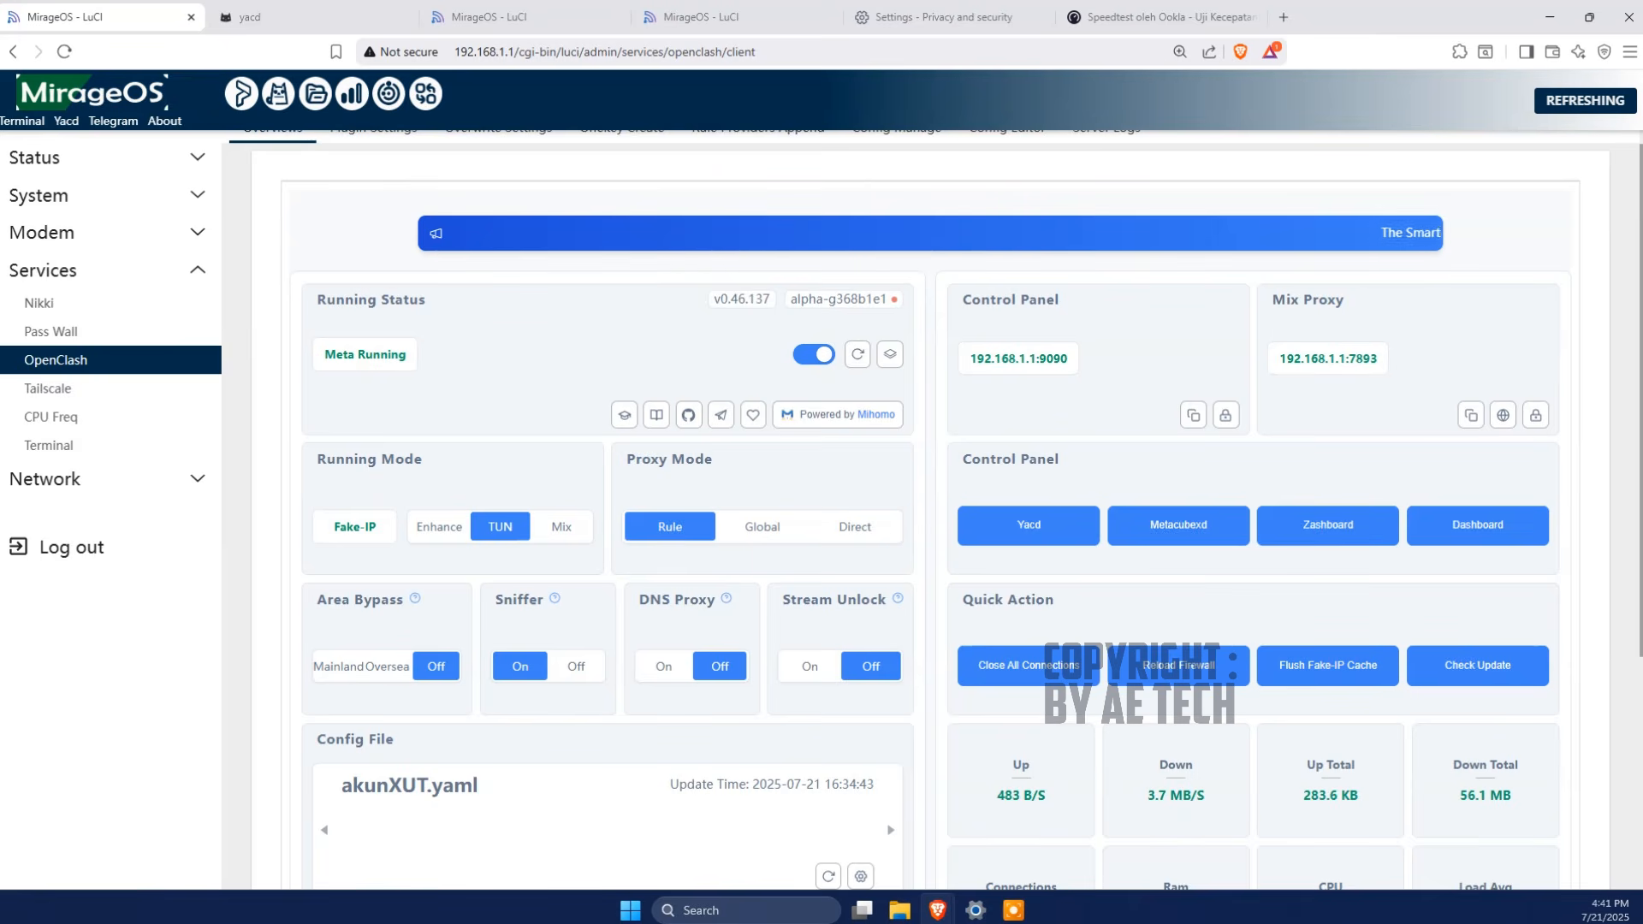
scroll(931, 504, "up", 1)
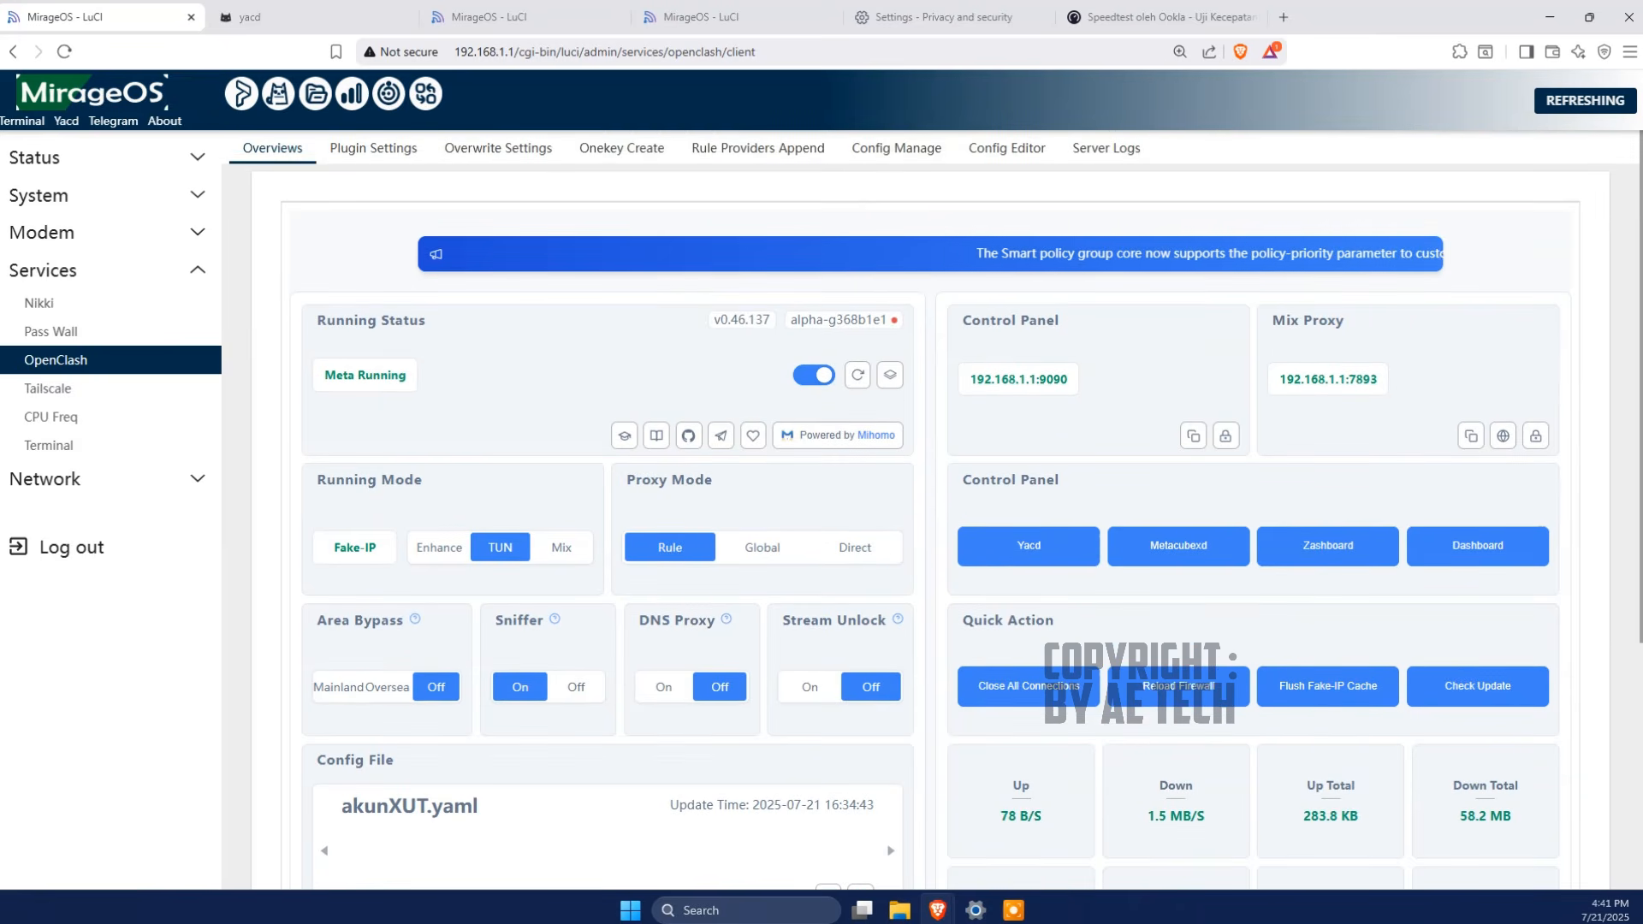
left_click(1006, 148)
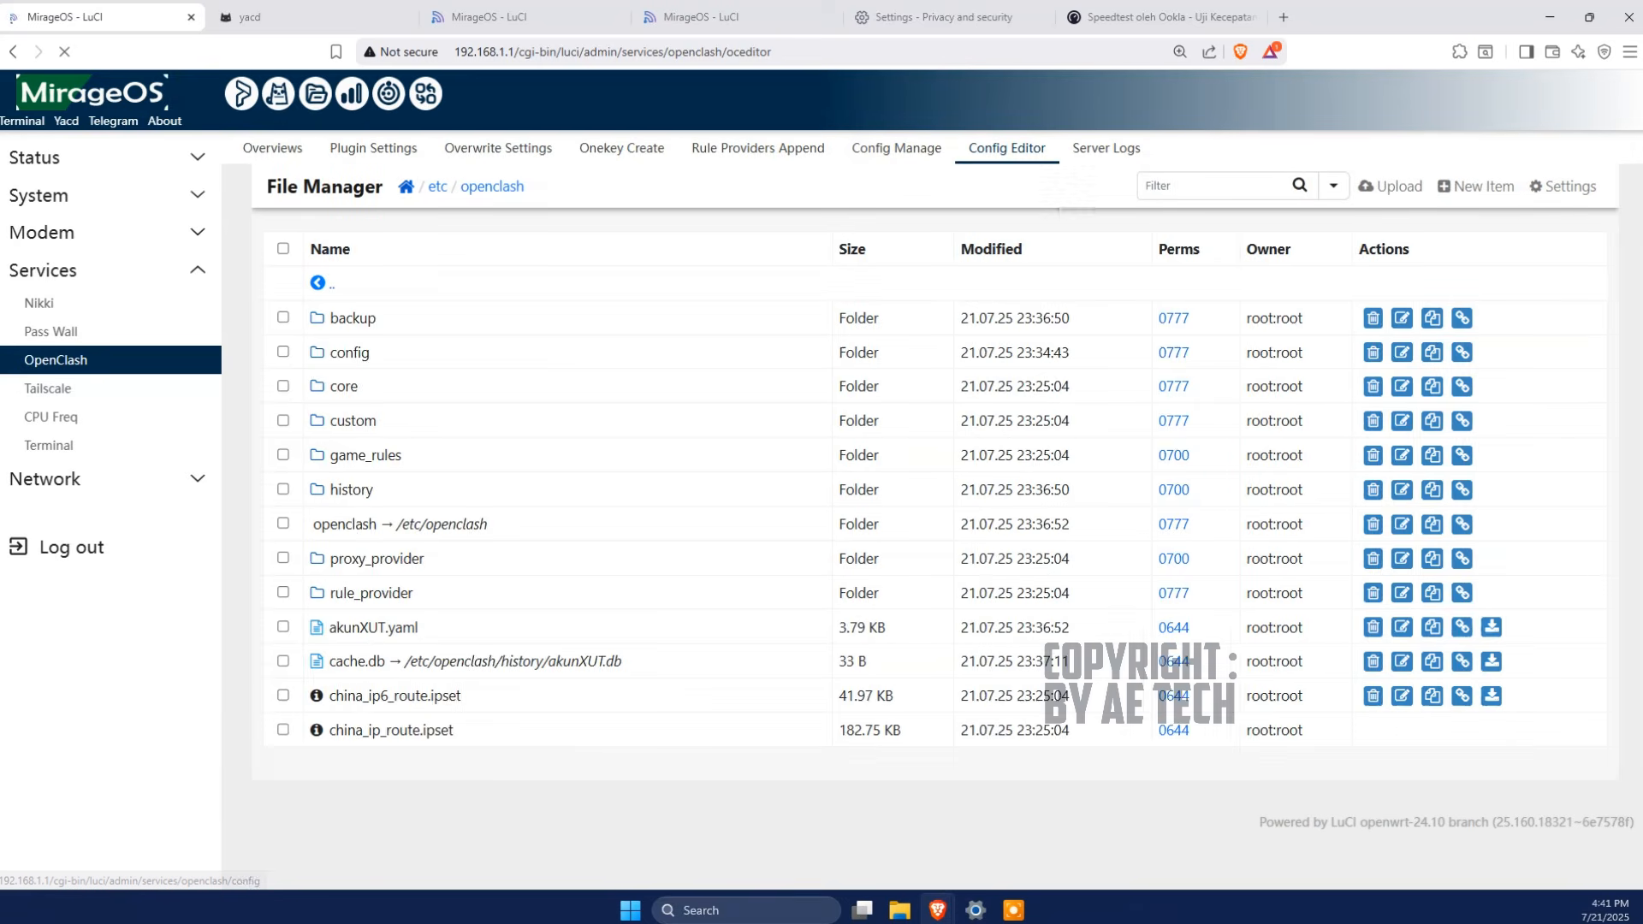
left_click(268, 152)
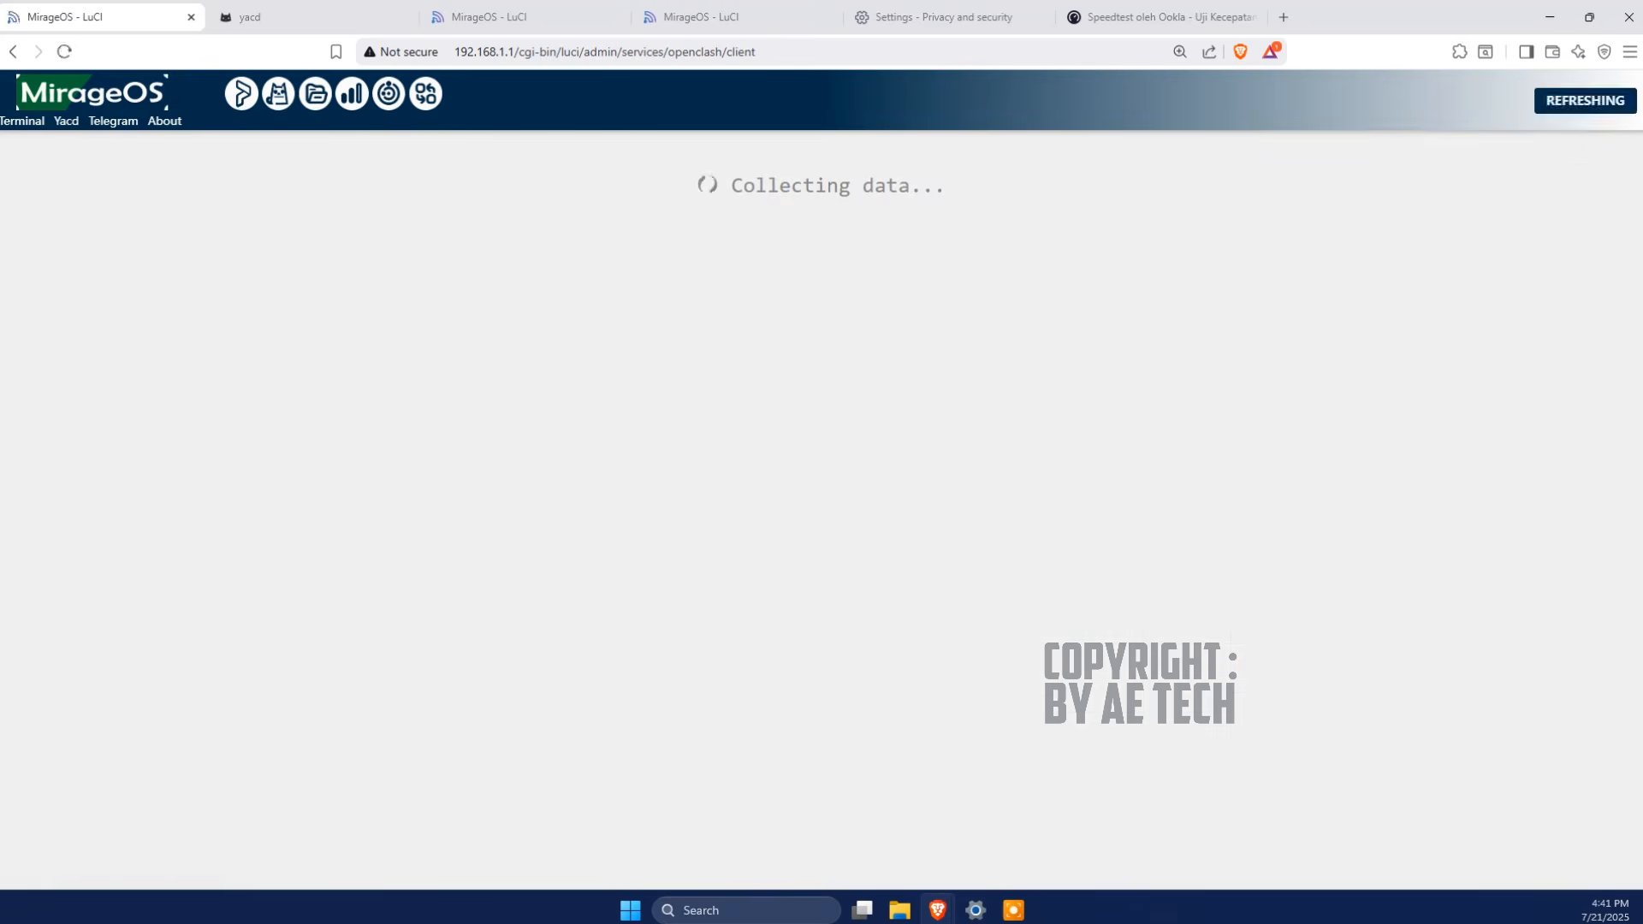